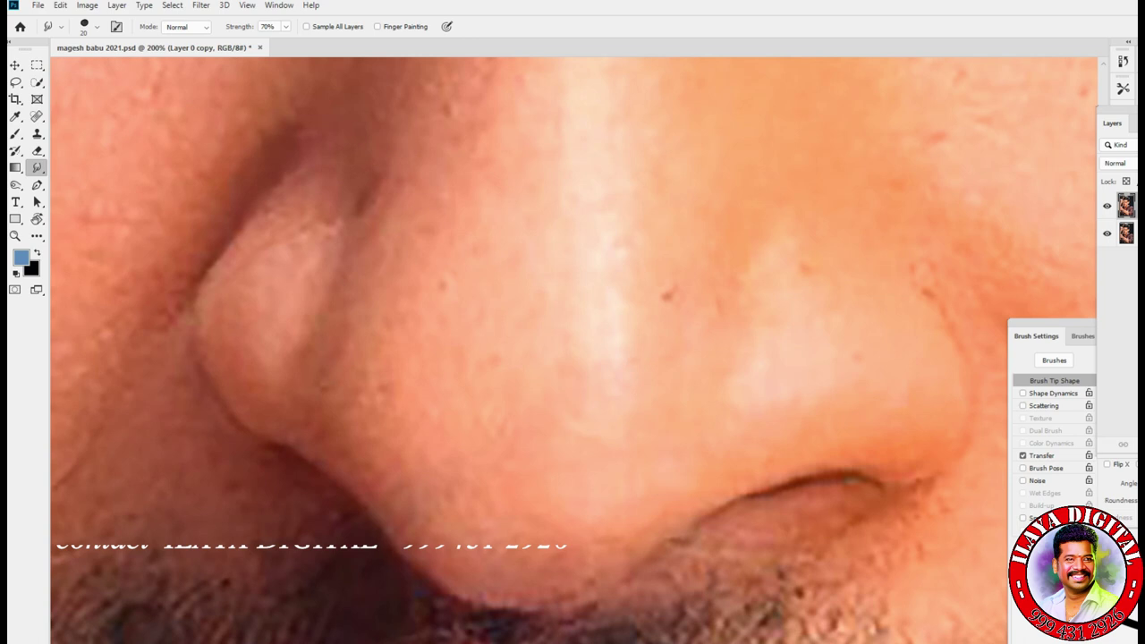
Smooth the left nostril wing on a new layer with the Smudge tool at 60 px and 70% strength, sampling all layers
{"action": "left_click", "coordinate": [1042, 455]}
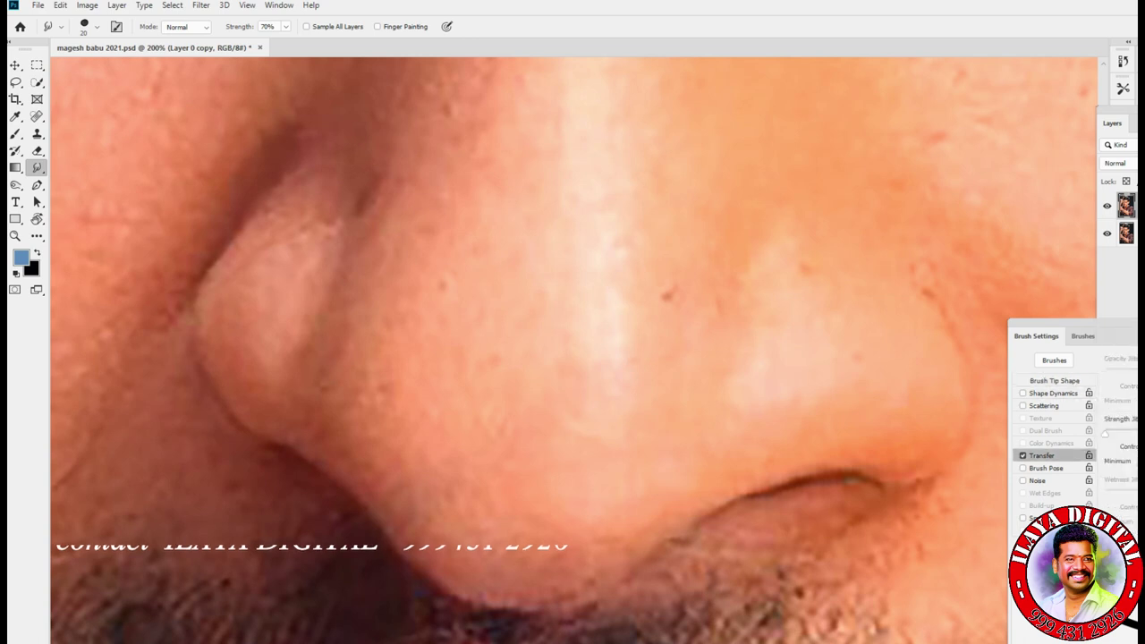
{"action": "left_click", "coordinate": [1054, 381]}
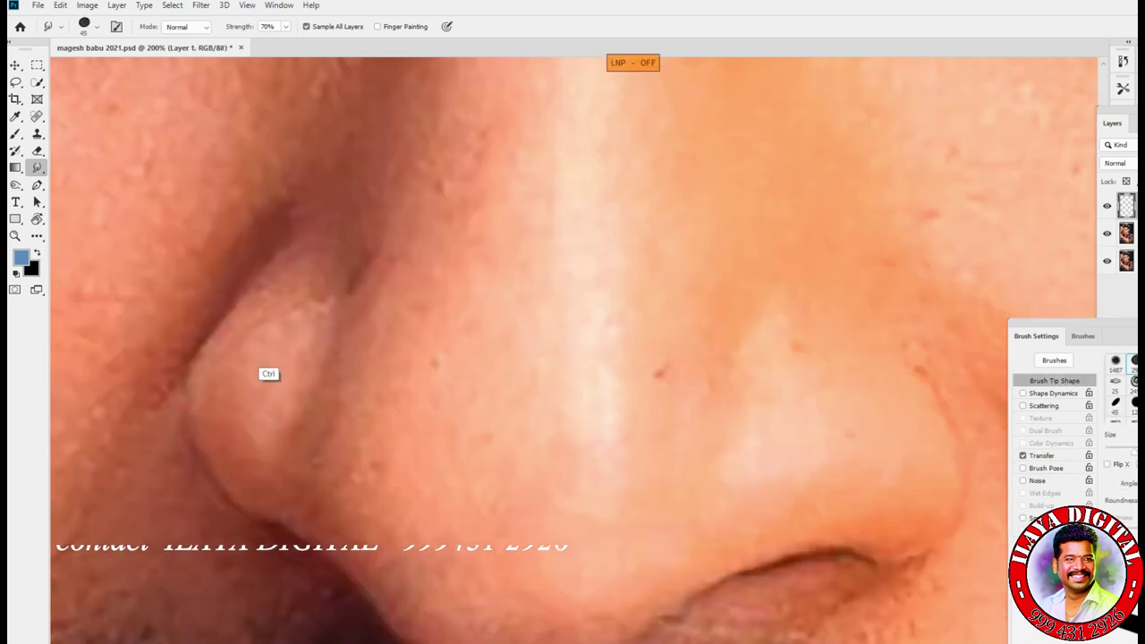
{"action": "key", "text": "bracketright"}
{"action": "key", "text": "bracketright"}
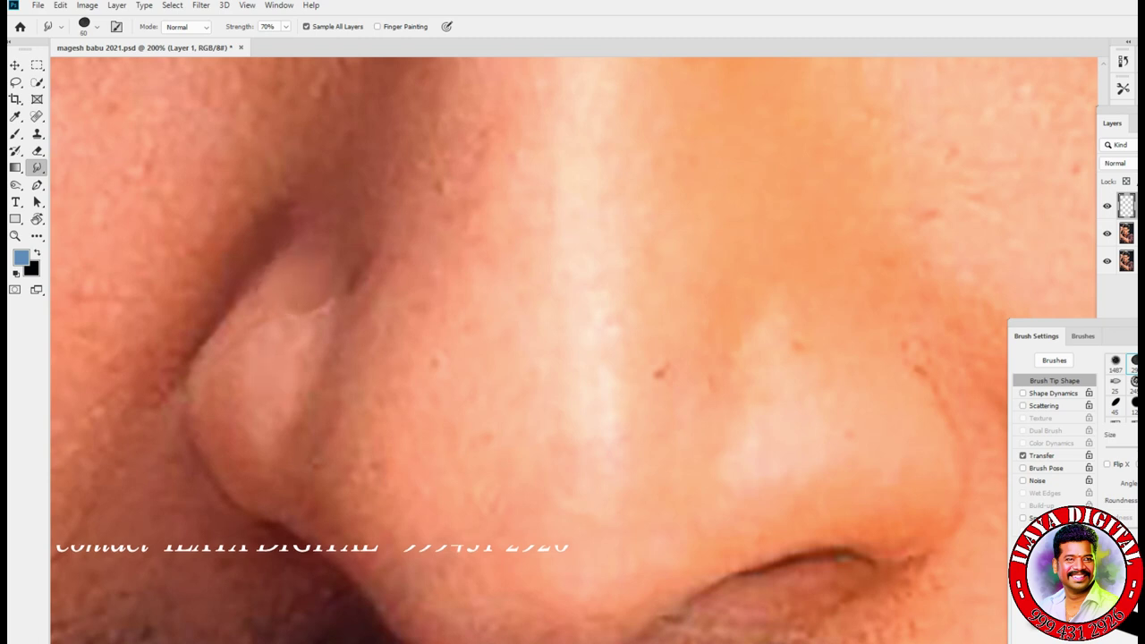
{"action": "left_click_drag", "start_coordinate": [287, 308], "coordinate": [331, 299]}
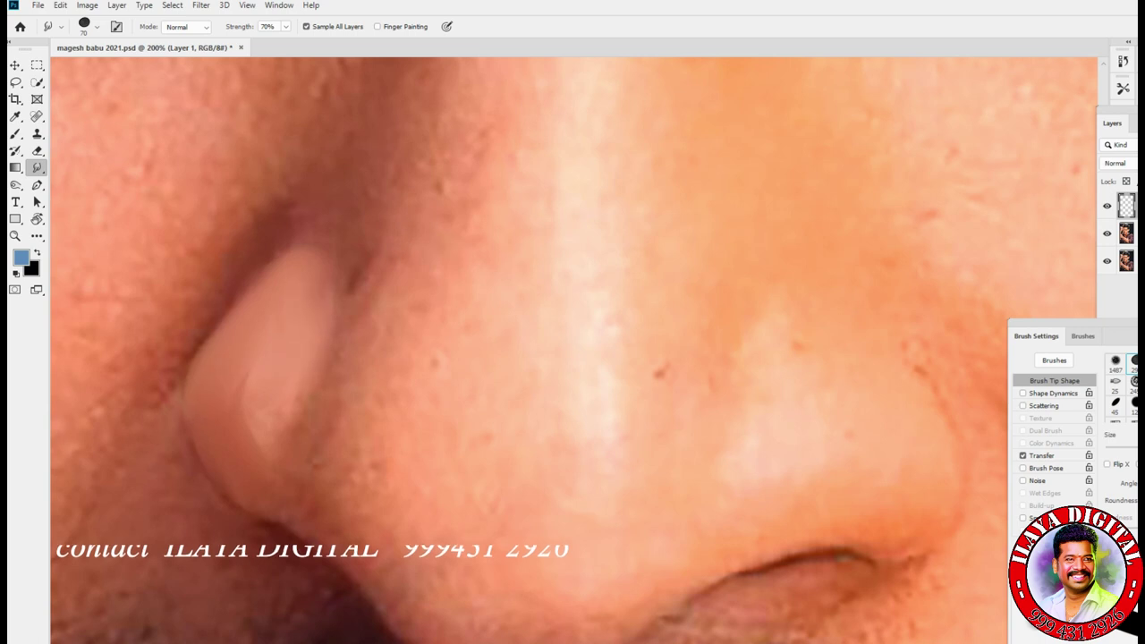
Smudge the left nostril wing and the crease beside it at 80% strength, varying the brush between 50 and 70 px
{"action": "key", "text": "bracketleft"}
{"action": "key", "text": "bracketleft"}
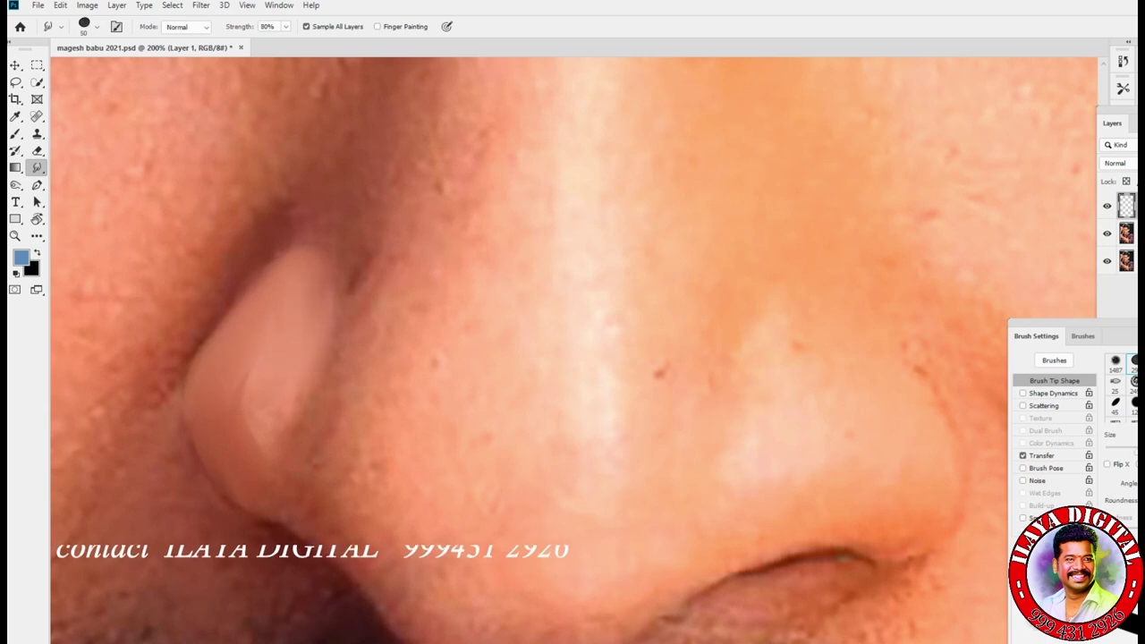
{"action": "key", "text": "bracketright"}
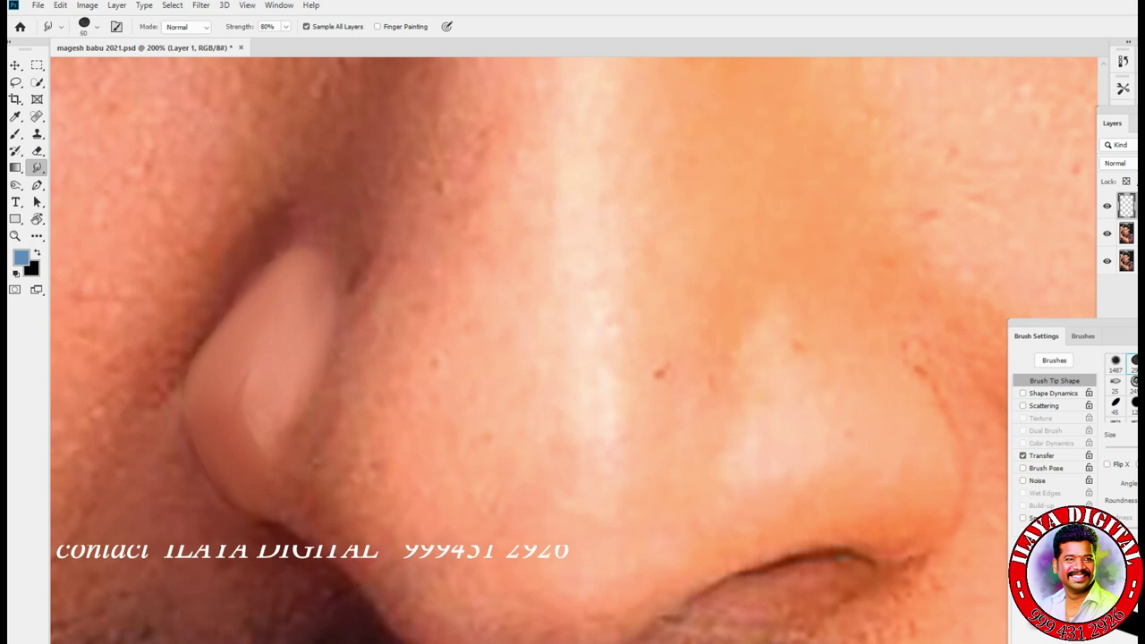
{"action": "key", "text": "bracketright"}
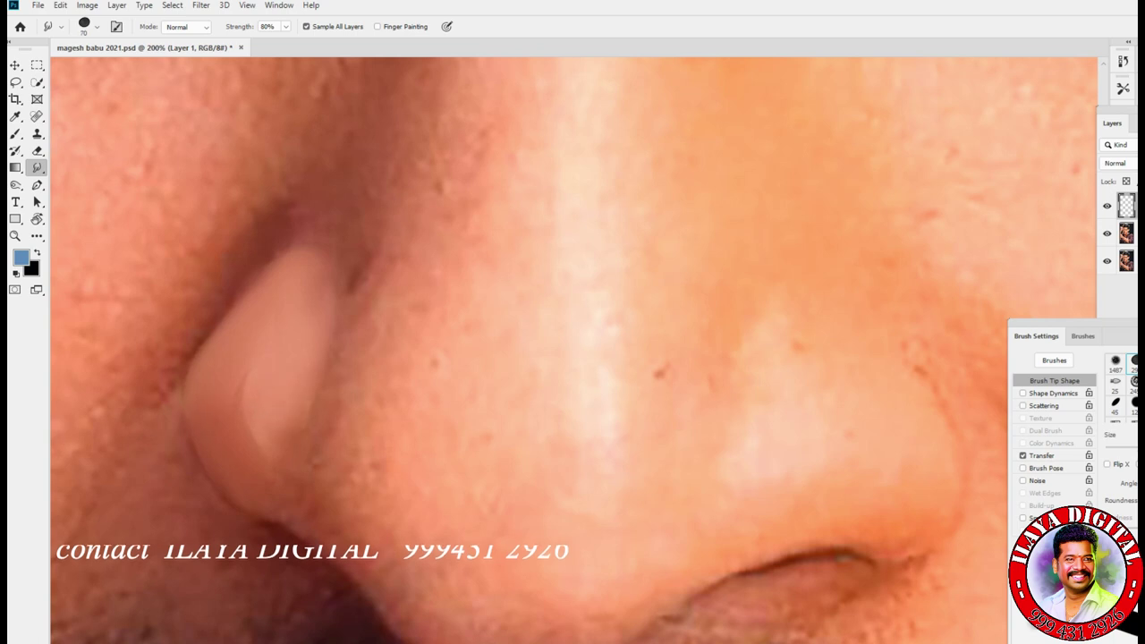
{"action": "key", "text": "bracketright"}
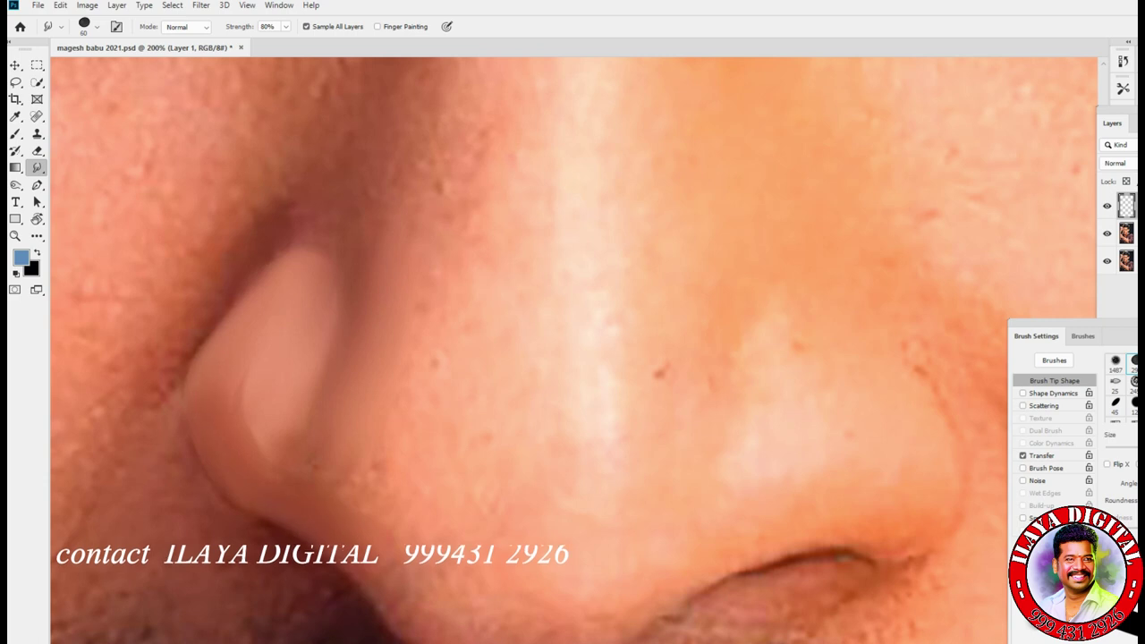
Smudge along the lower edge of the nose tip above the moustache with a 60 px brush at 80% strength
{"action": "scroll", "coordinate": [572, 351], "scroll_direction": "up", "scroll_amount": 3}
{"action": "scroll", "coordinate": [573, 351], "scroll_direction": "left", "scroll_amount": 3}
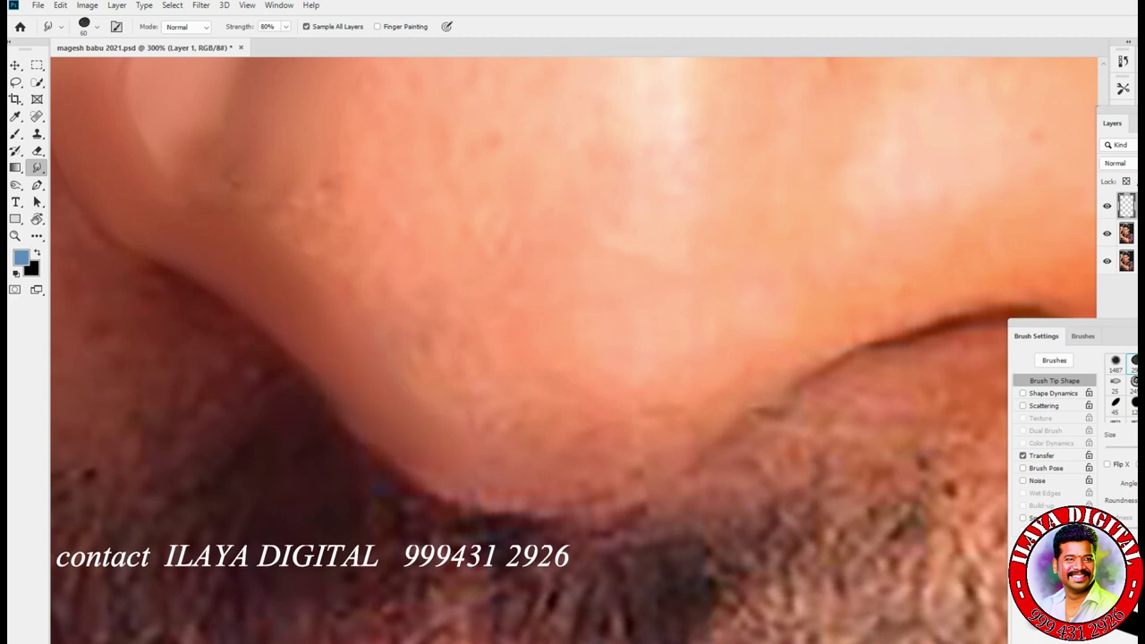
{"action": "left_click_drag", "start_coordinate": [421, 478], "coordinate": [474, 448]}
{"action": "left_click_drag", "start_coordinate": [393, 465], "coordinate": [483, 447]}
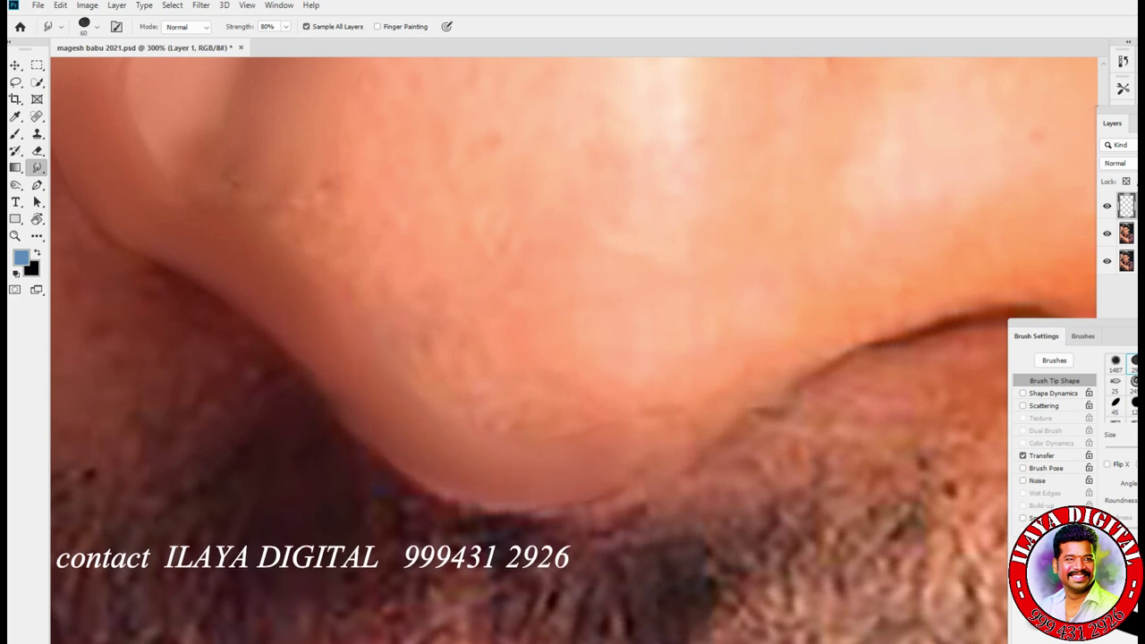
{"action": "left_click_drag", "start_coordinate": [618, 483], "coordinate": [725, 394]}
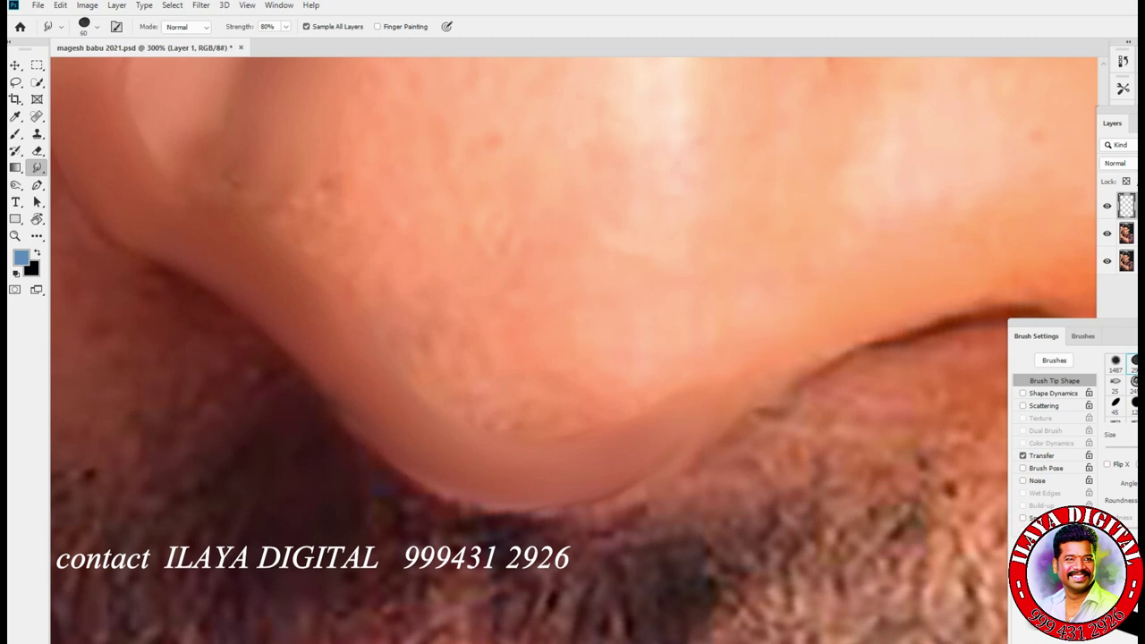
{"action": "left_click_drag", "start_coordinate": [702, 394], "coordinate": [571, 452]}
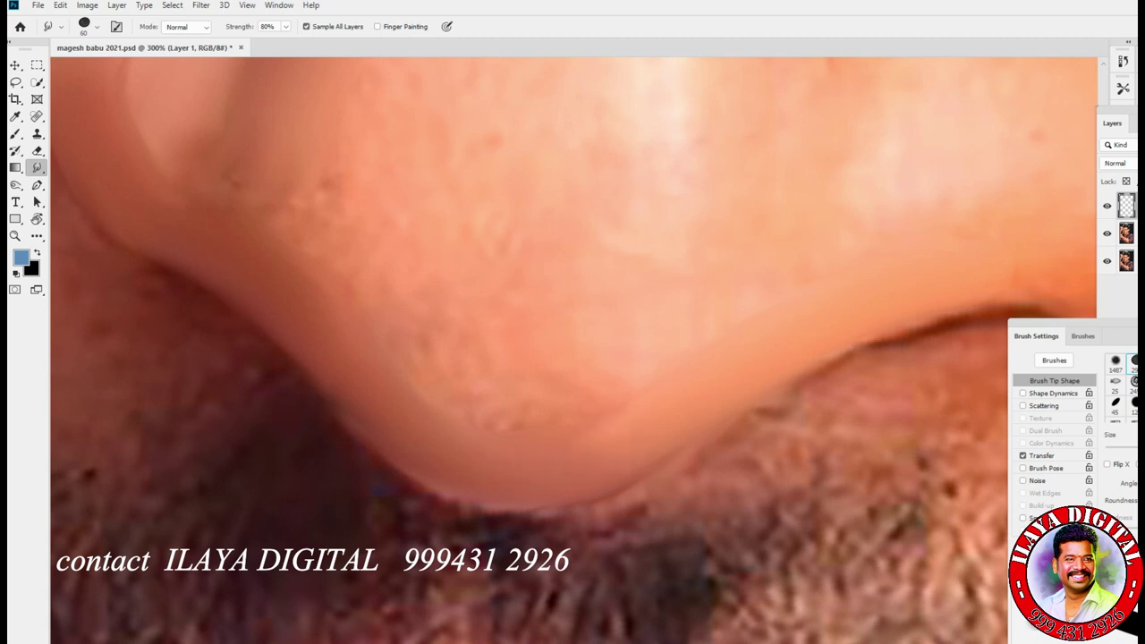
Smooth the right nostril wing and its highlight with the Smudge tool, enlarging the brush from 70 to 125 px
{"action": "scroll", "coordinate": [573, 378], "scroll_direction": "down", "scroll_amount": 5}
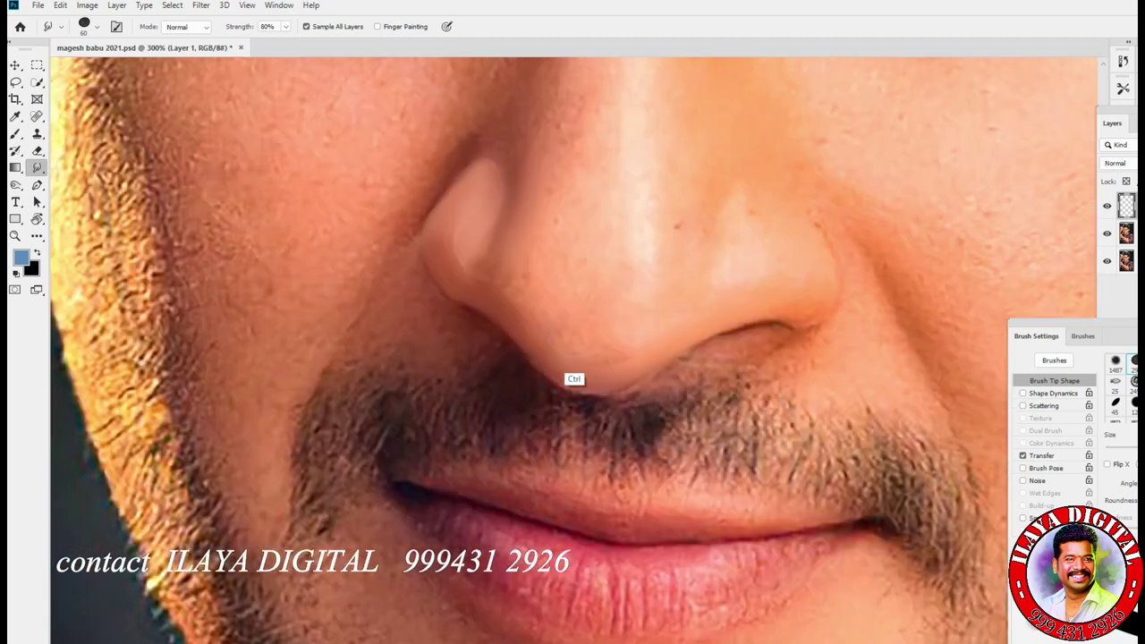
{"action": "scroll", "coordinate": [573, 358], "scroll_direction": "up", "scroll_amount": 3}
{"action": "scroll", "coordinate": [573, 363], "scroll_direction": "up", "scroll_amount": 3}
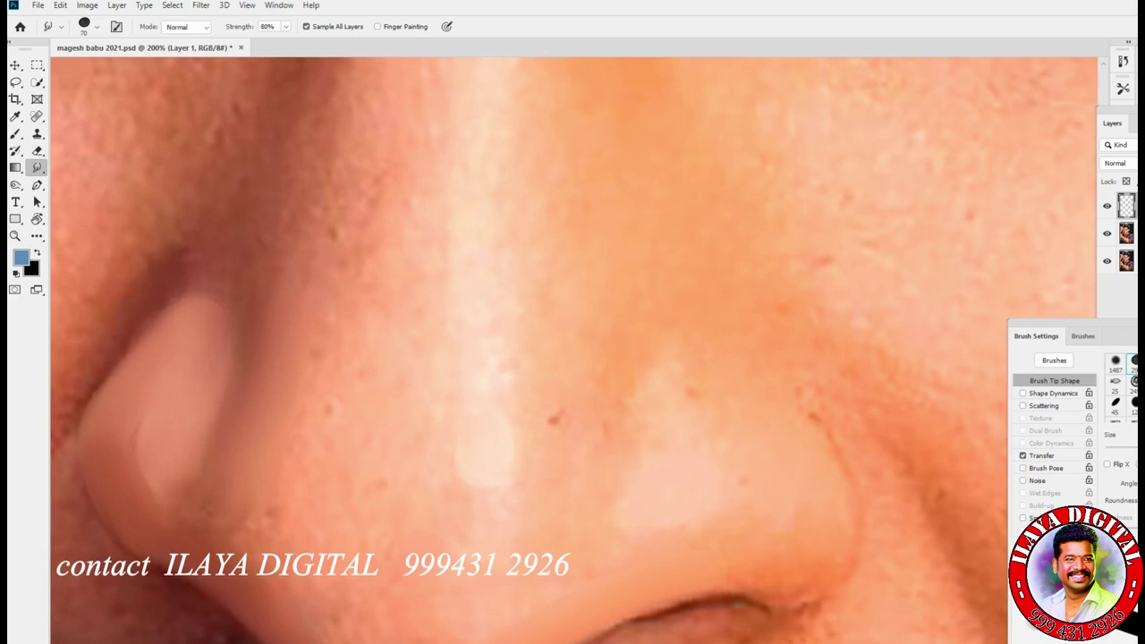
{"action": "key", "text": "bracketright"}
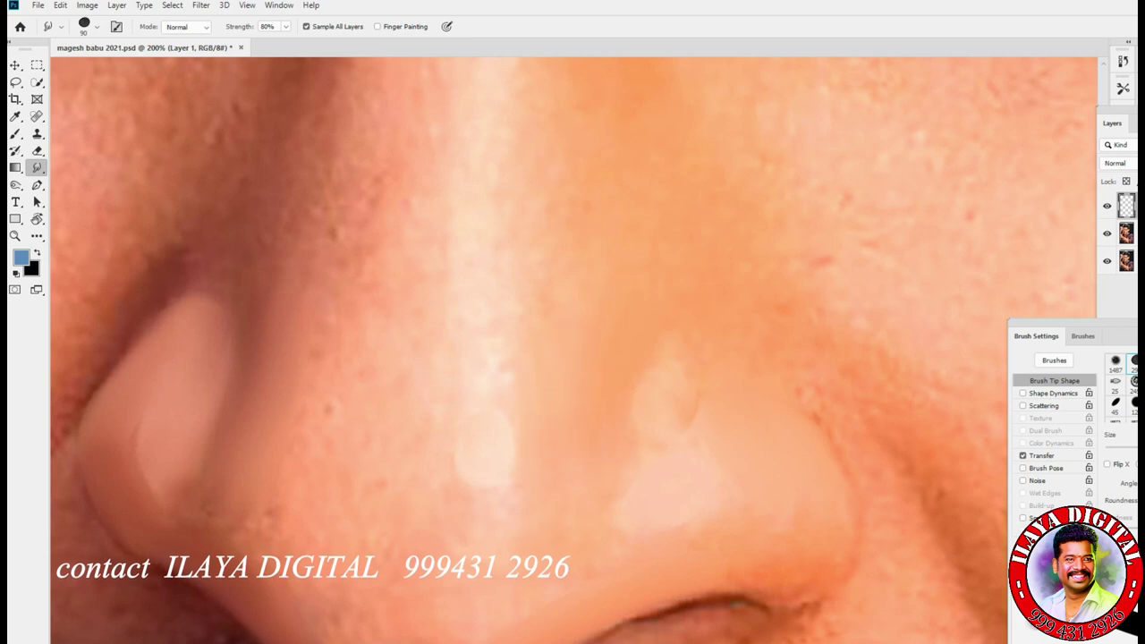
{"action": "key", "text": "bracketright"}
{"action": "key", "text": "bracketright"}
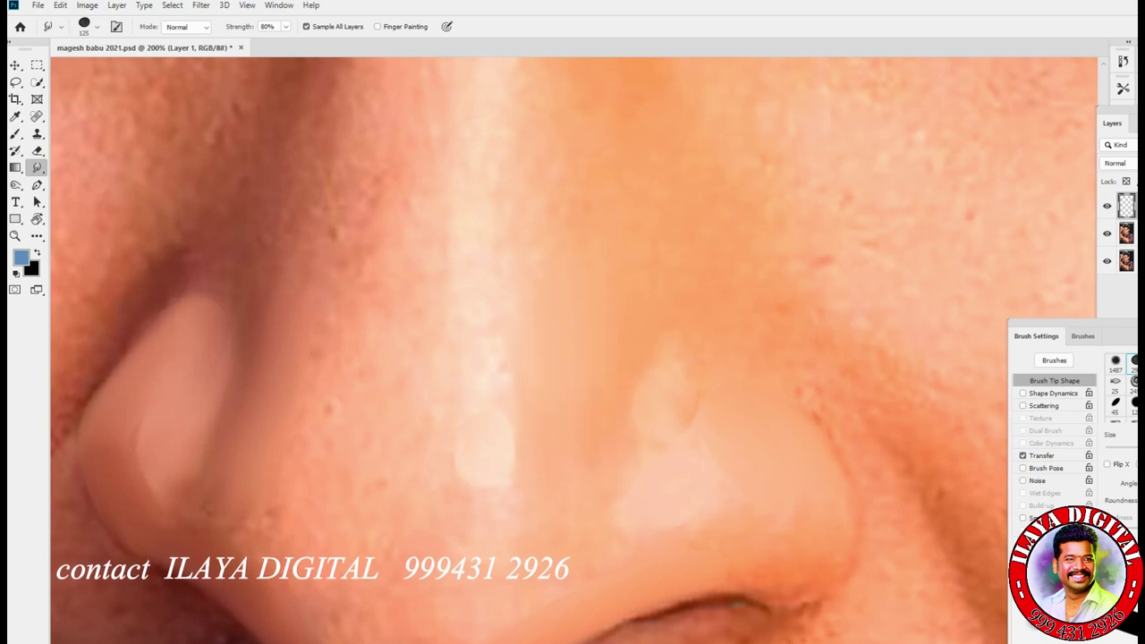
Blend the shaded strip to the right of the nose bridge highlight, reducing the Smudge brush from 125 to 90 px
{"action": "right_click", "coordinate": [36, 167]}
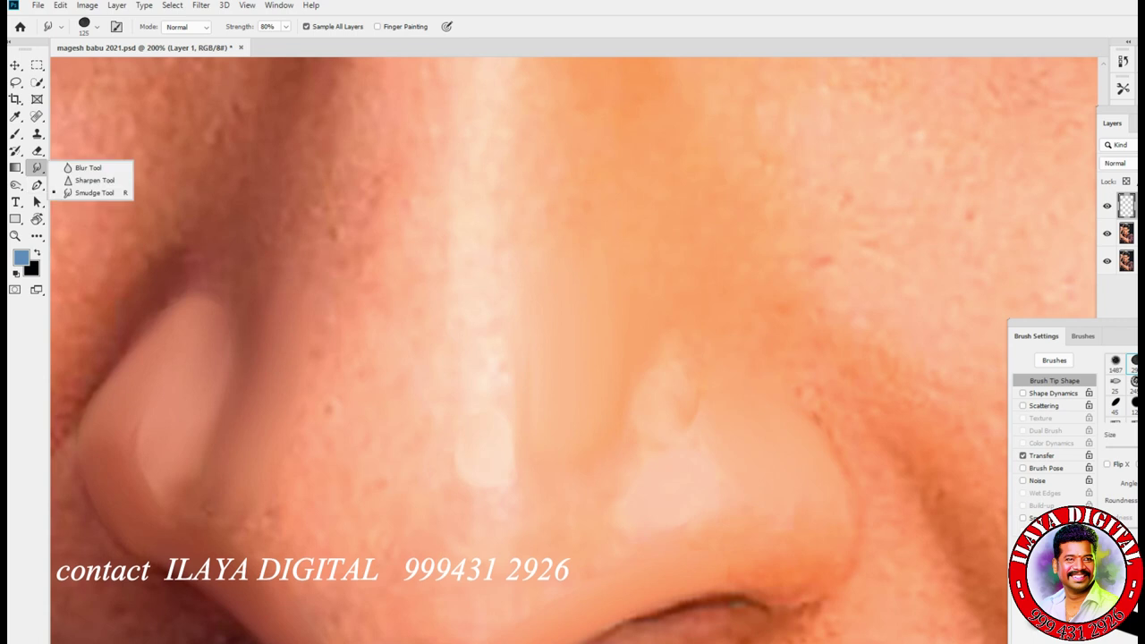
{"action": "key", "text": "Escape"}
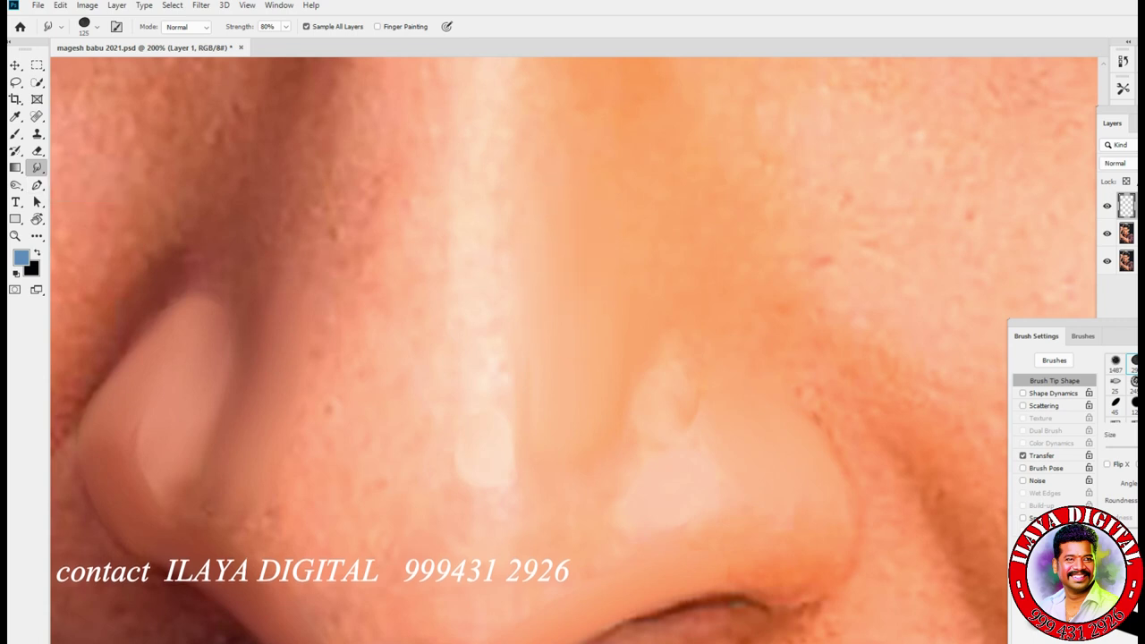
{"action": "key", "text": "bracketleft"}
{"action": "key", "text": "bracketleft"}
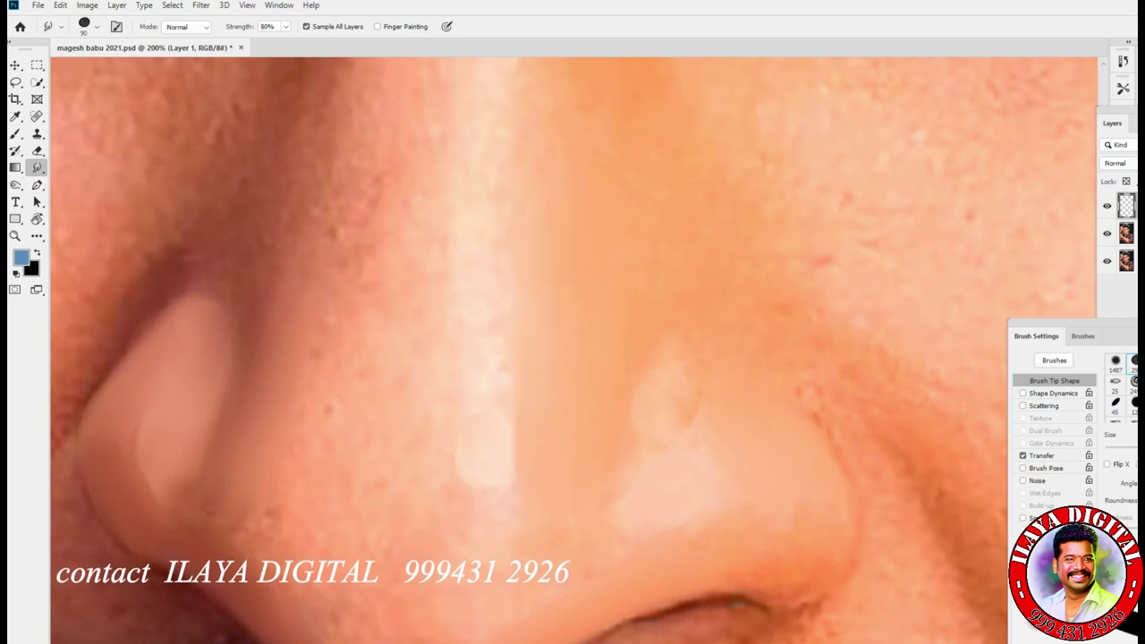
Smooth the skin texture across the nose tip with the 90 px Smudge brush at 80% strength
{"action": "scroll", "coordinate": [572, 349], "scroll_direction": "down", "scroll_amount": 4}
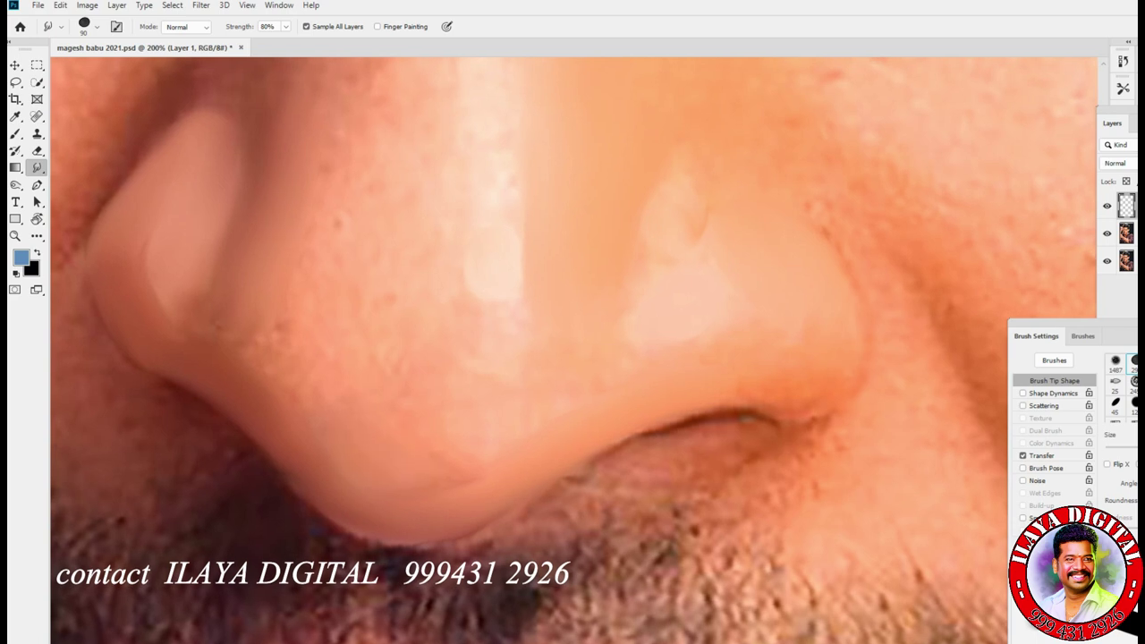
{"action": "left_click", "coordinate": [1043, 455]}
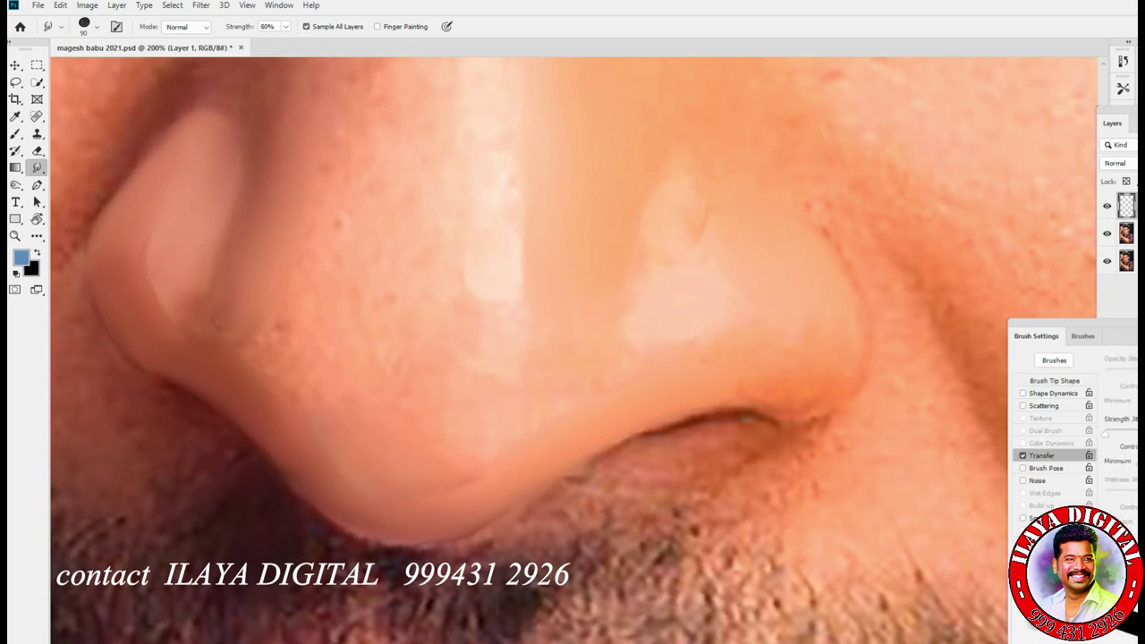
{"action": "left_click", "coordinate": [1054, 380]}
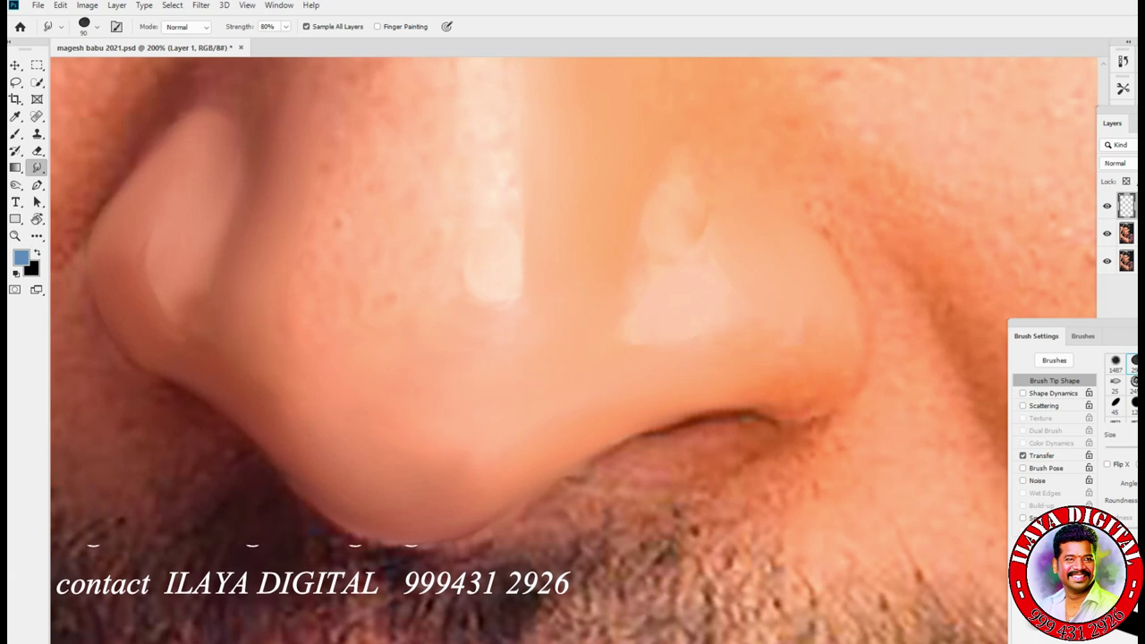
Reduce the Smudge brush to 60 px and blend the highlight on the left nostril wing
{"action": "key", "text": "bracketleft"}
{"action": "key", "text": "bracketleft"}
{"action": "key", "text": "bracketleft"}
{"action": "key", "text": "bracketleft"}
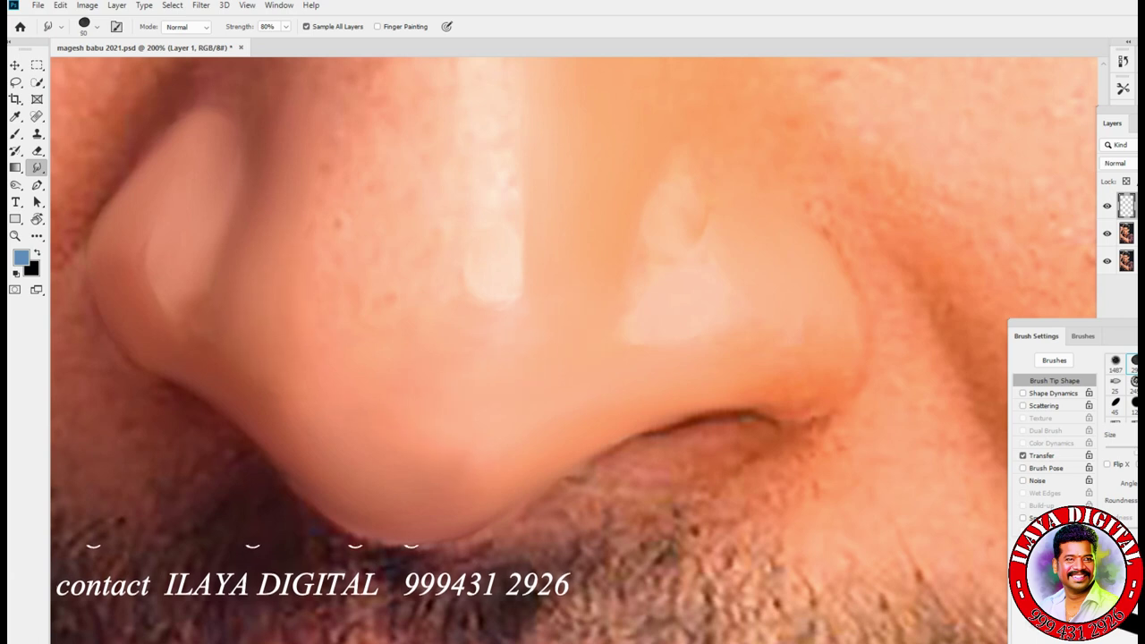
{"action": "key", "text": "bracketright"}
{"action": "key", "text": "bracketright"}
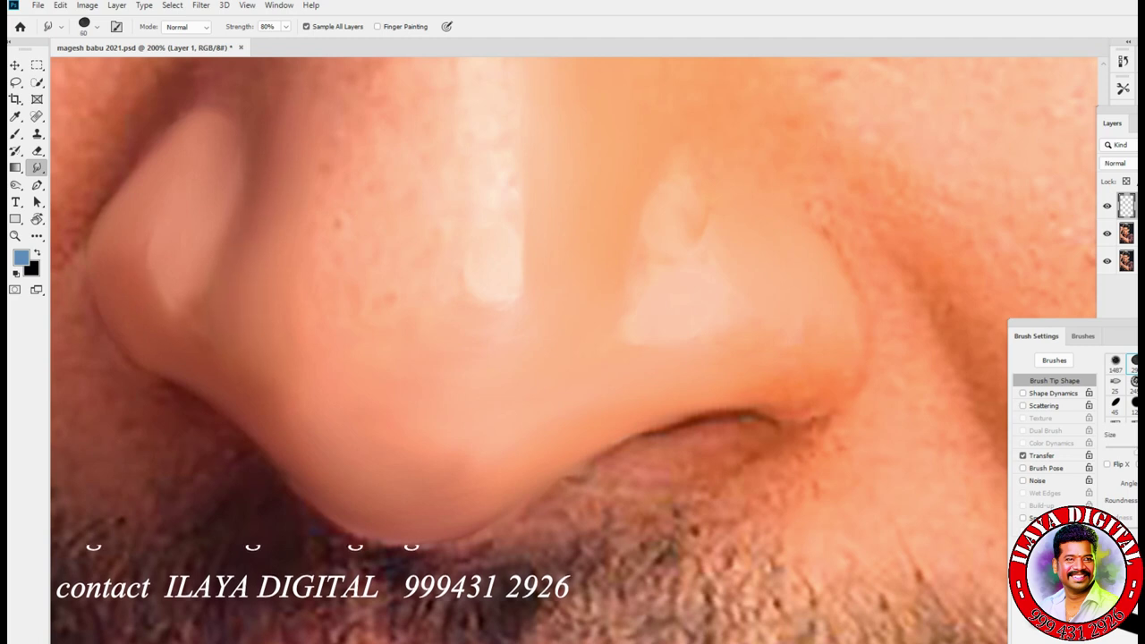
Enlarge the Smudge brush to 90 px and smooth the shaded left side of the nose bridge
{"action": "scroll", "coordinate": [465, 510], "scroll_direction": "down", "scroll_amount": 5}
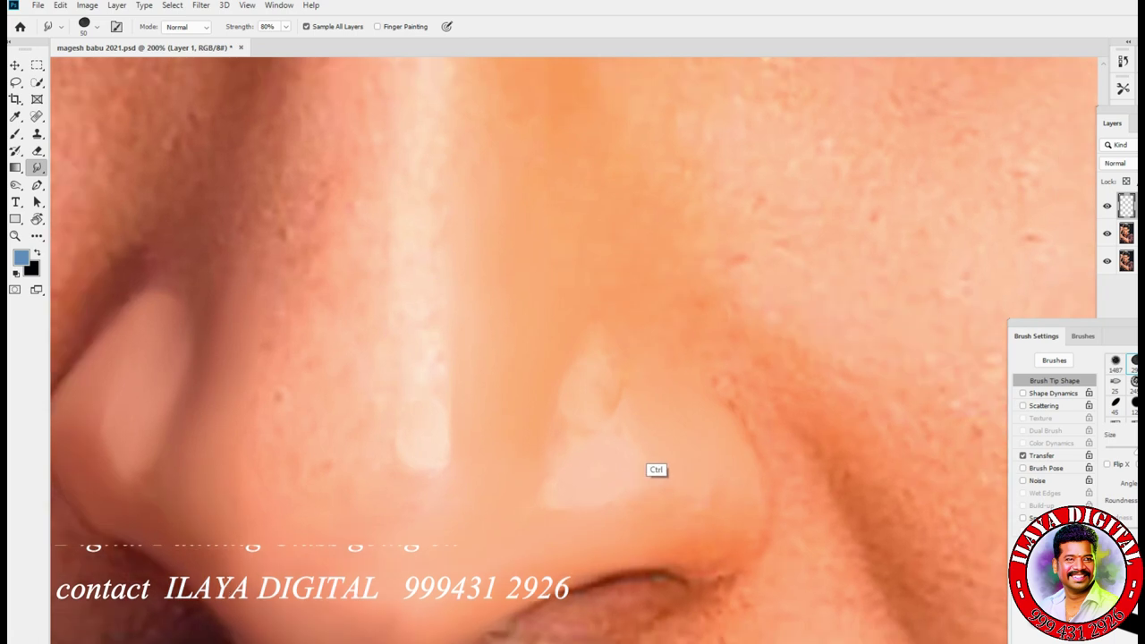
{"action": "key", "text": "bracketright"}
{"action": "key", "text": "bracketright"}
{"action": "key", "text": "bracketright"}
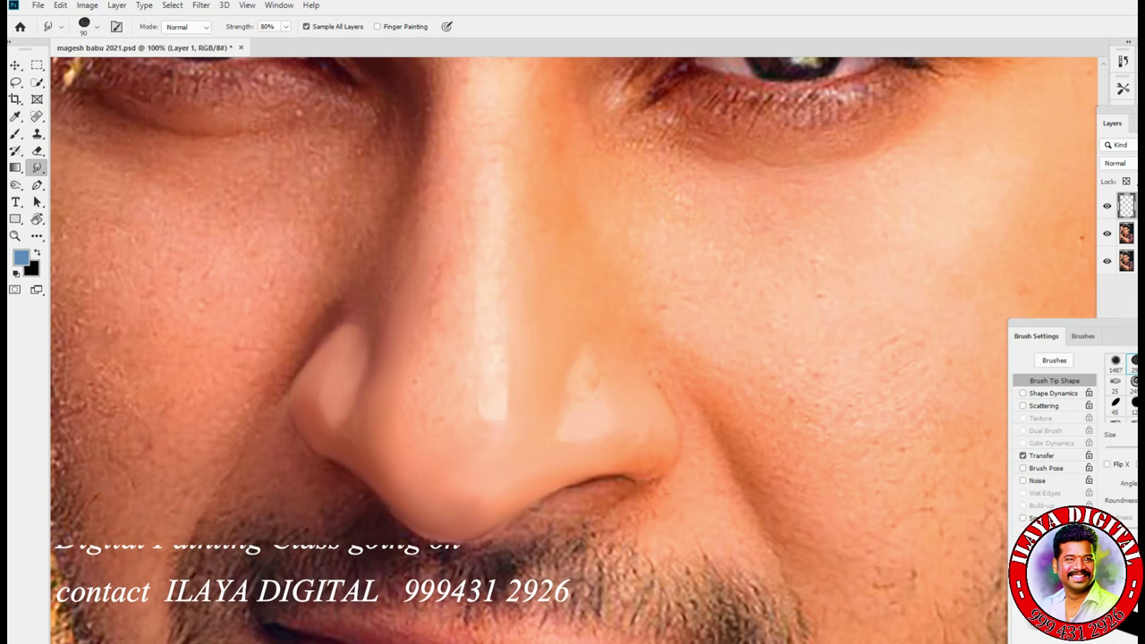
Smudge the upper nose bridge between the inner eye corners with a 100 px brush, then reduce it to 80 px
{"action": "scroll", "coordinate": [457, 194], "scroll_direction": "up", "scroll_amount": 2}
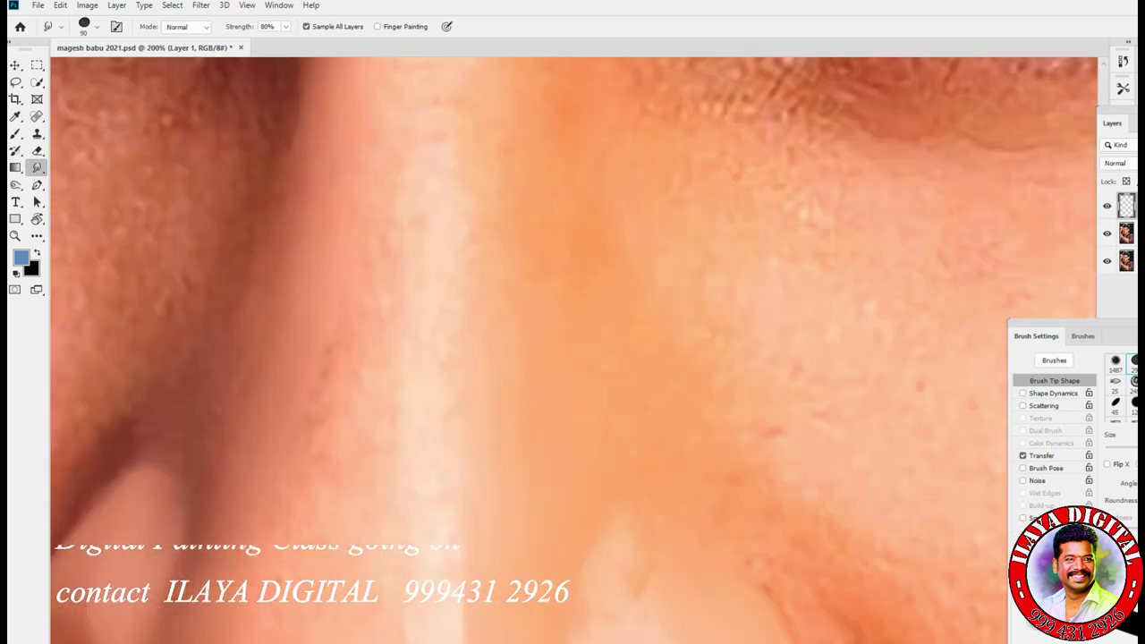
{"action": "key", "text": "bracketright"}
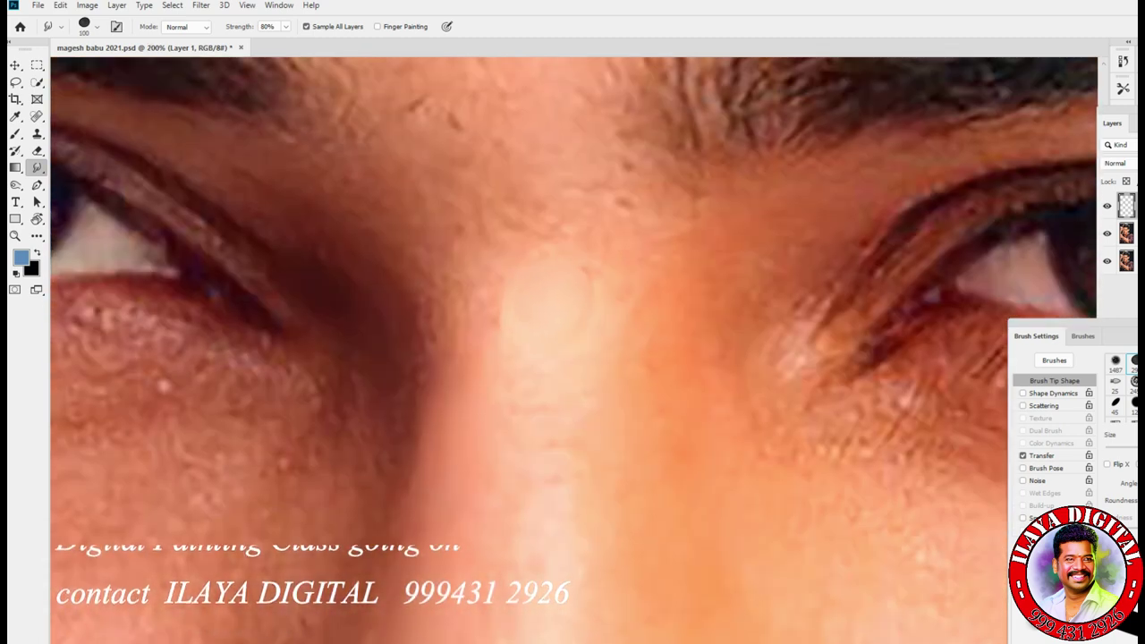
{"action": "key", "text": "bracketleft"}
{"action": "key", "text": "bracketleft"}
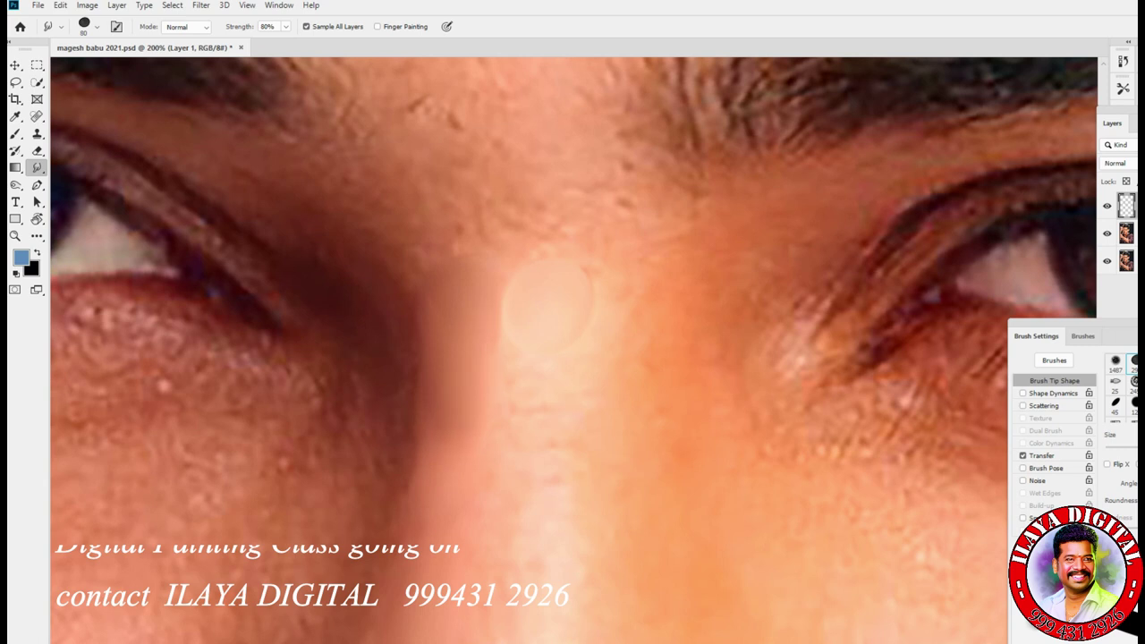
Duplicate the Layer 0 copy layer beneath the smudge layer
{"action": "key", "text": "alt+bracketleft"}
{"action": "key", "text": "ctrl+j"}
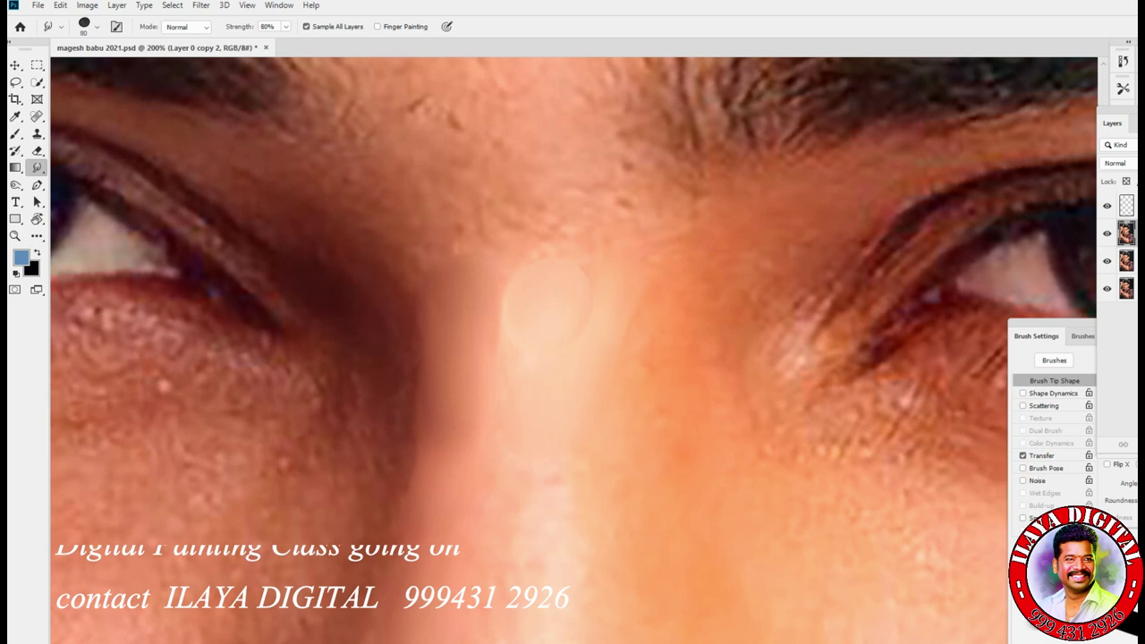
{"action": "key", "text": "ctrl+minus"}
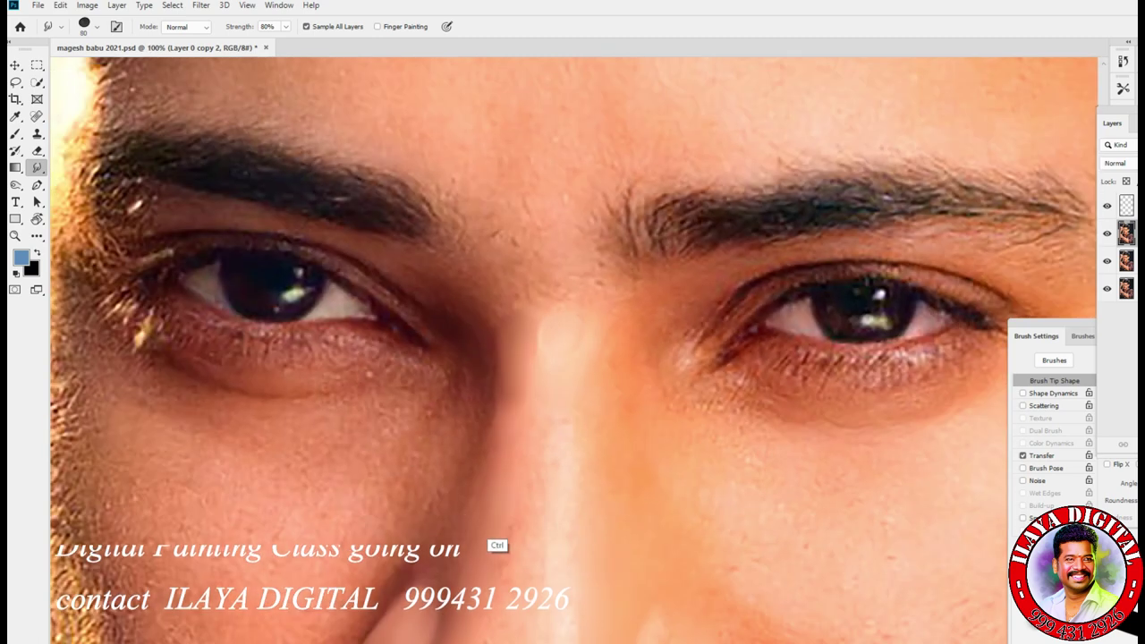
{"action": "key", "text": "ctrl+minus"}
{"action": "scroll", "coordinate": [528, 475], "scroll_direction": "down", "scroll_amount": 2}
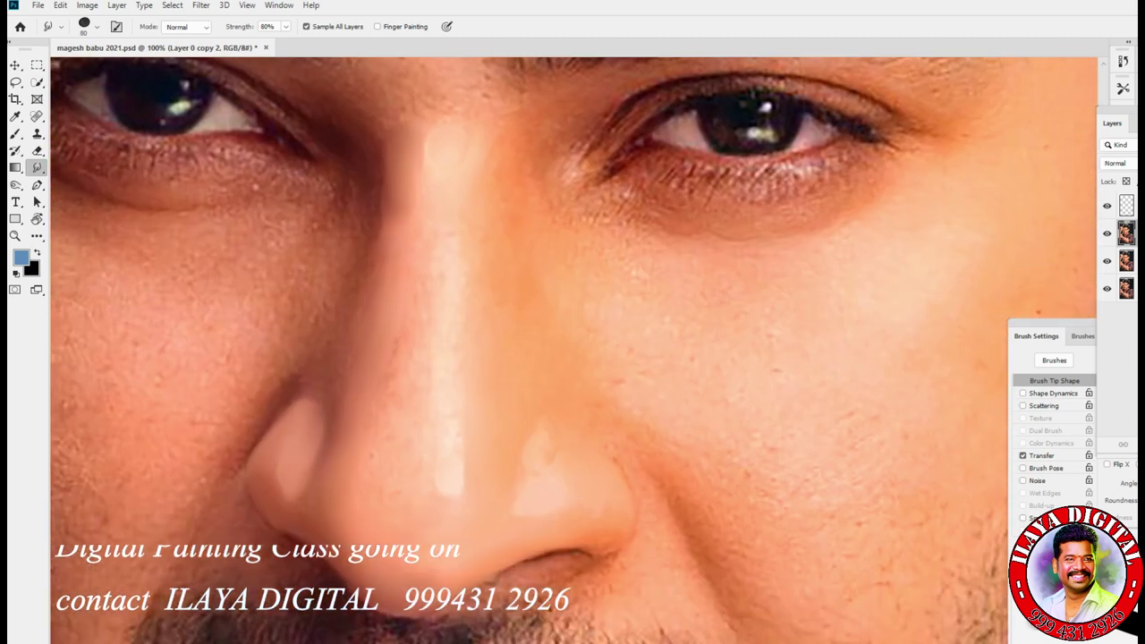
Undo the layer merge, hide the Layer 0 copy below its duplicate, and make Layer 1 the active layer
{"action": "scroll", "coordinate": [555, 401], "scroll_direction": "up", "scroll_amount": 1}
{"action": "key", "text": "ctrl+e"}
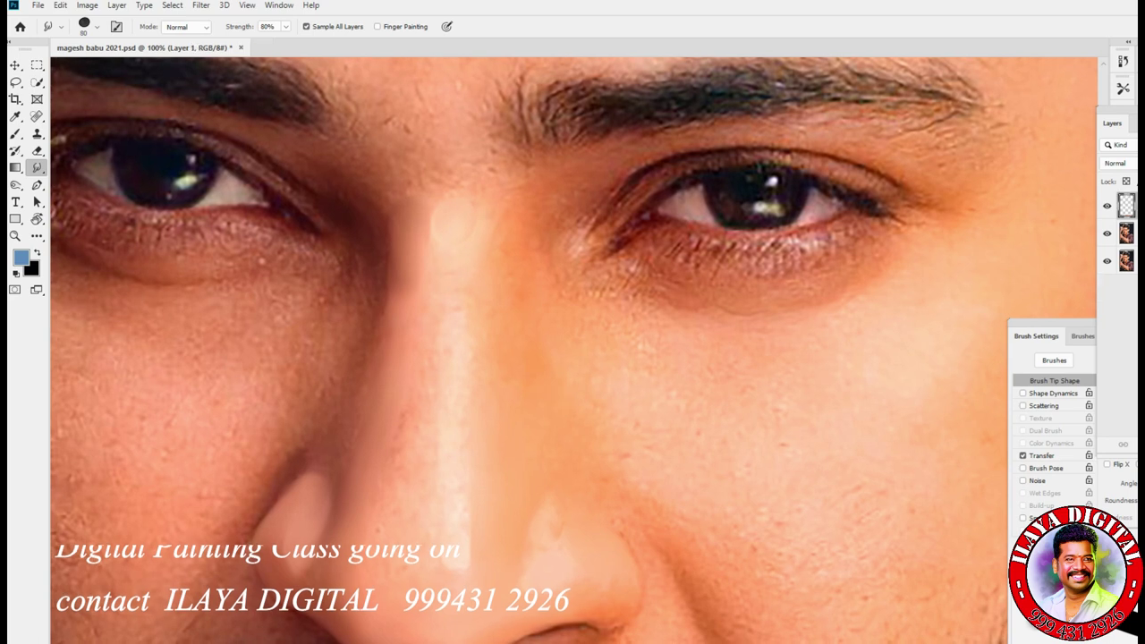
{"action": "key", "text": "ctrl+z"}
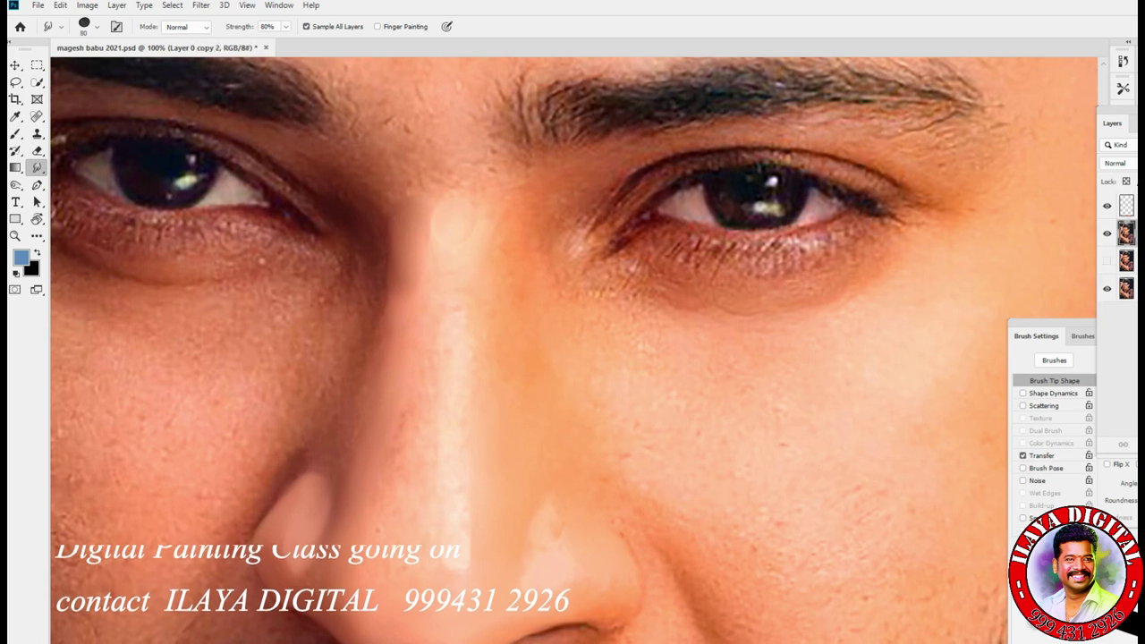
{"action": "key", "text": "ctrl+alt+z"}
{"action": "key", "text": "ctrl+alt+z"}
{"action": "key", "text": "ctrl+alt+z"}
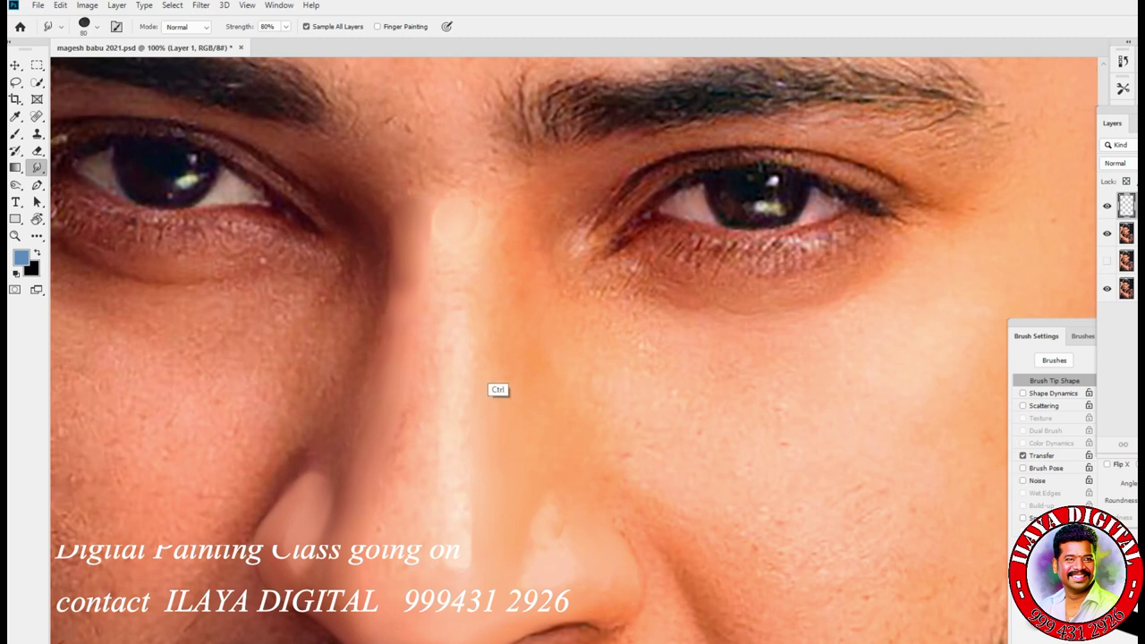
Enlarge the Smudge brush to 100 px and smooth the highlight on the upper nose bridge
{"action": "scroll", "coordinate": [495, 388], "scroll_direction": "up", "scroll_amount": 3}
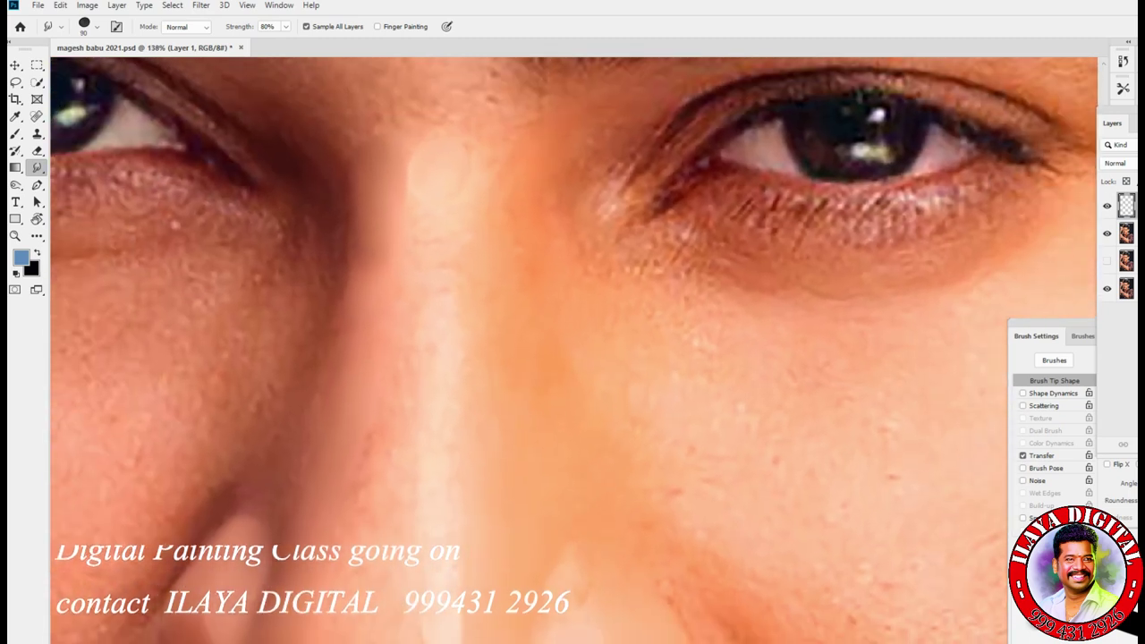
{"action": "key", "text": "bracketright"}
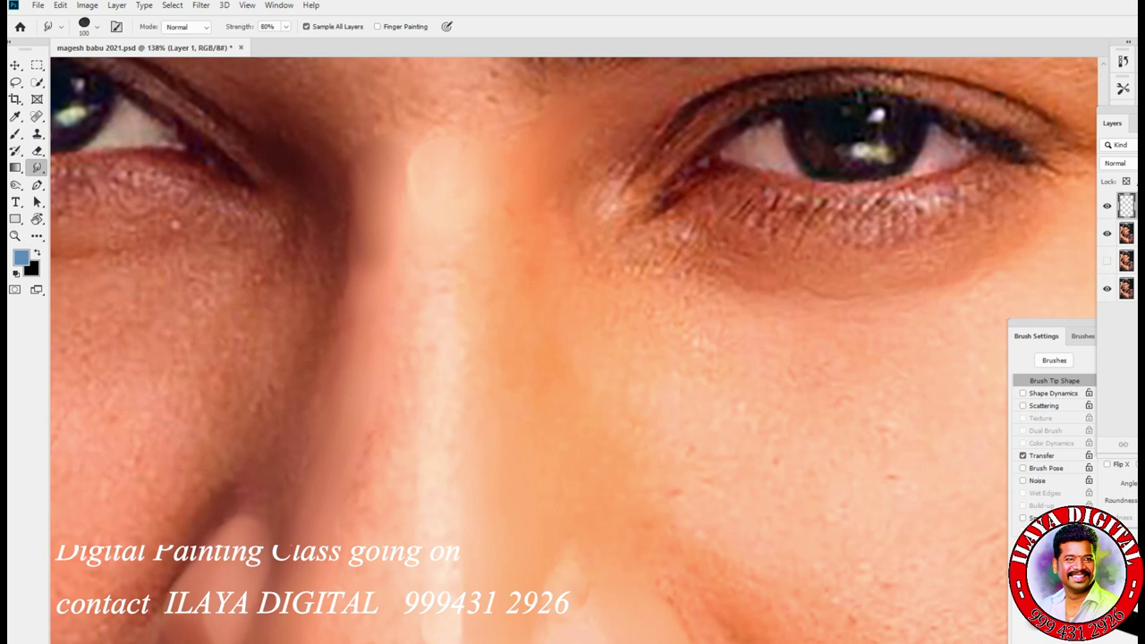
{"action": "left_click_drag", "start_coordinate": [420, 145], "coordinate": [420, 224]}
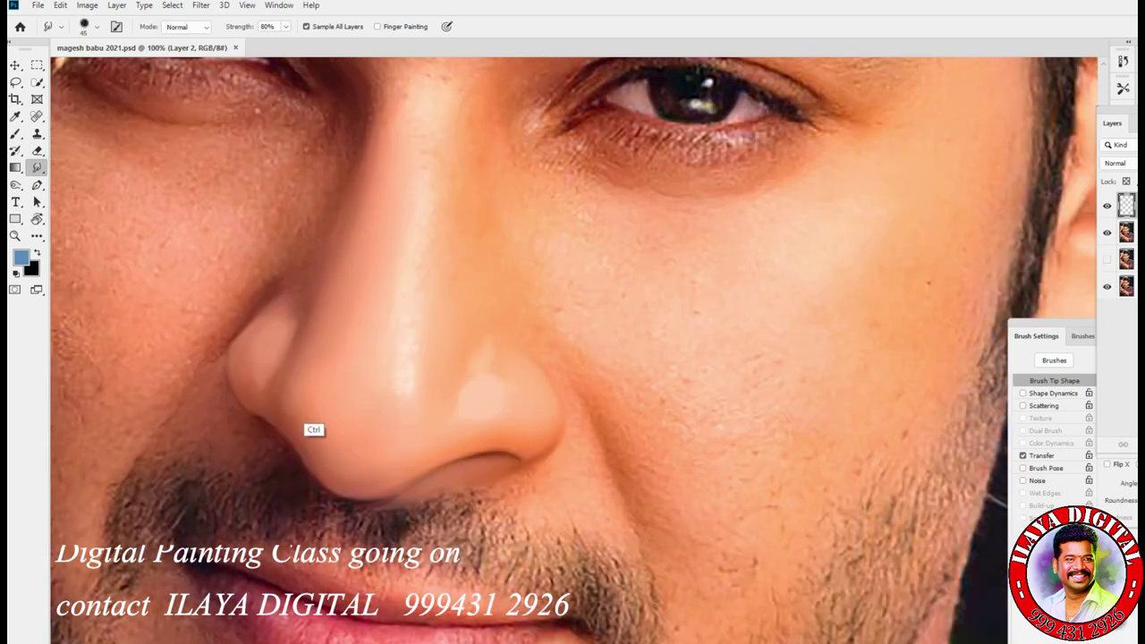
{"action": "scroll", "coordinate": [355, 409], "scroll_direction": "up", "scroll_amount": 5}
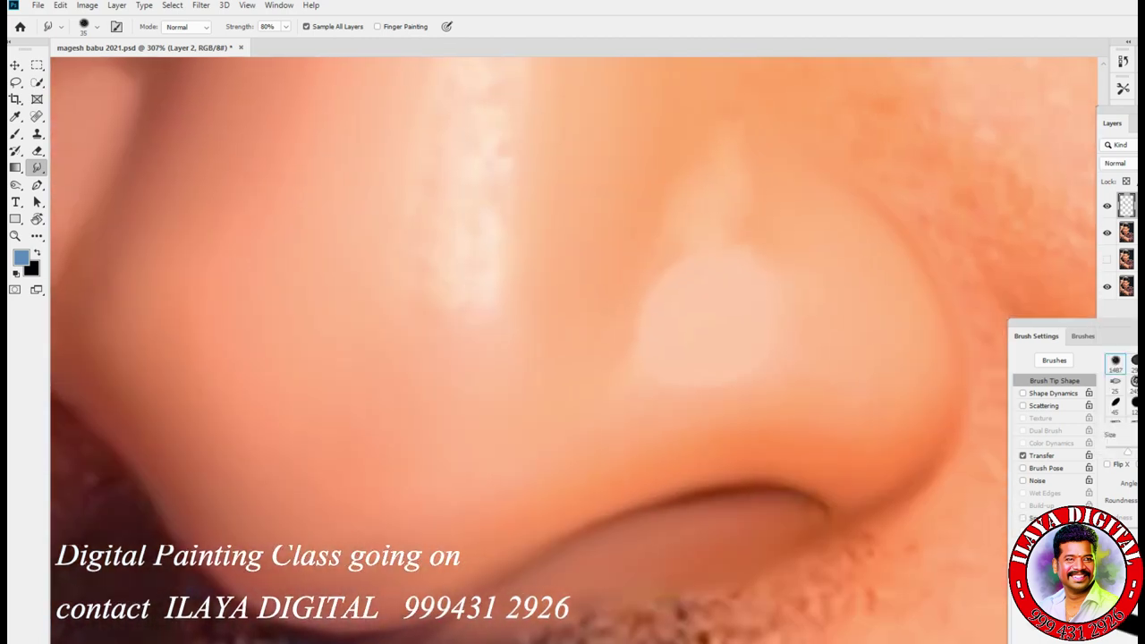
{"action": "key", "text": "ctrl+1"}
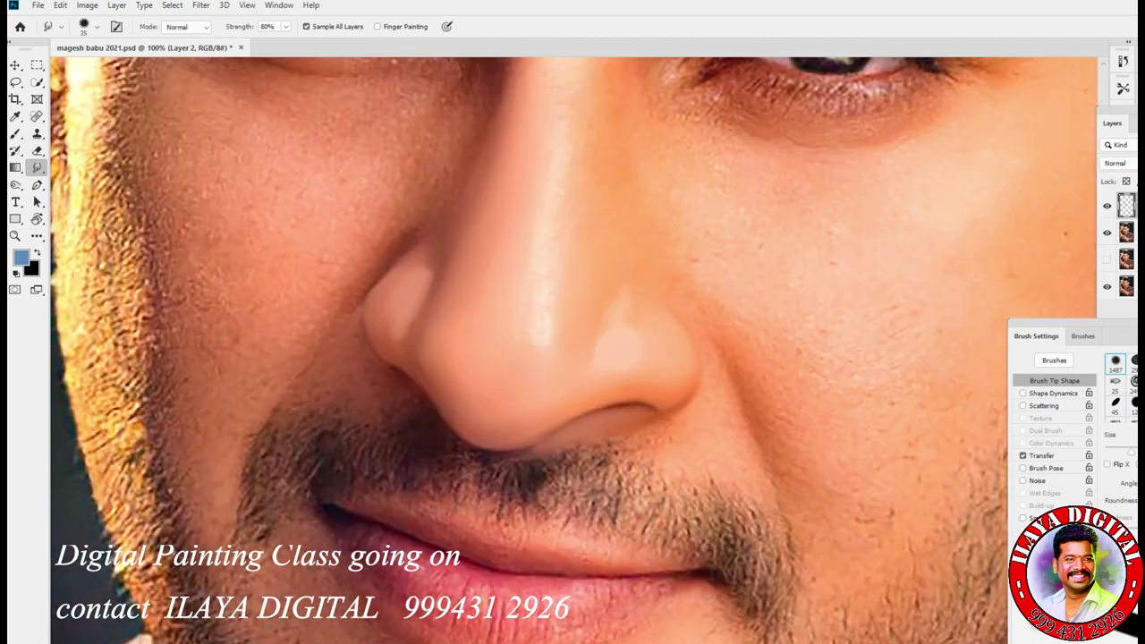
{"action": "right_click", "coordinate": [547, 188]}
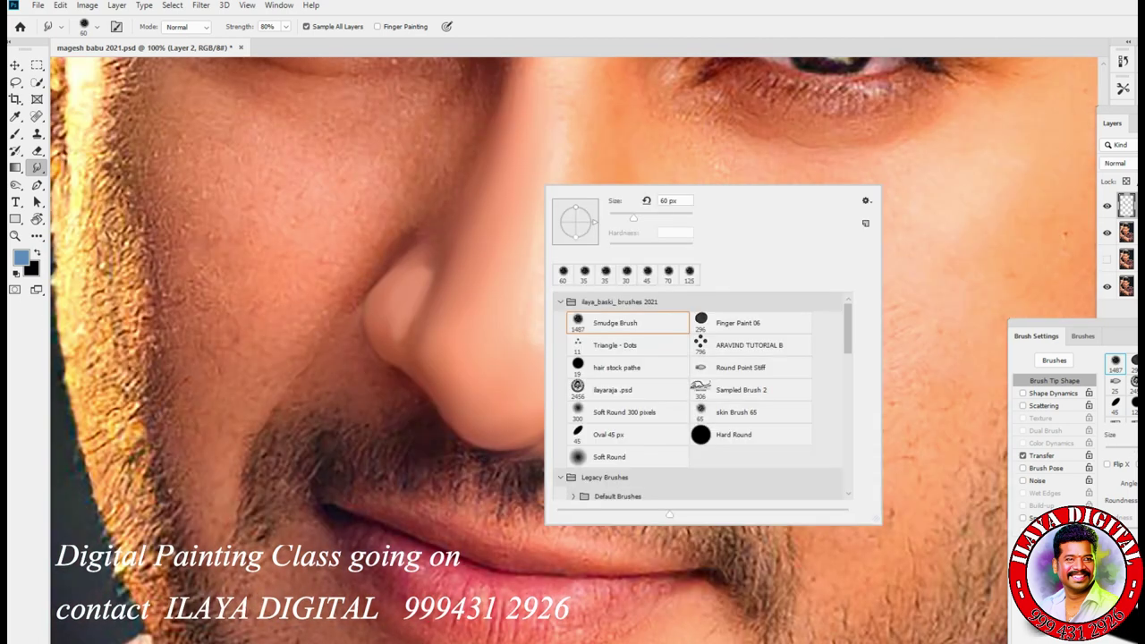
{"action": "key", "text": "Escape"}
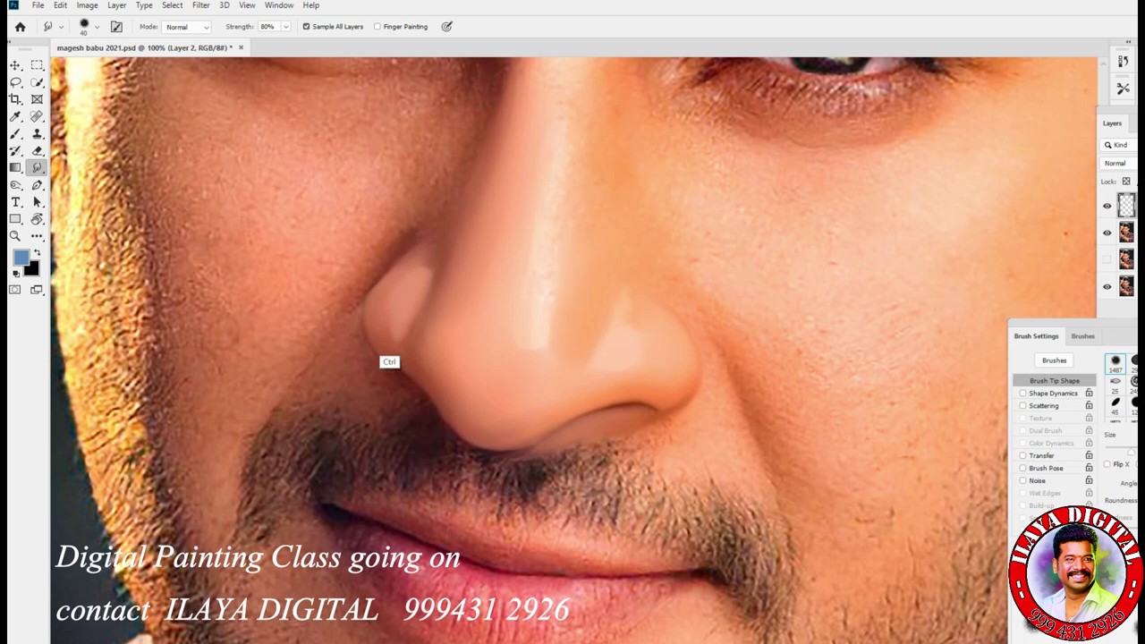
Smudge the upper edge of the left nostril wing and the dark crease running down beside it with a 30 px brush
{"action": "scroll", "coordinate": [388, 362], "scroll_direction": "up", "scroll_amount": 3}
{"action": "key", "text": "bracketright"}
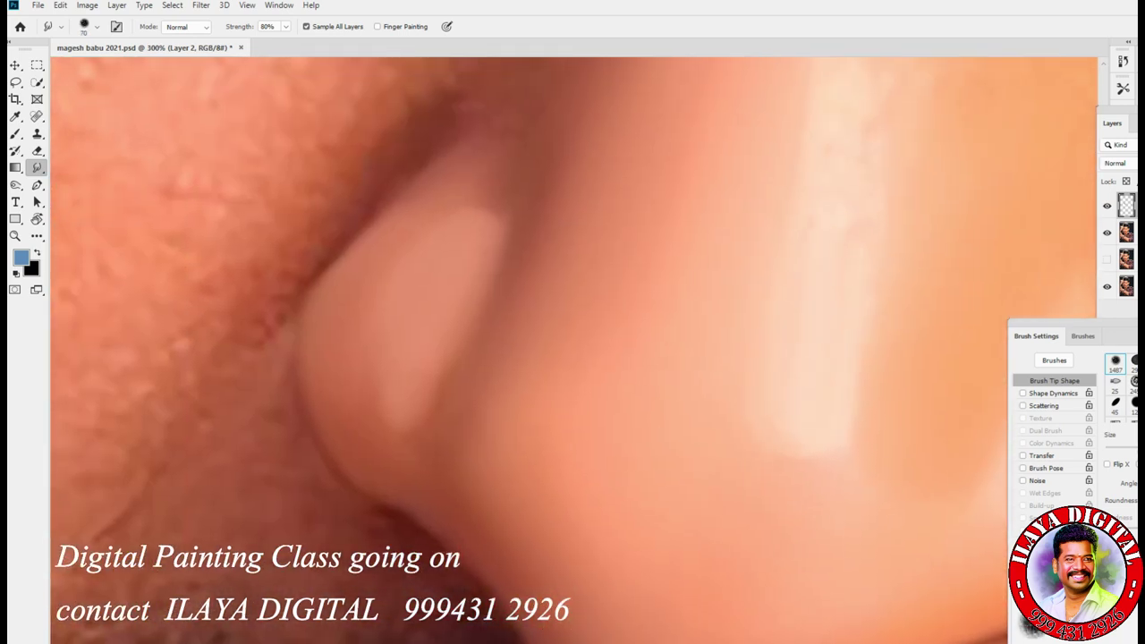
{"action": "key", "text": "bracketleft"}
{"action": "key", "text": "bracketleft"}
{"action": "key", "text": "bracketleft"}
{"action": "key", "text": "bracketleft"}
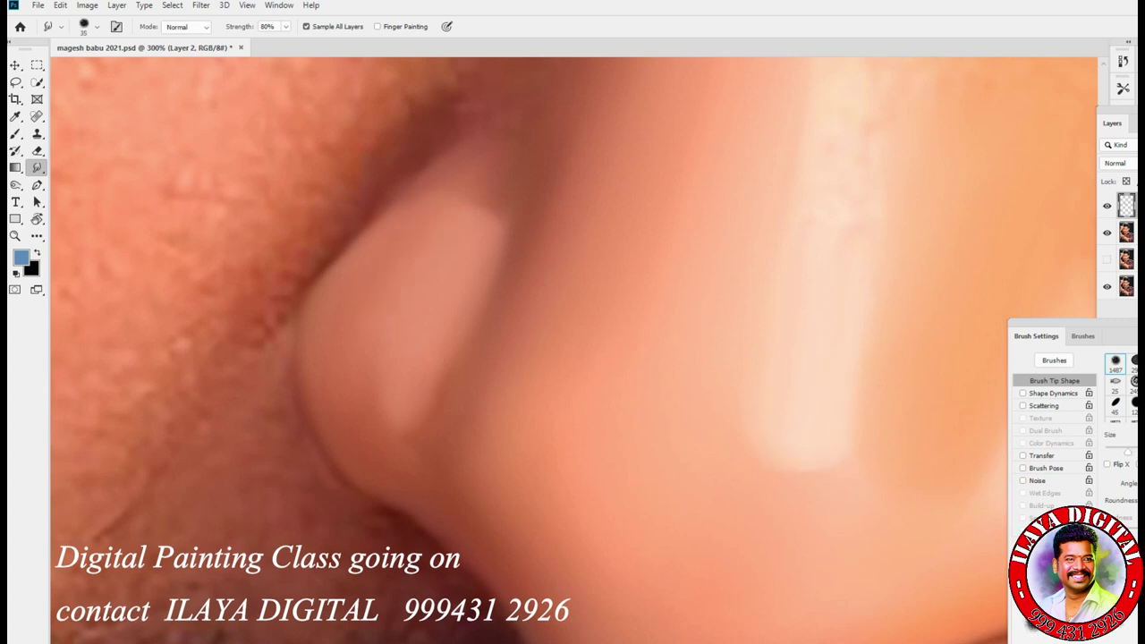
{"action": "key", "text": "bracketleft"}
{"action": "left_click_drag", "start_coordinate": [443, 188], "coordinate": [469, 210]}
{"action": "left_click_drag", "start_coordinate": [474, 166], "coordinate": [465, 210]}
{"action": "left_click_drag", "start_coordinate": [452, 99], "coordinate": [402, 135]}
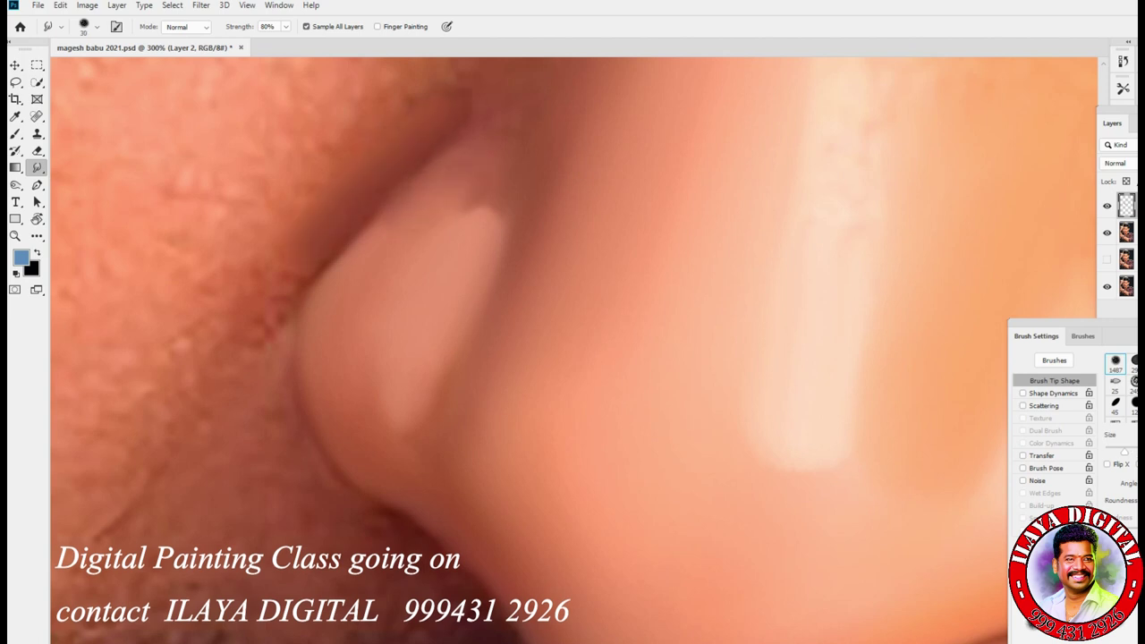
{"action": "left_click_drag", "start_coordinate": [313, 231], "coordinate": [170, 413]}
Outline the skin beside the left nostril with a Pen path along the cheek crease and convert the path to a selection
{"action": "key", "text": "ctrl+minus"}
{"action": "key", "text": "ctrl+minus"}
{"action": "key", "text": "ctrl+minus"}
{"action": "key", "text": "ctrl+minus"}
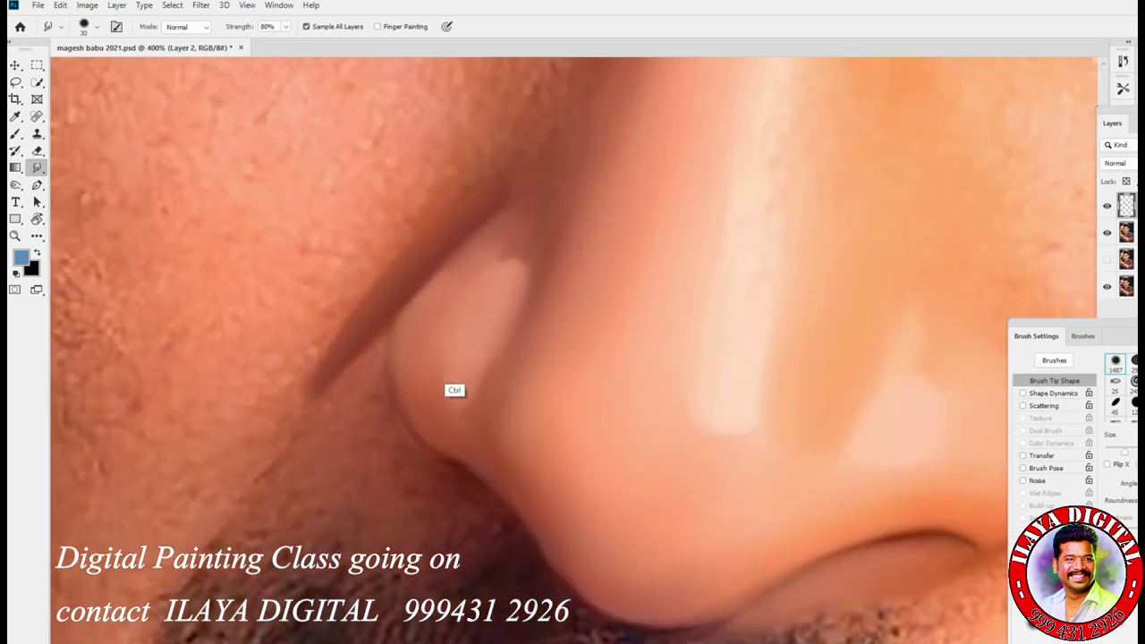
{"action": "key", "text": "ctrl+plus"}
{"action": "key", "text": "ctrl+plus"}
{"action": "key", "text": "p"}
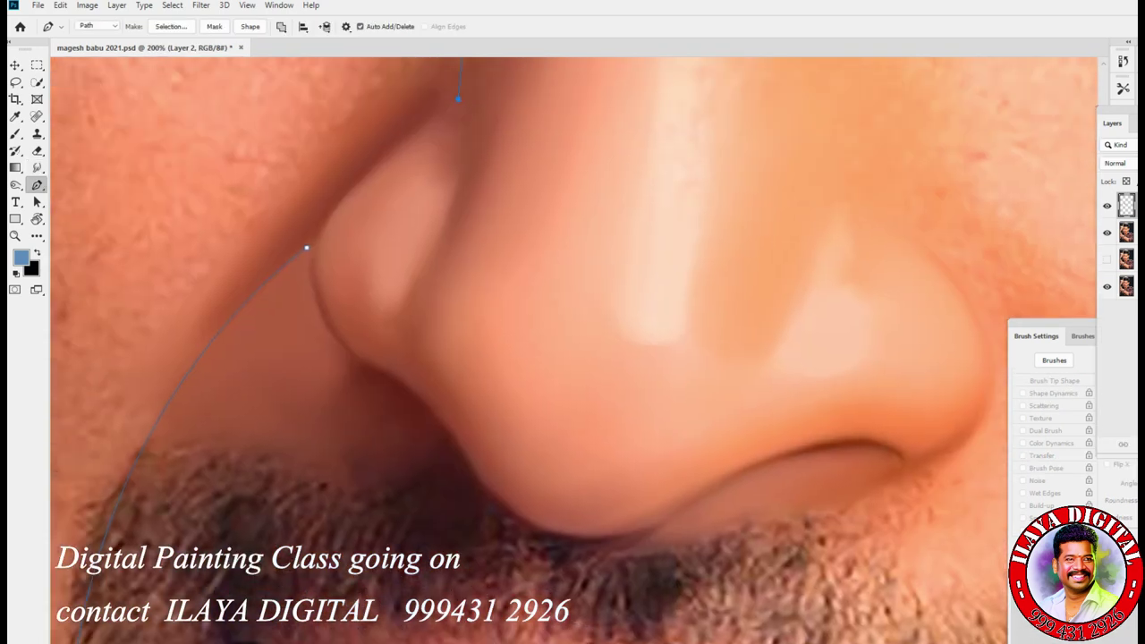
{"action": "left_click_drag", "start_coordinate": [333, 293], "coordinate": [281, 401]}
{"action": "key", "text": "ctrl+Return"}
{"action": "scroll", "coordinate": [573, 349], "scroll_direction": "left", "scroll_amount": 3}
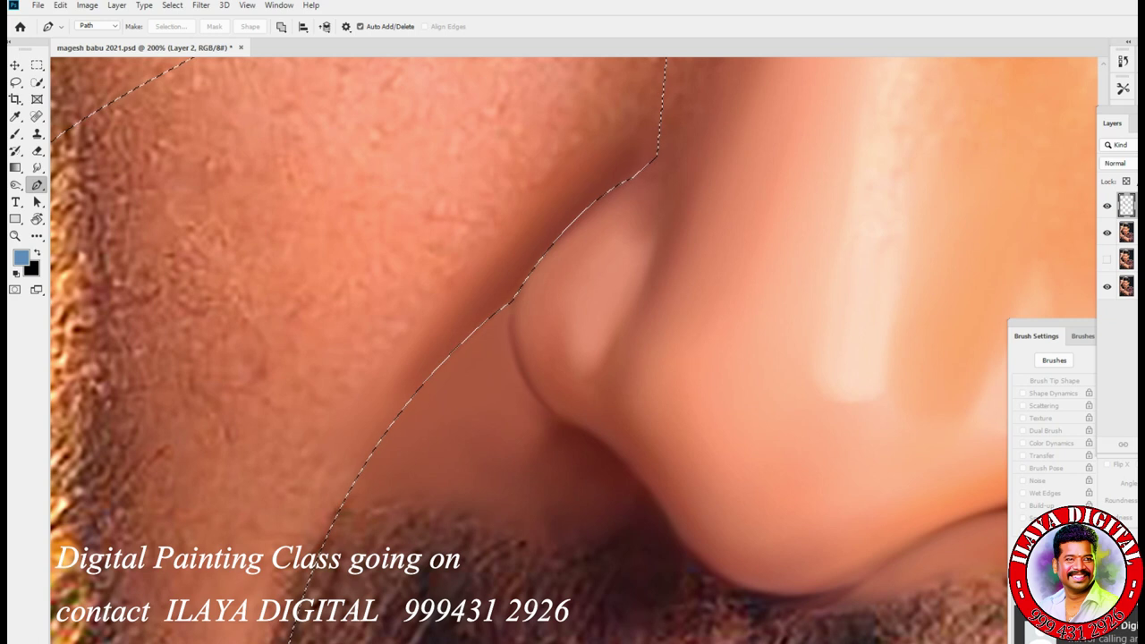
Return to the Smudge tool and set the foreground color to a light pinkish skin tone
{"action": "left_click", "coordinate": [36, 168]}
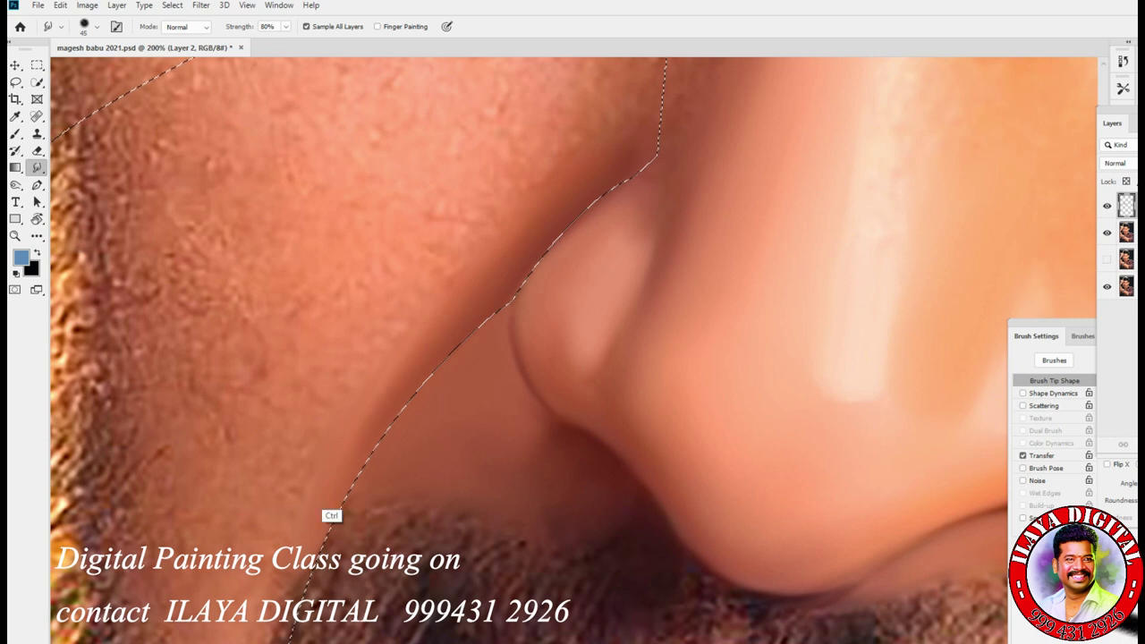
{"action": "key", "text": "i"}
{"action": "left_click", "coordinate": [21, 256]}
{"action": "left_click", "coordinate": [775, 143]}
{"action": "key", "text": "Return"}
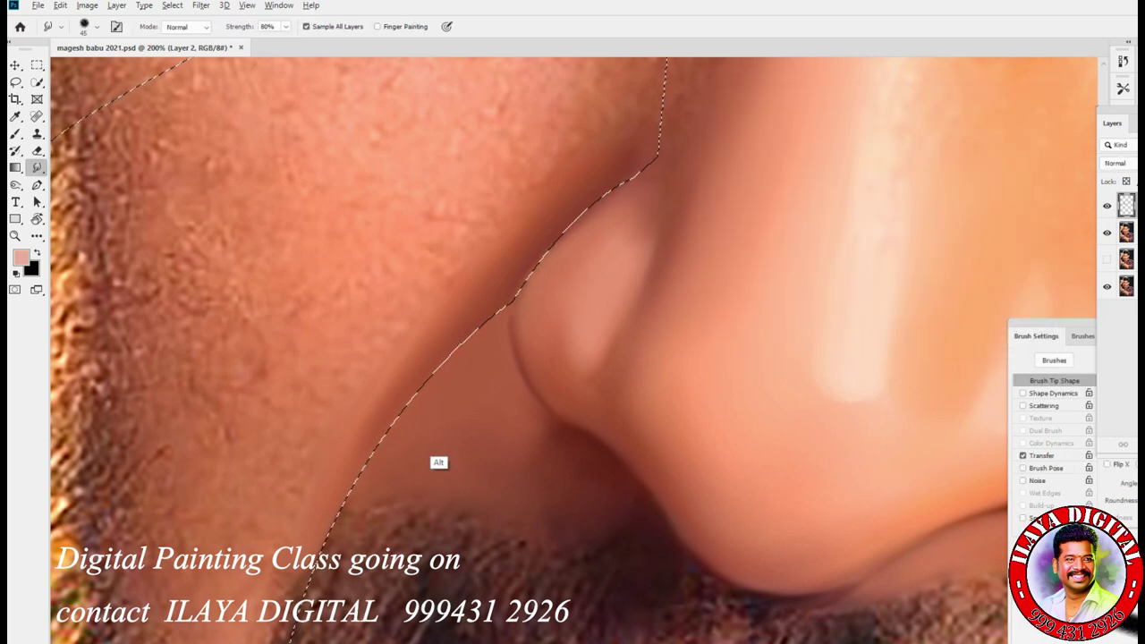
Dab the light pink color onto the shaded skin inside the selection beside the nostril and enable Transfer for the brush
{"action": "key", "text": "b"}
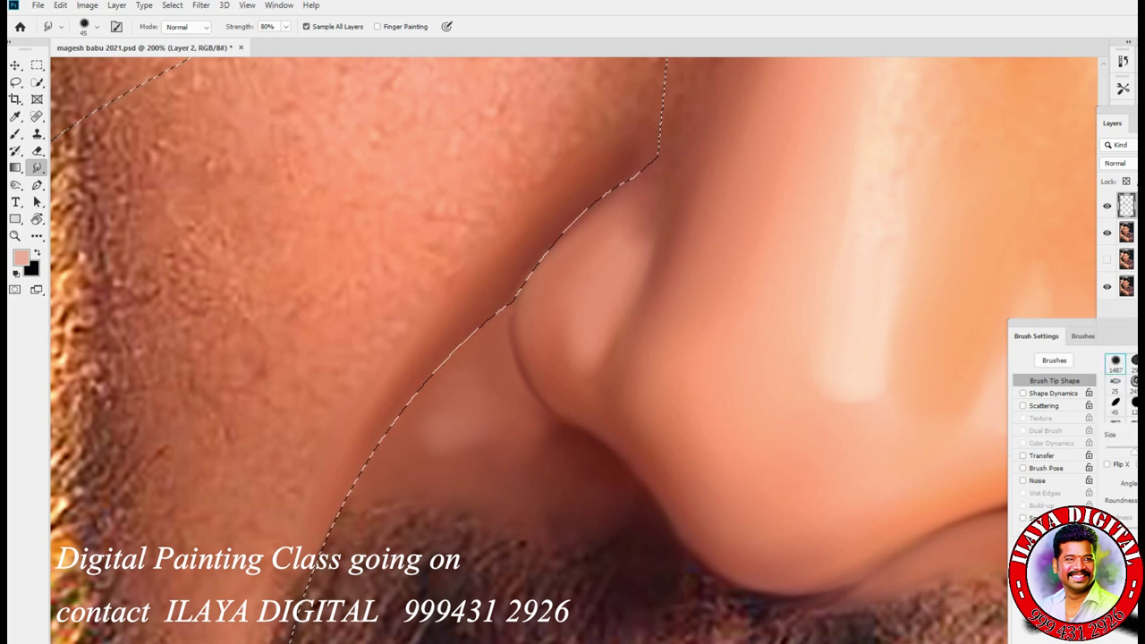
{"action": "left_click", "coordinate": [461, 412]}
{"action": "left_click", "coordinate": [432, 434]}
{"action": "left_click", "coordinate": [1023, 456]}
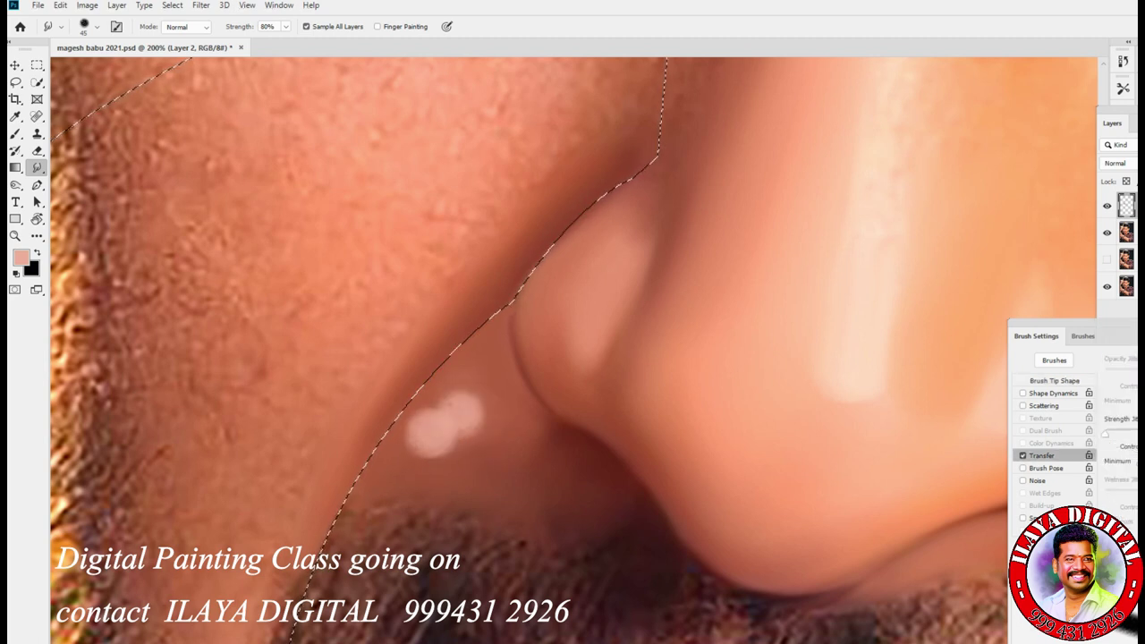
Spread the pink patch up to the crease and nostril edge inside the selection and soften its lower side
{"action": "mouse_move", "coordinate": [483, 394]}
{"action": "left_mouse_down"}
{"action": "mouse_move", "coordinate": [466, 443]}
{"action": "mouse_move", "coordinate": [447, 447]}
{"action": "mouse_move", "coordinate": [514, 407]}
{"action": "mouse_move", "coordinate": [490, 374]}
{"action": "left_mouse_up"}
{"action": "mouse_move", "coordinate": [525, 413]}
{"action": "left_mouse_down"}
{"action": "mouse_move", "coordinate": [526, 394]}
{"action": "mouse_move", "coordinate": [492, 378]}
{"action": "mouse_move", "coordinate": [490, 354]}
{"action": "left_mouse_up"}
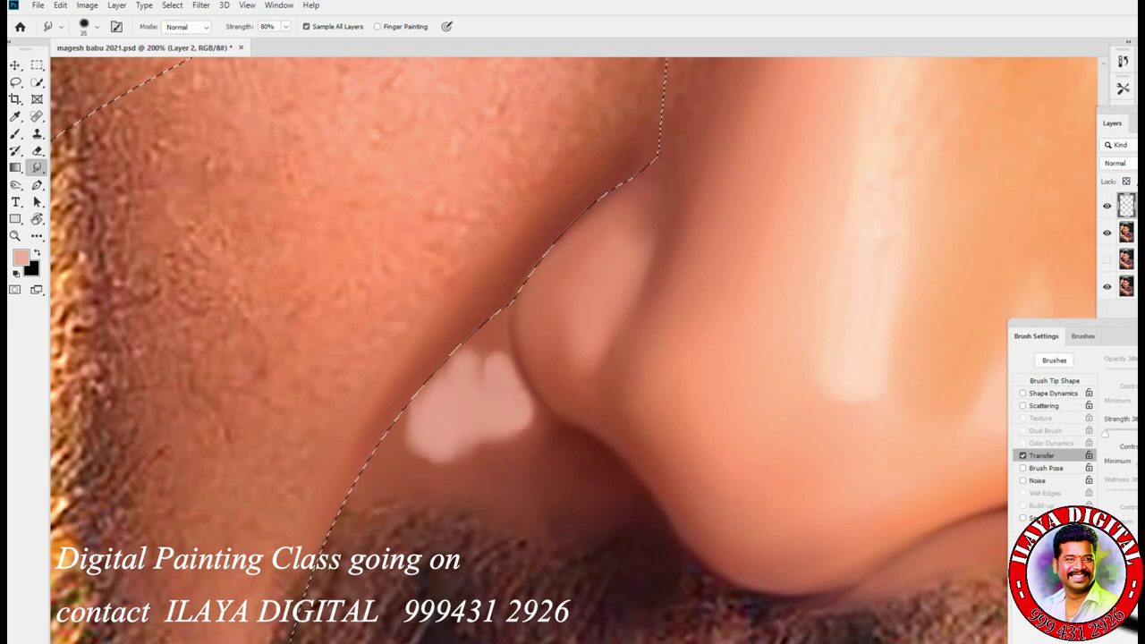
{"action": "key", "text": "bracketright"}
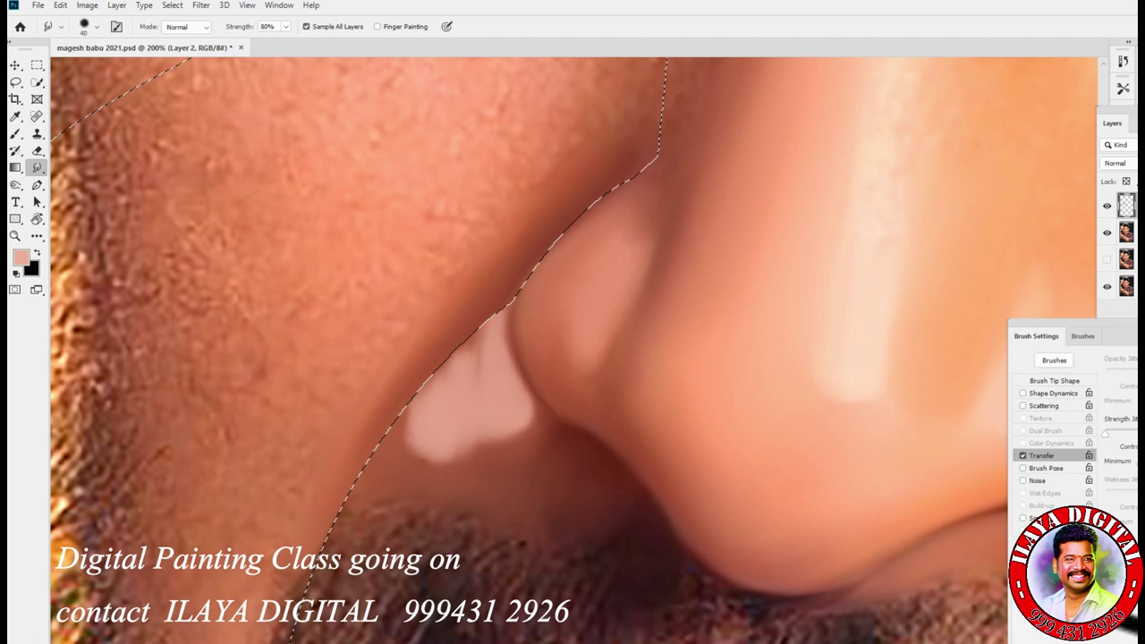
{"action": "left_click_drag", "start_coordinate": [452, 374], "coordinate": [479, 344]}
{"action": "left_click_drag", "start_coordinate": [492, 443], "coordinate": [520, 418]}
{"action": "left_click_drag", "start_coordinate": [429, 452], "coordinate": [470, 430]}
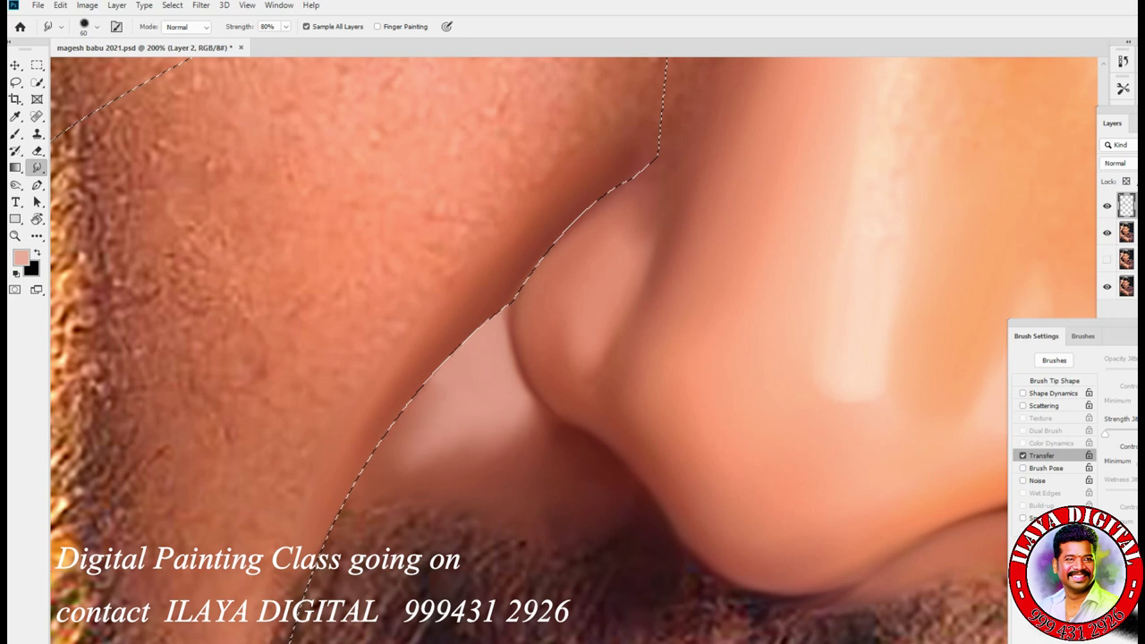
Refine the blended pink patch beside the nostril with Smudge brush sizes from 35 to 50 px, then remove the selection
{"action": "key", "text": "bracketleft"}
{"action": "key", "text": "bracketleft"}
{"action": "key", "text": "bracketleft"}
{"action": "key", "text": "bracketleft"}
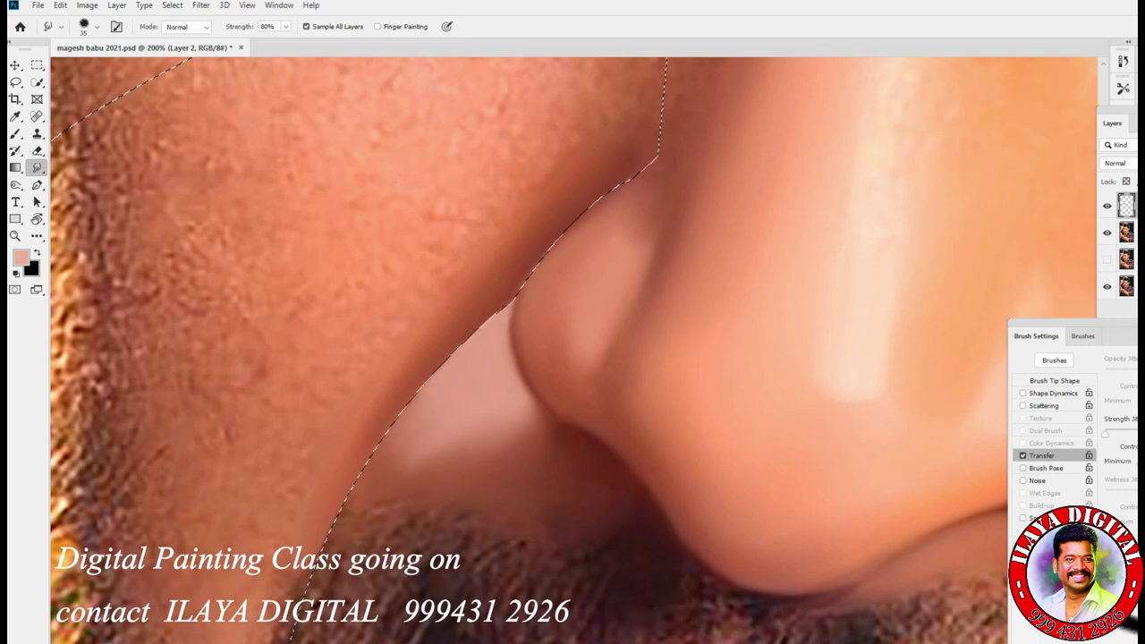
{"action": "key", "text": "bracketright"}
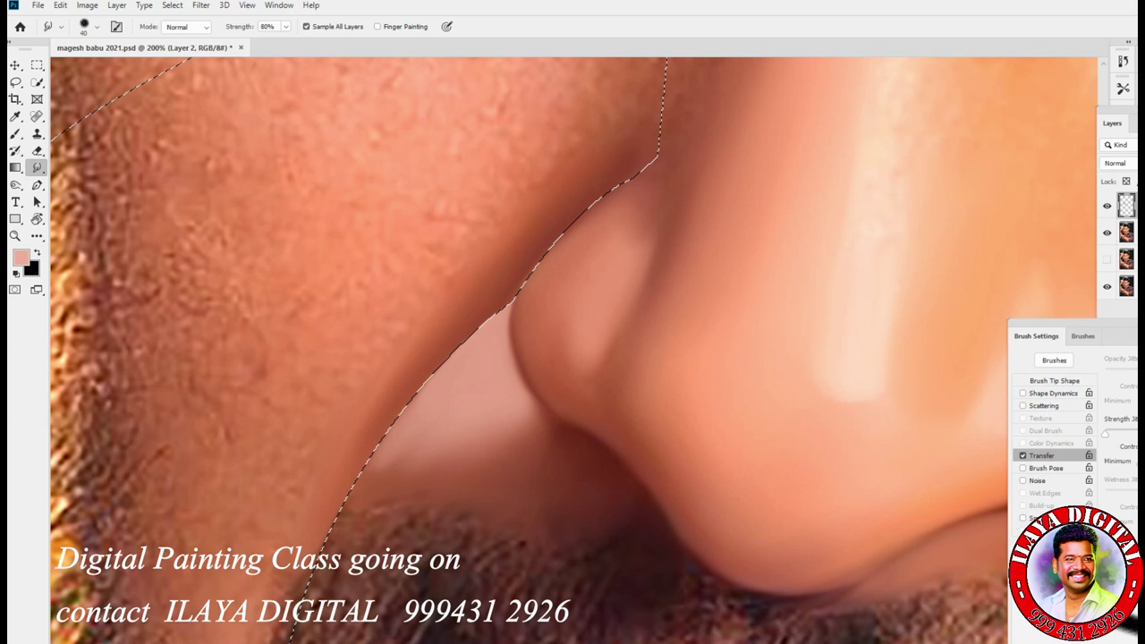
{"action": "key", "text": "bracketright"}
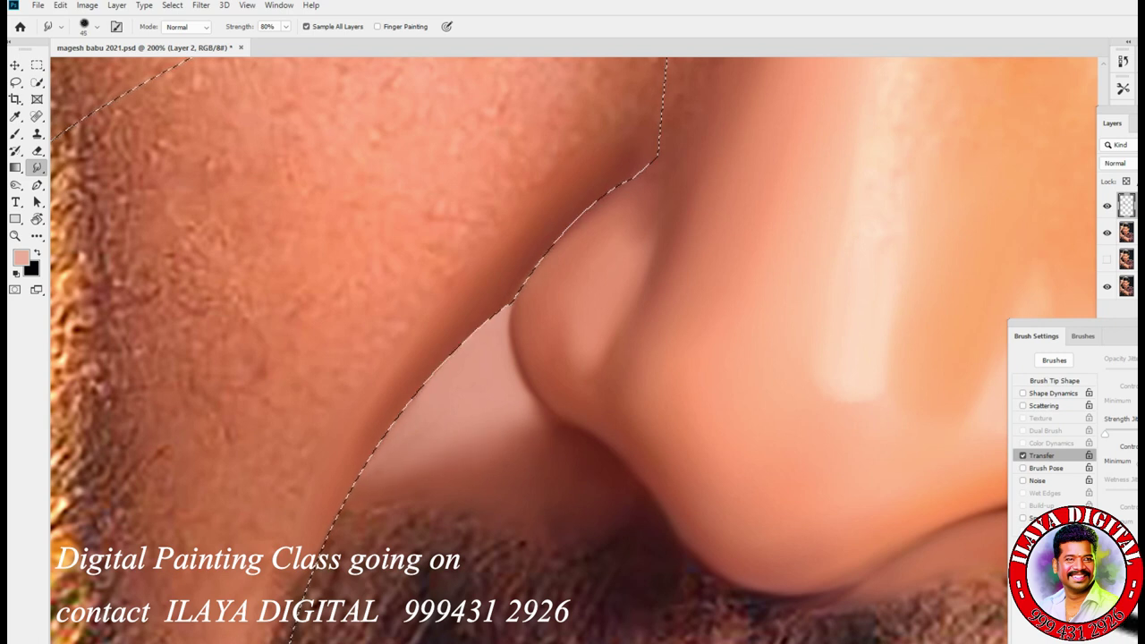
{"action": "key", "text": "bracketright"}
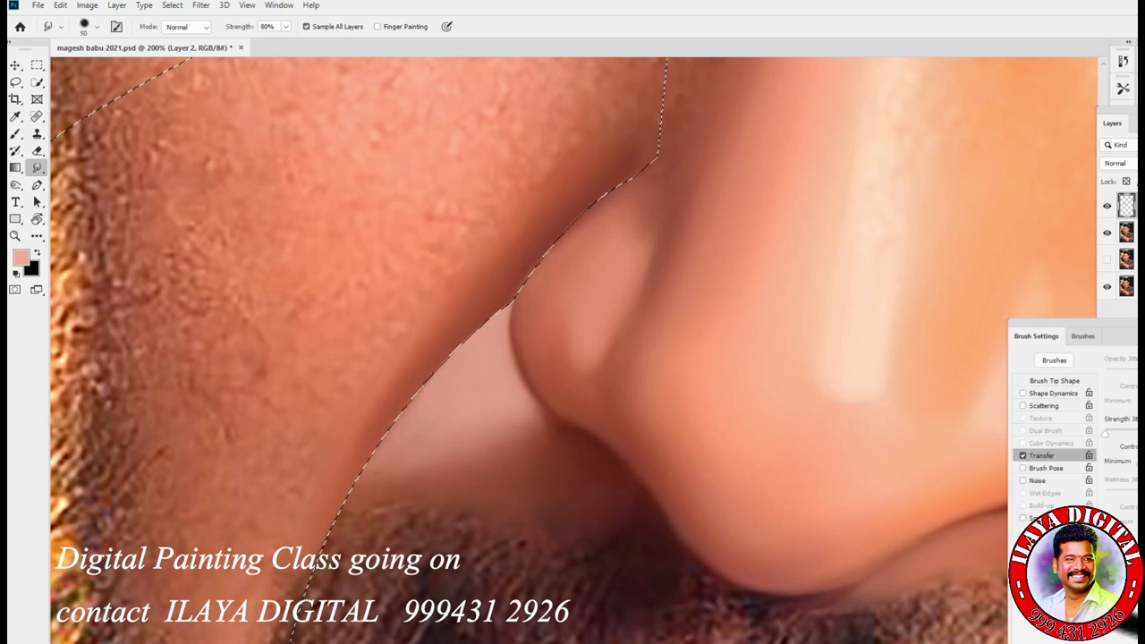
{"action": "key", "text": "ctrl+d"}
Erase the excess smudging where the lower end of the cheek crease meets the moustache with a 40 px Eraser
{"action": "key", "text": "ctrl+plus"}
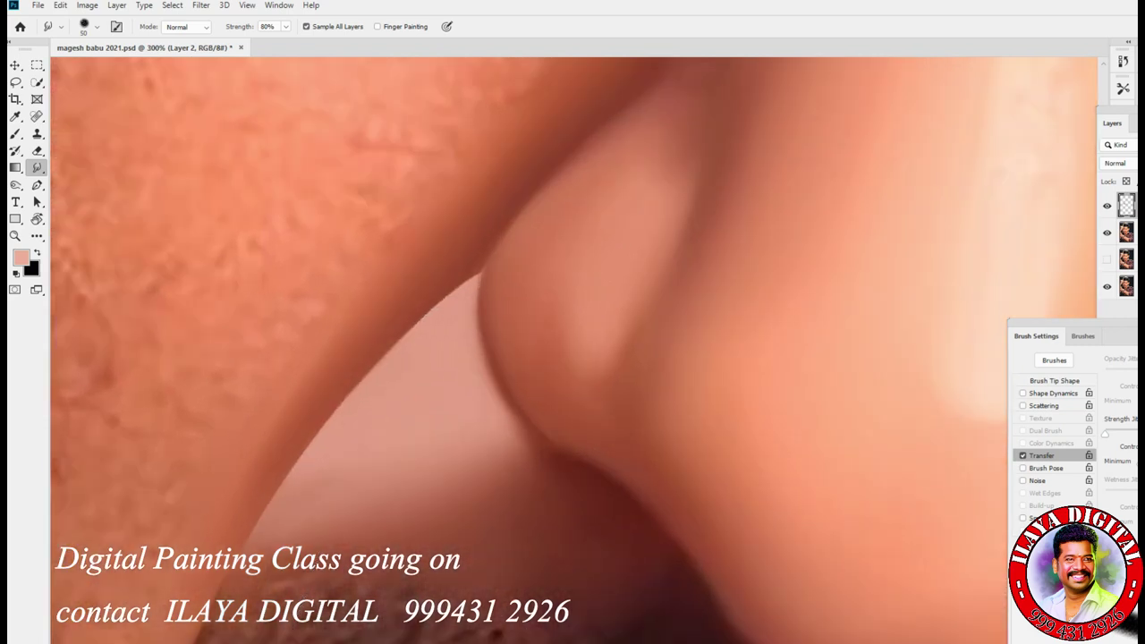
{"action": "key", "text": "r"}
{"action": "left_click_drag", "start_coordinate": [680, 269], "coordinate": [609, 215]}
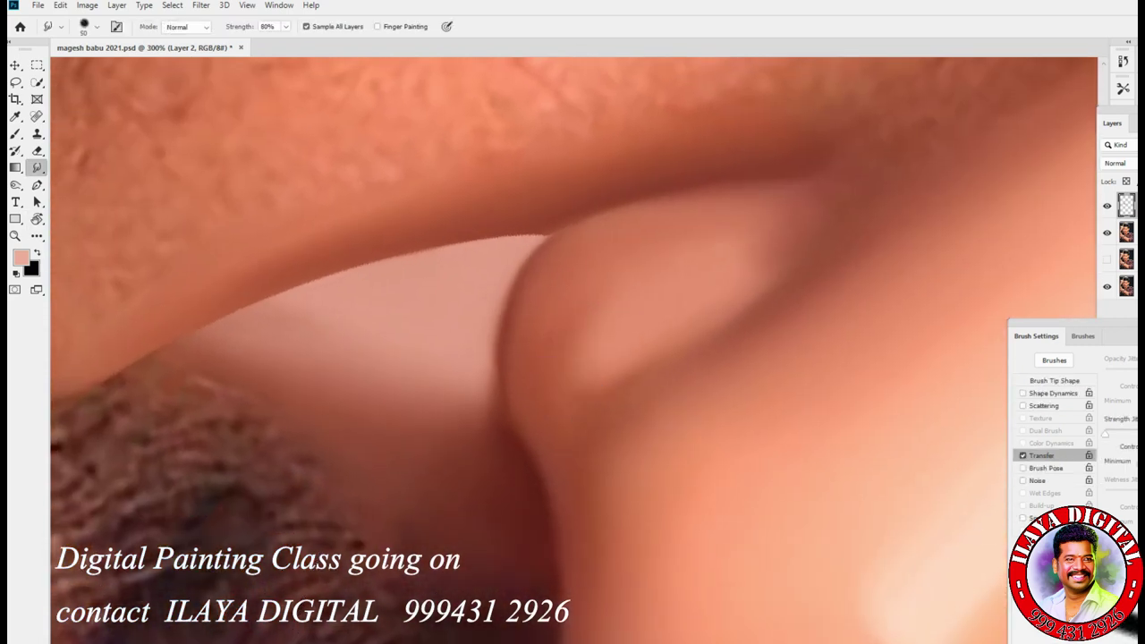
{"action": "key", "text": "bracketleft"}
{"action": "scroll", "coordinate": [572, 349], "scroll_direction": "left", "scroll_amount": 4}
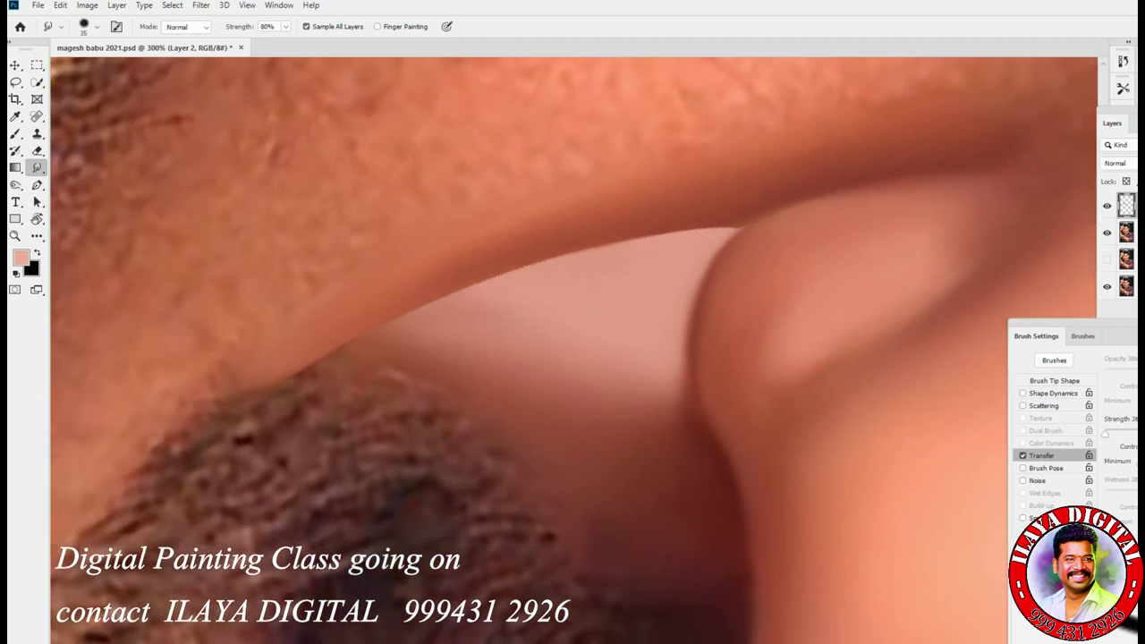
{"action": "key", "text": "e"}
{"action": "left_click_drag", "start_coordinate": [383, 310], "coordinate": [343, 343]}
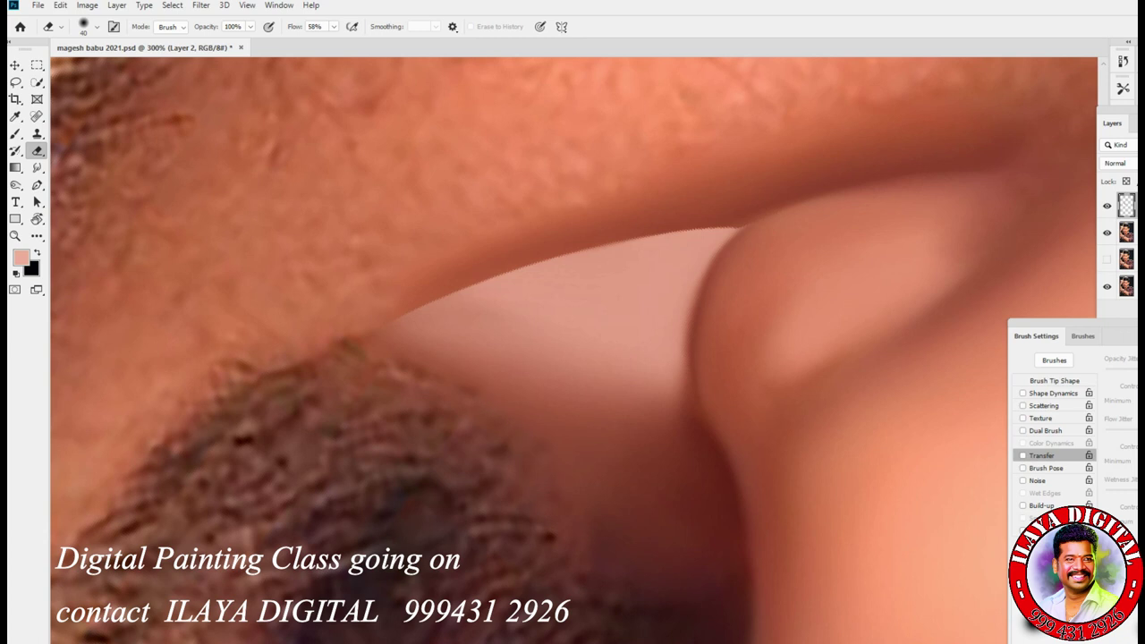
Smudge the corner where the cheek crease meets the nostril wing with a fine 10 px brush
{"action": "scroll", "coordinate": [573, 349], "scroll_direction": "right", "scroll_amount": 3}
{"action": "scroll", "coordinate": [573, 348], "scroll_direction": "right", "scroll_amount": 3}
{"action": "scroll", "coordinate": [573, 349], "scroll_direction": "up", "scroll_amount": 1}
{"action": "key", "text": "r"}
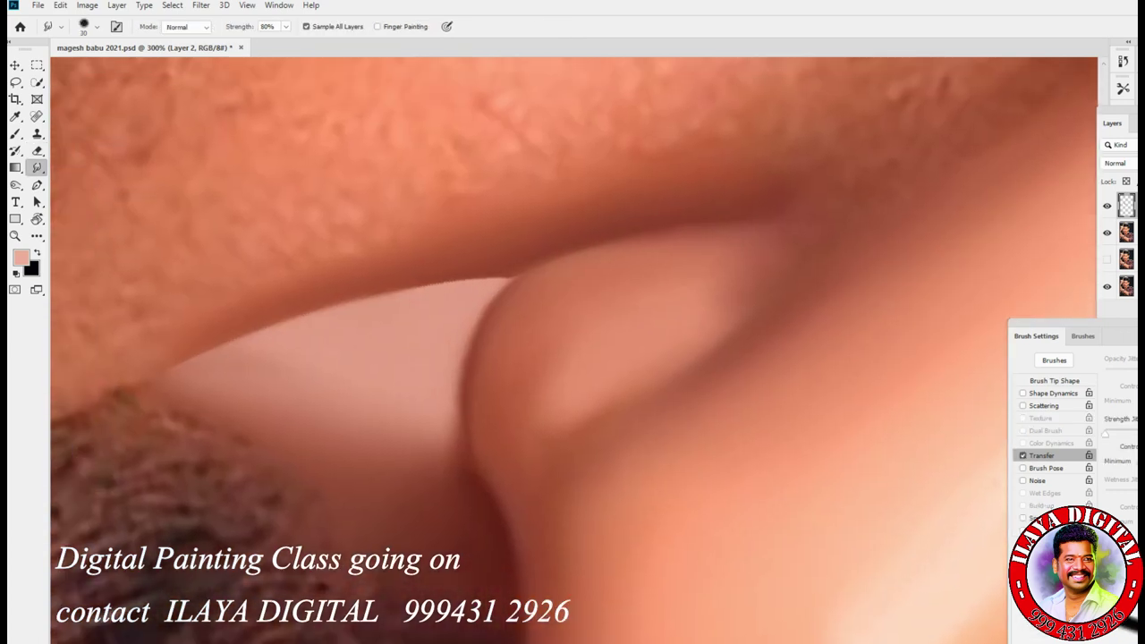
{"action": "key", "text": "bracketleft"}
{"action": "key", "text": "bracketright"}
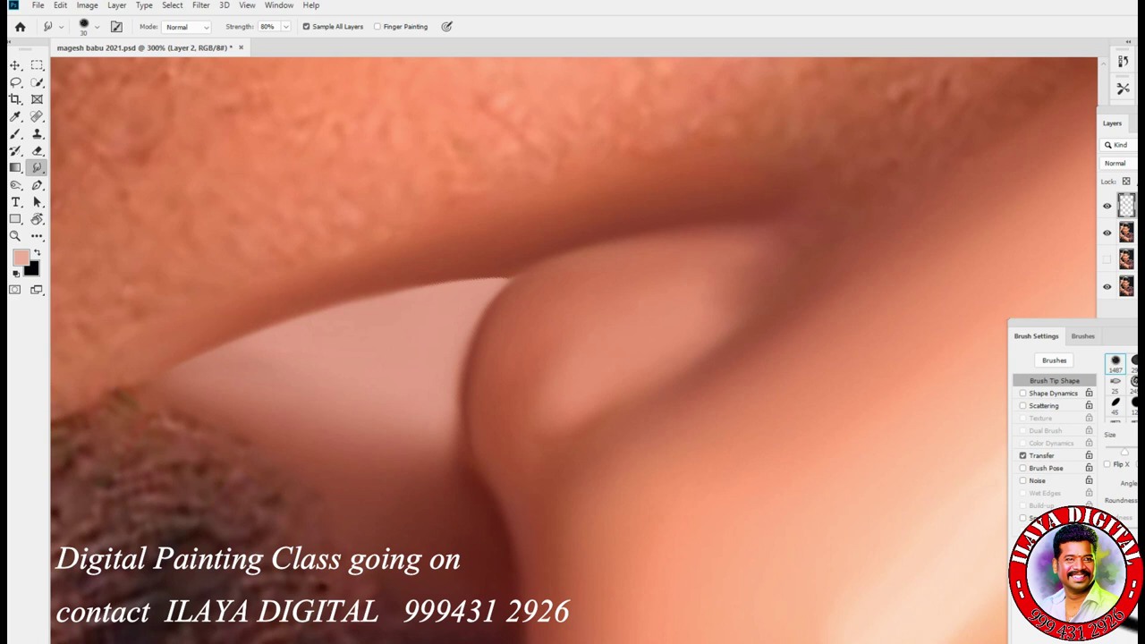
{"action": "key", "text": "bracketleft"}
{"action": "key", "text": "bracketleft"}
{"action": "left_click_drag", "start_coordinate": [512, 278], "coordinate": [496, 293]}
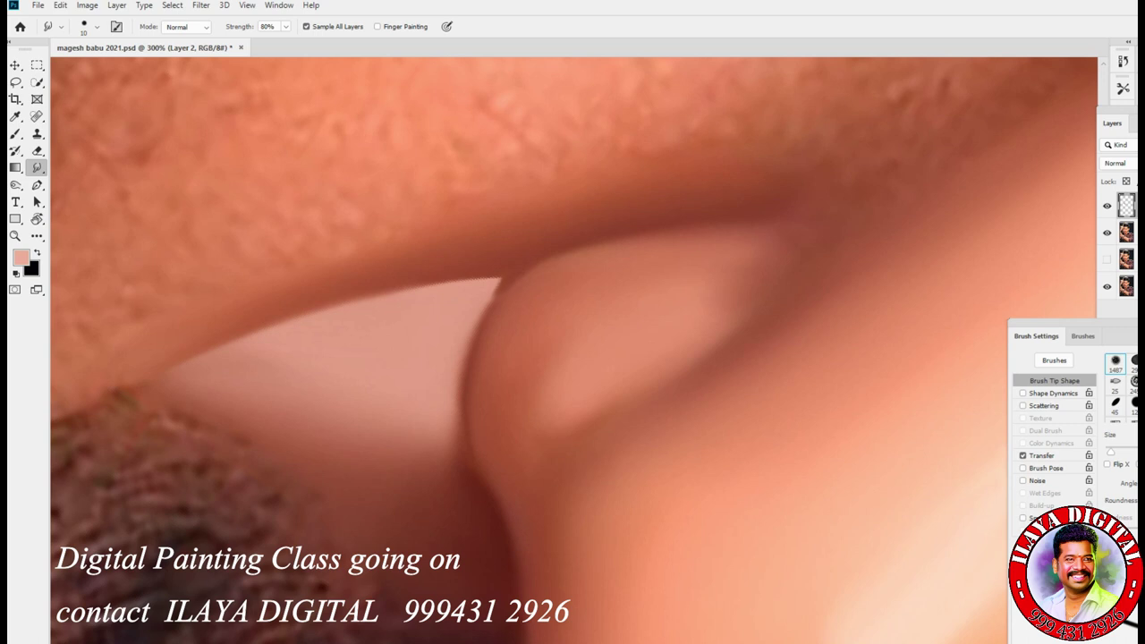
{"action": "key", "text": "bracketright"}
{"action": "key", "text": "bracketright"}
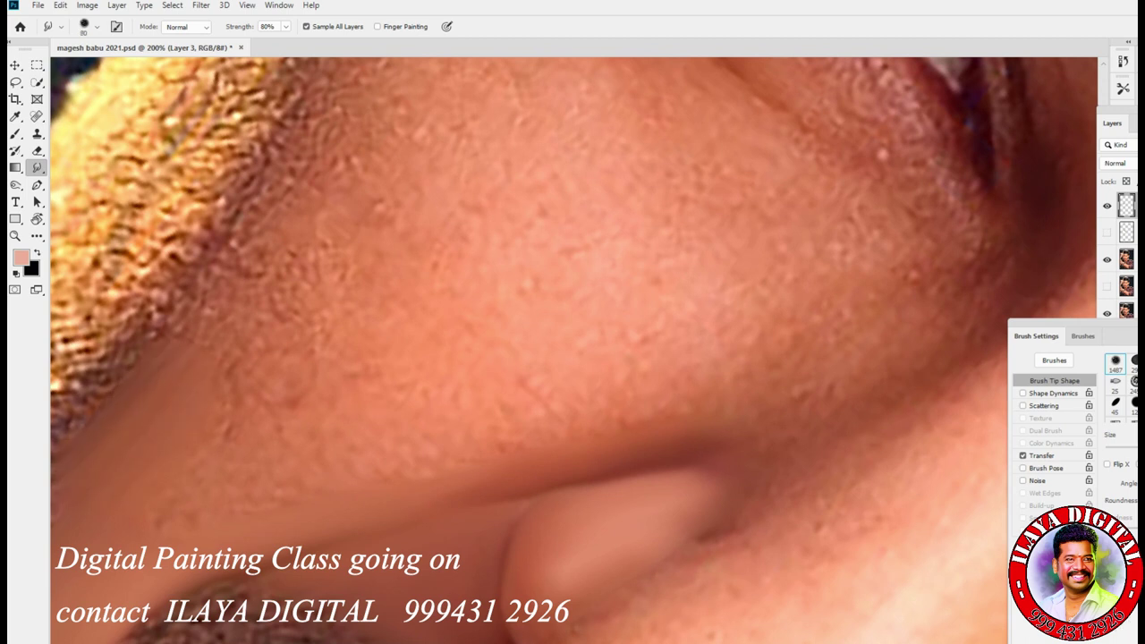
Smooth the lower cheek texture on Layer 3 beside the golden edge of the face, enlarging the Smudge brush to 100 px
{"action": "left_click_drag", "start_coordinate": [228, 438], "coordinate": [237, 371]}
{"action": "key", "text": "bracketright"}
{"action": "left_click_drag", "start_coordinate": [210, 318], "coordinate": [264, 264]}
{"action": "left_click_drag", "start_coordinate": [291, 358], "coordinate": [278, 389]}
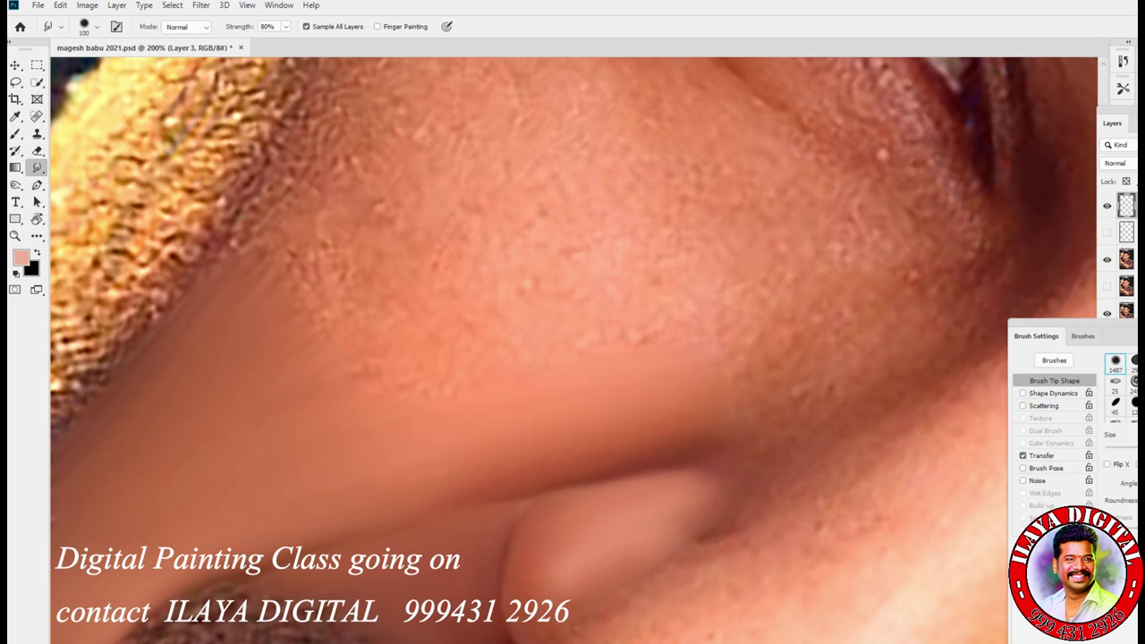
Enlarge the Smudge brush to 150 px and continue smoothing the outer cheek upward along the golden edge of the face
{"action": "key", "text": "bracketright"}
{"action": "key", "text": "bracketright"}
{"action": "left_click_drag", "start_coordinate": [228, 250], "coordinate": [305, 161]}
{"action": "left_click_drag", "start_coordinate": [264, 295], "coordinate": [313, 367]}
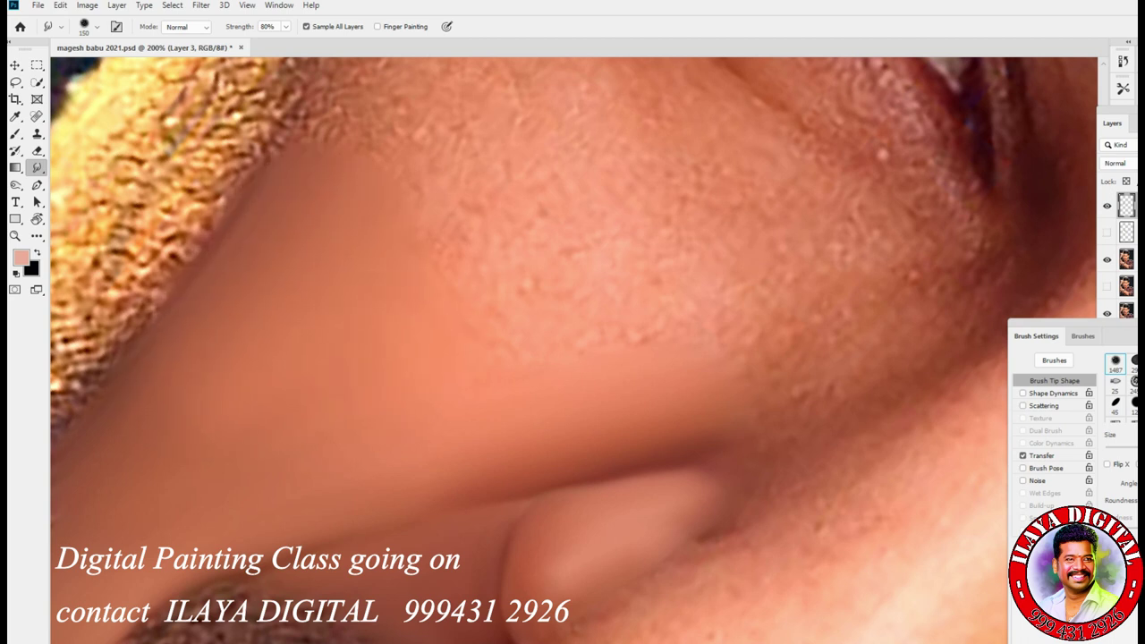
{"action": "key", "text": "r"}
{"action": "left_click_drag", "start_coordinate": [680, 295], "coordinate": [631, 242]}
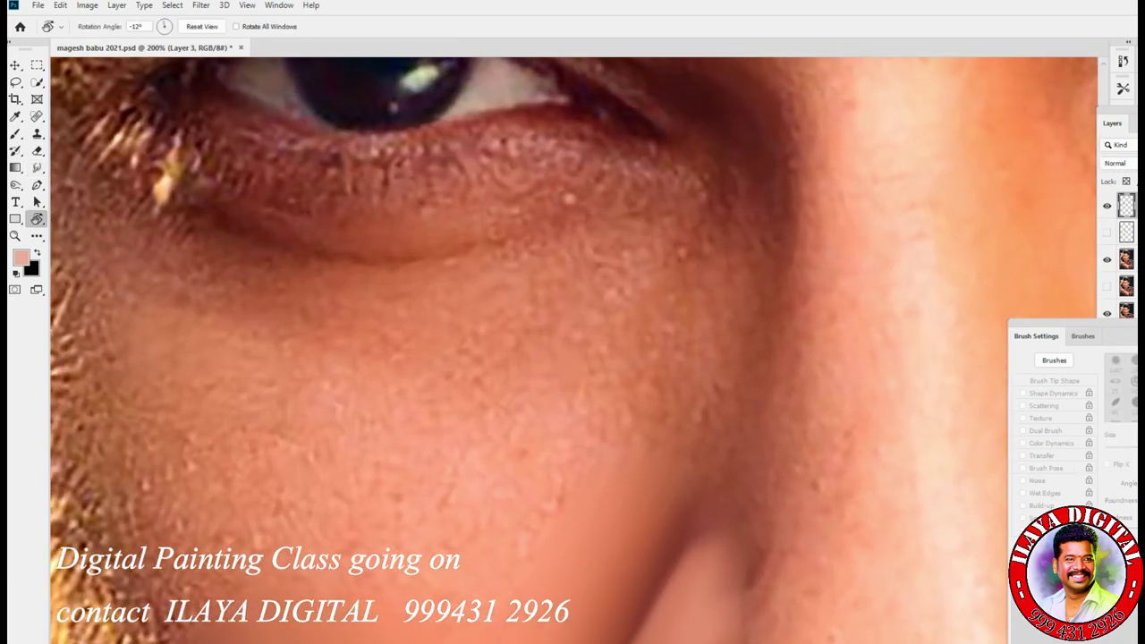
Smudge the crease beneath the eye on the golden-edged side toward its inner corner with the brush reduced to 35 px
{"action": "key", "text": "bracketleft"}
{"action": "key", "text": "bracketleft"}
{"action": "key", "text": "bracketleft"}
{"action": "key", "text": "bracketleft"}
{"action": "key", "text": "bracketleft"}
{"action": "key", "text": "bracketleft"}
{"action": "key", "text": "bracketleft"}
{"action": "key", "text": "bracketleft"}
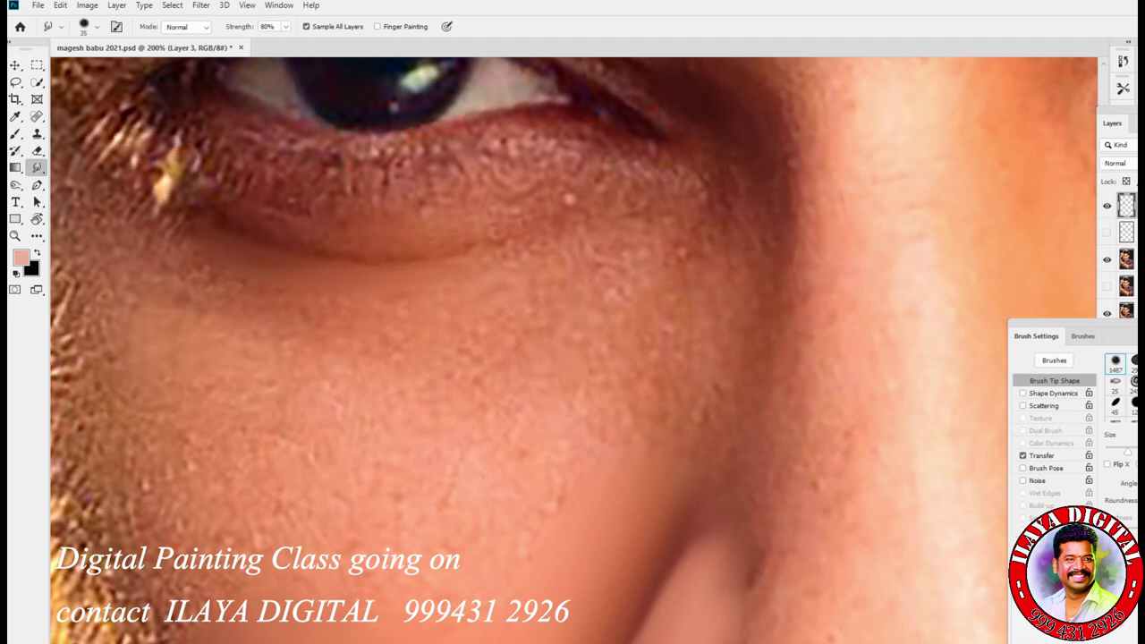
{"action": "left_click_drag", "start_coordinate": [501, 256], "coordinate": [650, 220]}
{"action": "key", "text": "bracketright"}
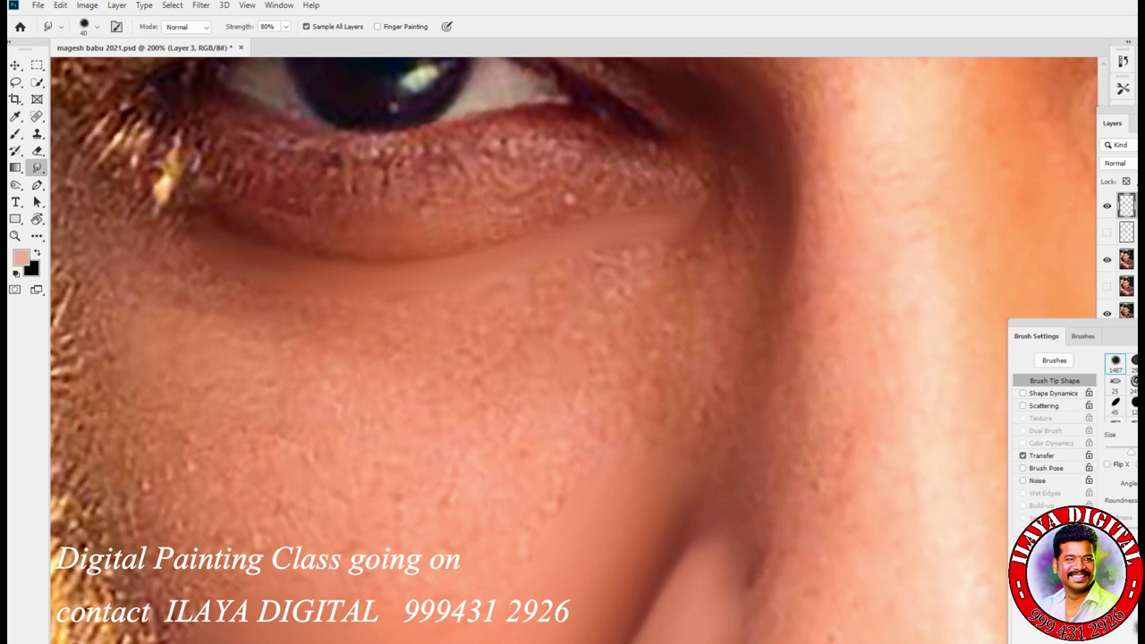
Smooth the shadowed side of the nose bridge with a 70 px Smudge brush and the outer under-eye skin with 60 px
{"action": "key", "text": "bracketright"}
{"action": "key", "text": "bracketright"}
{"action": "key", "text": "bracketright"}
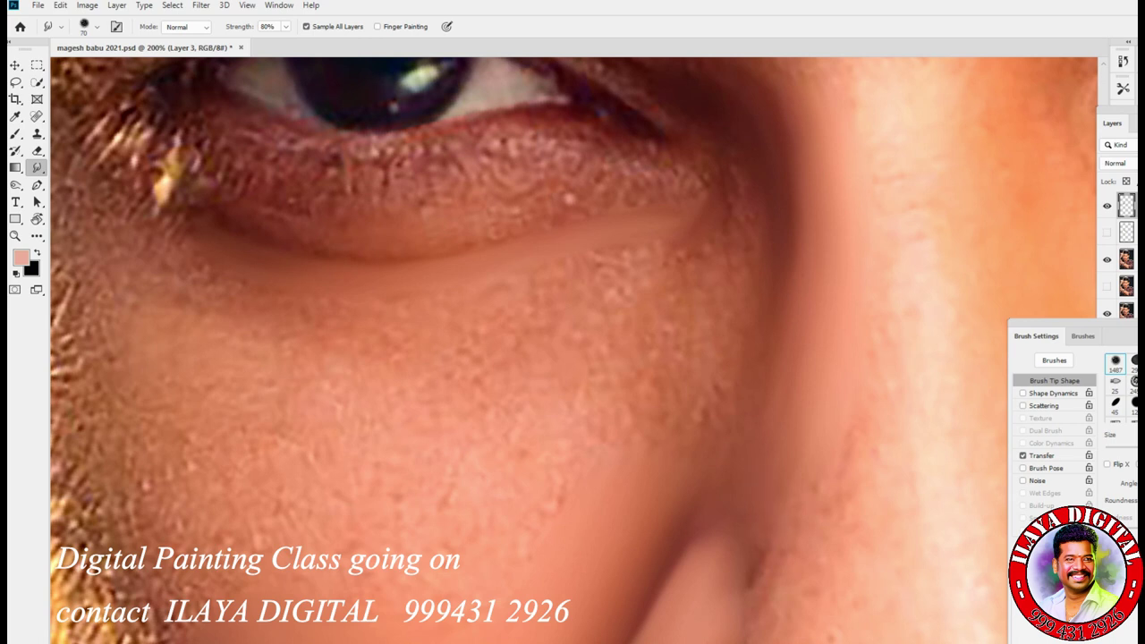
{"action": "left_click_drag", "start_coordinate": [202, 273], "coordinate": [164, 269]}
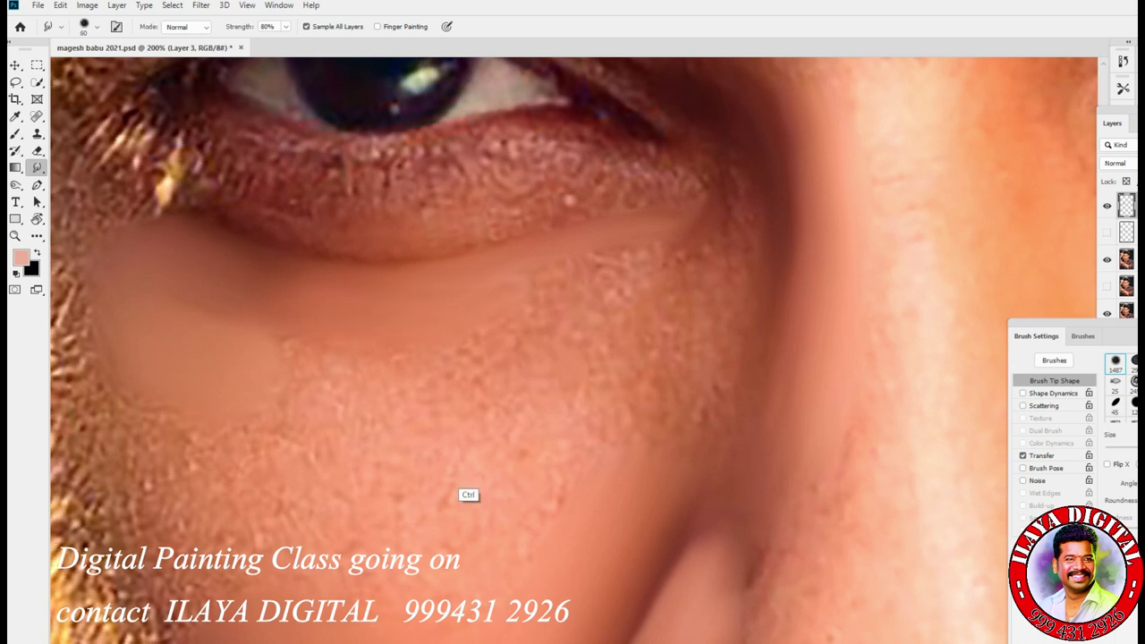
Enlarge the Smudge brush to 90 px and smooth the remaining texture in the middle of the golden-edged cheek
{"action": "scroll", "coordinate": [470, 494], "scroll_direction": "down", "scroll_amount": 3}
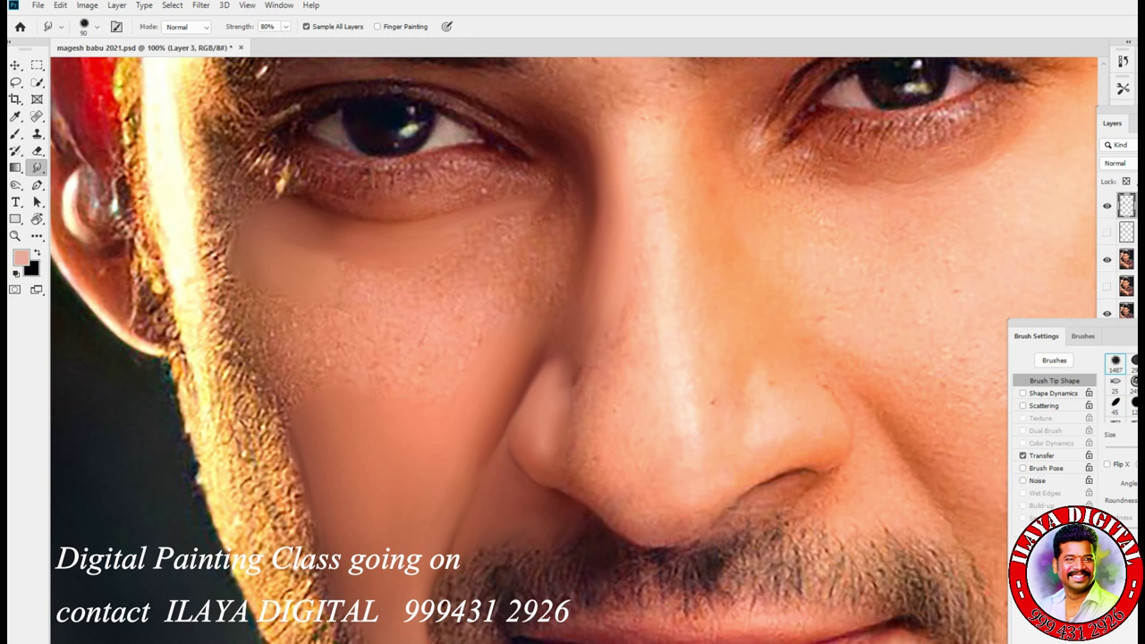
{"action": "key", "text": "bracketright"}
{"action": "key", "text": "bracketright"}
{"action": "key", "text": "bracketright"}
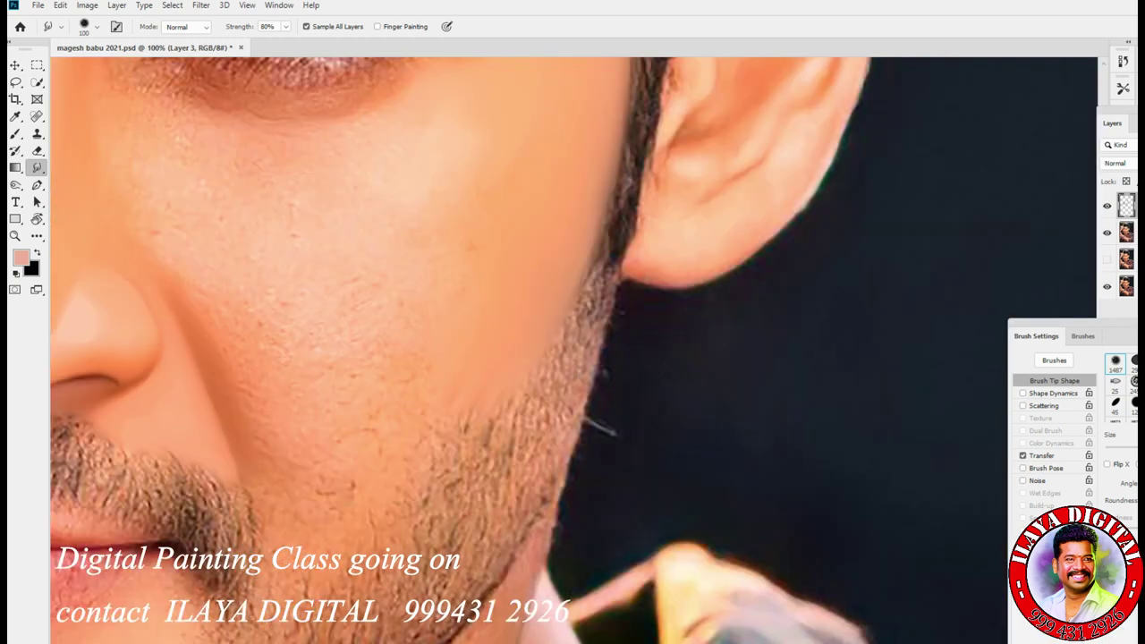
Smooth the lower cheek on the brighter side from the beard line toward the mouth corner, with the Smudge brush up to 175 px
{"action": "key", "text": "bracketleft"}
{"action": "key", "text": "bracketleft"}
{"action": "key", "text": "bracketright"}
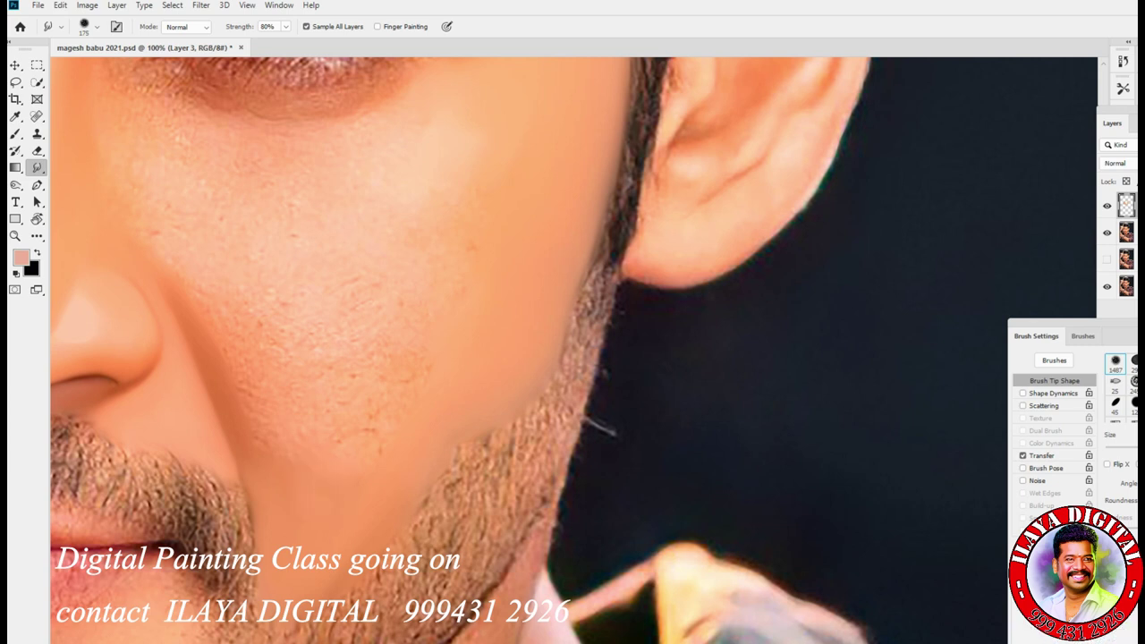
Continue smoothing the brighter cheek's outer area above the beard, varying the Smudge brush size up to 200 px
{"action": "key", "text": "bracketleft"}
{"action": "key", "text": "bracketleft"}
{"action": "key", "text": "bracketleft"}
{"action": "key", "text": "bracketleft"}
{"action": "key", "text": "bracketleft"}
{"action": "key", "text": "bracketright"}
{"action": "key", "text": "bracketright"}
{"action": "key", "text": "bracketright"}
{"action": "key", "text": "bracketright"}
{"action": "key", "text": "bracketleft"}
{"action": "key", "text": "bracketleft"}
{"action": "key", "text": "bracketright"}
{"action": "key", "text": "bracketright"}
{"action": "key", "text": "bracketright"}
{"action": "key", "text": "bracketright"}
{"action": "key", "text": "bracketright"}
{"action": "key", "text": "bracketright"}
{"action": "key", "text": "bracketleft"}
{"action": "key", "text": "bracketleft"}
{"action": "key", "text": "bracketleft"}
{"action": "key", "text": "bracketleft"}
{"action": "key", "text": "bracketright"}
Smudge the skin between the nose bridge and the inner corner of the brighter-side eye with a 45 to 60 px brush
{"action": "scroll", "coordinate": [528, 349], "scroll_direction": "up", "scroll_amount": 3}
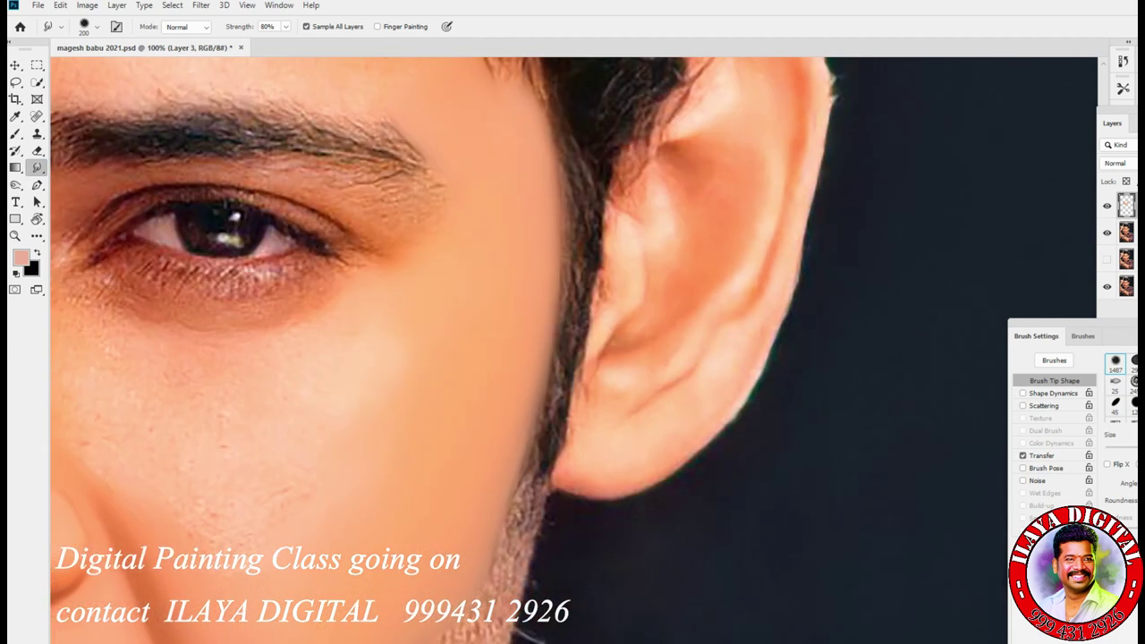
{"action": "scroll", "coordinate": [528, 349], "scroll_direction": "left", "scroll_amount": 3}
{"action": "key", "text": "bracketleft"}
{"action": "key", "text": "bracketleft"}
{"action": "key", "text": "bracketleft"}
{"action": "key", "text": "bracketleft"}
{"action": "key", "text": "bracketleft"}
{"action": "key", "text": "bracketleft"}
{"action": "key", "text": "bracketleft"}
{"action": "key", "text": "bracketleft"}
{"action": "key", "text": "bracketleft"}
{"action": "key", "text": "bracketleft"}
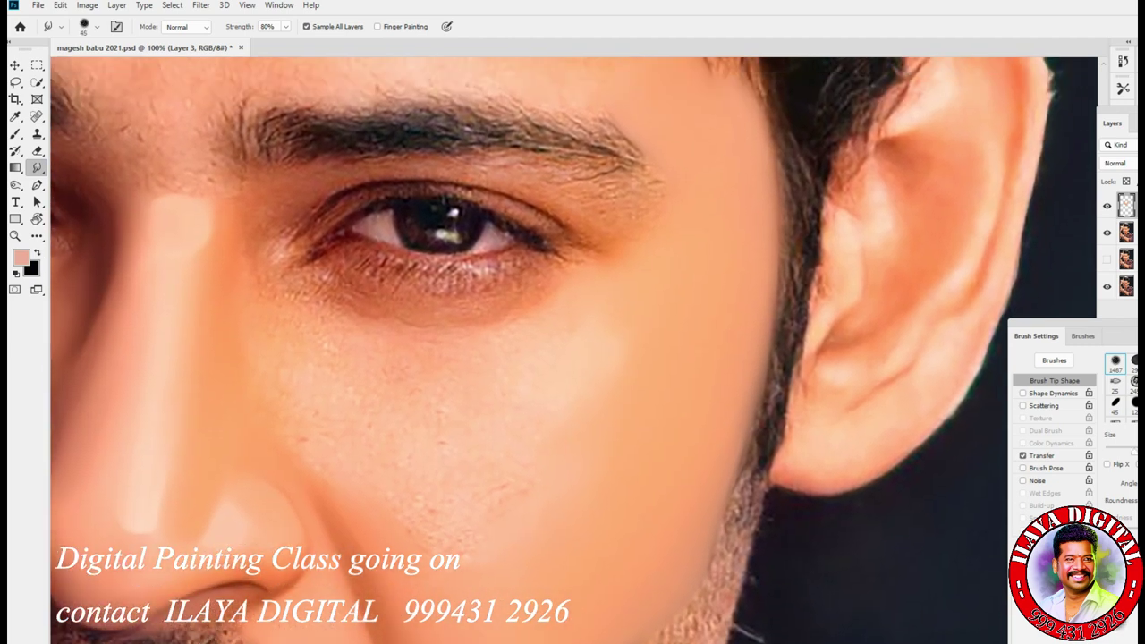
{"action": "key", "text": "bracketright"}
{"action": "key", "text": "bracketright"}
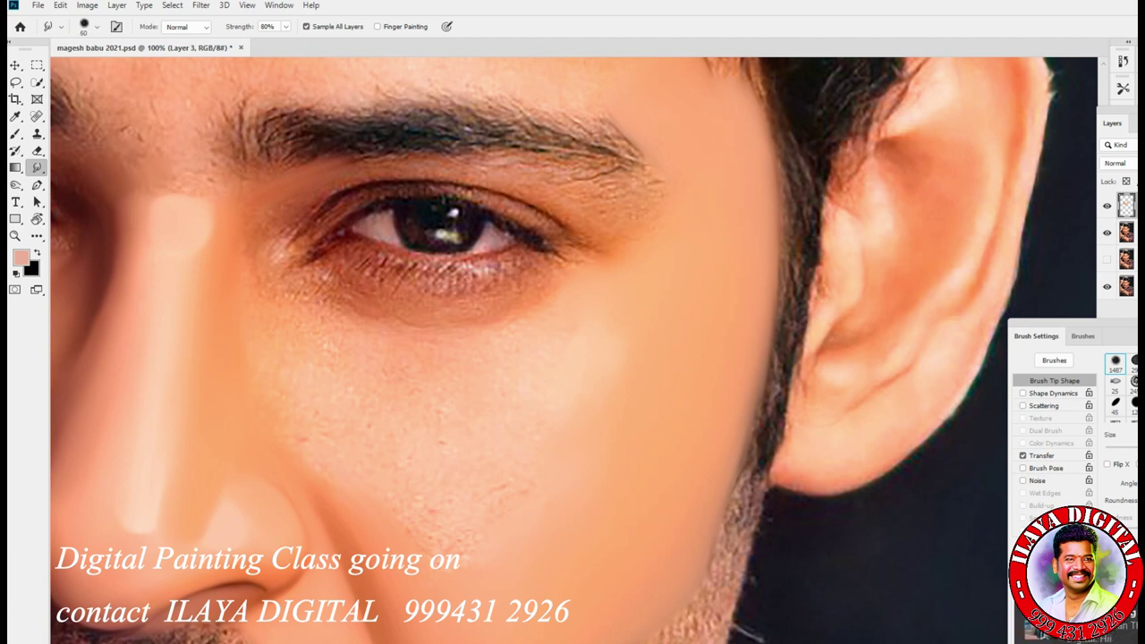
Smooth the skin between the eyebrows and blend the top of the nose bridge, enlarging the Smudge brush to 70 px
{"action": "left_click_drag", "start_coordinate": [147, 143], "coordinate": [103, 157]}
{"action": "mouse_move", "coordinate": [116, 175]}
{"action": "left_mouse_down"}
{"action": "mouse_move", "coordinate": [148, 176]}
{"action": "mouse_move", "coordinate": [224, 139]}
{"action": "mouse_move", "coordinate": [215, 148]}
{"action": "left_mouse_up"}
{"action": "key", "text": "]"}
{"action": "key", "text": "]"}
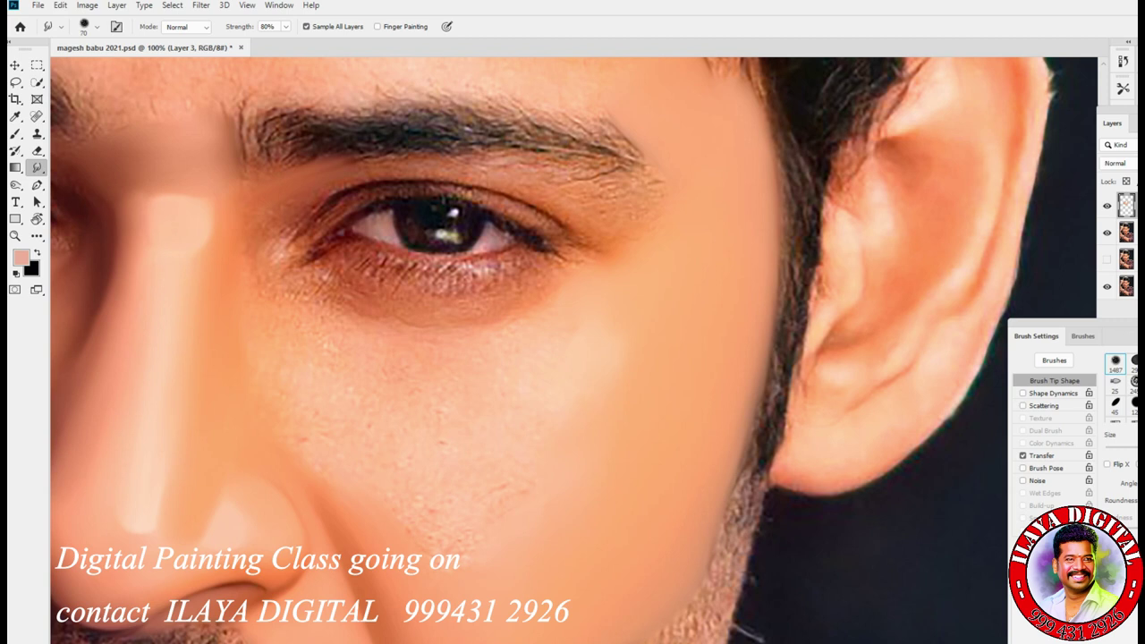
{"action": "left_click_drag", "start_coordinate": [145, 208], "coordinate": [143, 233]}
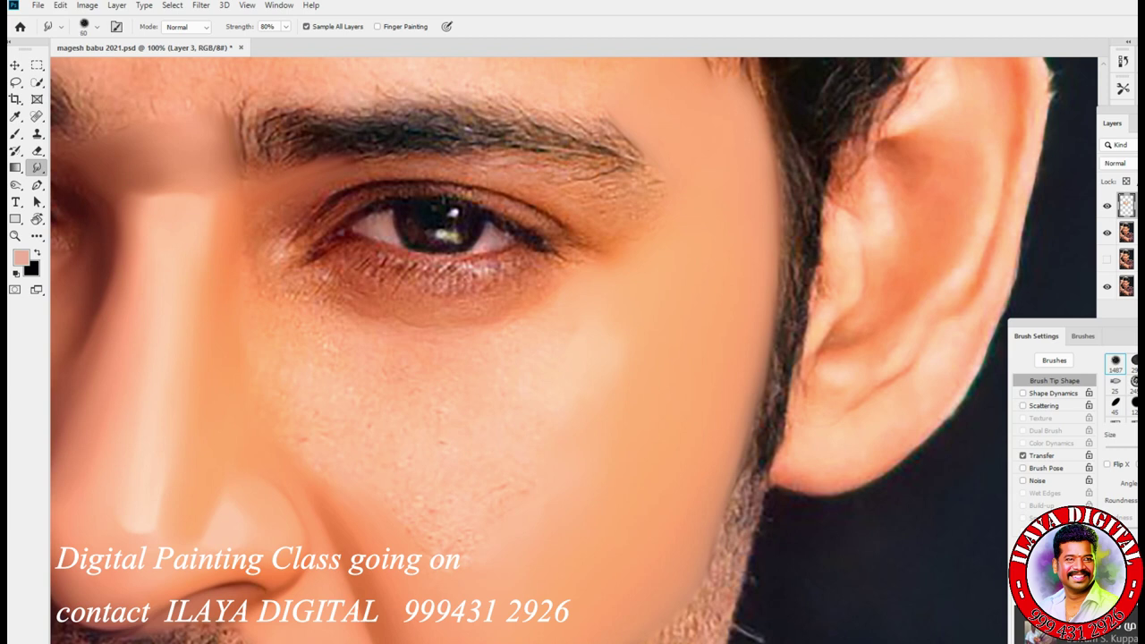
Smudge the inner upper eyelid below the start of the brighter-side eyebrow with a brush of about 45 px
{"action": "key", "text": "bracketleft"}
{"action": "key", "text": "bracketleft"}
{"action": "key", "text": "bracketleft"}
{"action": "key", "text": "bracketright"}
{"action": "key", "text": "bracketright"}
{"action": "key", "text": "bracketright"}
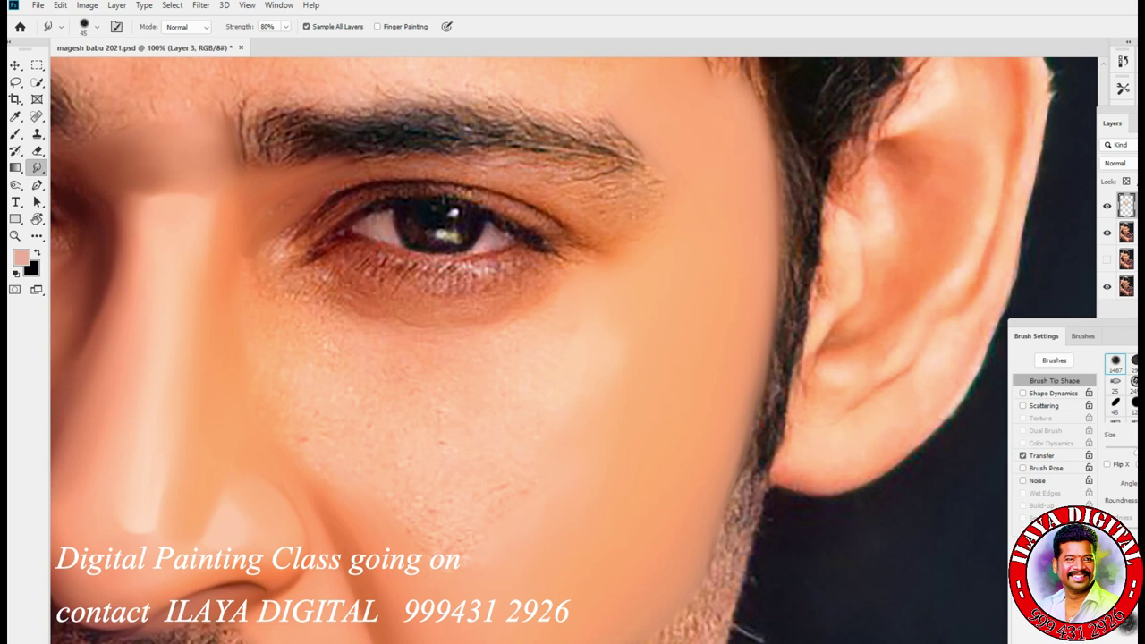
{"action": "key", "text": "bracketleft"}
{"action": "key", "text": "bracketleft"}
{"action": "key", "text": "bracketleft"}
{"action": "key", "text": "bracketright"}
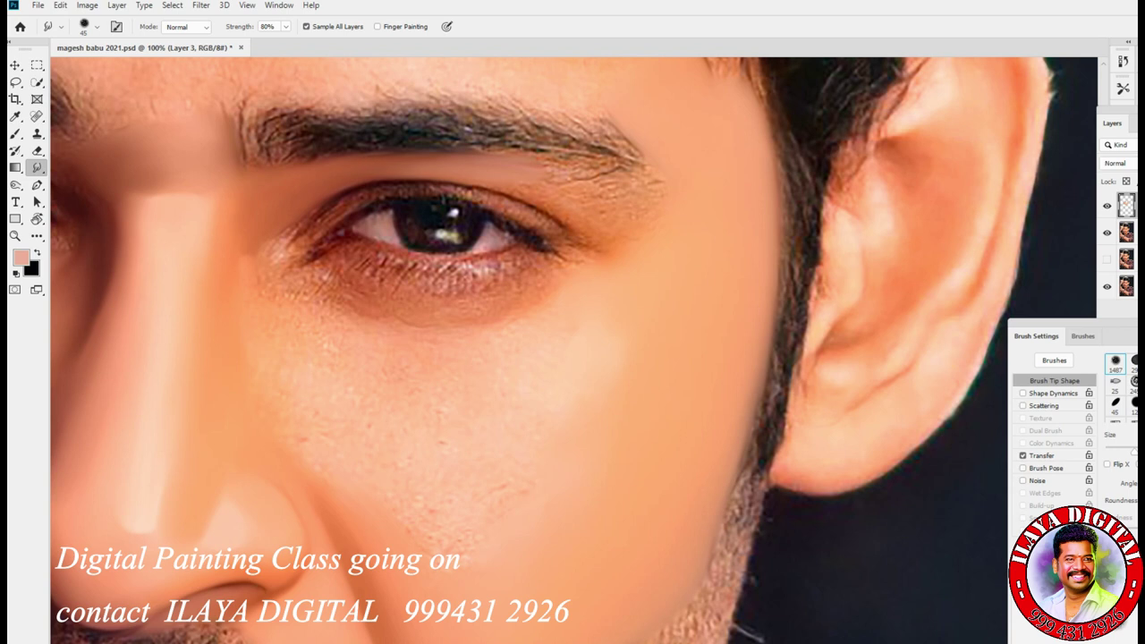
Enlarge the Smudge brush to 70 px and smooth the outer upper eyelid beneath the tail of the eyebrow
{"action": "key", "text": "bracketright"}
{"action": "key", "text": "bracketright"}
{"action": "key", "text": "bracketright"}
{"action": "key", "text": "bracketright"}
{"action": "key", "text": "bracketright"}
{"action": "left_click_drag", "start_coordinate": [637, 185], "coordinate": [565, 173]}
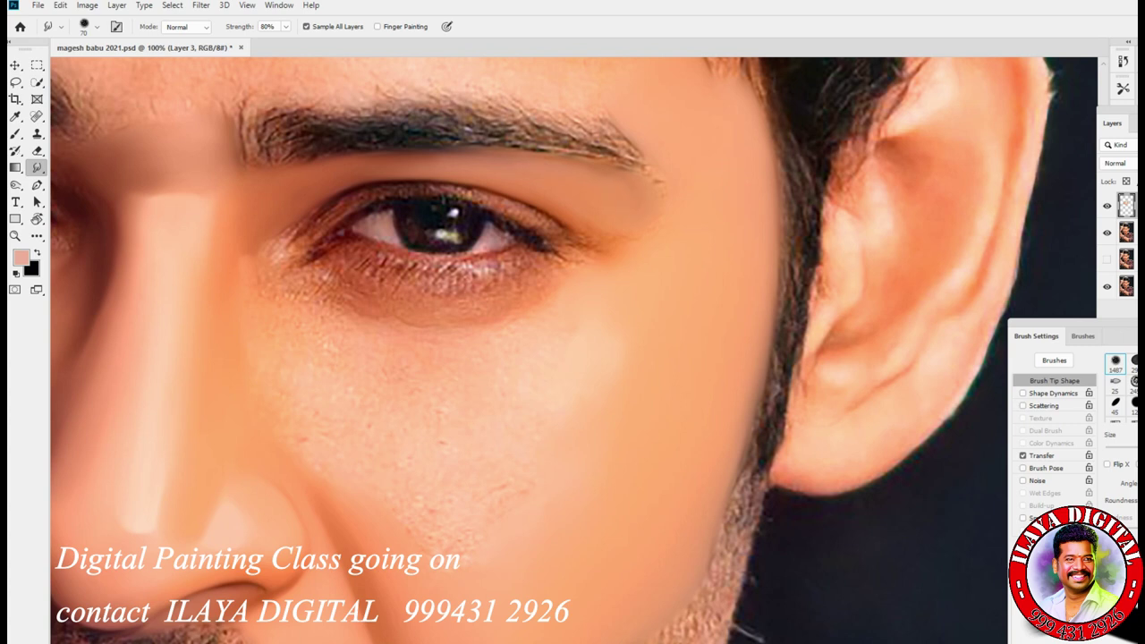
Smudge away the stray hairs at the eyebrow tail and blend the outer eyelid shadow into the temple with a 50 to 70 px brush
{"action": "key", "text": "ctrl+plus"}
{"action": "scroll", "coordinate": [575, 256], "scroll_direction": "up", "scroll_amount": 3}
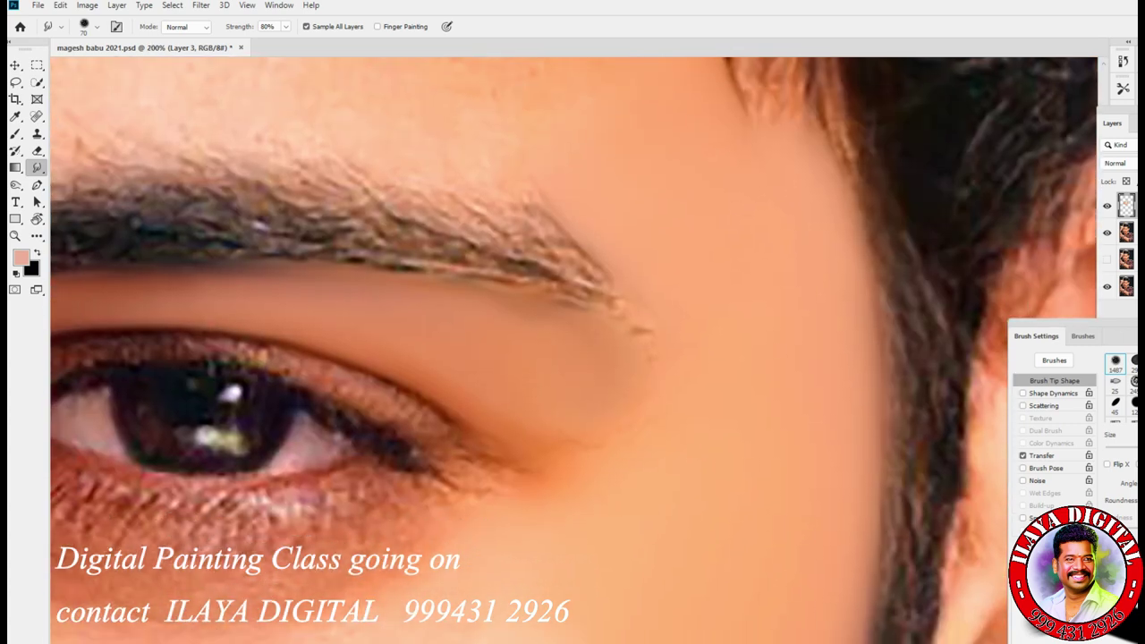
{"action": "key", "text": "bracketleft"}
{"action": "key", "text": "bracketright"}
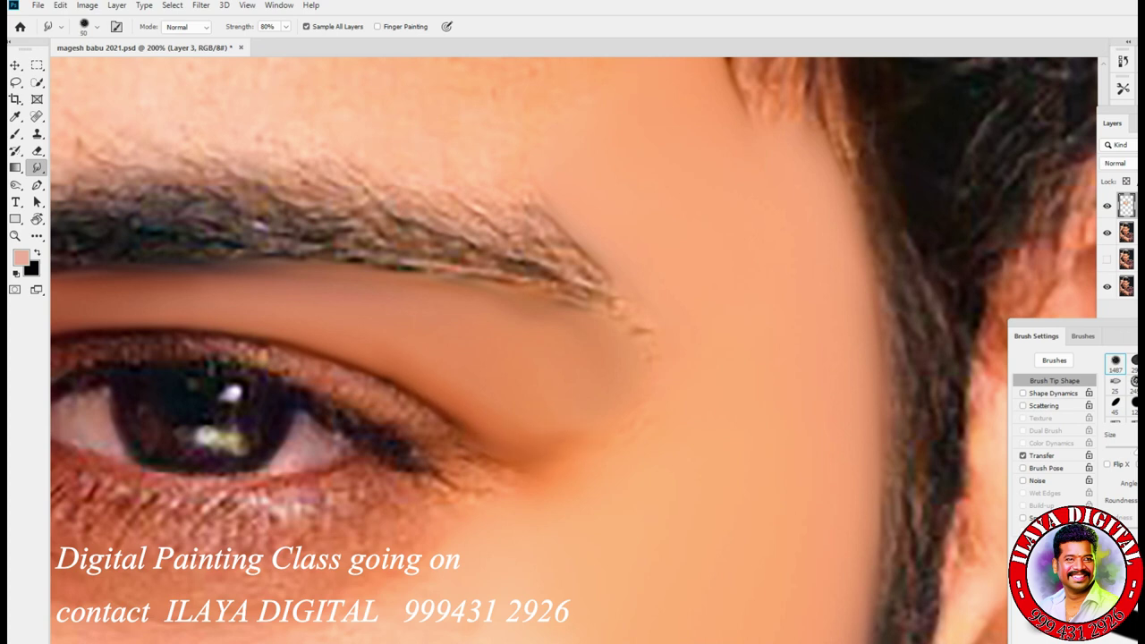
{"action": "key", "text": "bracketright"}
{"action": "left_click_drag", "start_coordinate": [648, 333], "coordinate": [620, 304]}
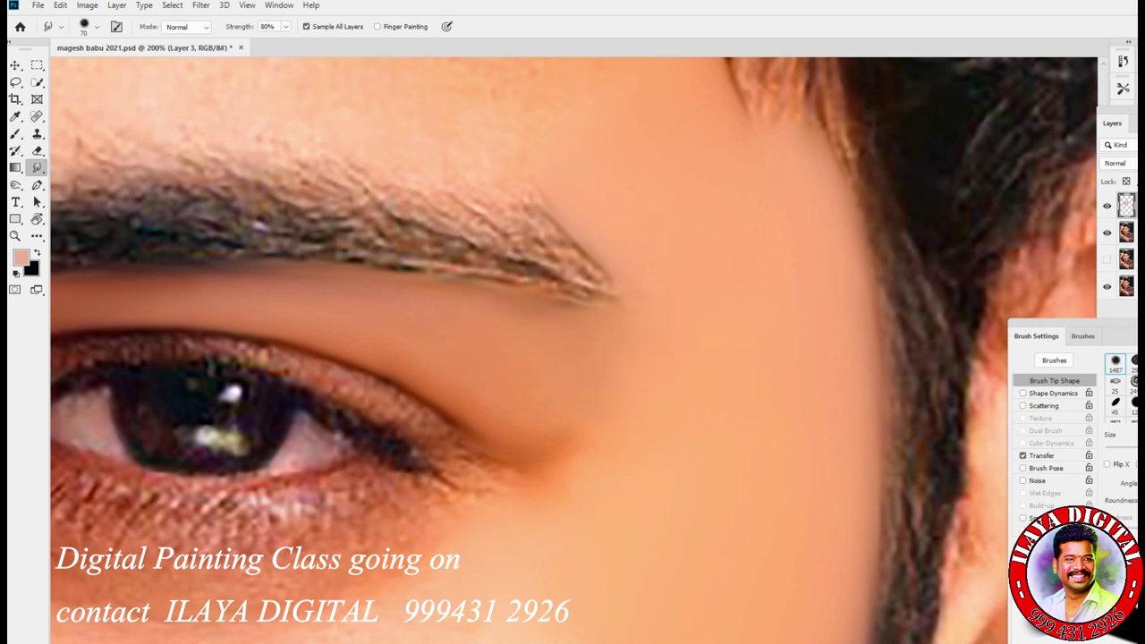
{"action": "left_click_drag", "start_coordinate": [622, 344], "coordinate": [608, 314]}
{"action": "left_click_drag", "start_coordinate": [611, 412], "coordinate": [595, 367]}
Smooth the crease and pouch beneath the brighter-side eye along the lower lashes with a 25 px, then 35 px Smudge brush
{"action": "key", "text": "bracketleft"}
{"action": "key", "text": "bracketleft"}
{"action": "key", "text": "bracketleft"}
{"action": "key", "text": "bracketleft"}
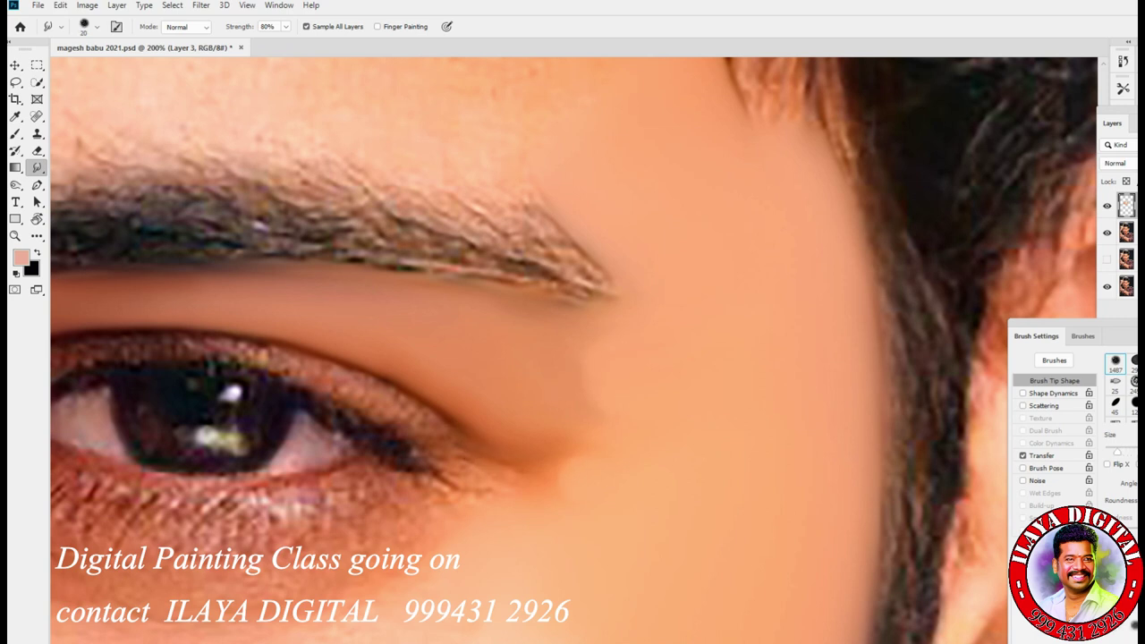
{"action": "key", "text": "bracketright"}
{"action": "left_click_drag", "start_coordinate": [572, 375], "coordinate": [851, 89]}
{"action": "key", "text": "bracketleft"}
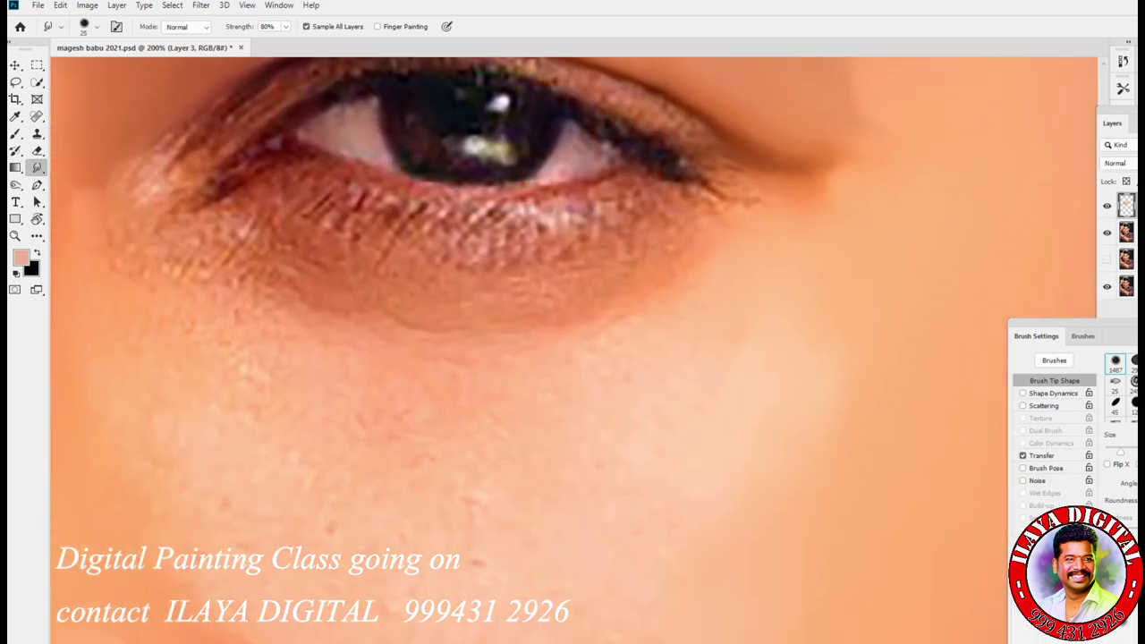
{"action": "left_click_drag", "start_coordinate": [380, 323], "coordinate": [535, 334]}
{"action": "key", "text": "bracketright"}
{"action": "key", "text": "bracketright"}
{"action": "left_click_drag", "start_coordinate": [487, 327], "coordinate": [510, 328]}
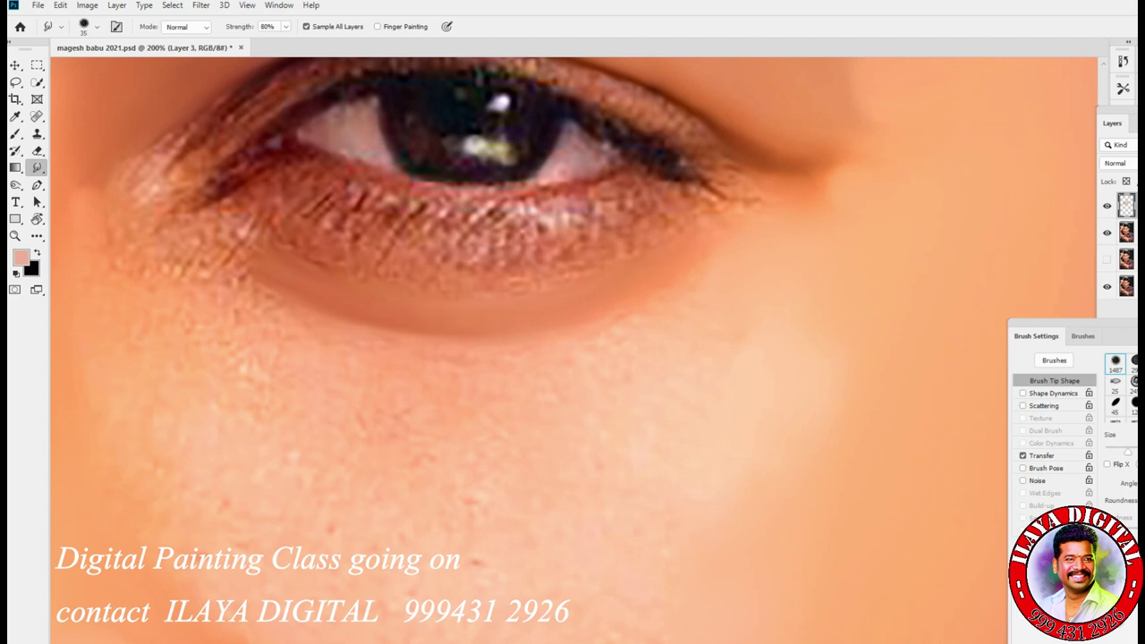
{"action": "mouse_move", "coordinate": [286, 244]}
{"action": "left_mouse_down"}
{"action": "mouse_move", "coordinate": [457, 267]}
{"action": "mouse_move", "coordinate": [621, 251]}
{"action": "mouse_move", "coordinate": [644, 224]}
{"action": "left_mouse_up"}
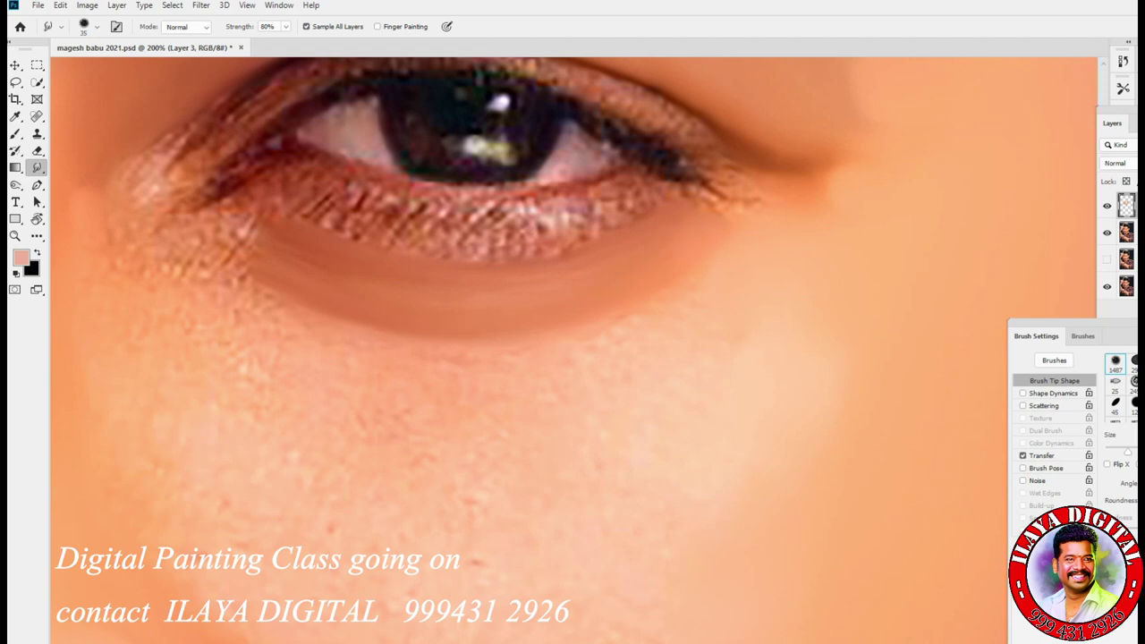
Blend the outer end of the under-eye pouch into the cheek, varying the Smudge brush size and ending at 25 px
{"action": "key", "text": "bracketright"}
{"action": "key", "text": "bracketright"}
{"action": "key", "text": "bracketright"}
{"action": "key", "text": "bracketright"}
{"action": "key", "text": "bracketright"}
{"action": "key", "text": "bracketright"}
{"action": "key", "text": "bracketleft"}
{"action": "key", "text": "bracketleft"}
{"action": "key", "text": "bracketleft"}
{"action": "key", "text": "bracketleft"}
{"action": "key", "text": "bracketleft"}
{"action": "key", "text": "bracketleft"}
{"action": "key", "text": "bracketleft"}
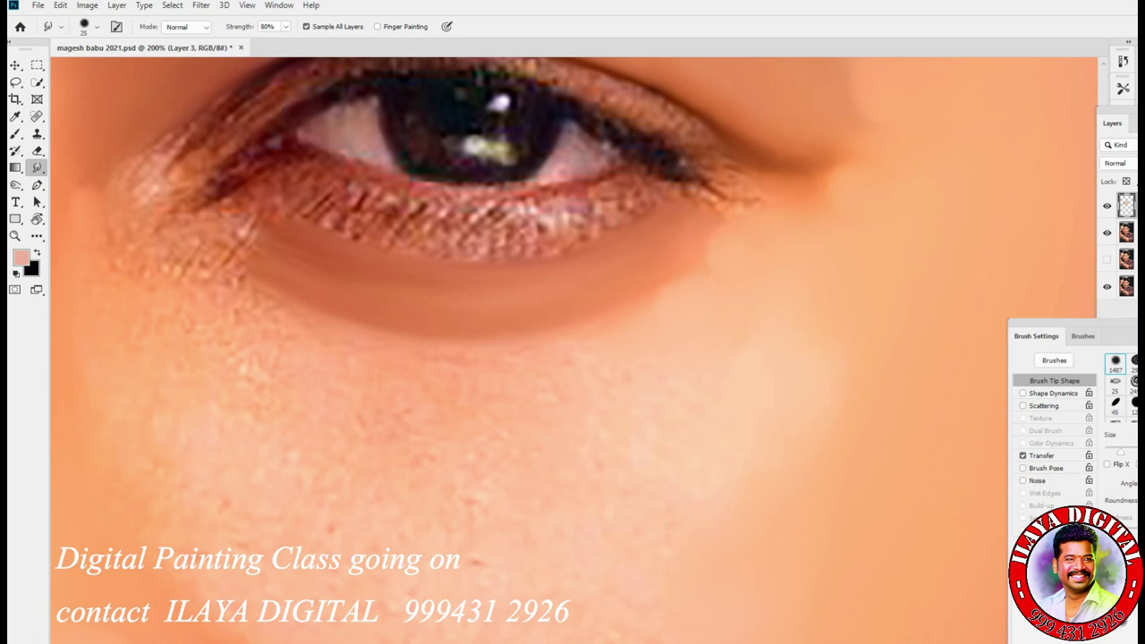
Smudge the inner end of the under-eye pouch at 25 px and the cheek skin just below the crease at 45 px
{"action": "mouse_move", "coordinate": [279, 231]}
{"action": "left_mouse_down"}
{"action": "mouse_move", "coordinate": [224, 254]}
{"action": "mouse_move", "coordinate": [306, 247]}
{"action": "left_mouse_up"}
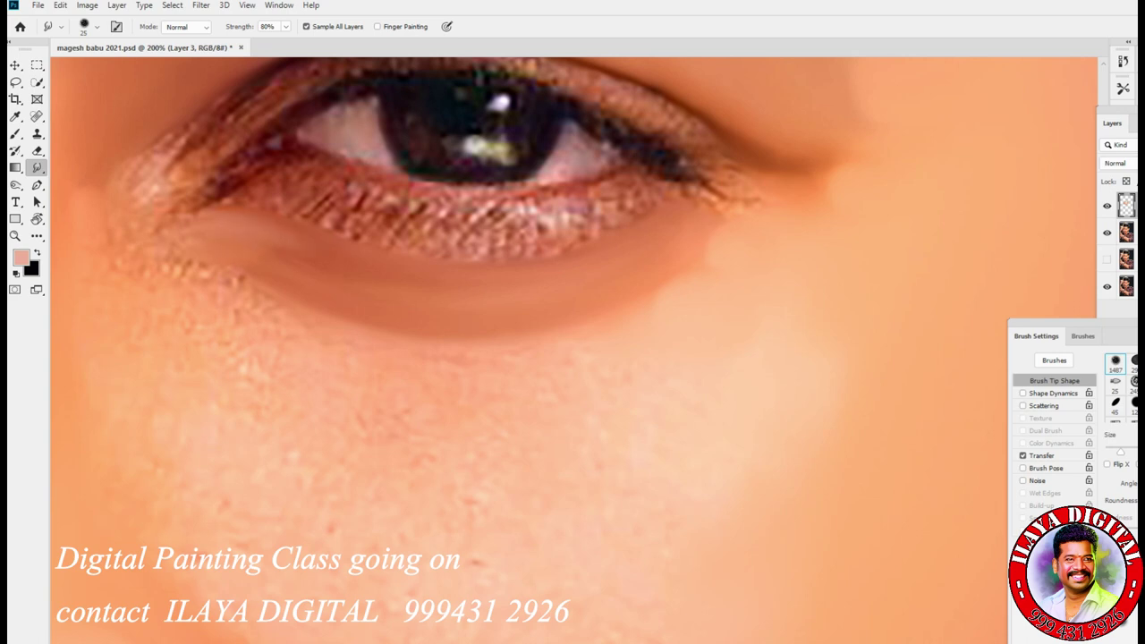
{"action": "left_click_drag", "start_coordinate": [489, 285], "coordinate": [504, 287]}
{"action": "key", "text": "bracketright"}
{"action": "key", "text": "bracketright"}
{"action": "left_click_drag", "start_coordinate": [452, 362], "coordinate": [476, 358]}
{"action": "left_click_drag", "start_coordinate": [600, 335], "coordinate": [474, 364]}
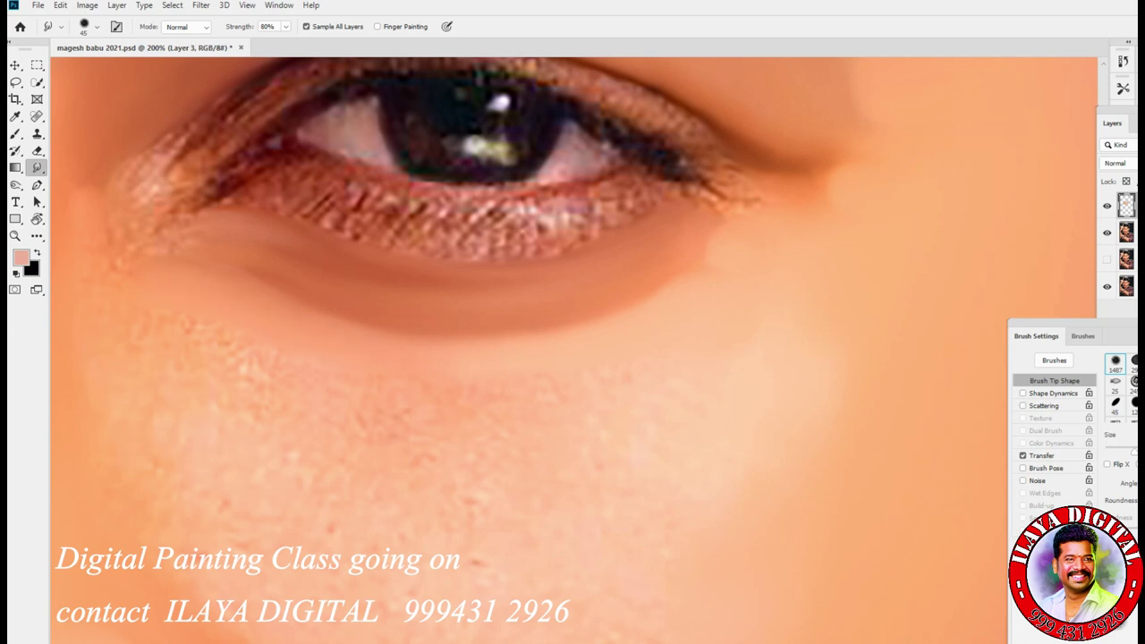
Smooth the skin folds around the inner corner of the brighter-side eye with a fine Smudge brush of about 15 px
{"action": "left_click_drag", "start_coordinate": [573, 349], "coordinate": [779, 421]}
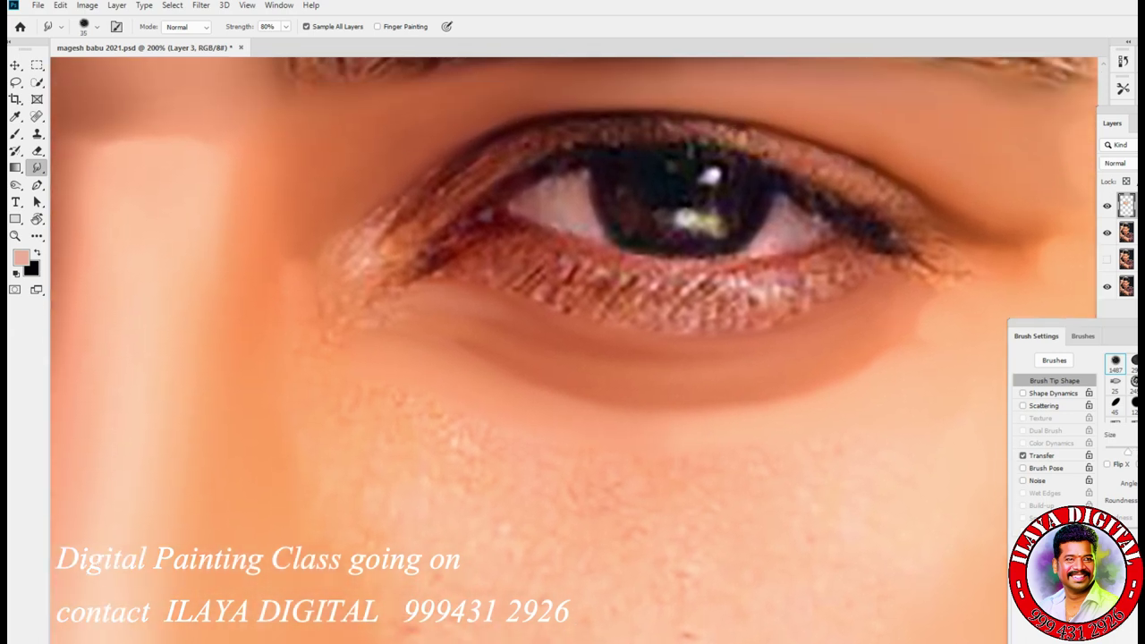
{"action": "key", "text": "bracketleft"}
{"action": "key", "text": "bracketleft"}
{"action": "left_click_drag", "start_coordinate": [376, 223], "coordinate": [427, 178]}
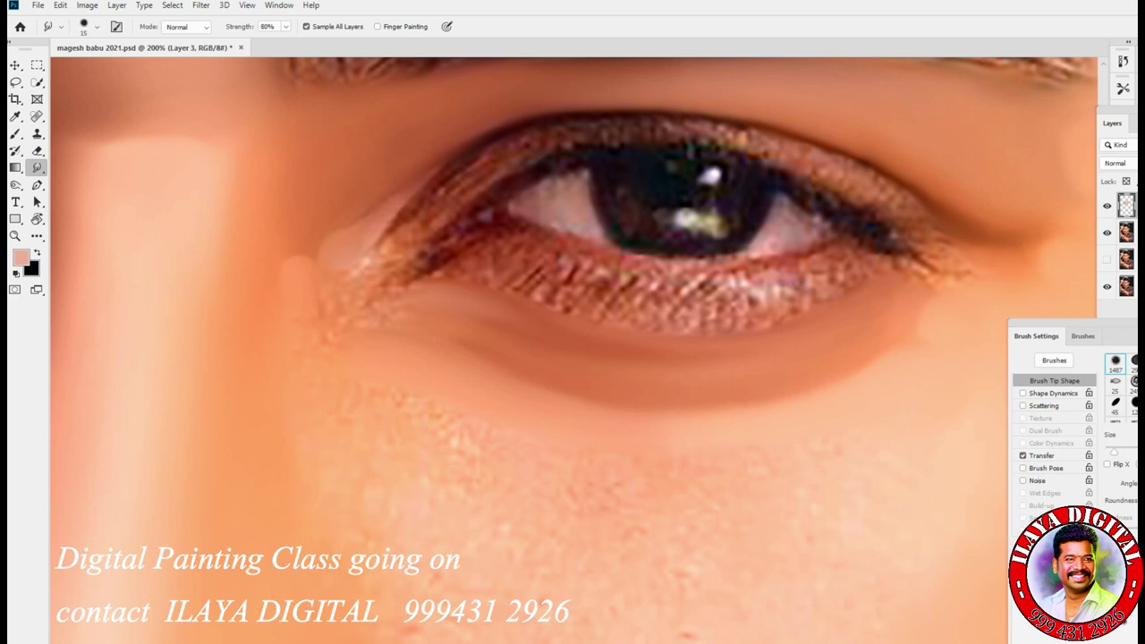
{"action": "key", "text": "bracketright"}
{"action": "mouse_move", "coordinate": [399, 256]}
{"action": "left_mouse_down"}
{"action": "mouse_move", "coordinate": [382, 235]}
{"action": "mouse_move", "coordinate": [421, 224]}
{"action": "left_mouse_up"}
{"action": "left_click_drag", "start_coordinate": [431, 270], "coordinate": [406, 256]}
Smooth the speckled skin just below the inner eye corner with a 25 to 30 px Smudge brush
{"action": "key", "text": "bracketright"}
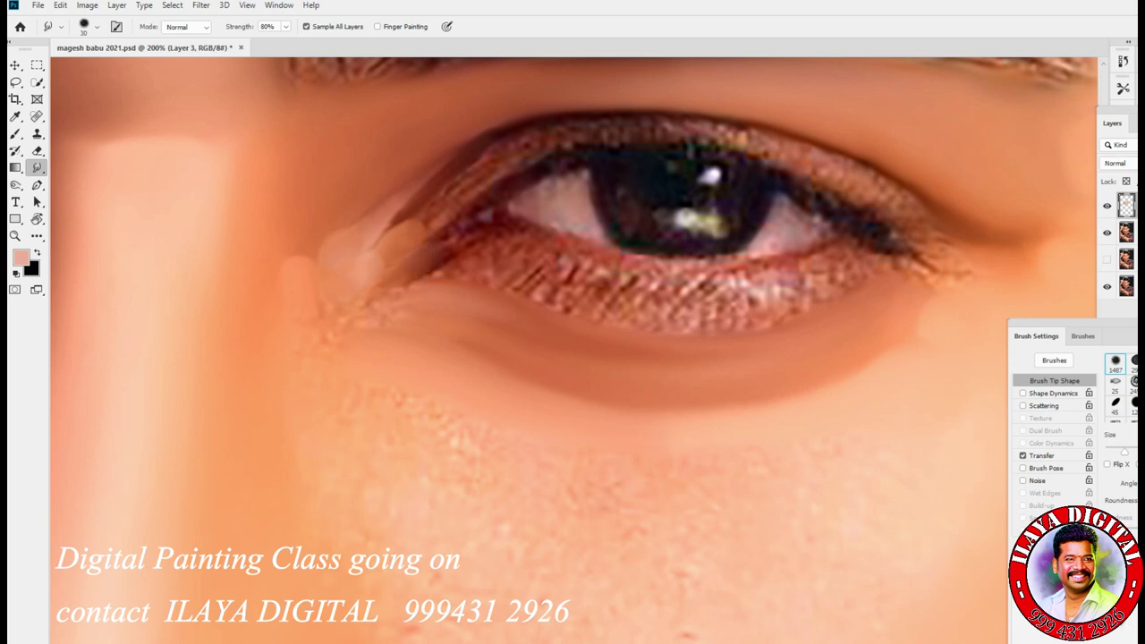
{"action": "key", "text": "bracketleft"}
{"action": "key", "text": "bracketright"}
{"action": "key", "text": "bracketleft"}
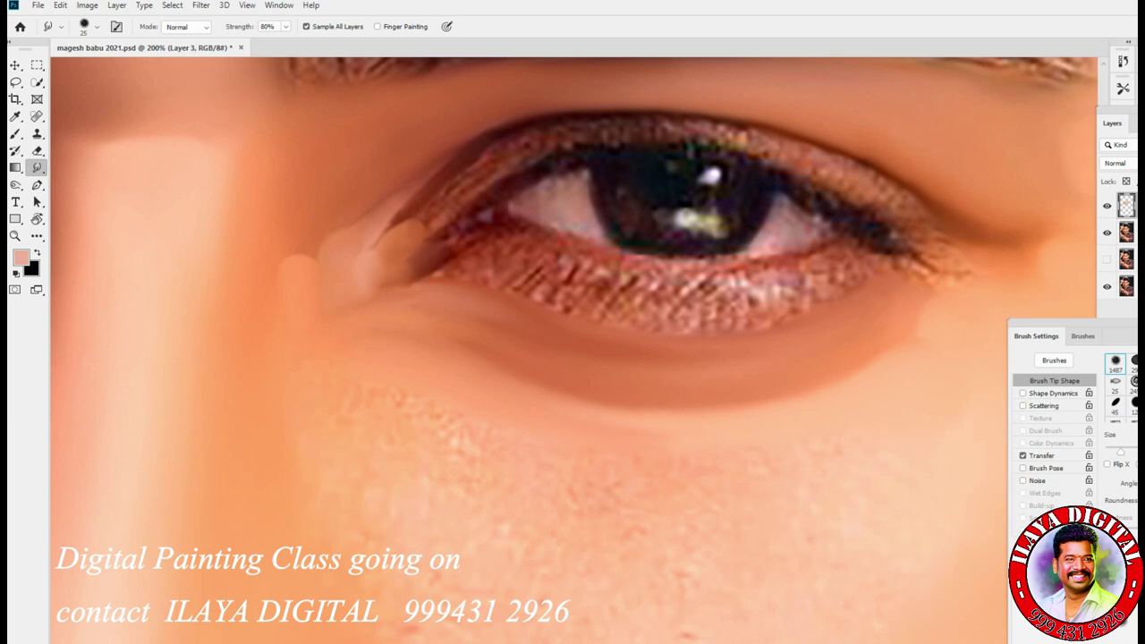
Blend the streaks between the inner eye corner and the side of the nose, varying the Smudge brush from 35 px down to 25 px
{"action": "scroll", "coordinate": [447, 405], "scroll_direction": "down", "scroll_amount": 3}
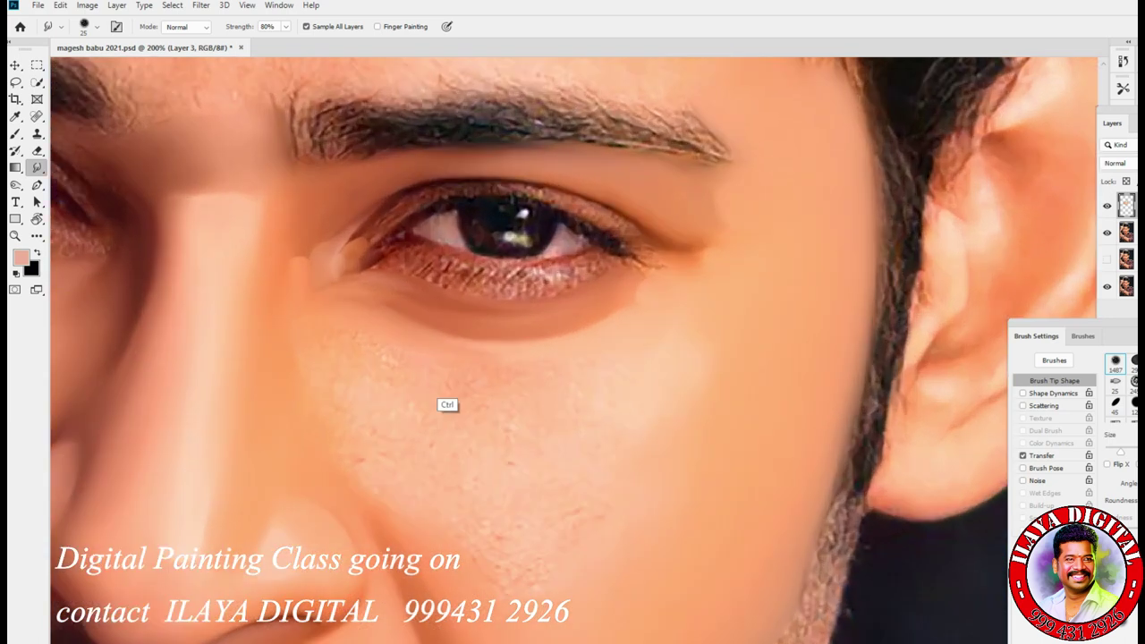
{"action": "scroll", "coordinate": [447, 405], "scroll_direction": "up", "scroll_amount": 3}
{"action": "key", "text": "bracketright"}
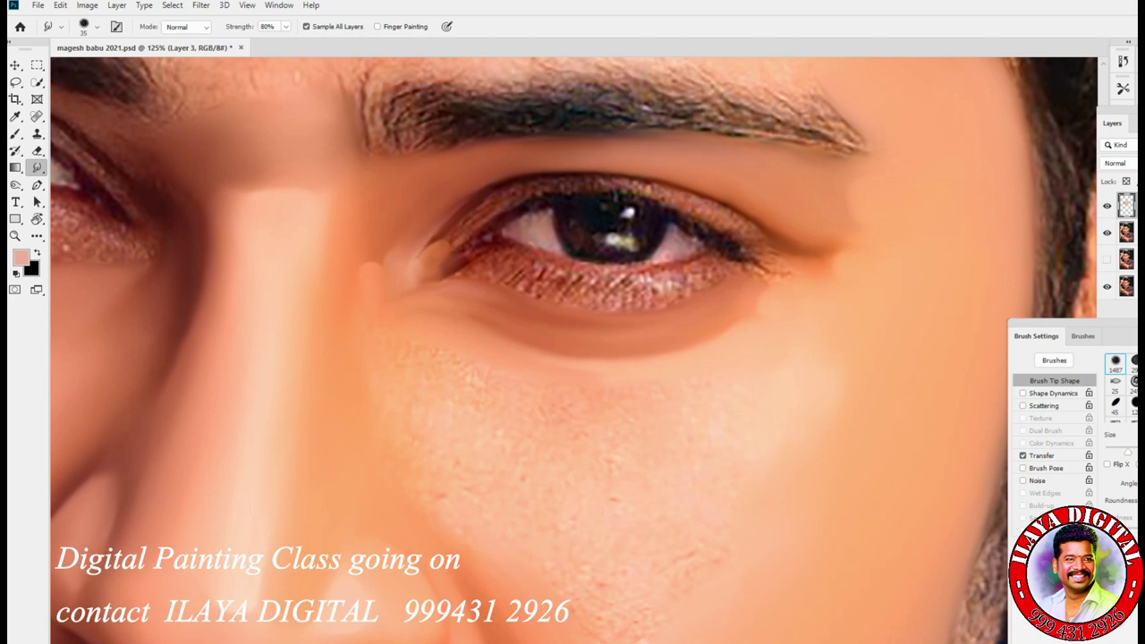
{"action": "key", "text": "bracketright"}
{"action": "key", "text": "bracketright"}
{"action": "key", "text": "bracketright"}
{"action": "key", "text": "bracketright"}
{"action": "key", "text": "bracketleft"}
{"action": "key", "text": "bracketleft"}
{"action": "key", "text": "bracketleft"}
{"action": "key", "text": "bracketleft"}
{"action": "key", "text": "bracketleft"}
{"action": "key", "text": "bracketleft"}
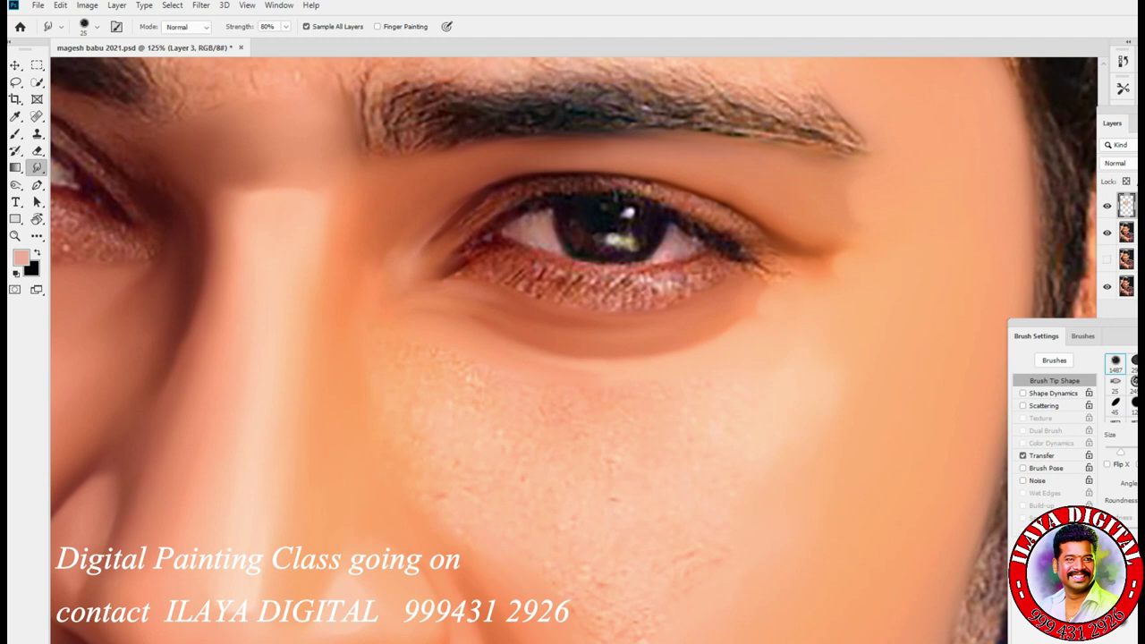
Smooth the upper cheek texture below the under-eye area and beside the nose, adjusting the Smudge brush size while working
{"action": "key", "text": "bracketright"}
{"action": "key", "text": "bracketright"}
{"action": "key", "text": "bracketright"}
{"action": "key", "text": "bracketright"}
{"action": "key", "text": "bracketleft"}
{"action": "key", "text": "bracketleft"}
{"action": "key", "text": "bracketleft"}
{"action": "key", "text": "bracketleft"}
Smooth the remaining texture in the centre of the brighter cheek with the Smudge brush enlarged to 125 px
{"action": "scroll", "coordinate": [572, 348], "scroll_direction": "down", "scroll_amount": 3}
{"action": "scroll", "coordinate": [573, 349], "scroll_direction": "right", "scroll_amount": 2}
{"action": "key", "text": "bracketright"}
{"action": "key", "text": "bracketright"}
{"action": "key", "text": "bracketright"}
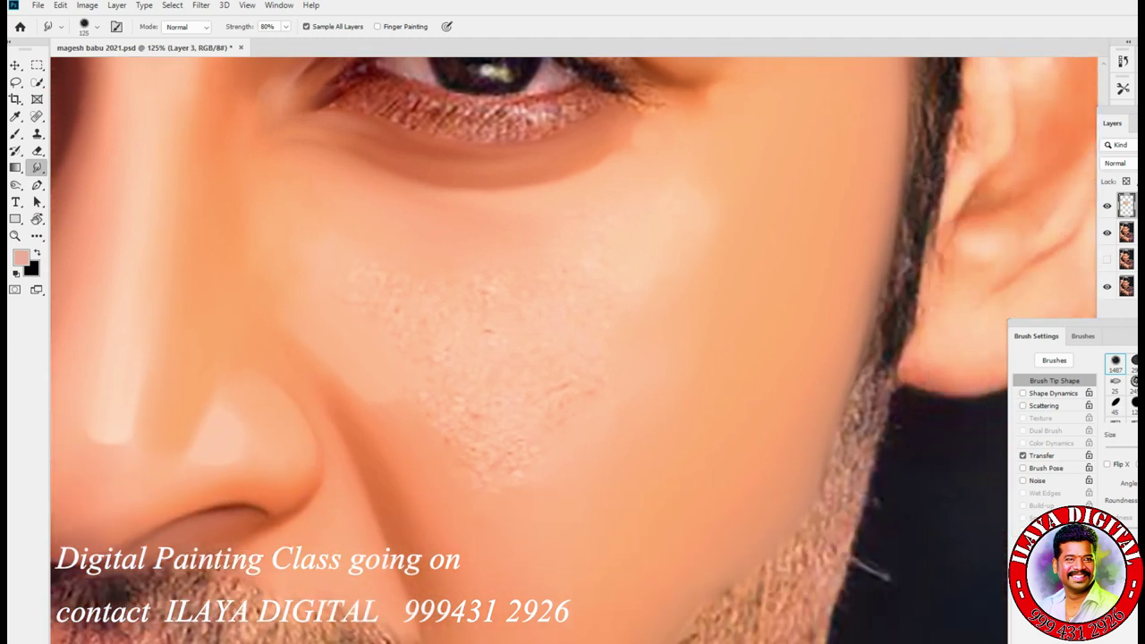
{"action": "key", "text": "bracketright"}
{"action": "key", "text": "bracketright"}
{"action": "key", "text": "bracketleft"}
{"action": "key", "text": "bracketleft"}
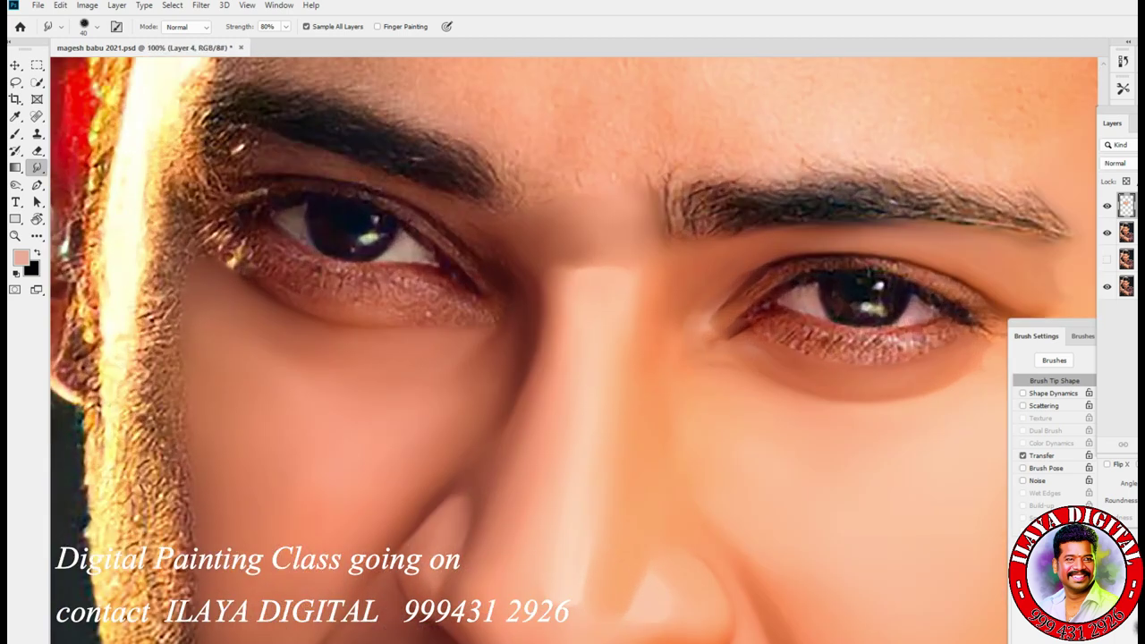
Smooth the skin between the eyebrow and upper eyelid crease of the shadowed eye with a 35 to 40 px Smudge brush
{"action": "key", "text": "r"}
{"action": "left_click_drag", "start_coordinate": [760, 179], "coordinate": [631, 102]}
{"action": "scroll", "coordinate": [698, 448], "scroll_direction": "up", "scroll_amount": 5}
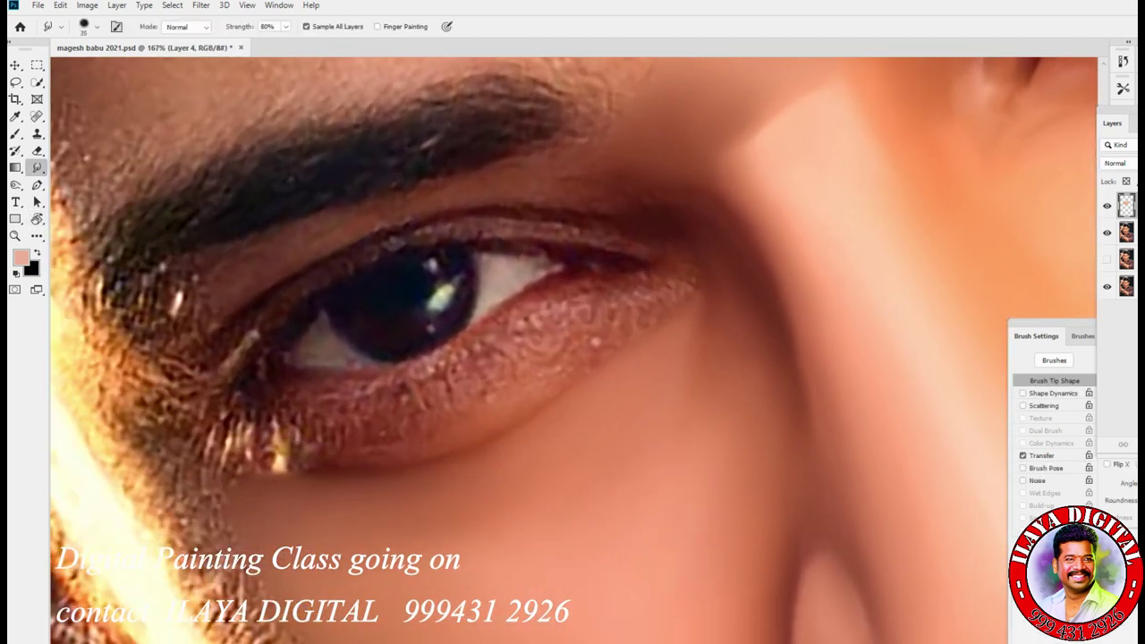
{"action": "left_click_drag", "start_coordinate": [175, 313], "coordinate": [200, 272]}
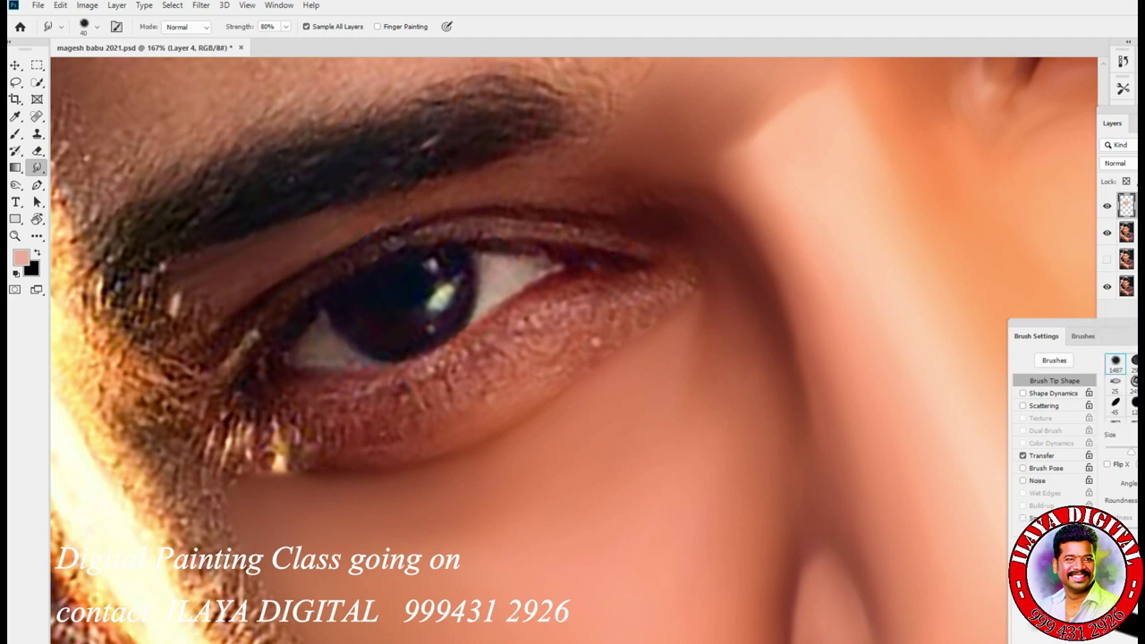
{"action": "mouse_move", "coordinate": [182, 319]}
{"action": "left_mouse_down"}
{"action": "mouse_move", "coordinate": [188, 291]}
{"action": "mouse_move", "coordinate": [172, 279]}
{"action": "mouse_move", "coordinate": [184, 295]}
{"action": "mouse_move", "coordinate": [163, 308]}
{"action": "mouse_move", "coordinate": [176, 285]}
{"action": "left_mouse_up"}
{"action": "key", "text": "bracketleft"}
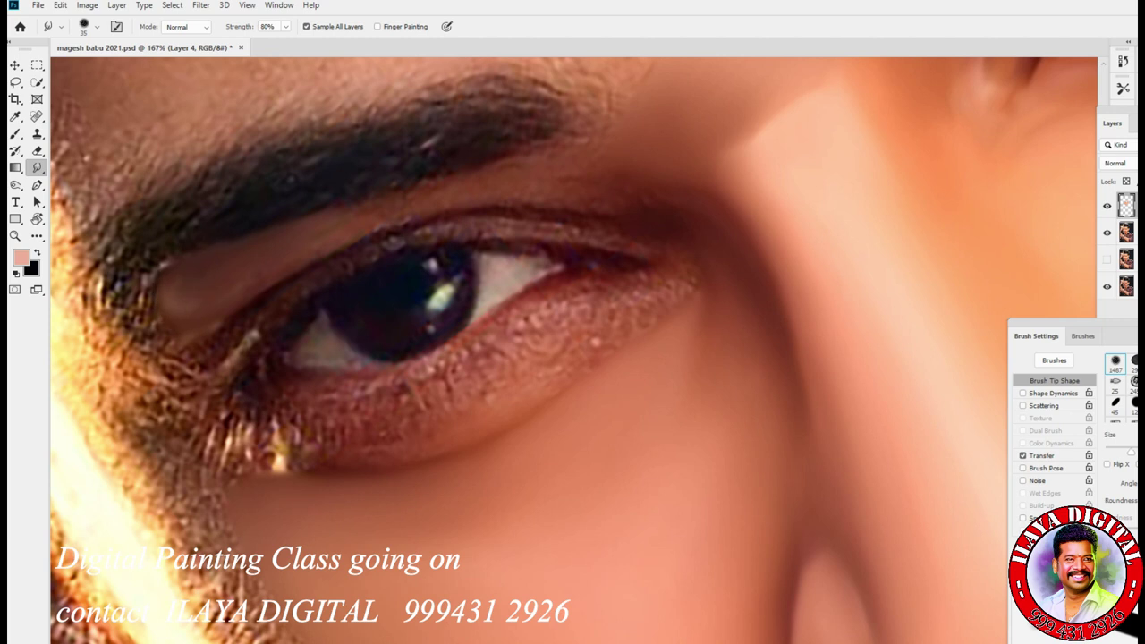
{"action": "key", "text": "bracketleft"}
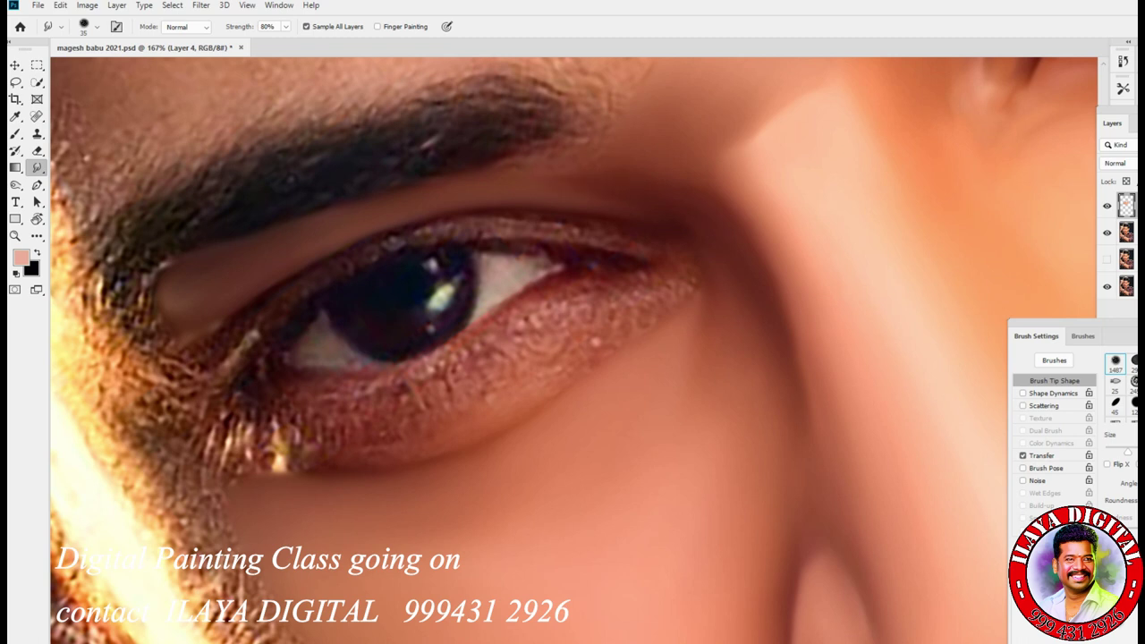
Smudge the lower edge of the fold under the shadowed eye smooth, starting from its outer corner, with a 30 px brush
{"action": "key", "text": "bracketleft"}
{"action": "mouse_move", "coordinate": [309, 452]}
{"action": "left_mouse_down"}
{"action": "mouse_move", "coordinate": [269, 461]}
{"action": "mouse_move", "coordinate": [273, 447]}
{"action": "mouse_move", "coordinate": [268, 467]}
{"action": "mouse_move", "coordinate": [304, 475]}
{"action": "mouse_move", "coordinate": [282, 472]}
{"action": "left_mouse_up"}
{"action": "key", "text": "bracketright"}
{"action": "key", "text": "bracketleft"}
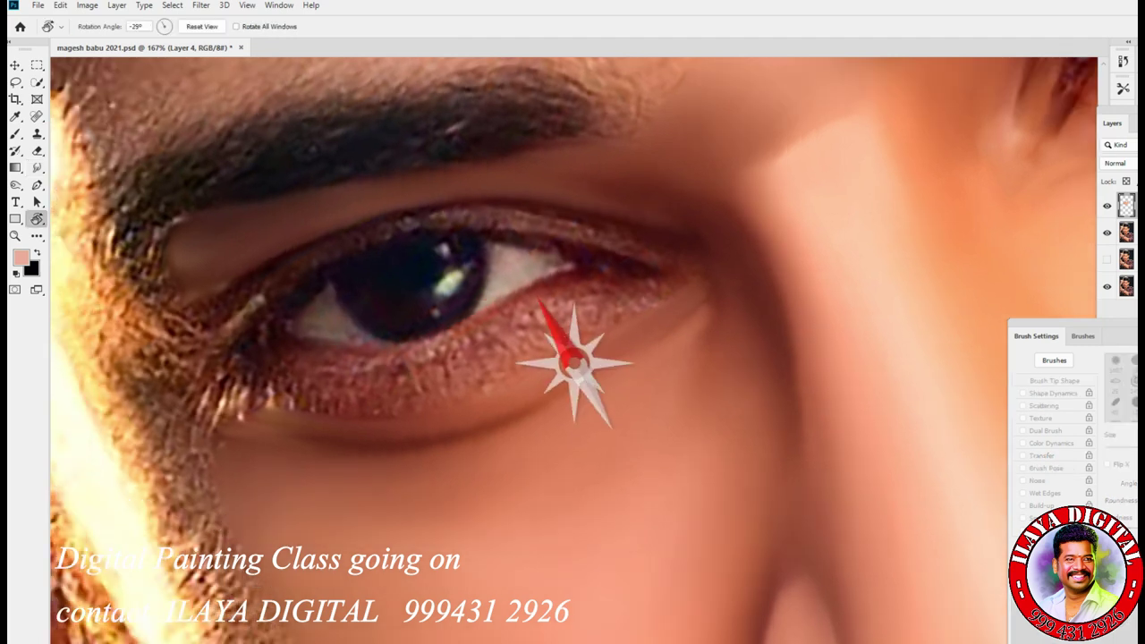
{"action": "left_click_drag", "start_coordinate": [549, 358], "coordinate": [550, 358]}
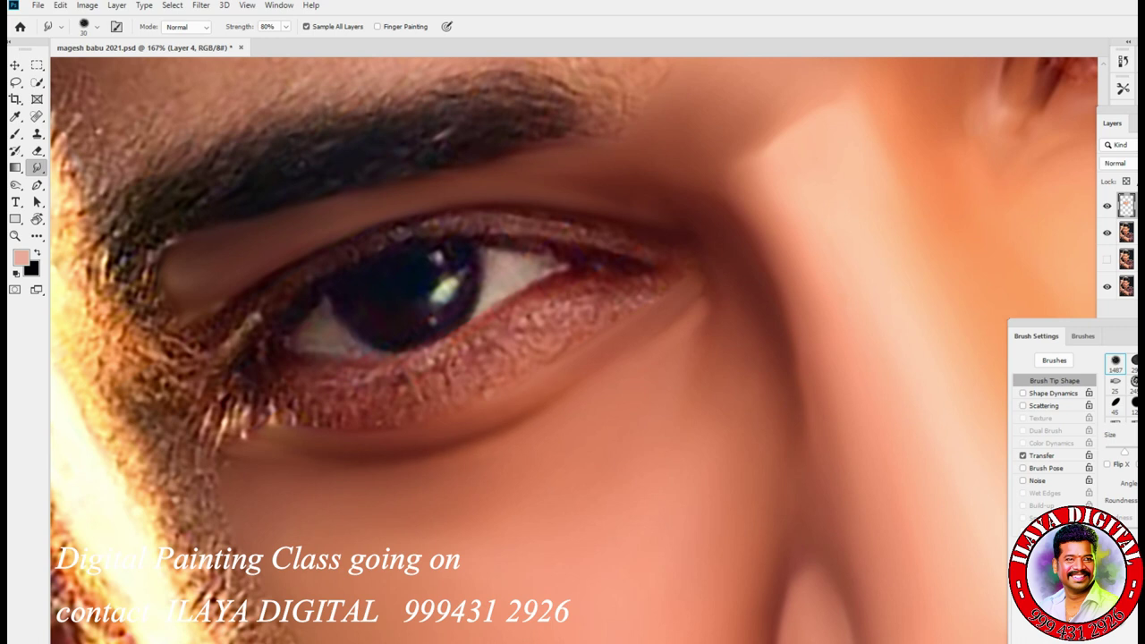
Smooth the speckled lower eyelid of the shadowed eye from outer to inner corner, varying the Smudge brush between 30 and 45 px
{"action": "mouse_move", "coordinate": [296, 402]}
{"action": "left_mouse_down"}
{"action": "mouse_move", "coordinate": [269, 404]}
{"action": "mouse_move", "coordinate": [398, 387]}
{"action": "mouse_move", "coordinate": [601, 299]}
{"action": "left_mouse_up"}
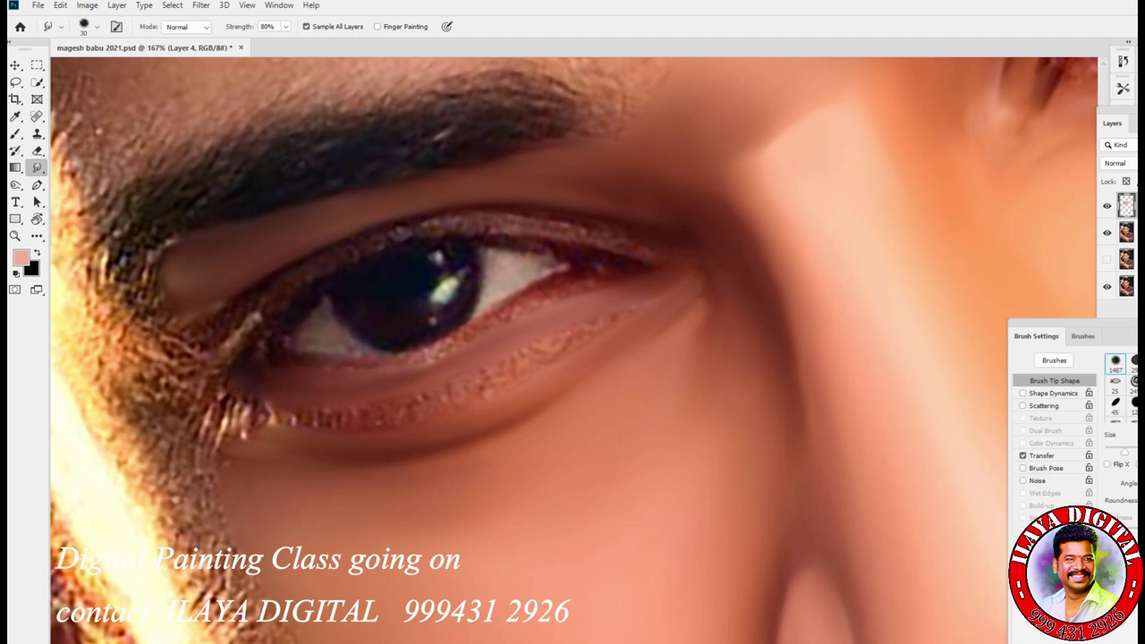
{"action": "mouse_move", "coordinate": [273, 407]}
{"action": "left_mouse_down"}
{"action": "mouse_move", "coordinate": [234, 428]}
{"action": "mouse_move", "coordinate": [335, 420]}
{"action": "mouse_move", "coordinate": [273, 412]}
{"action": "left_mouse_up"}
{"action": "left_click_drag", "start_coordinate": [394, 419], "coordinate": [447, 398]}
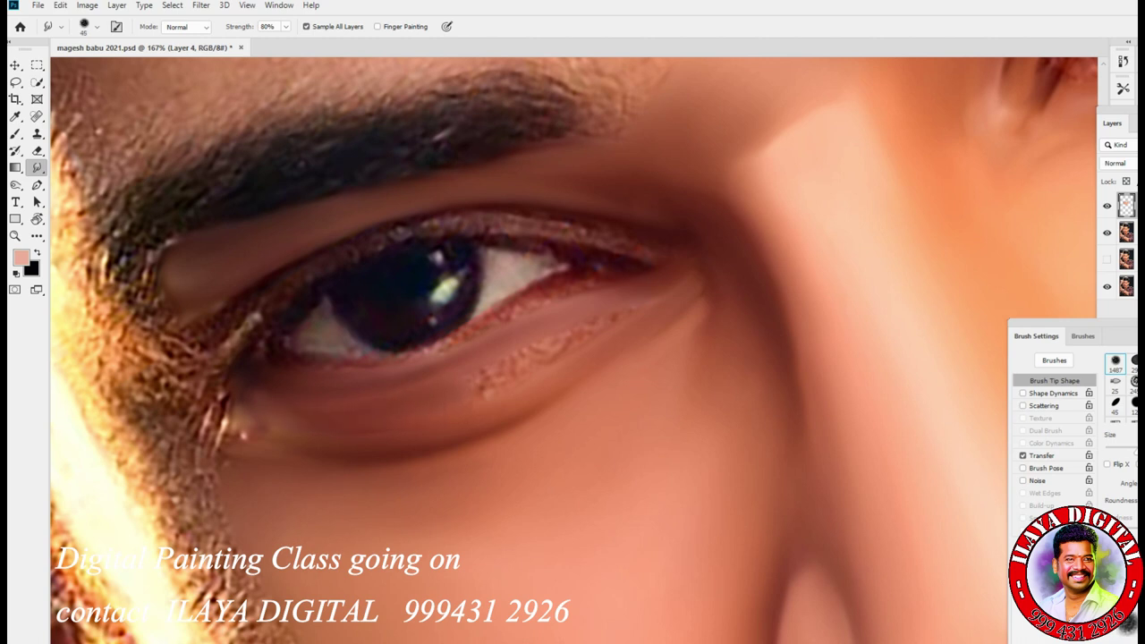
{"action": "key", "text": "bracketleft"}
{"action": "key", "text": "bracketleft"}
{"action": "left_click_drag", "start_coordinate": [526, 362], "coordinate": [497, 381]}
{"action": "left_click_drag", "start_coordinate": [580, 331], "coordinate": [566, 349]}
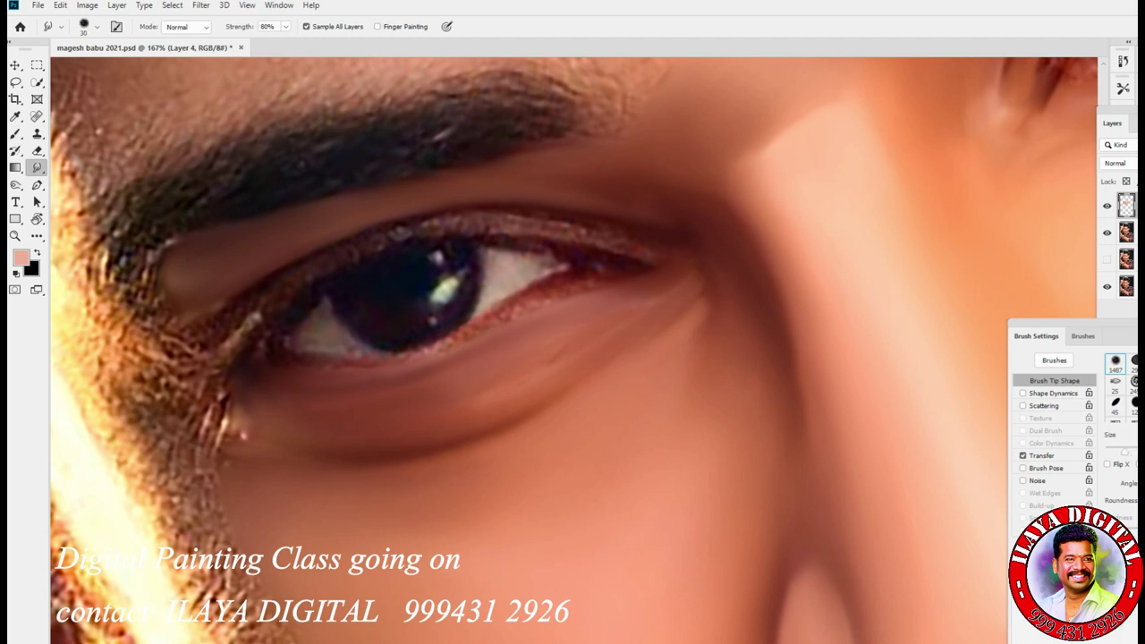
{"action": "left_click_drag", "start_coordinate": [465, 397], "coordinate": [403, 410]}
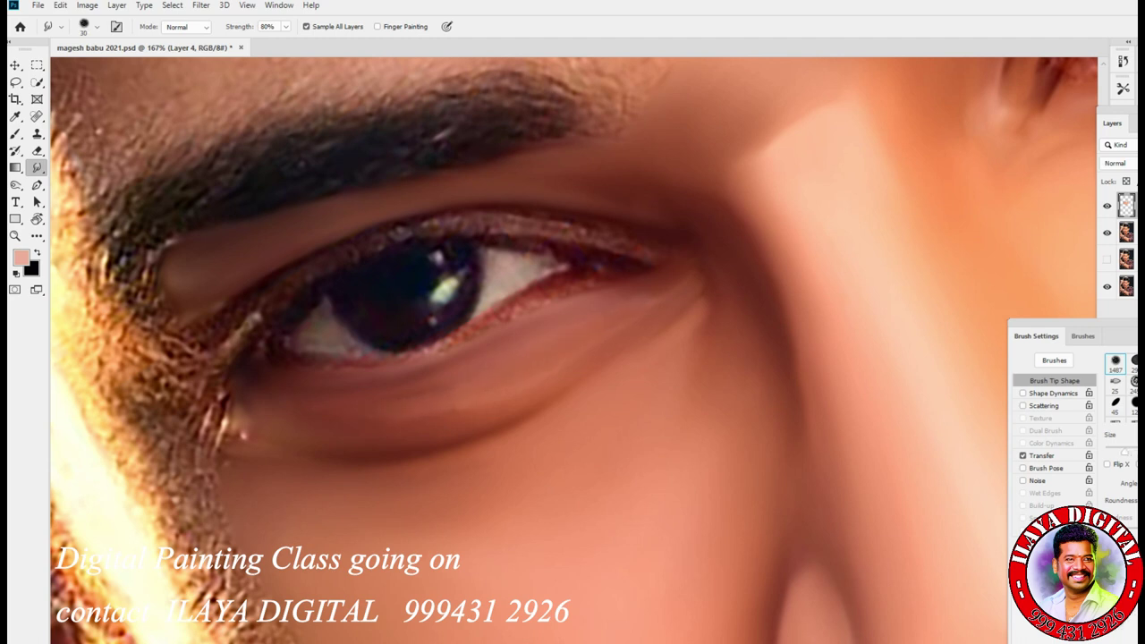
Blend the remaining tonal bands beneath the shadowed eye with a 35 to 30 px Smudge brush
{"action": "key", "text": "bracketright"}
{"action": "left_click_drag", "start_coordinate": [483, 404], "coordinate": [460, 411]}
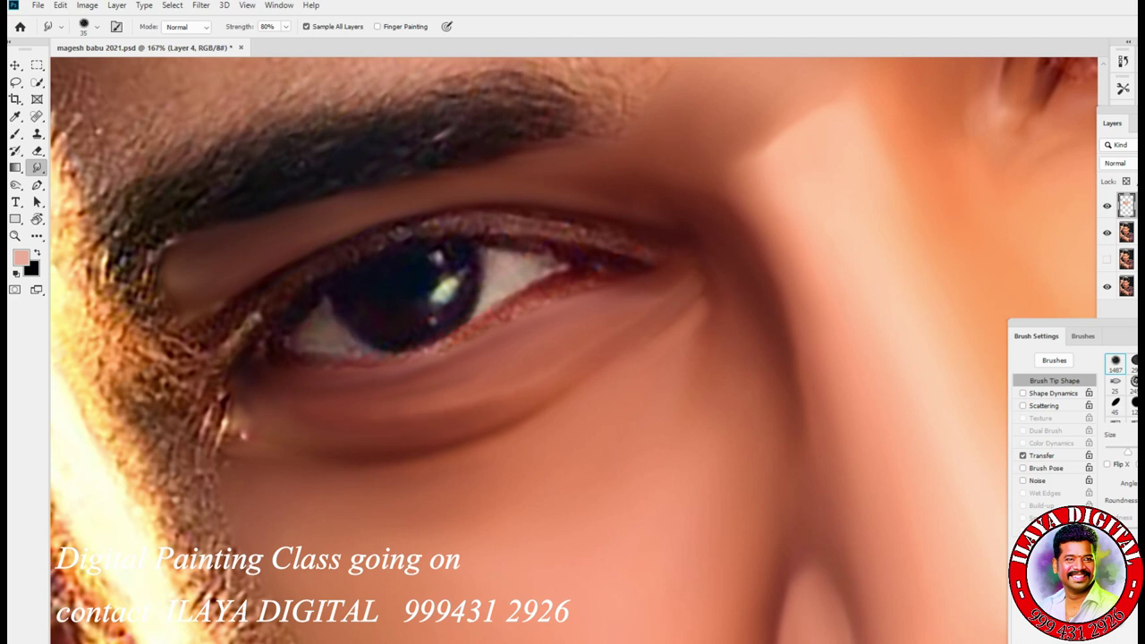
{"action": "key", "text": "bracketright"}
{"action": "key", "text": "bracketleft"}
{"action": "key", "text": "bracketleft"}
{"action": "key", "text": "bracketleft"}
{"action": "left_click_drag", "start_coordinate": [396, 369], "coordinate": [404, 372]}
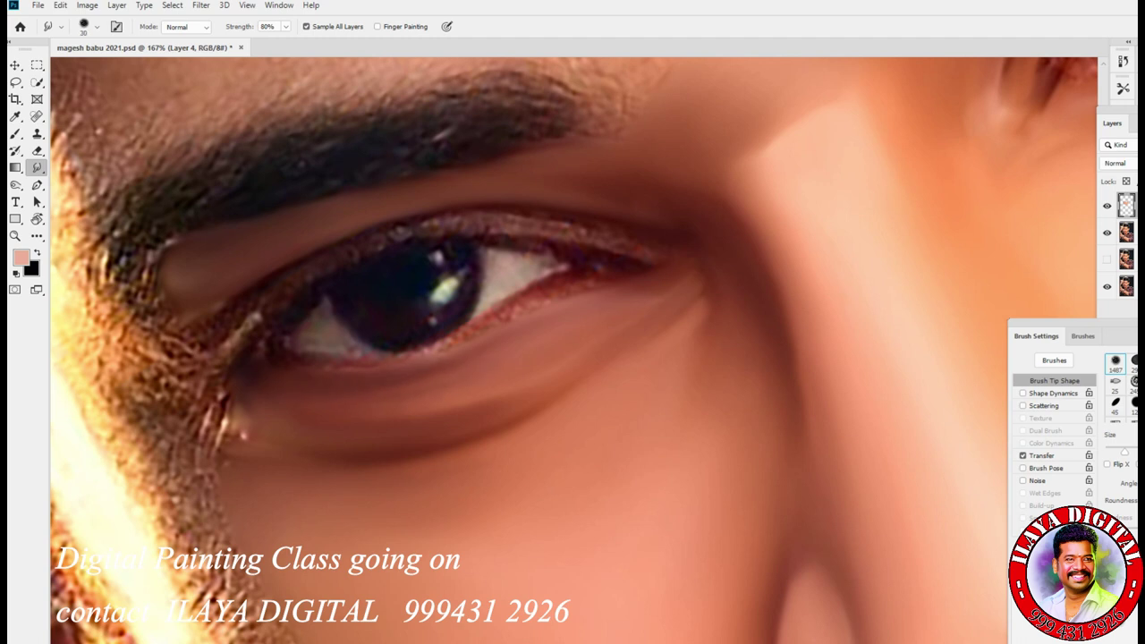
Smooth the outer corner and upper eyelid of the shadowed eye with a 25 px Smudge brush
{"action": "key", "text": "bracketleft"}
{"action": "left_click_drag", "start_coordinate": [224, 311], "coordinate": [182, 340]}
{"action": "left_click_drag", "start_coordinate": [249, 326], "coordinate": [243, 331]}
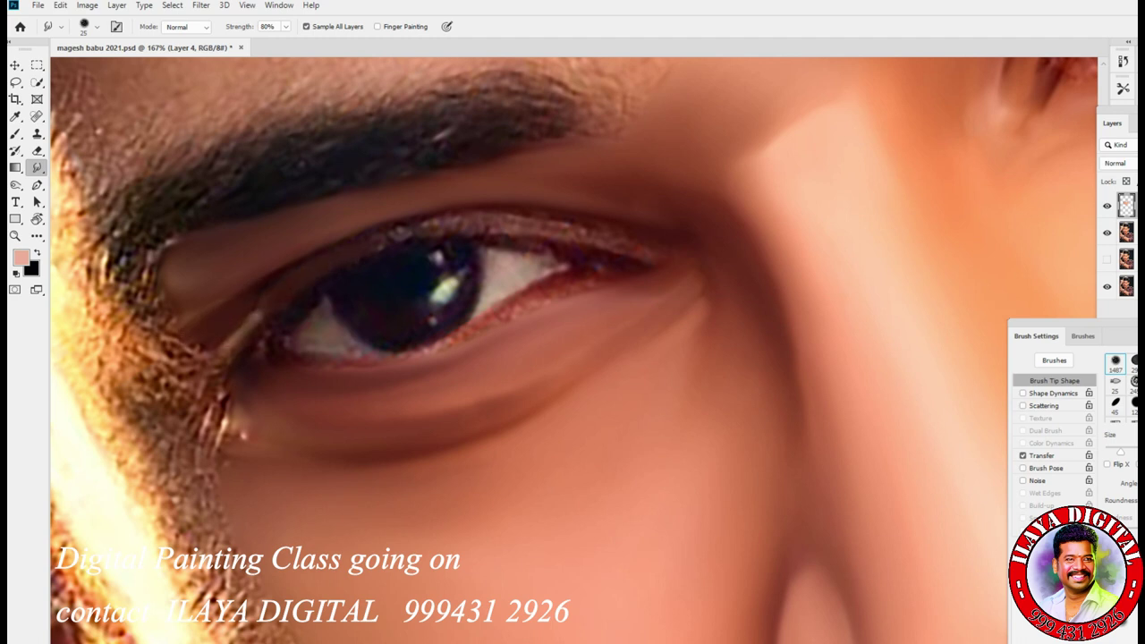
{"action": "left_click_drag", "start_coordinate": [401, 236], "coordinate": [515, 223]}
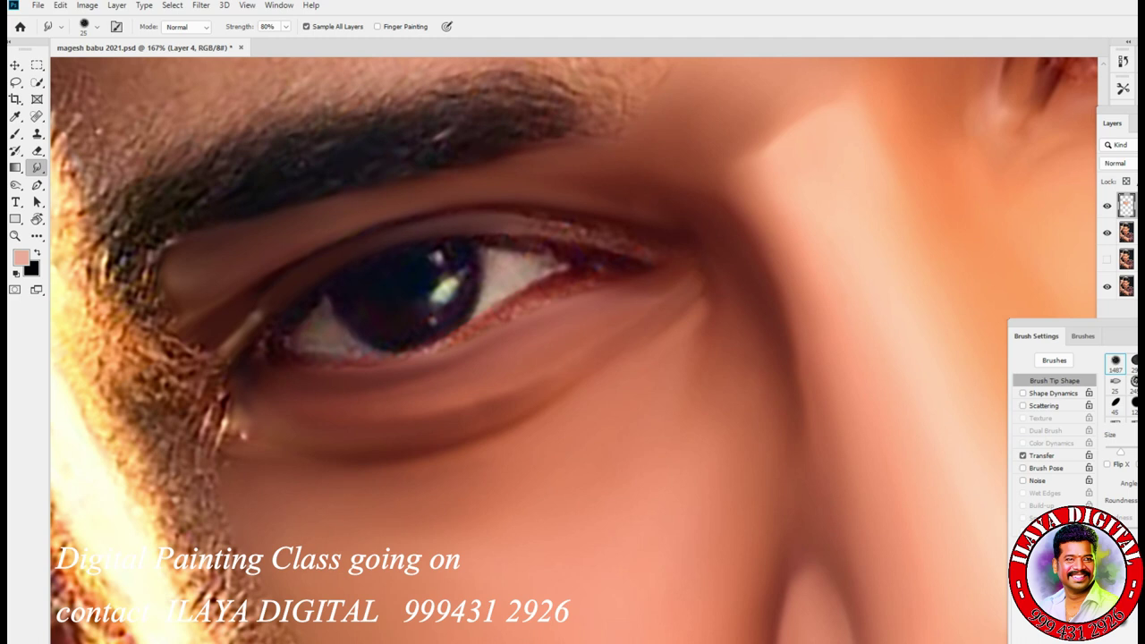
{"action": "left_click_drag", "start_coordinate": [572, 225], "coordinate": [591, 233]}
{"action": "left_click_drag", "start_coordinate": [474, 231], "coordinate": [507, 234]}
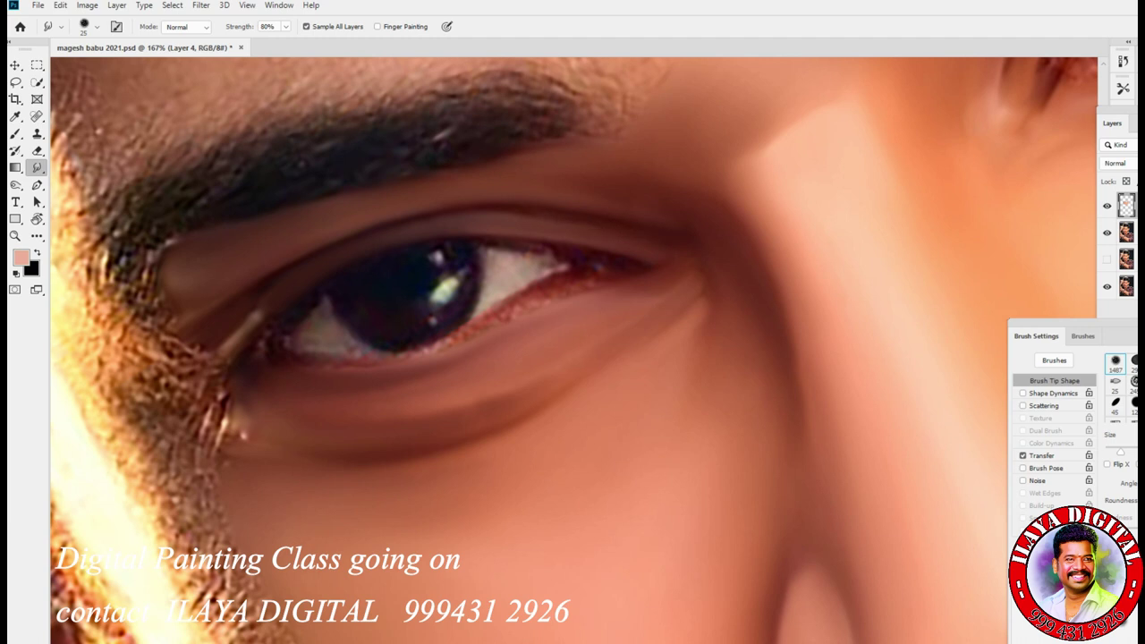
Smudge the shadowed eye's upper and lower lash lines and inner corner into clean edges with a 20 to 25 px brush
{"action": "key", "text": "bracketleft"}
{"action": "left_click_drag", "start_coordinate": [587, 281], "coordinate": [595, 284]}
{"action": "left_click_drag", "start_coordinate": [544, 252], "coordinate": [551, 255]}
{"action": "left_click_drag", "start_coordinate": [433, 251], "coordinate": [485, 249]}
{"action": "mouse_move", "coordinate": [299, 356]}
{"action": "left_mouse_down"}
{"action": "mouse_move", "coordinate": [383, 362]}
{"action": "mouse_move", "coordinate": [426, 354]}
{"action": "mouse_move", "coordinate": [356, 355]}
{"action": "mouse_move", "coordinate": [439, 347]}
{"action": "left_mouse_up"}
{"action": "left_click_drag", "start_coordinate": [557, 281], "coordinate": [437, 351]}
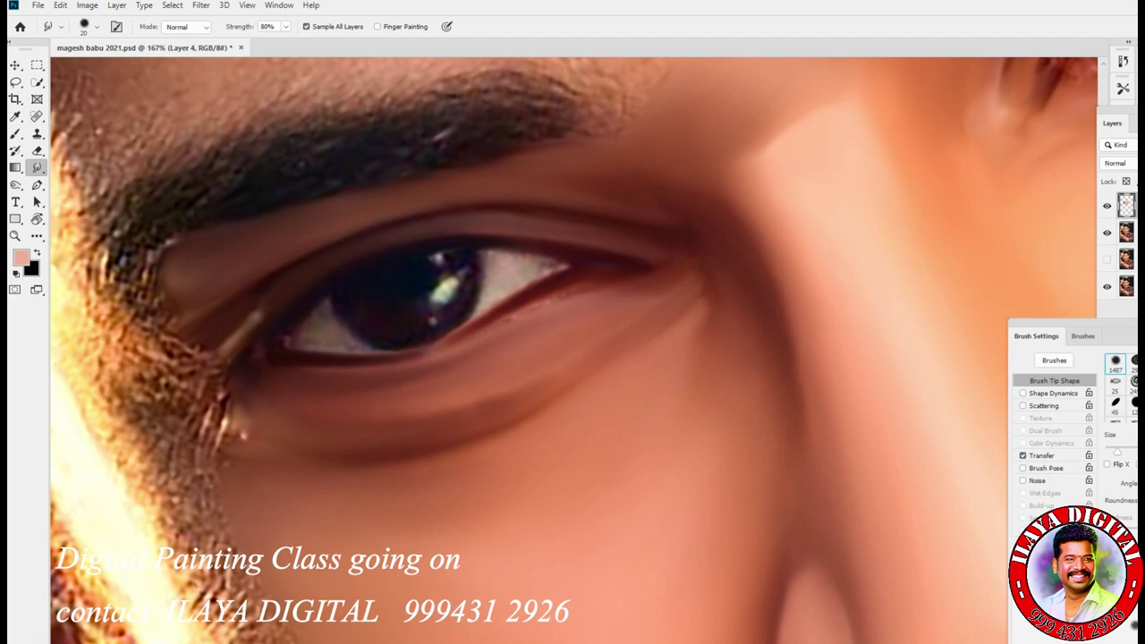
{"action": "left_click_drag", "start_coordinate": [590, 285], "coordinate": [507, 318]}
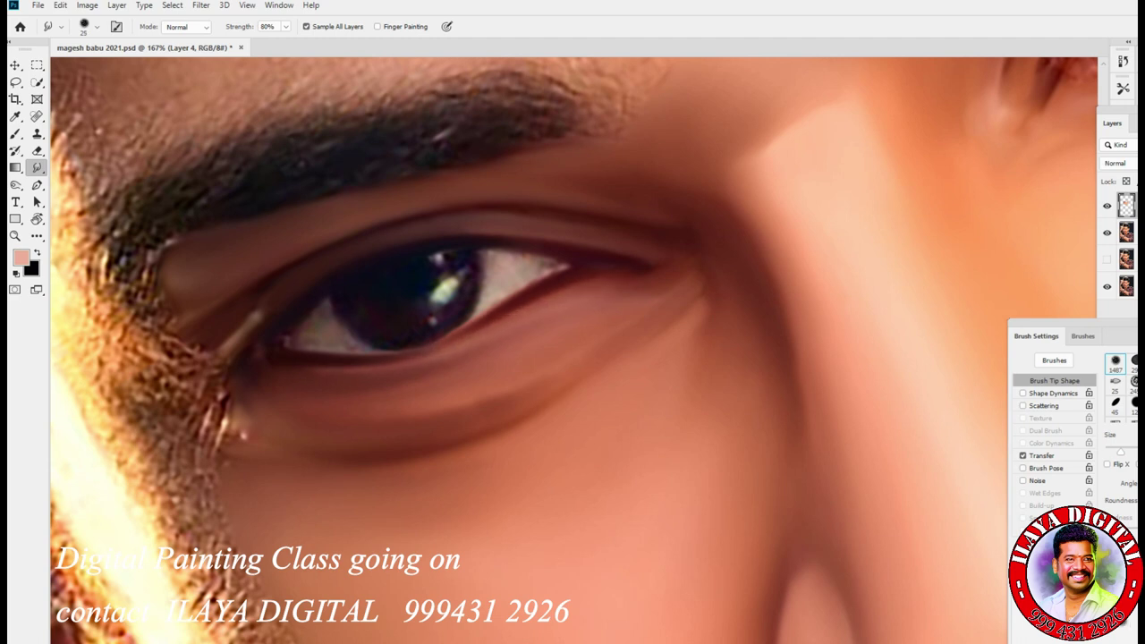
{"action": "left_click_drag", "start_coordinate": [263, 309], "coordinate": [247, 328]}
Smooth the upper eyelid of the brighter eye with a 25 px Smudge brush, raising the strength to 85%
{"action": "scroll", "coordinate": [667, 417], "scroll_direction": "down", "scroll_amount": 5}
{"action": "scroll", "coordinate": [695, 417], "scroll_direction": "up", "scroll_amount": 4}
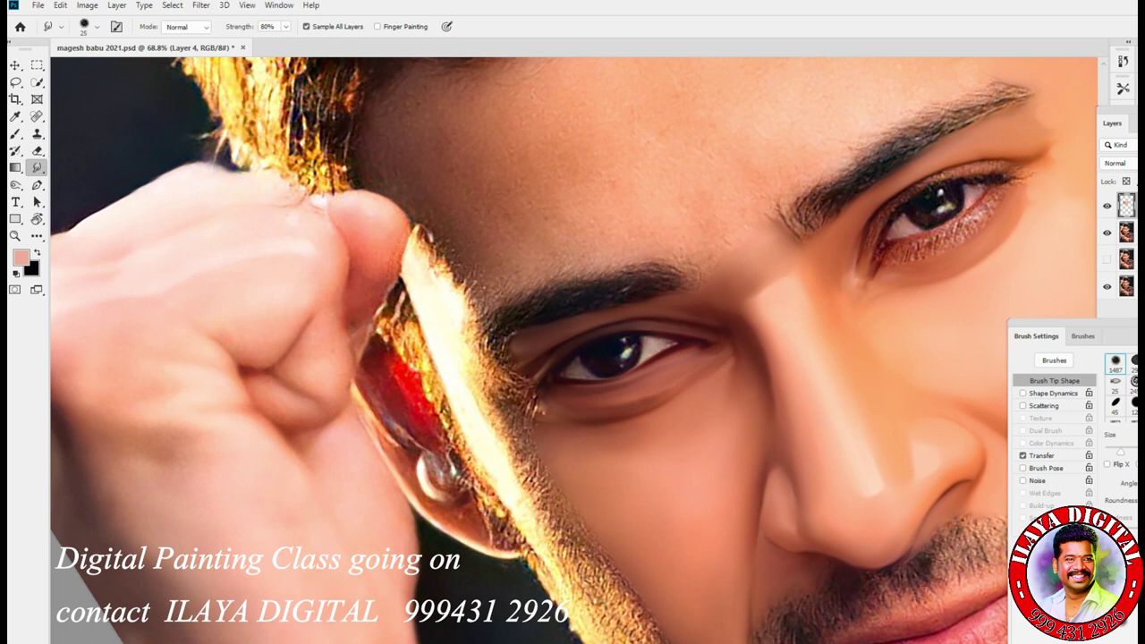
{"action": "scroll", "coordinate": [608, 353], "scroll_direction": "up", "scroll_amount": 5}
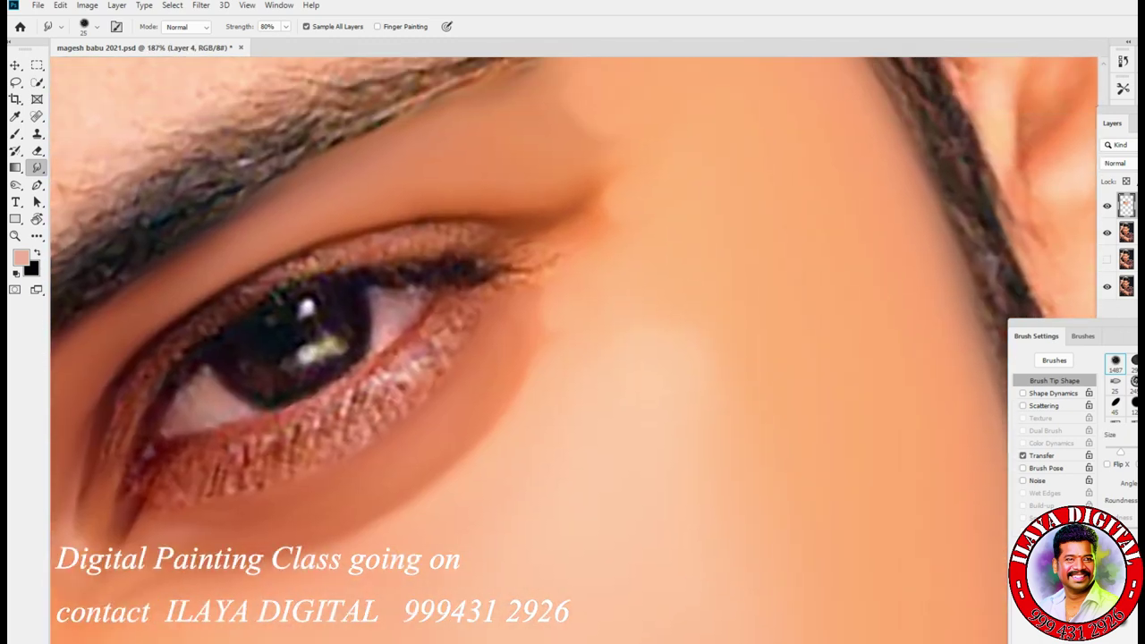
{"action": "key", "text": "g"}
{"action": "key", "text": "r"}
{"action": "left_click_drag", "start_coordinate": [680, 268], "coordinate": [637, 290]}
{"action": "key", "text": "r"}
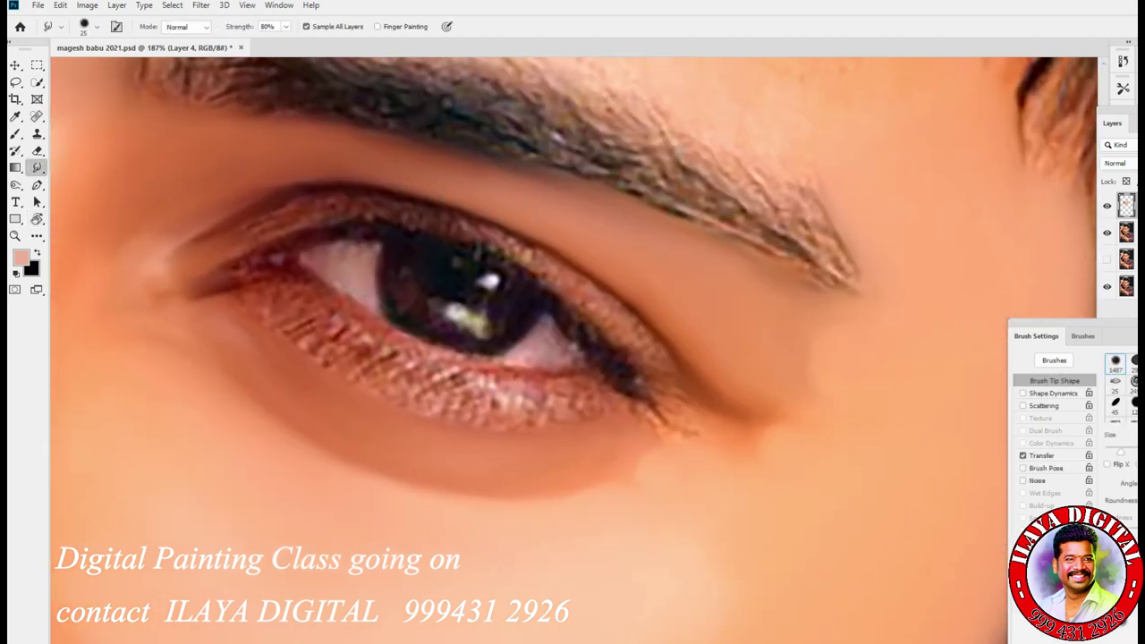
{"action": "mouse_move", "coordinate": [311, 214]}
{"action": "left_mouse_down"}
{"action": "mouse_move", "coordinate": [290, 206]}
{"action": "mouse_move", "coordinate": [369, 187]}
{"action": "mouse_move", "coordinate": [376, 218]}
{"action": "left_mouse_up"}
{"action": "mouse_move", "coordinate": [467, 231]}
{"action": "left_mouse_down"}
{"action": "mouse_move", "coordinate": [458, 218]}
{"action": "mouse_move", "coordinate": [551, 267]}
{"action": "mouse_move", "coordinate": [449, 224]}
{"action": "left_mouse_up"}
{"action": "left_click_drag", "start_coordinate": [538, 279], "coordinate": [607, 315]}
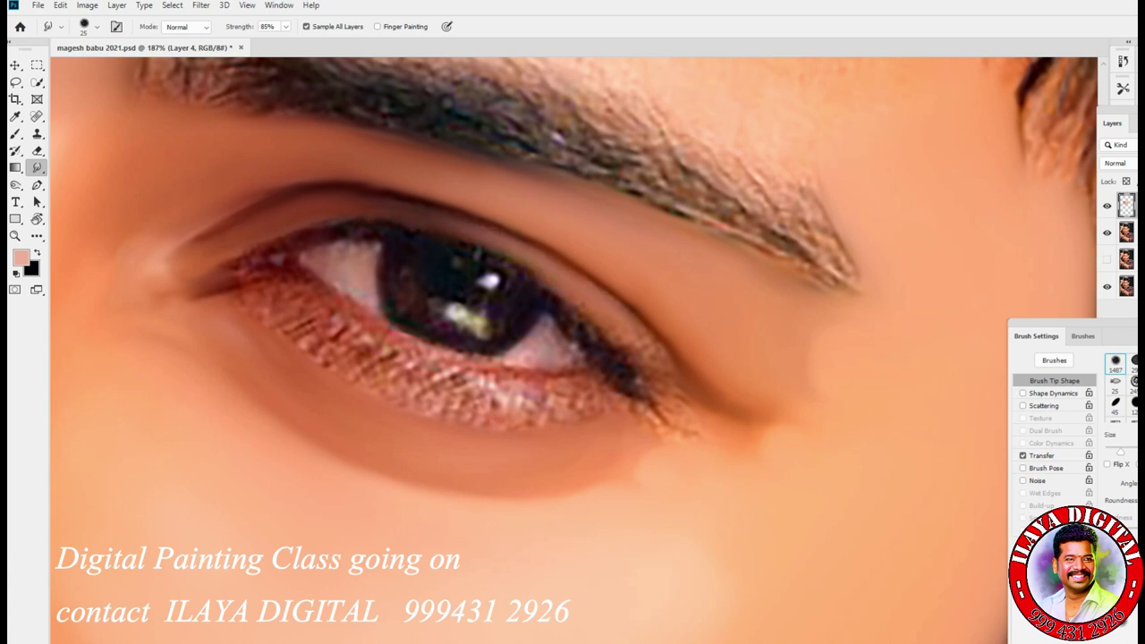
{"action": "left_click_drag", "start_coordinate": [526, 266], "coordinate": [544, 279]}
Blend the lashes at the brighter eye's outer corner and the skin along its upper lid with a 30 px Smudge brush
{"action": "key", "text": "r"}
{"action": "mouse_move", "coordinate": [805, 376]}
{"action": "left_mouse_down"}
{"action": "mouse_move", "coordinate": [769, 242]}
{"action": "mouse_move", "coordinate": [792, 268]}
{"action": "left_mouse_up"}
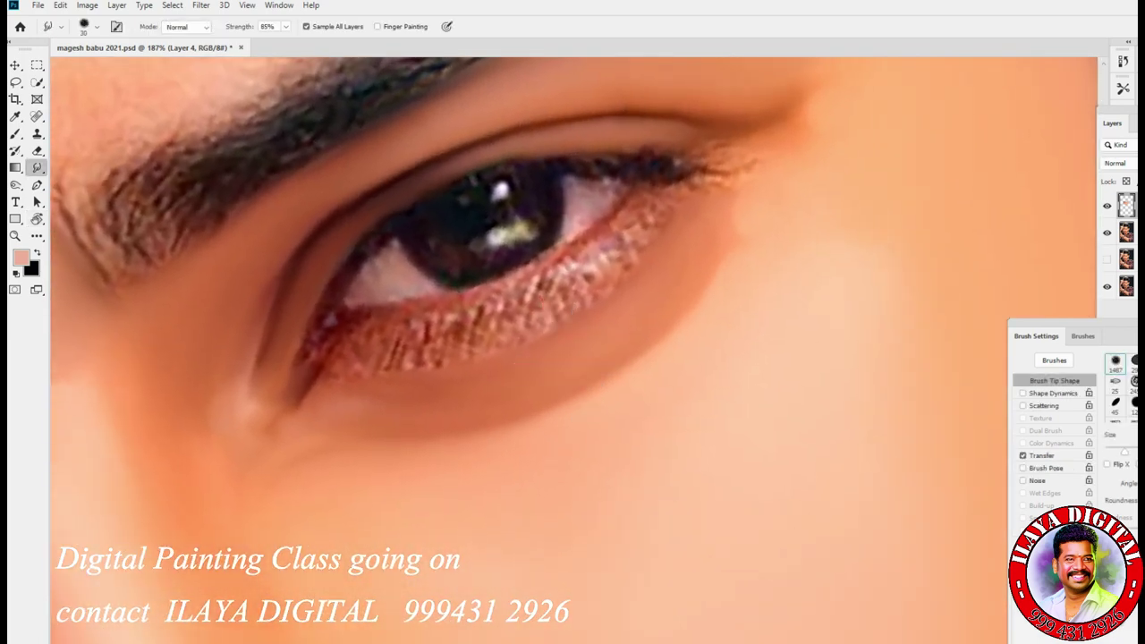
{"action": "left_click_drag", "start_coordinate": [494, 146], "coordinate": [454, 168]}
{"action": "mouse_move", "coordinate": [716, 139]}
{"action": "left_mouse_down"}
{"action": "mouse_move", "coordinate": [805, 116]}
{"action": "mouse_move", "coordinate": [702, 165]}
{"action": "mouse_move", "coordinate": [760, 147]}
{"action": "mouse_move", "coordinate": [725, 183]}
{"action": "mouse_move", "coordinate": [707, 151]}
{"action": "mouse_move", "coordinate": [629, 149]}
{"action": "left_mouse_up"}
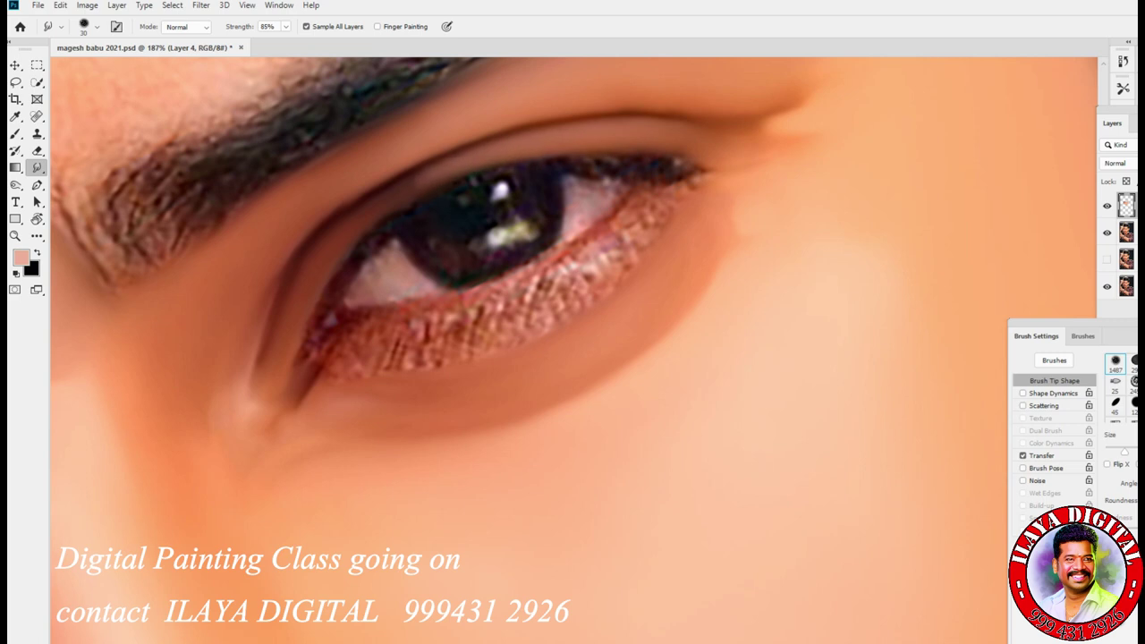
Smudge the brighter eye's upper lash line into a clean dark edge towards the inner corner, with the brush reduced to 25 px or less
{"action": "key", "text": "bracketleft"}
{"action": "key", "text": "bracketleft"}
{"action": "left_click_drag", "start_coordinate": [378, 240], "coordinate": [328, 301]}
{"action": "key", "text": "bracketright"}
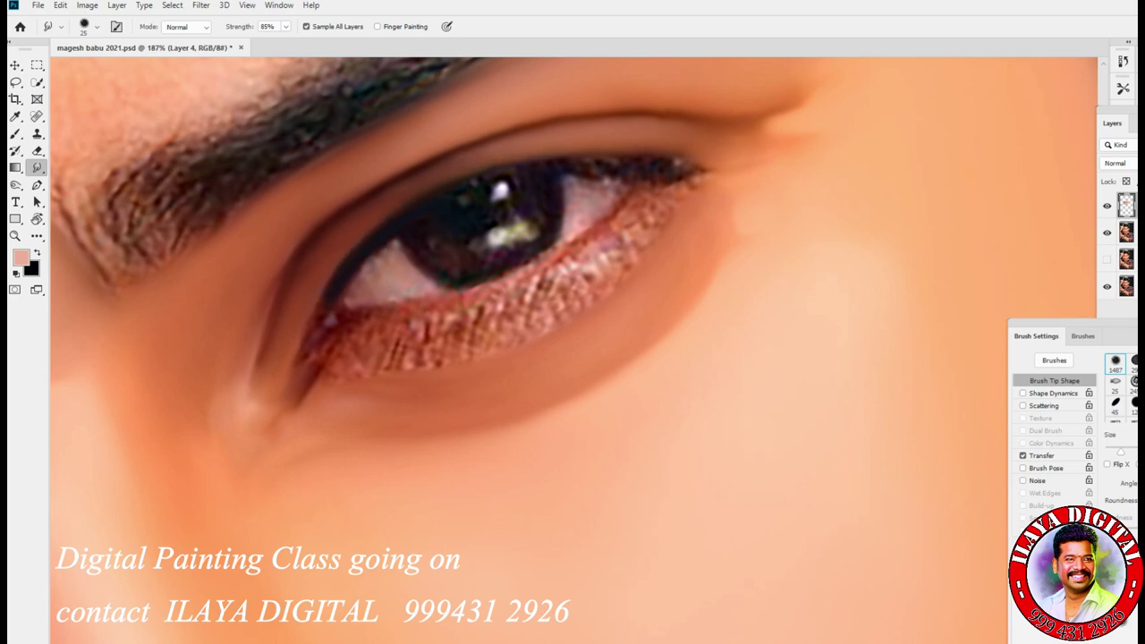
Define the brighter eye's lower rim and outer upper lash line with a 15 px Smudge brush, undoing one stroke
{"action": "key", "text": "bracketleft"}
{"action": "key", "text": "bracketleft"}
{"action": "key", "text": "bracketright"}
{"action": "key", "text": "bracketleft"}
{"action": "mouse_move", "coordinate": [373, 312]}
{"action": "left_mouse_down"}
{"action": "mouse_move", "coordinate": [507, 284]}
{"action": "mouse_move", "coordinate": [353, 308]}
{"action": "left_mouse_up"}
{"action": "mouse_move", "coordinate": [562, 162]}
{"action": "left_mouse_down"}
{"action": "mouse_move", "coordinate": [682, 164]}
{"action": "mouse_move", "coordinate": [608, 209]}
{"action": "left_mouse_up"}
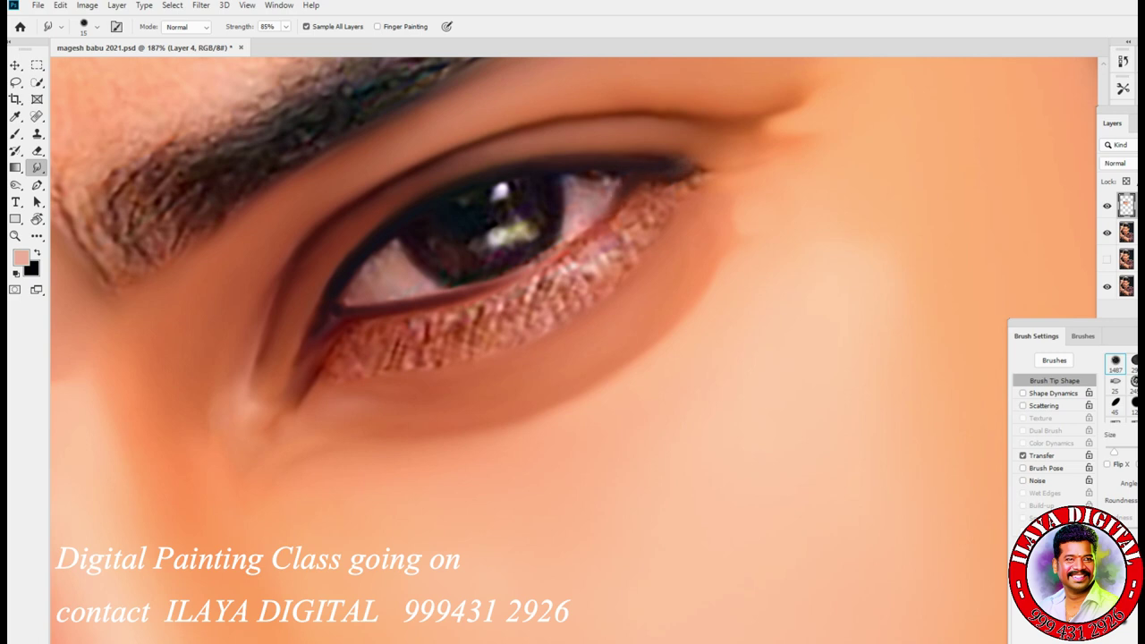
{"action": "left_click_drag", "start_coordinate": [639, 184], "coordinate": [604, 226]}
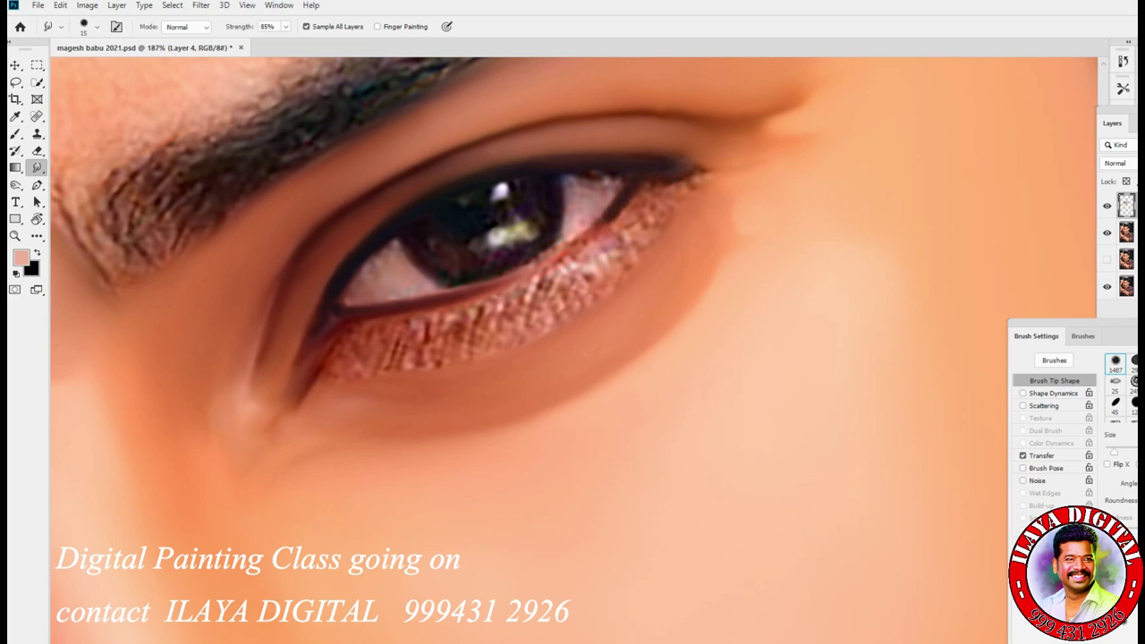
{"action": "key", "text": "ctrl+z"}
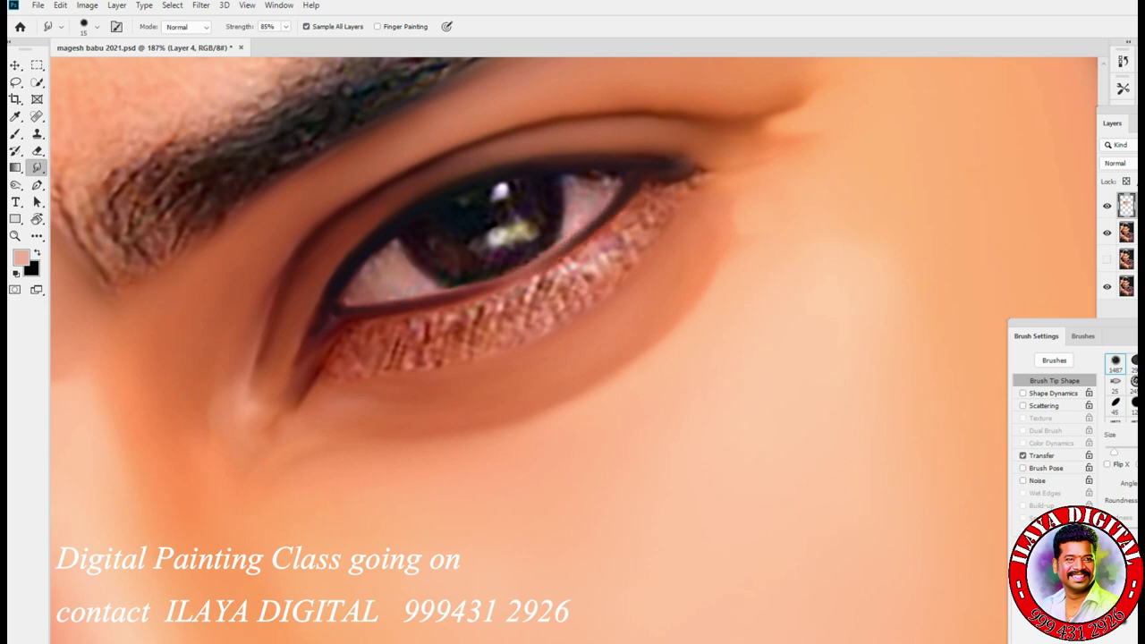
Smooth the inner half of the brighter eye's lower eyelid and its inner corner with a 35 to 25 px Smudge brush
{"action": "key", "text": "r"}
{"action": "left_click_drag", "start_coordinate": [680, 268], "coordinate": [706, 331]}
{"action": "key", "text": "bracketright"}
{"action": "key", "text": "bracketright"}
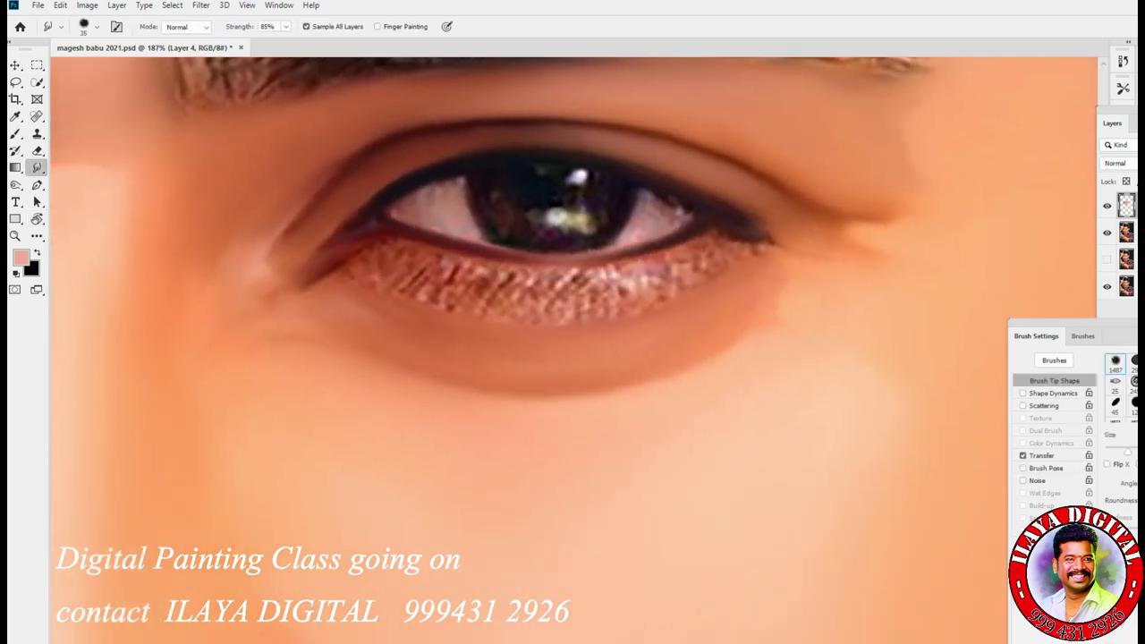
{"action": "mouse_move", "coordinate": [281, 304]}
{"action": "left_mouse_down"}
{"action": "mouse_move", "coordinate": [270, 294]}
{"action": "mouse_move", "coordinate": [301, 250]}
{"action": "mouse_move", "coordinate": [270, 254]}
{"action": "left_mouse_up"}
{"action": "mouse_move", "coordinate": [344, 265]}
{"action": "left_mouse_down"}
{"action": "mouse_move", "coordinate": [377, 282]}
{"action": "mouse_move", "coordinate": [551, 306]}
{"action": "left_mouse_up"}
{"action": "left_click_drag", "start_coordinate": [452, 277], "coordinate": [400, 262]}
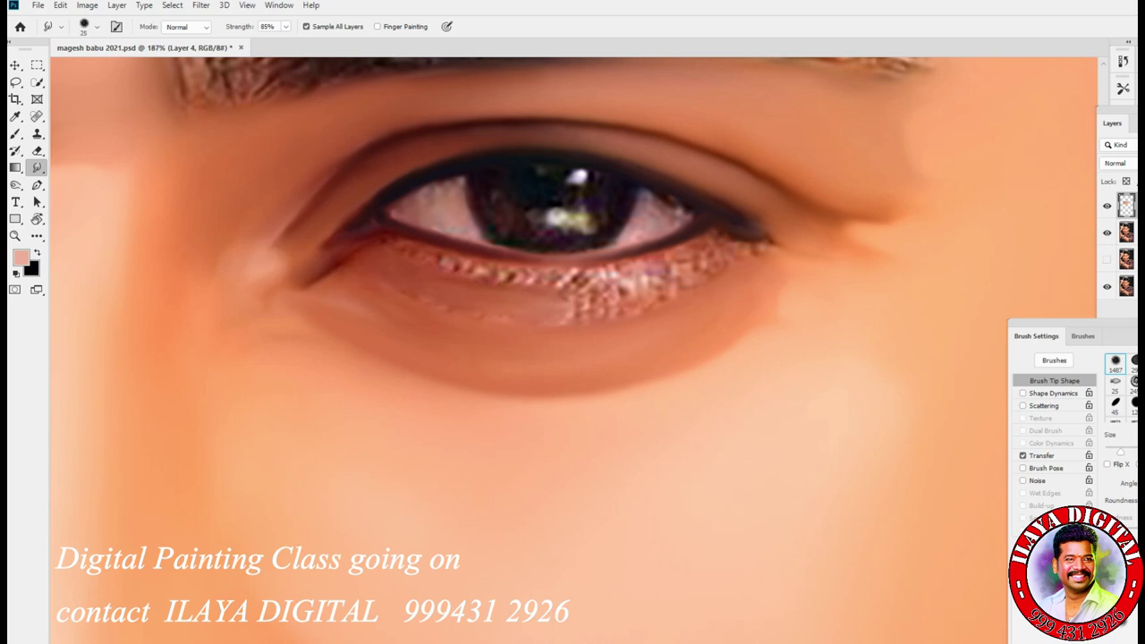
Smooth the outer half of the brighter eye's lower eyelid and compare the last stroke by undoing and redoing it
{"action": "left_click_drag", "start_coordinate": [579, 318], "coordinate": [573, 287]}
{"action": "left_click_drag", "start_coordinate": [616, 313], "coordinate": [630, 288]}
{"action": "mouse_move", "coordinate": [514, 284]}
{"action": "left_mouse_down"}
{"action": "mouse_move", "coordinate": [435, 256]}
{"action": "mouse_move", "coordinate": [599, 281]}
{"action": "mouse_move", "coordinate": [501, 275]}
{"action": "left_mouse_up"}
{"action": "mouse_move", "coordinate": [581, 281]}
{"action": "left_mouse_down"}
{"action": "mouse_move", "coordinate": [474, 268]}
{"action": "mouse_move", "coordinate": [653, 277]}
{"action": "mouse_move", "coordinate": [696, 252]}
{"action": "mouse_move", "coordinate": [772, 244]}
{"action": "mouse_move", "coordinate": [736, 236]}
{"action": "mouse_move", "coordinate": [757, 243]}
{"action": "mouse_move", "coordinate": [699, 266]}
{"action": "mouse_move", "coordinate": [775, 265]}
{"action": "left_mouse_up"}
{"action": "mouse_move", "coordinate": [687, 270]}
{"action": "left_mouse_down"}
{"action": "mouse_move", "coordinate": [627, 292]}
{"action": "mouse_move", "coordinate": [458, 308]}
{"action": "left_mouse_up"}
{"action": "key", "text": "ctrl+z"}
{"action": "key", "text": "ctrl+shift+z"}
{"action": "key", "text": "ctrl+z"}
{"action": "key", "text": "ctrl+shift+z"}
Blend the fold under the brighter eye and its outer corner with a 40 to 35 px Smudge brush
{"action": "left_click_drag", "start_coordinate": [467, 326], "coordinate": [415, 322]}
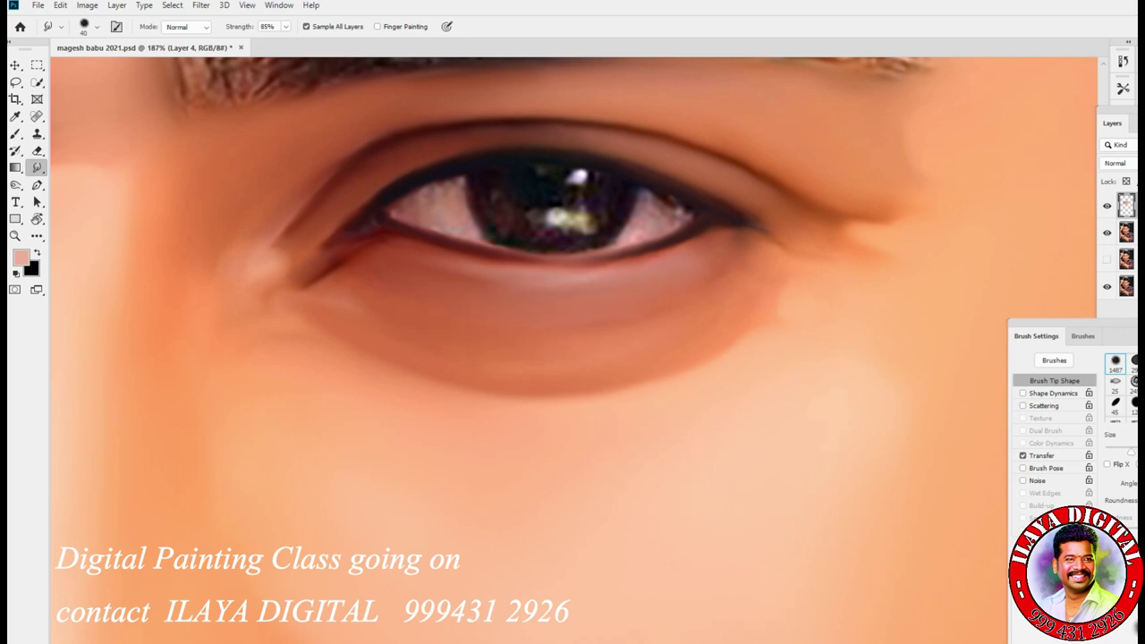
{"action": "key", "text": "bracketleft"}
{"action": "key", "text": "bracketleft"}
{"action": "left_click_drag", "start_coordinate": [786, 286], "coordinate": [793, 254]}
Erase the smudging just below the inner corners of both eyes with a 40 px Eraser, and reselect the Smudge tool
{"action": "key", "text": "ctrl"}
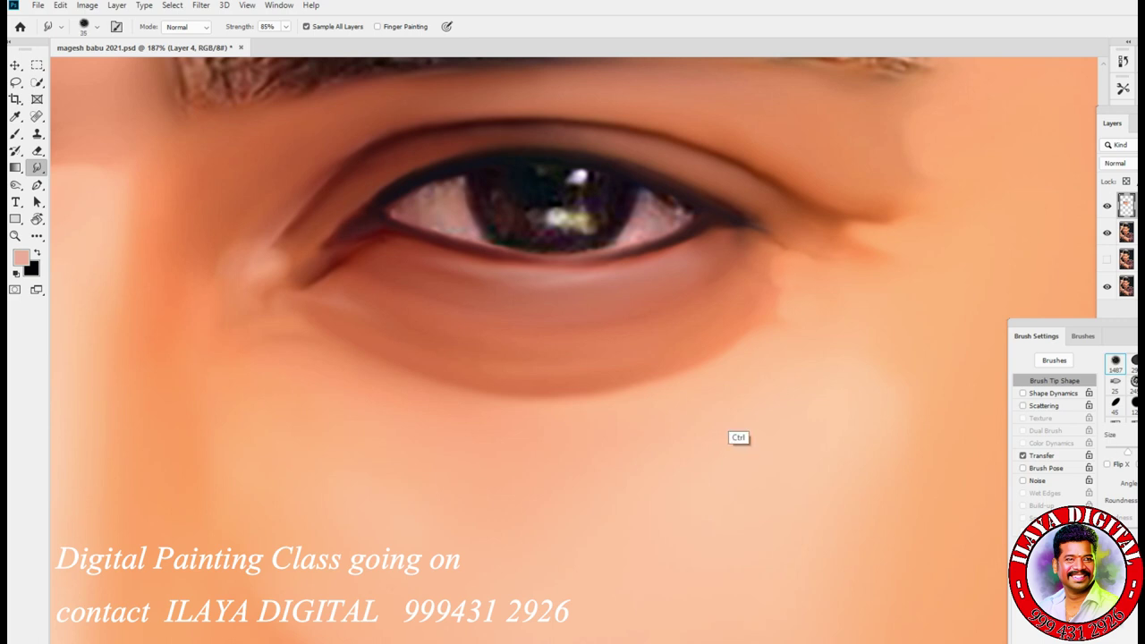
{"action": "key", "text": "ctrl+minus"}
{"action": "key", "text": "ctrl+minus"}
{"action": "key", "text": "ctrl+minus"}
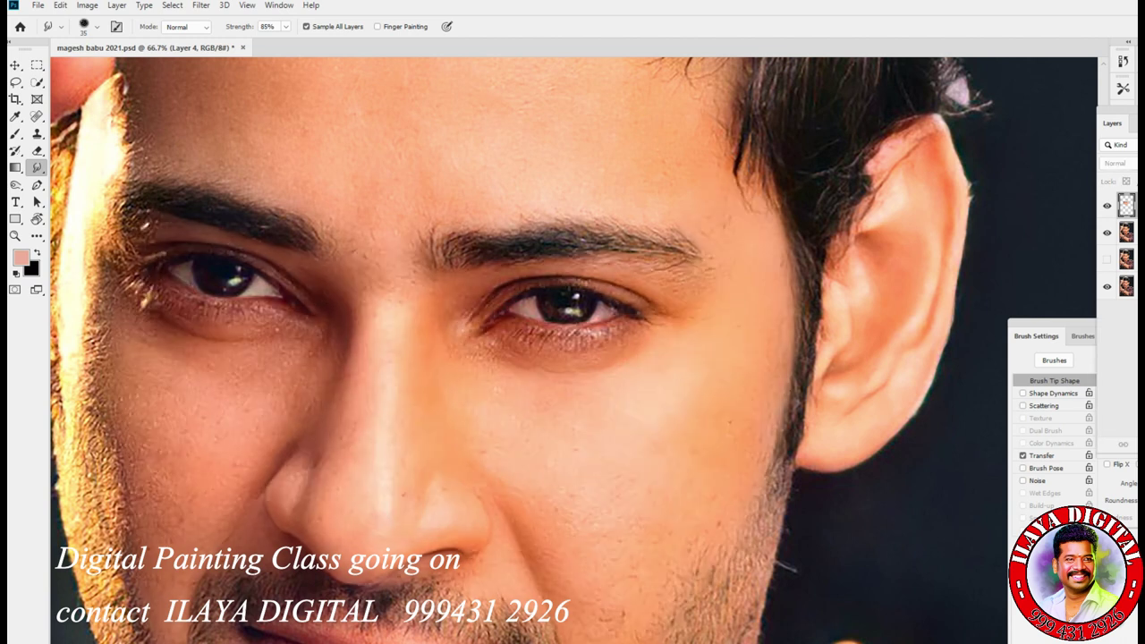
{"action": "key", "text": "ctrl+plus"}
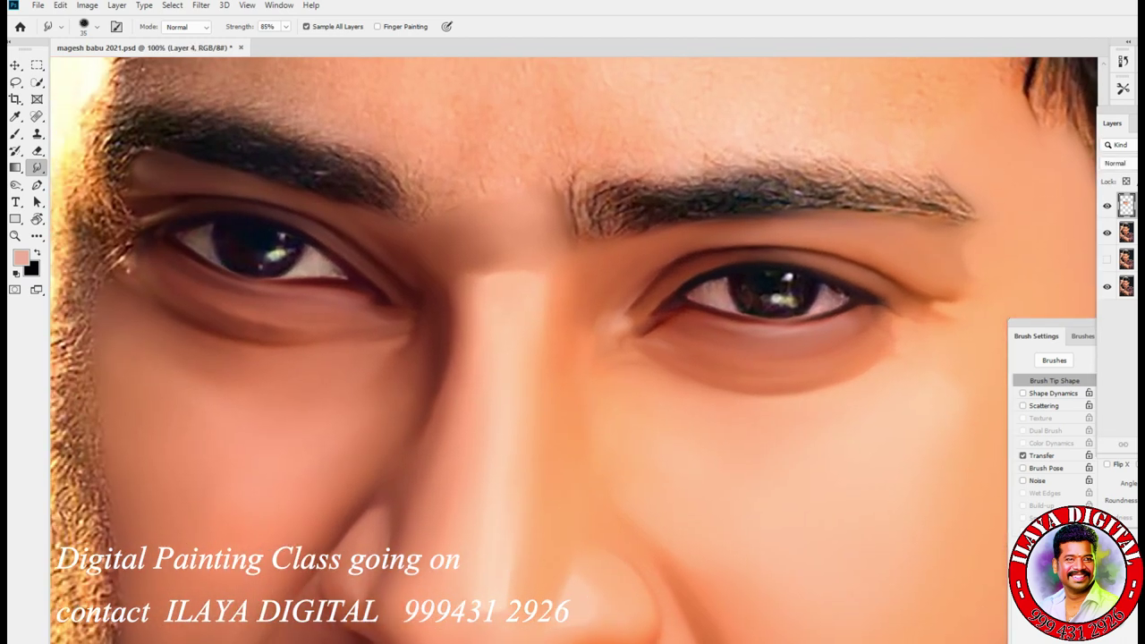
{"action": "key", "text": "e"}
{"action": "left_click_drag", "start_coordinate": [379, 324], "coordinate": [403, 328]}
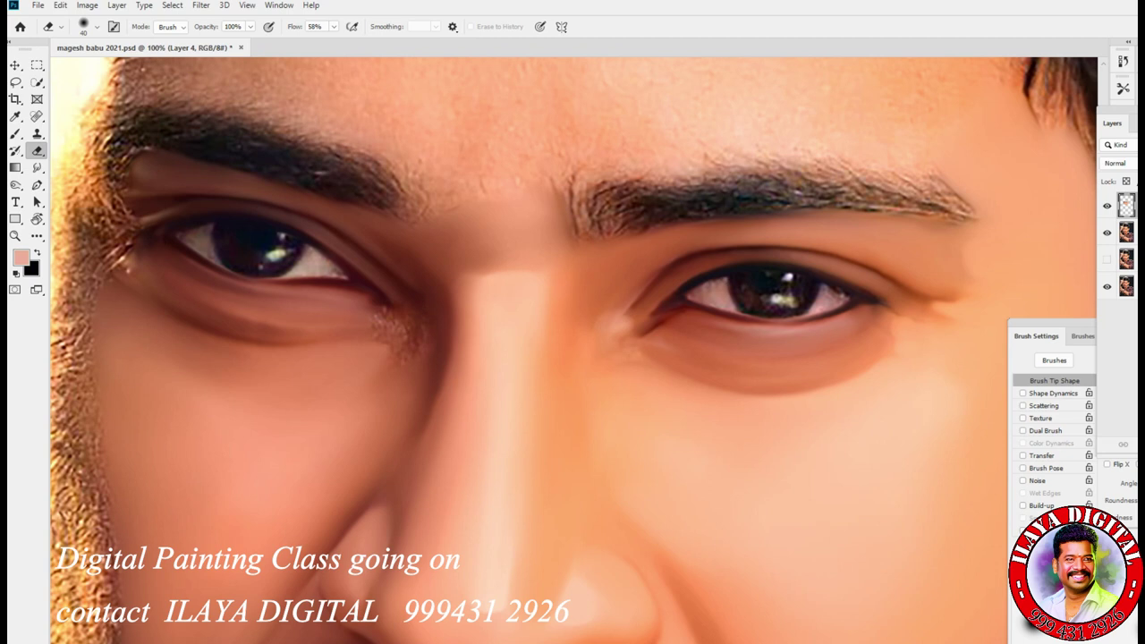
{"action": "key", "text": "r"}
{"action": "key", "text": "ctrl+plus"}
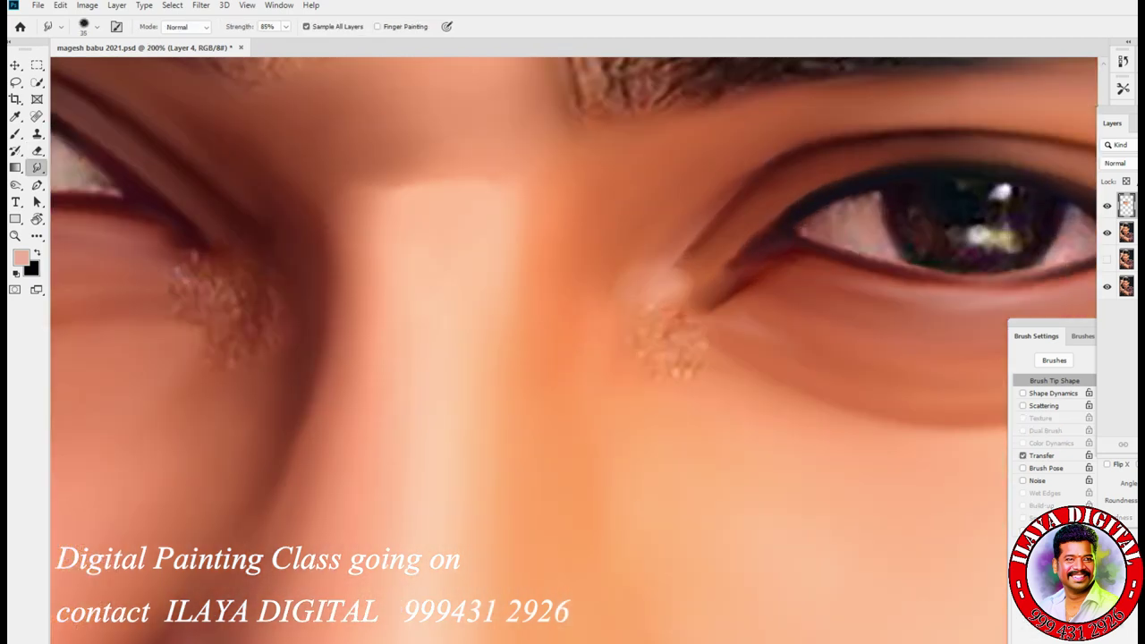
Smooth the textured patch below the brighter eye's inner corner with a 45 to 60 px Smudge brush
{"action": "left_click_drag", "start_coordinate": [666, 327], "coordinate": [680, 315]}
{"action": "left_click_drag", "start_coordinate": [671, 362], "coordinate": [689, 374]}
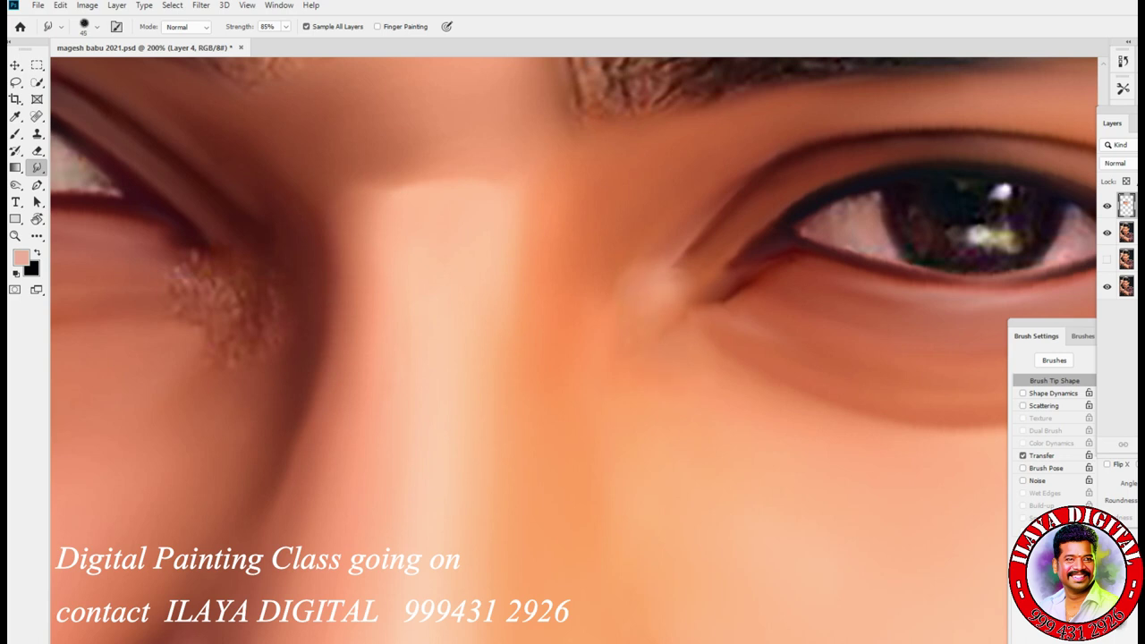
{"action": "key", "text": "bracketright"}
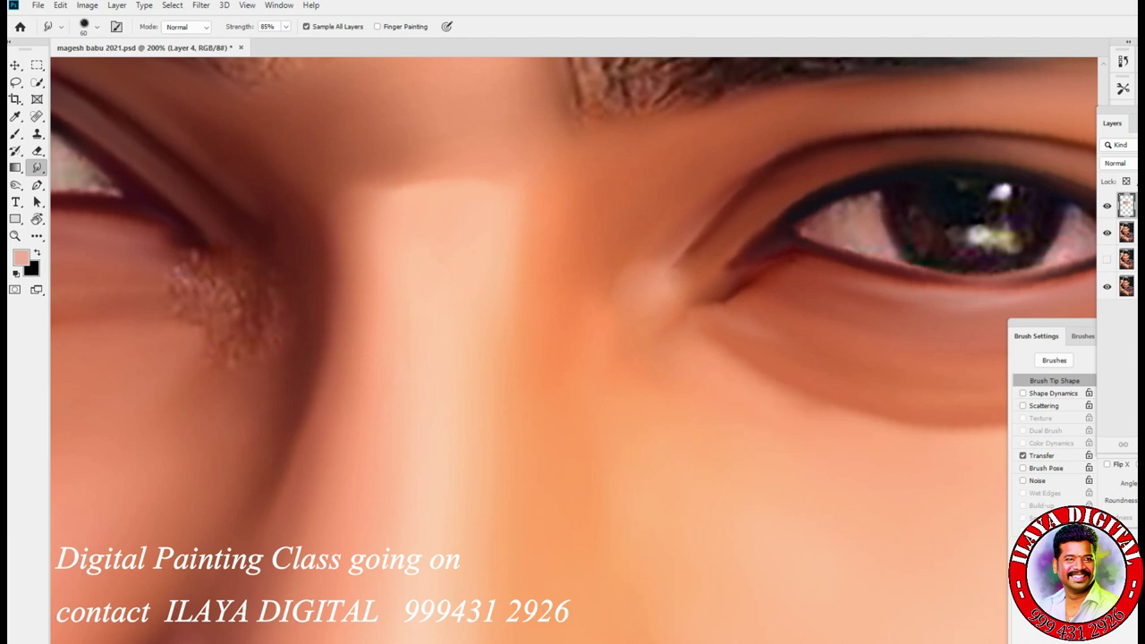
Smooth the textured patch below the shadowed eye's inner corner with a 30 to 35 px Smudge brush
{"action": "scroll", "coordinate": [573, 349], "scroll_direction": "left", "scroll_amount": 6}
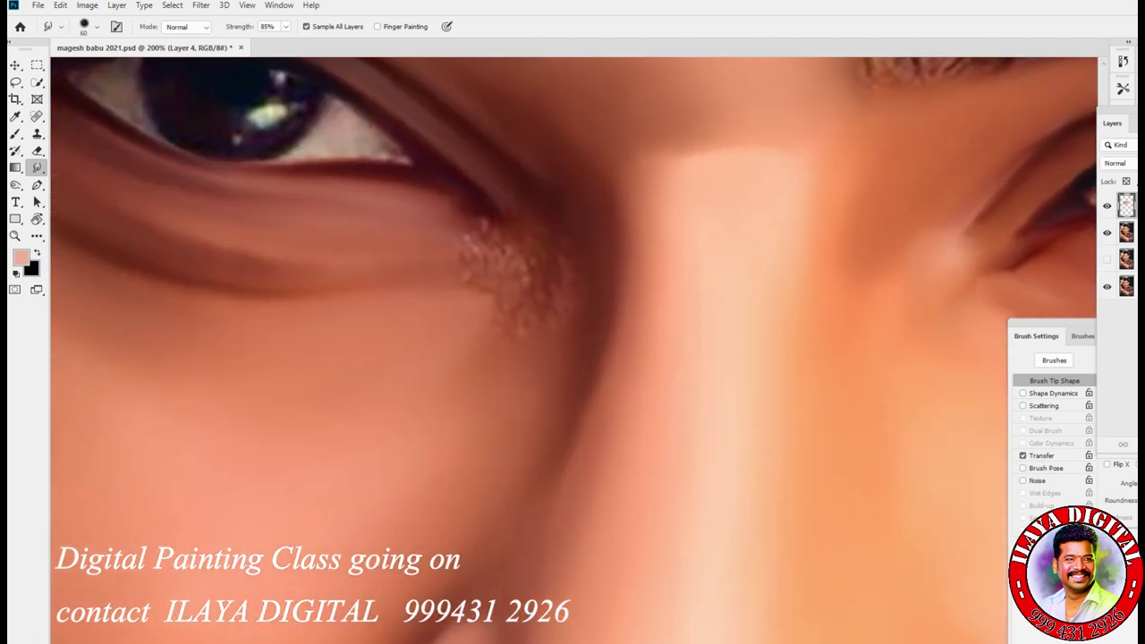
{"action": "key", "text": "bracketleft"}
{"action": "key", "text": "bracketleft"}
{"action": "key", "text": "bracketleft"}
{"action": "mouse_move", "coordinate": [519, 264]}
{"action": "left_mouse_down"}
{"action": "mouse_move", "coordinate": [492, 255]}
{"action": "mouse_move", "coordinate": [474, 228]}
{"action": "mouse_move", "coordinate": [438, 219]}
{"action": "left_mouse_up"}
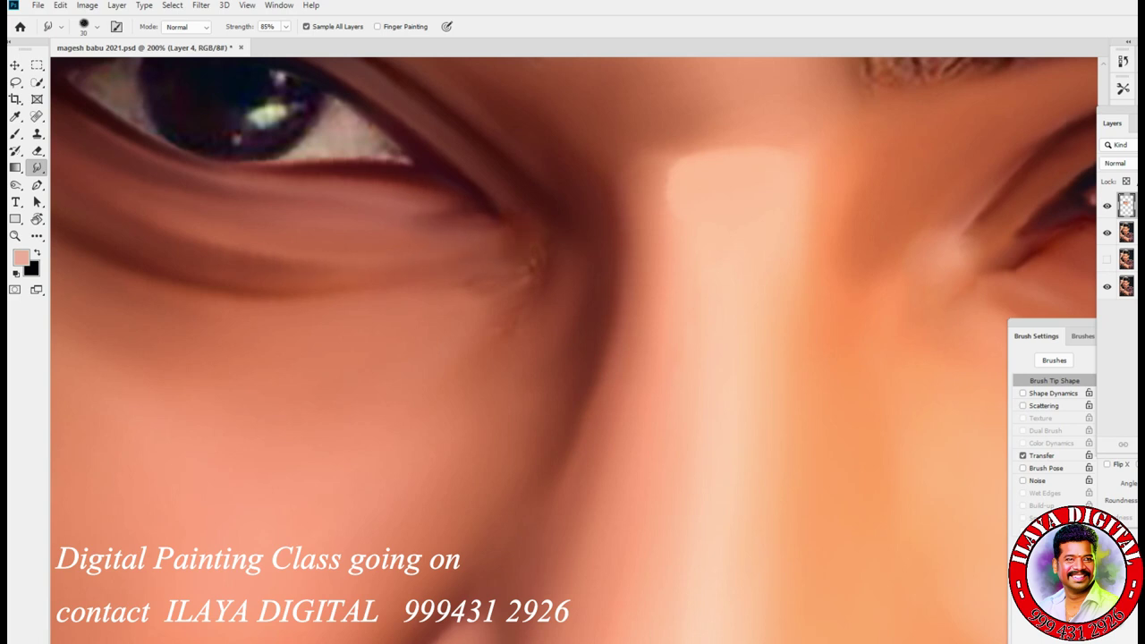
{"action": "mouse_move", "coordinate": [503, 283]}
{"action": "left_mouse_down"}
{"action": "mouse_move", "coordinate": [529, 272]}
{"action": "mouse_move", "coordinate": [463, 282]}
{"action": "left_mouse_up"}
{"action": "mouse_move", "coordinate": [528, 265]}
{"action": "left_mouse_down"}
{"action": "mouse_move", "coordinate": [514, 245]}
{"action": "mouse_move", "coordinate": [530, 247]}
{"action": "left_mouse_up"}
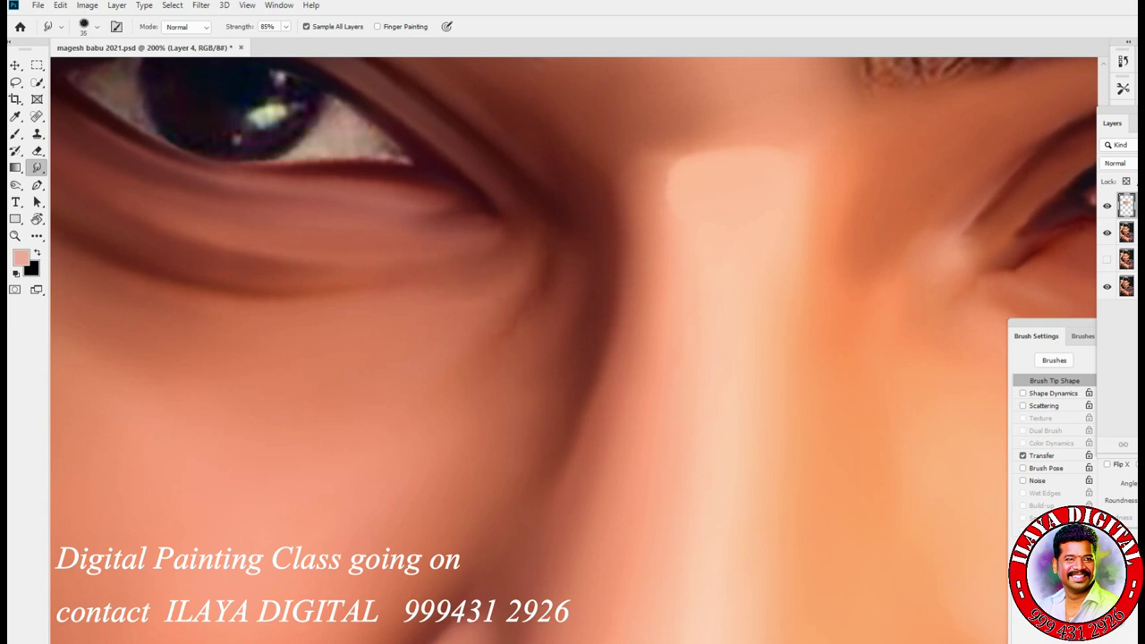
{"action": "key", "text": "bracketright"}
Check the smoothed eye area against the whole face and save the document
{"action": "scroll", "coordinate": [581, 450], "scroll_direction": "down", "scroll_amount": 4}
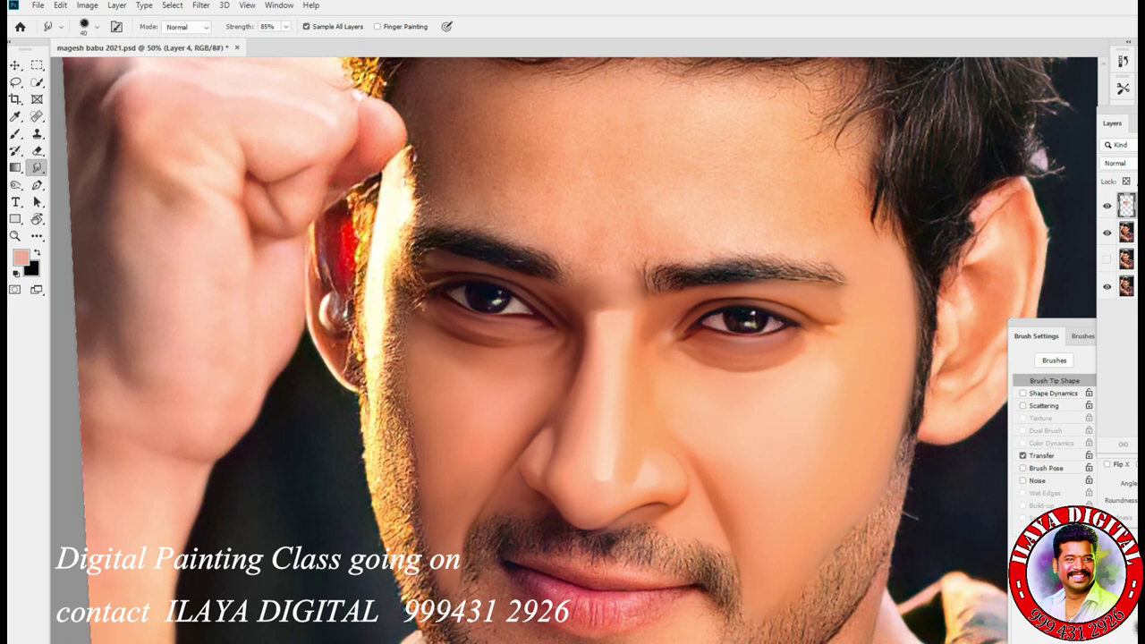
{"action": "left_click_drag", "start_coordinate": [573, 358], "coordinate": [501, 250]}
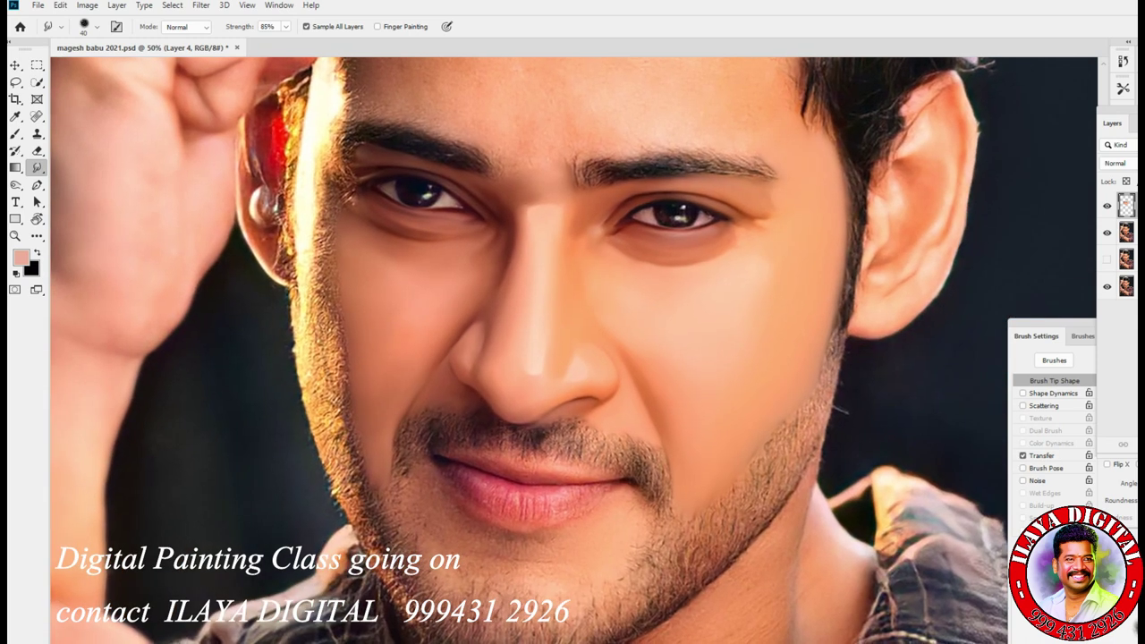
{"action": "key", "text": "ctrl+plus"}
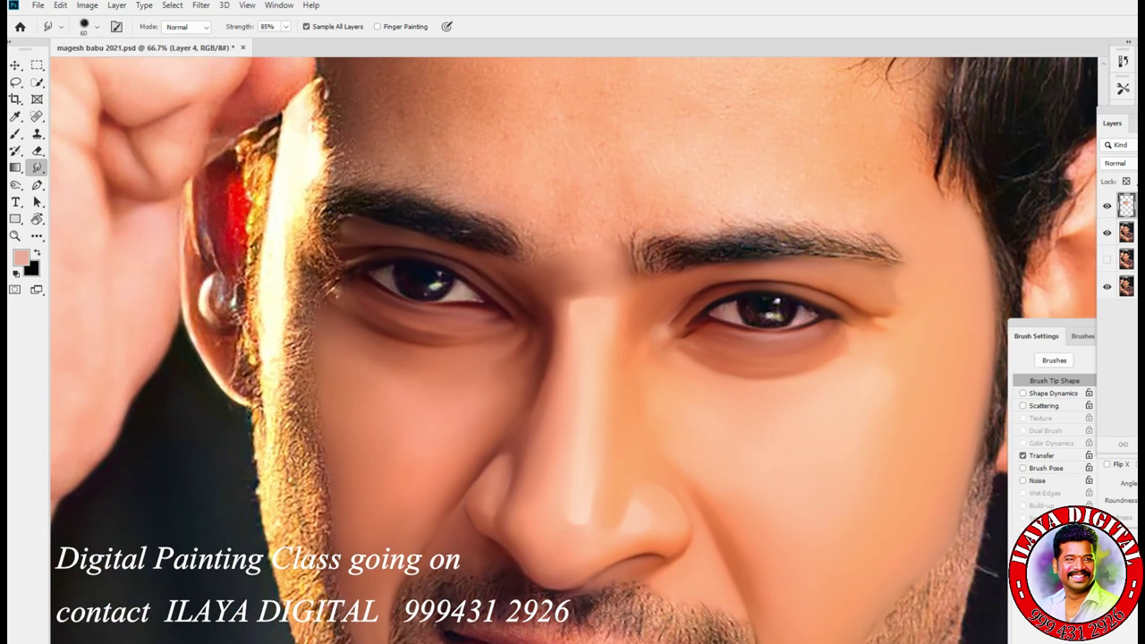
{"action": "key", "text": "ctrl+s"}
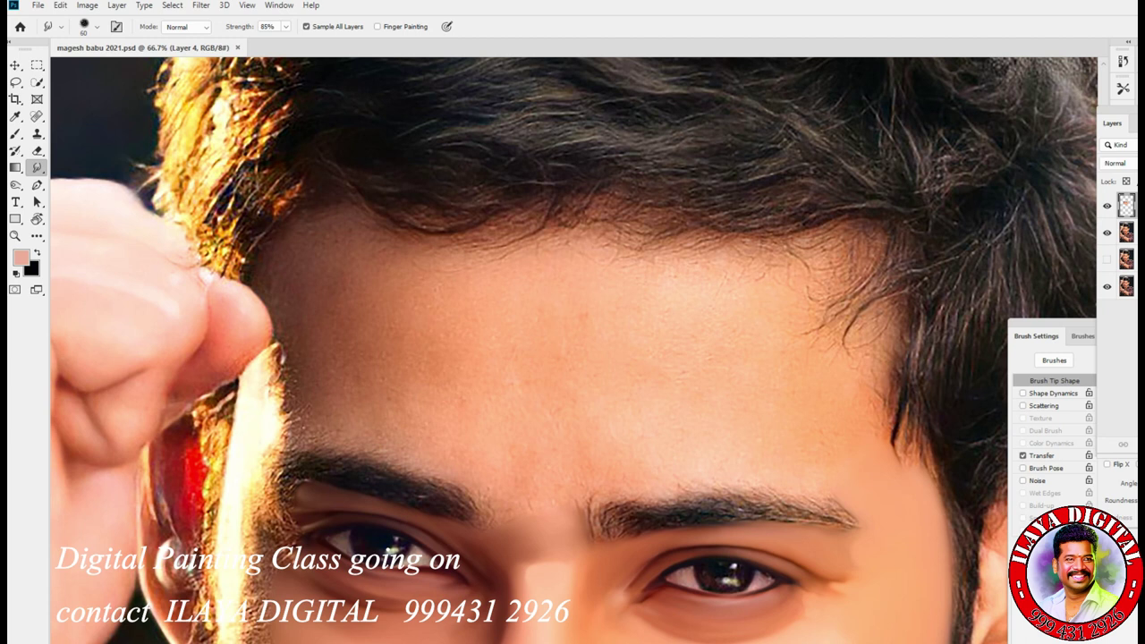
Smooth the shadowed side of the forehead and the skin along the middle hairline with a 300 to 400 px Smudge brush
{"action": "key", "text": "bracketright"}
{"action": "key", "text": "bracketright"}
{"action": "key", "text": "bracketright"}
{"action": "key", "text": "bracketright"}
{"action": "key", "text": "bracketright"}
{"action": "left_click_drag", "start_coordinate": [270, 330], "coordinate": [309, 436]}
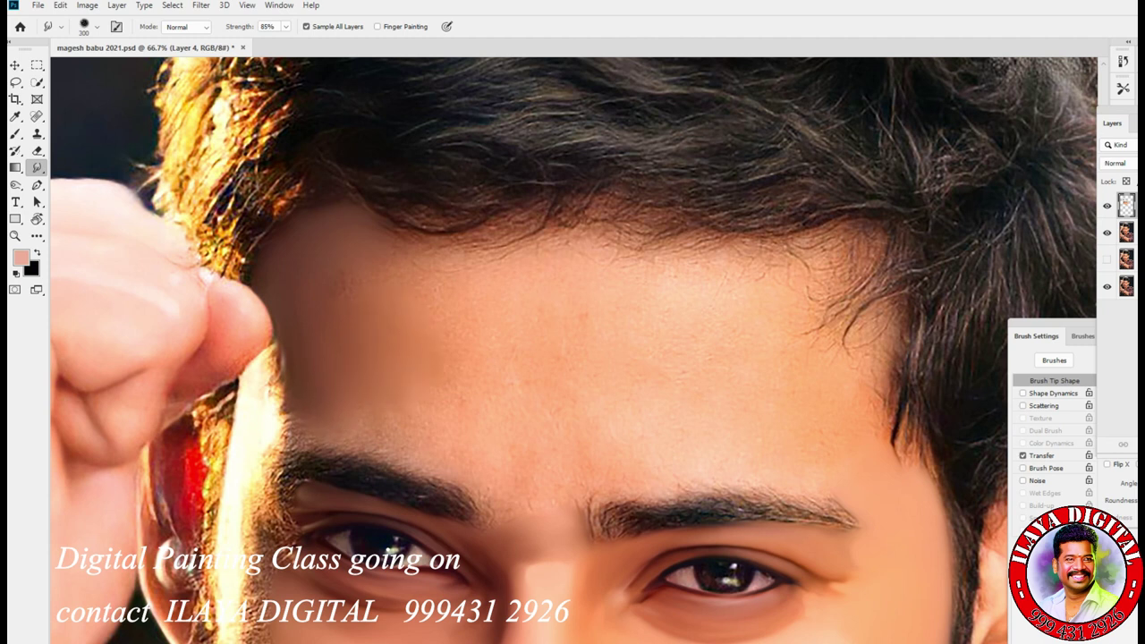
{"action": "mouse_move", "coordinate": [429, 260]}
{"action": "left_mouse_down"}
{"action": "mouse_move", "coordinate": [537, 232]}
{"action": "mouse_move", "coordinate": [443, 233]}
{"action": "mouse_move", "coordinate": [573, 219]}
{"action": "mouse_move", "coordinate": [632, 250]}
{"action": "mouse_move", "coordinate": [698, 244]}
{"action": "mouse_move", "coordinate": [557, 229]}
{"action": "mouse_move", "coordinate": [694, 249]}
{"action": "mouse_move", "coordinate": [597, 228]}
{"action": "left_mouse_up"}
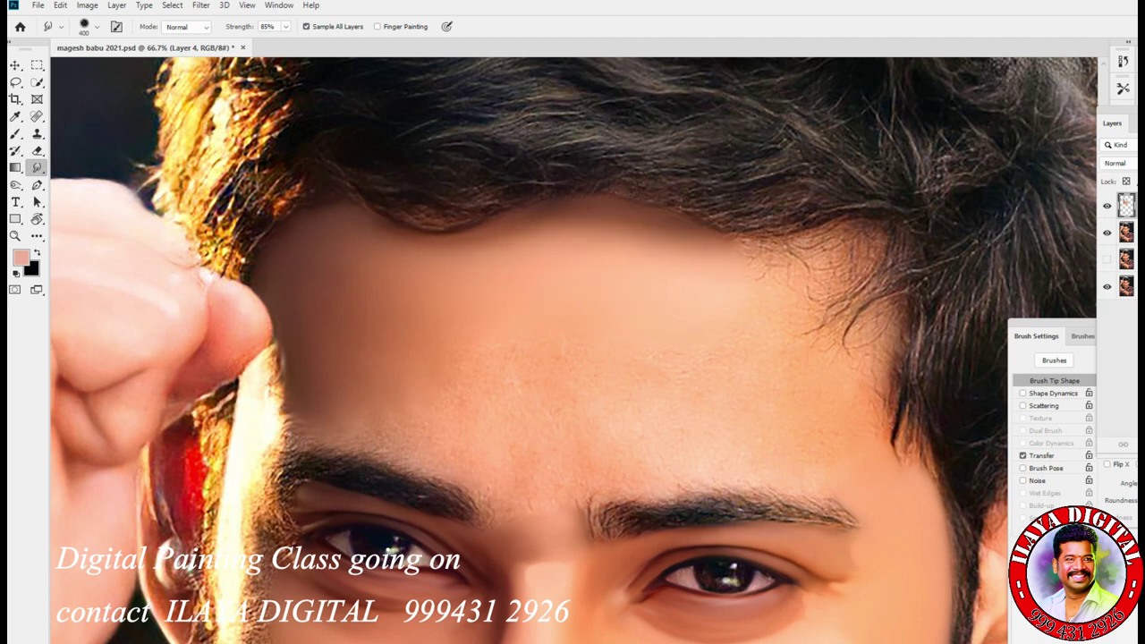
Smooth the brighter side of the forehead, its temple and hairline corner, reducing the Smudge brush to 125 px
{"action": "mouse_move", "coordinate": [864, 374]}
{"action": "left_mouse_down"}
{"action": "mouse_move", "coordinate": [908, 465]}
{"action": "mouse_move", "coordinate": [881, 407]}
{"action": "mouse_move", "coordinate": [893, 372]}
{"action": "left_mouse_up"}
{"action": "key", "text": "bracketleft"}
{"action": "key", "text": "bracketleft"}
{"action": "left_click_drag", "start_coordinate": [905, 452], "coordinate": [899, 387]}
{"action": "mouse_move", "coordinate": [922, 432]}
{"action": "left_mouse_down"}
{"action": "mouse_move", "coordinate": [922, 465]}
{"action": "mouse_move", "coordinate": [874, 305]}
{"action": "left_mouse_up"}
{"action": "key", "text": "bracketleft"}
{"action": "key", "text": "bracketleft"}
{"action": "left_click_drag", "start_coordinate": [896, 374], "coordinate": [875, 320]}
{"action": "left_click_drag", "start_coordinate": [830, 269], "coordinate": [718, 240]}
{"action": "left_click_drag", "start_coordinate": [847, 249], "coordinate": [795, 225]}
{"action": "mouse_move", "coordinate": [868, 231]}
{"action": "left_mouse_down"}
{"action": "mouse_move", "coordinate": [833, 256]}
{"action": "mouse_move", "coordinate": [838, 274]}
{"action": "mouse_move", "coordinate": [805, 291]}
{"action": "left_mouse_up"}
{"action": "left_click_drag", "start_coordinate": [869, 219], "coordinate": [839, 250]}
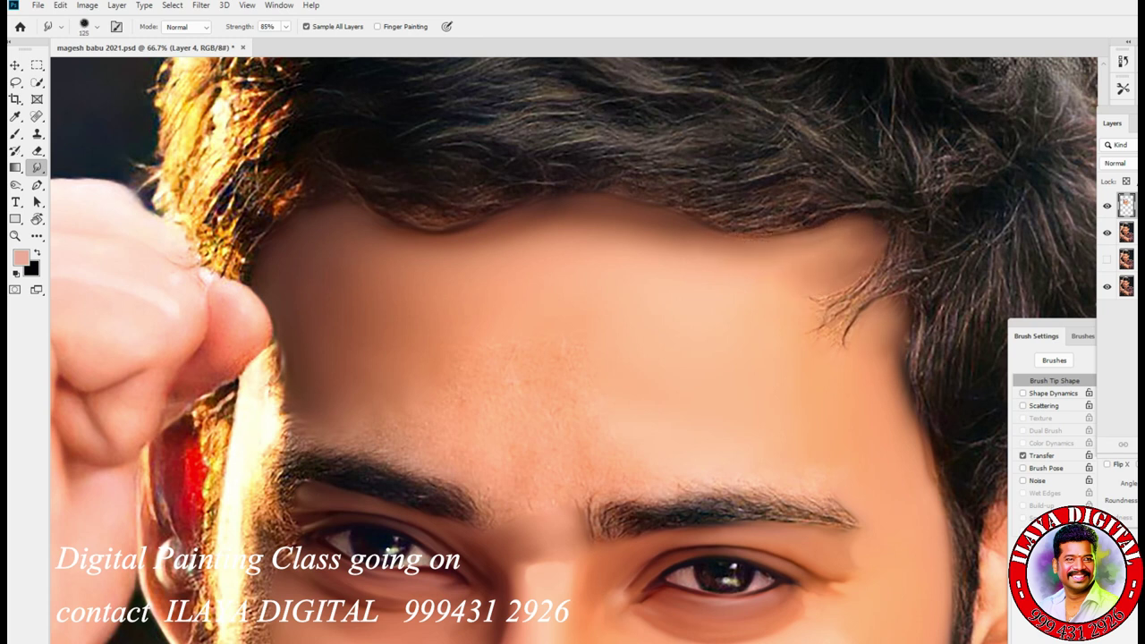
Smooth the middle of the forehead and the skin between the eyebrows with a 175 to 250 px Smudge brush
{"action": "left_click_drag", "start_coordinate": [680, 251], "coordinate": [617, 224]}
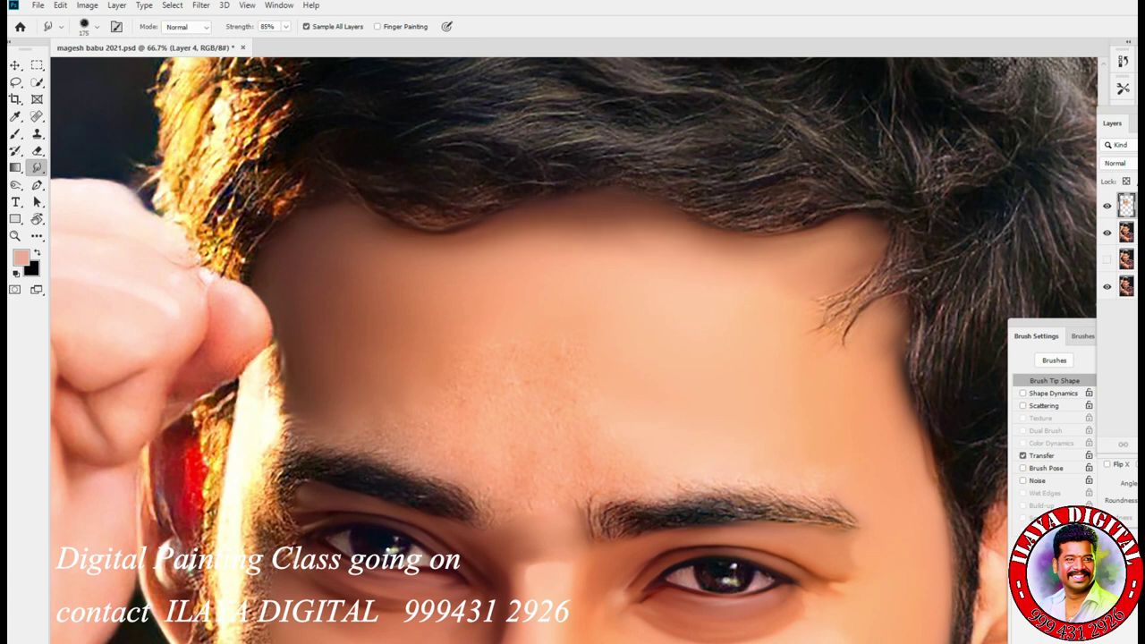
{"action": "key", "text": "bracketright"}
{"action": "left_click_drag", "start_coordinate": [372, 418], "coordinate": [447, 438]}
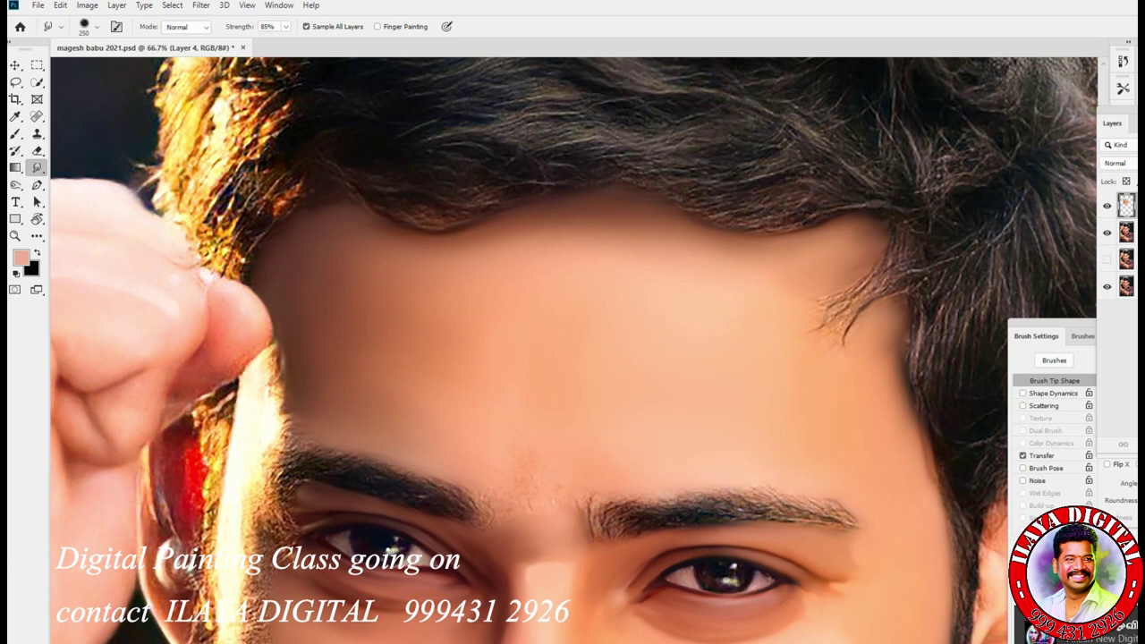
{"action": "key", "text": "bracketleft"}
{"action": "key", "text": "bracketleft"}
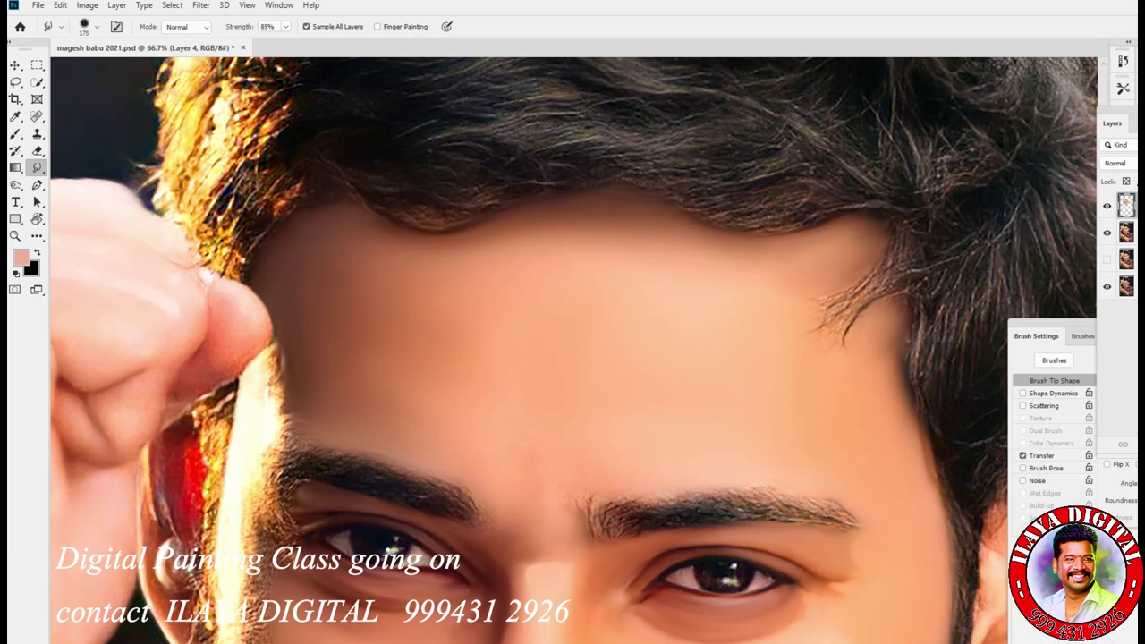
{"action": "key", "text": "bracketleft"}
{"action": "left_click_drag", "start_coordinate": [580, 514], "coordinate": [594, 516]}
{"action": "key", "text": "bracketright"}
Bring the mouth and chin into close view and save the document
{"action": "scroll", "coordinate": [573, 349], "scroll_direction": "down", "scroll_amount": 3}
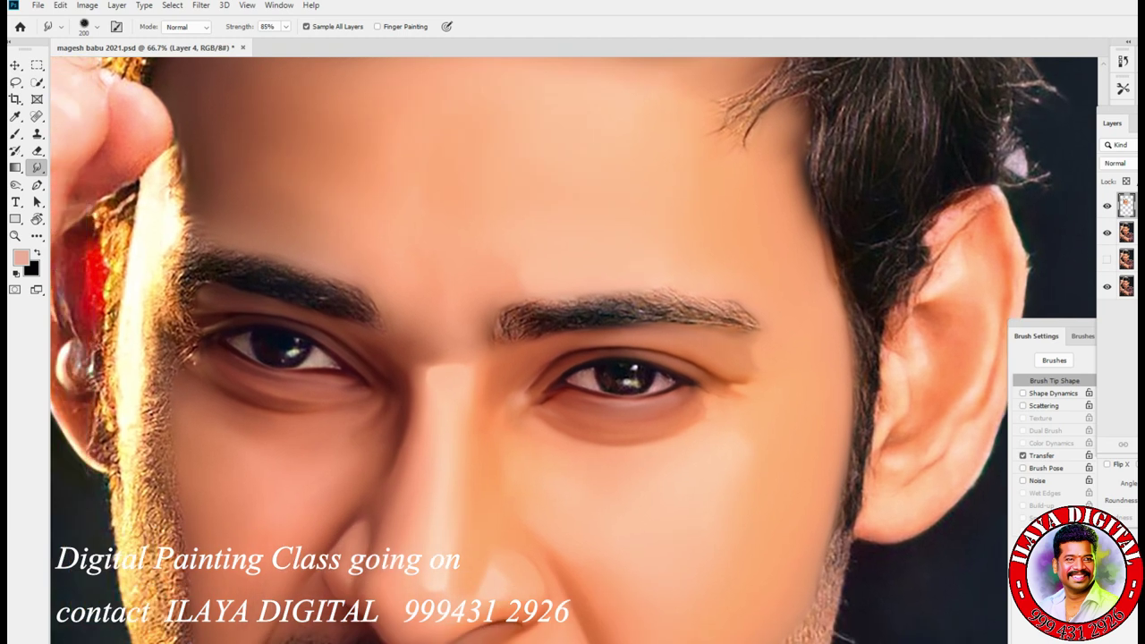
{"action": "scroll", "coordinate": [573, 349], "scroll_direction": "down", "scroll_amount": 10}
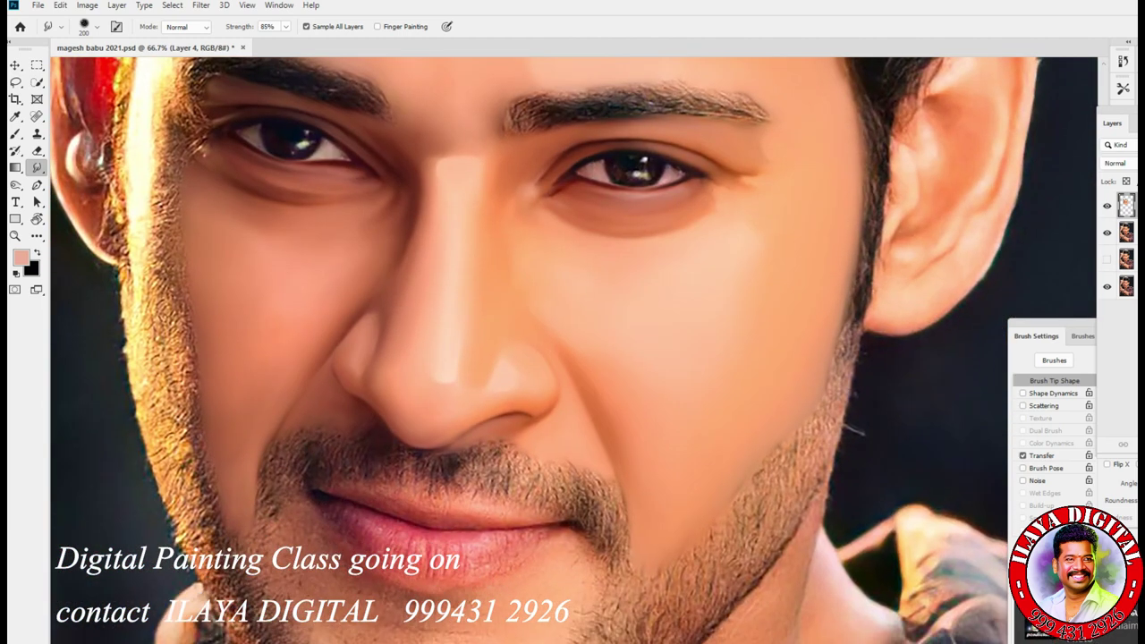
{"action": "scroll", "coordinate": [573, 349], "scroll_direction": "down", "scroll_amount": 1}
{"action": "key", "text": "ctrl+plus"}
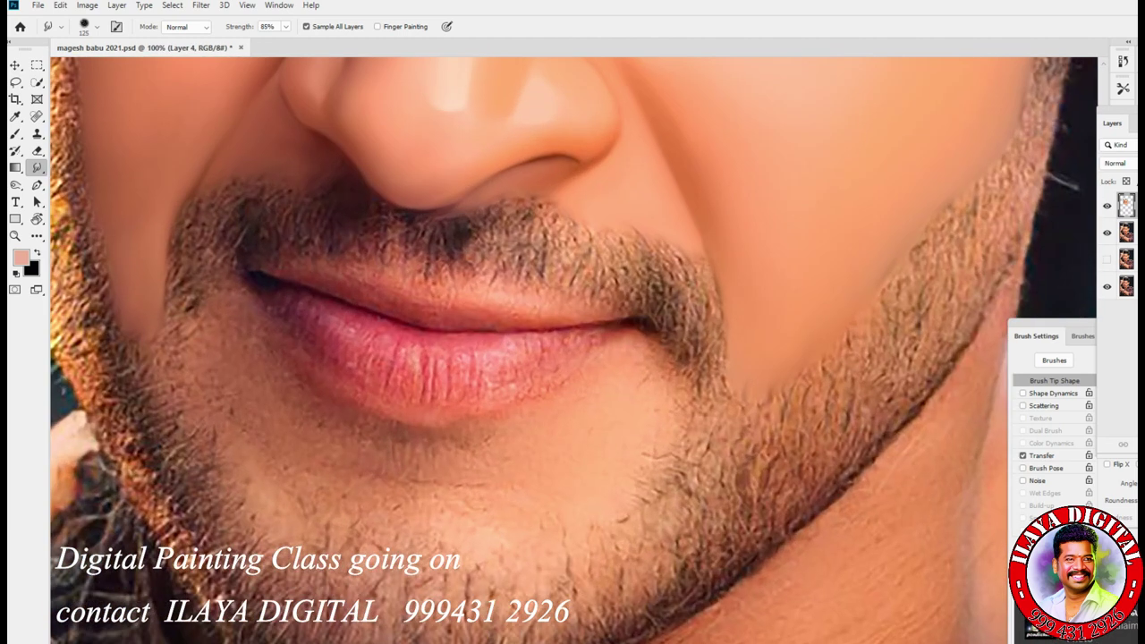
{"action": "key", "text": "ctrl+s"}
Smooth a small skin patch below the middle of the lower lip with a 70 to 50 px Smudge brush
{"action": "key", "text": "bracketleft"}
{"action": "key", "text": "bracketleft"}
{"action": "key", "text": "bracketleft"}
{"action": "key", "text": "bracketleft"}
{"action": "key", "text": "bracketleft"}
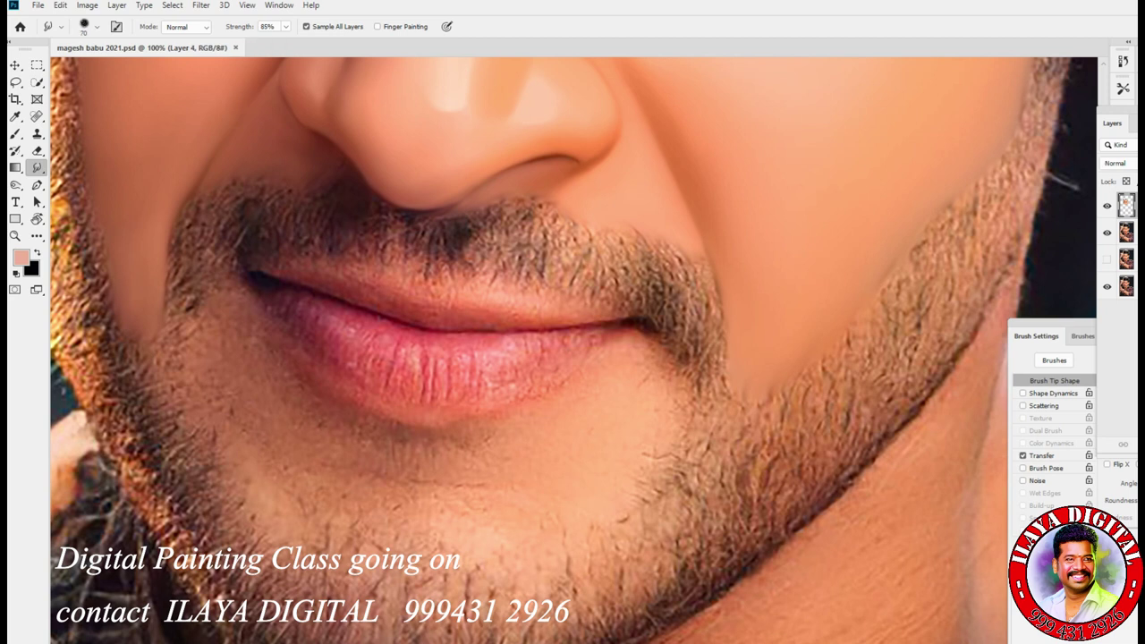
{"action": "key", "text": "bracketleft"}
{"action": "key", "text": "bracketleft"}
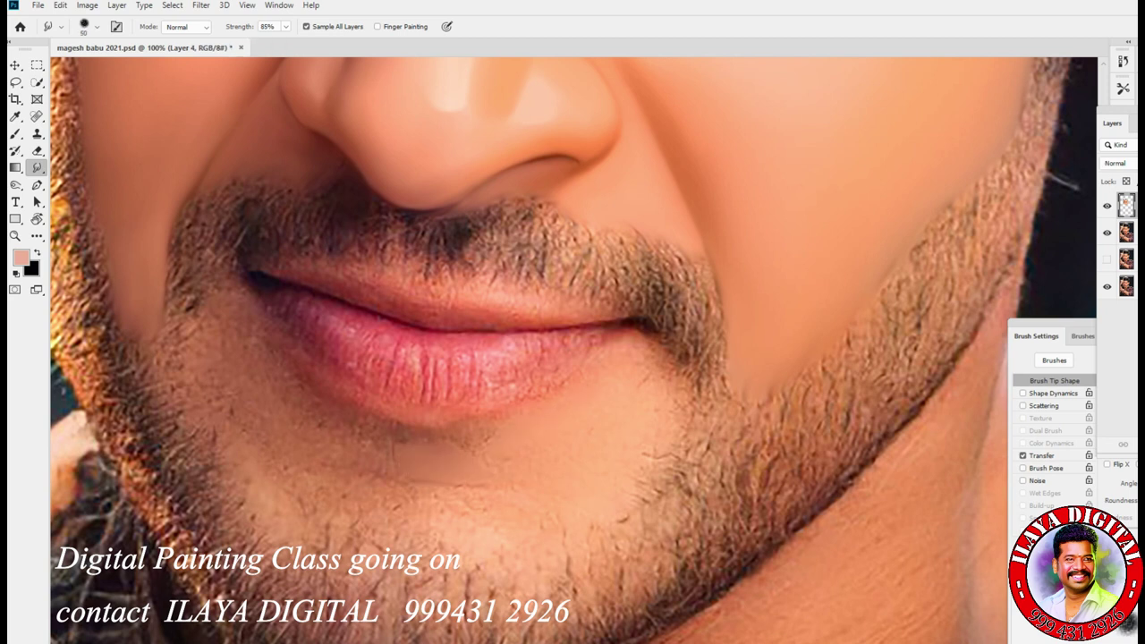
Smooth the brighter side of the chin from the mouth corner to the beard edge with a 70 to 100 px Smudge brush
{"action": "key", "text": "bracketright"}
{"action": "key", "text": "bracketright"}
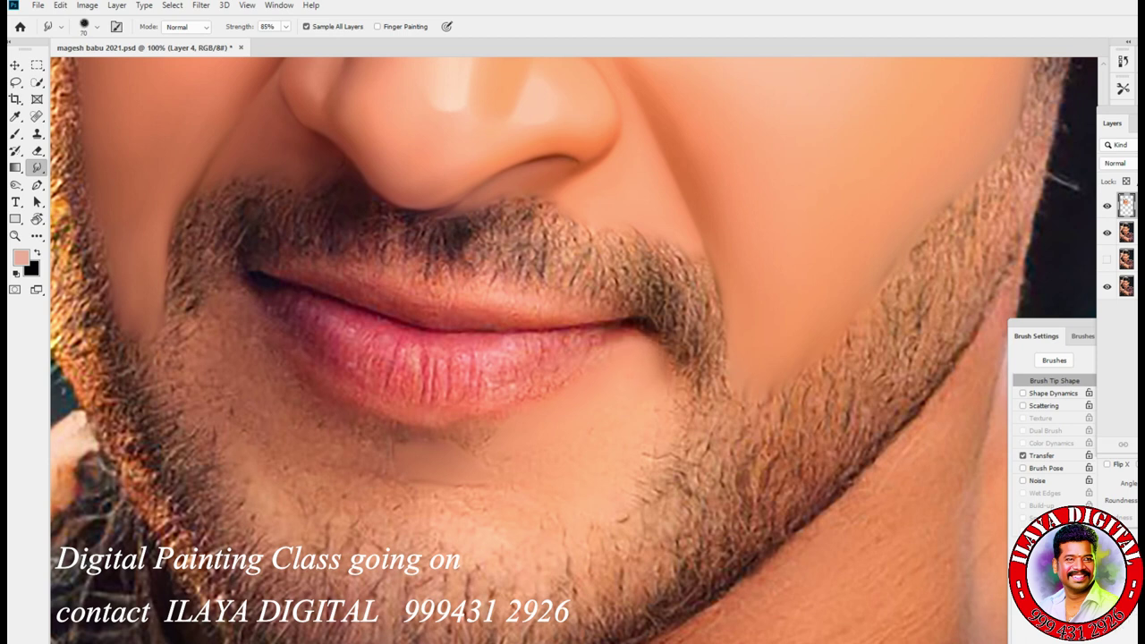
{"action": "left_click_drag", "start_coordinate": [667, 421], "coordinate": [630, 502]}
{"action": "key", "text": "bracketright"}
{"action": "key", "text": "bracketright"}
{"action": "key", "text": "bracketright"}
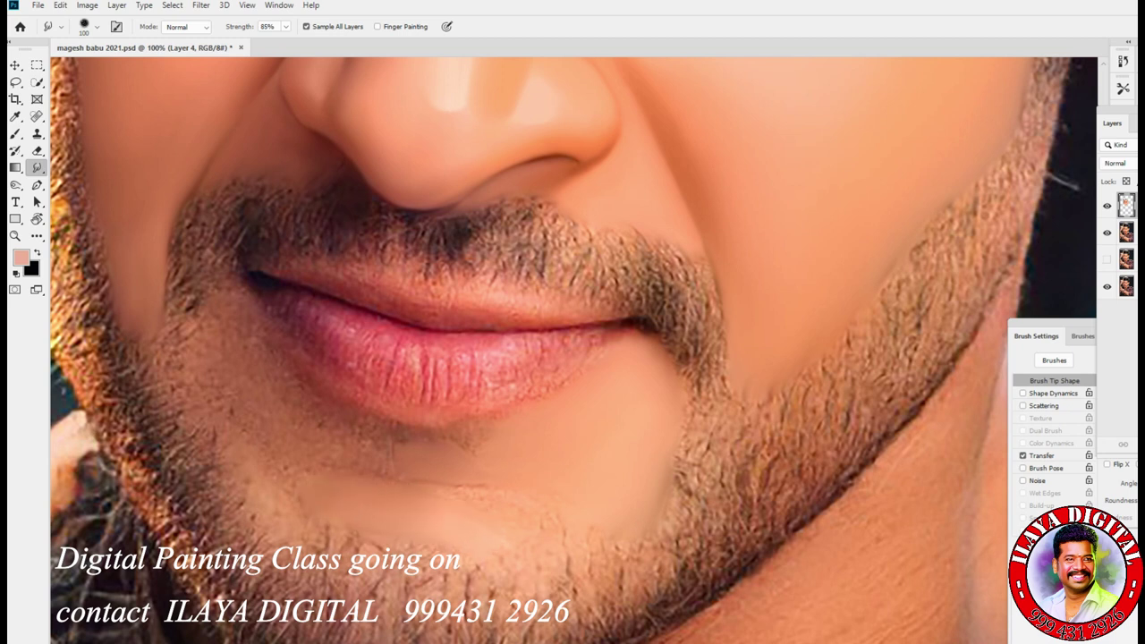
Smooth the stubble between the shadowed mouth corner and the chin with an 80 to 70 px Smudge brush
{"action": "scroll", "coordinate": [572, 349], "scroll_direction": "right", "scroll_amount": 4}
{"action": "scroll", "coordinate": [573, 349], "scroll_direction": "left", "scroll_amount": 9}
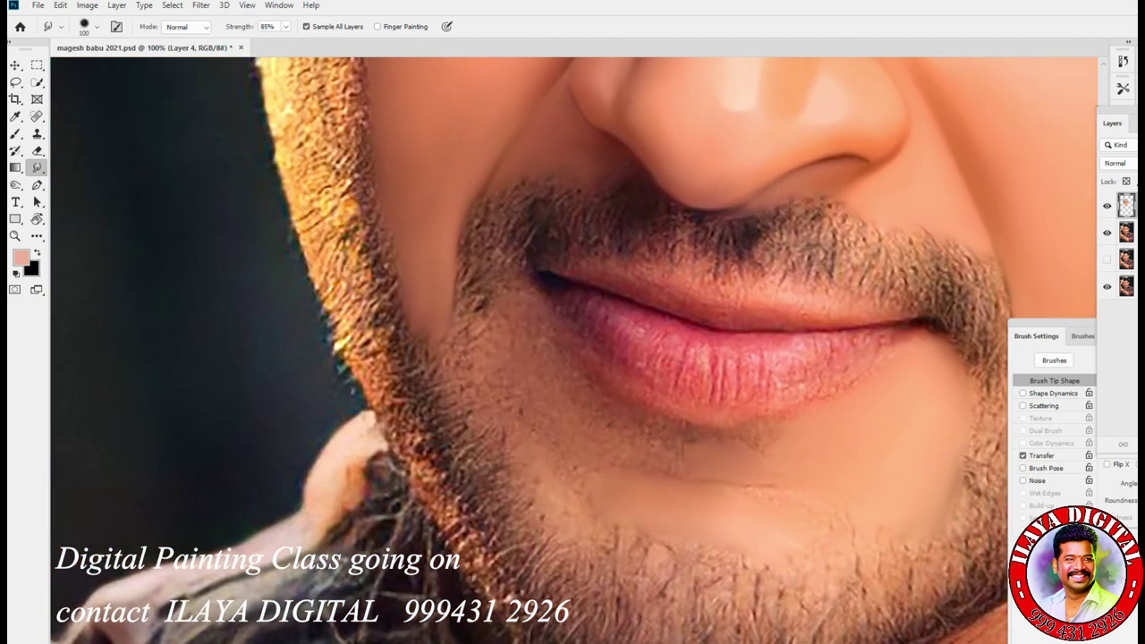
{"action": "key", "text": "bracketleft"}
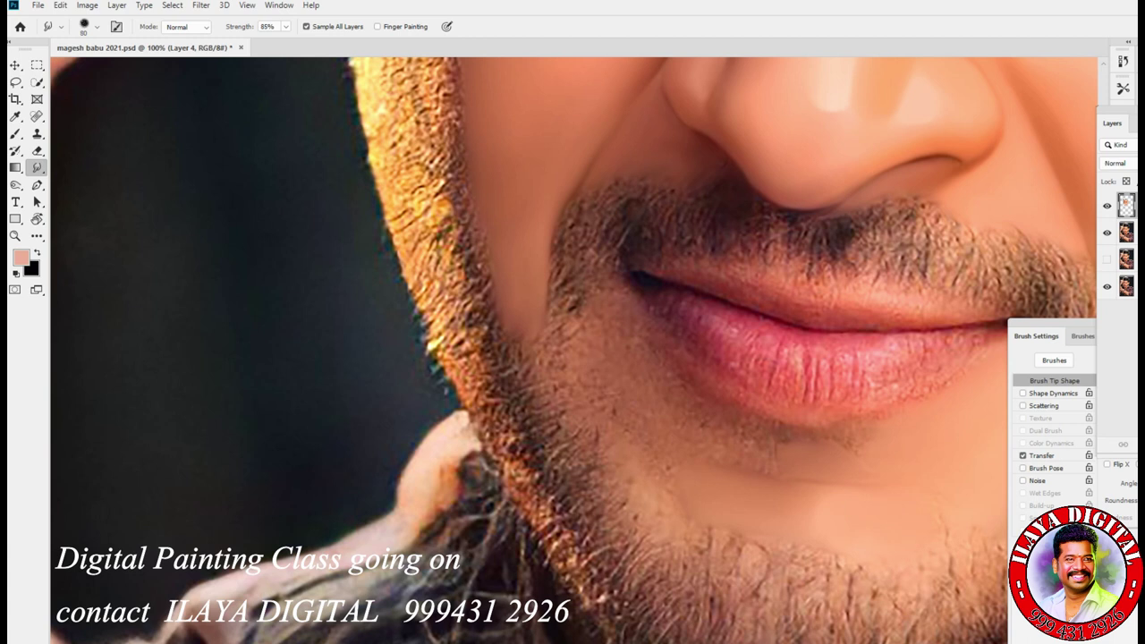
{"action": "left_click_drag", "start_coordinate": [659, 480], "coordinate": [632, 504]}
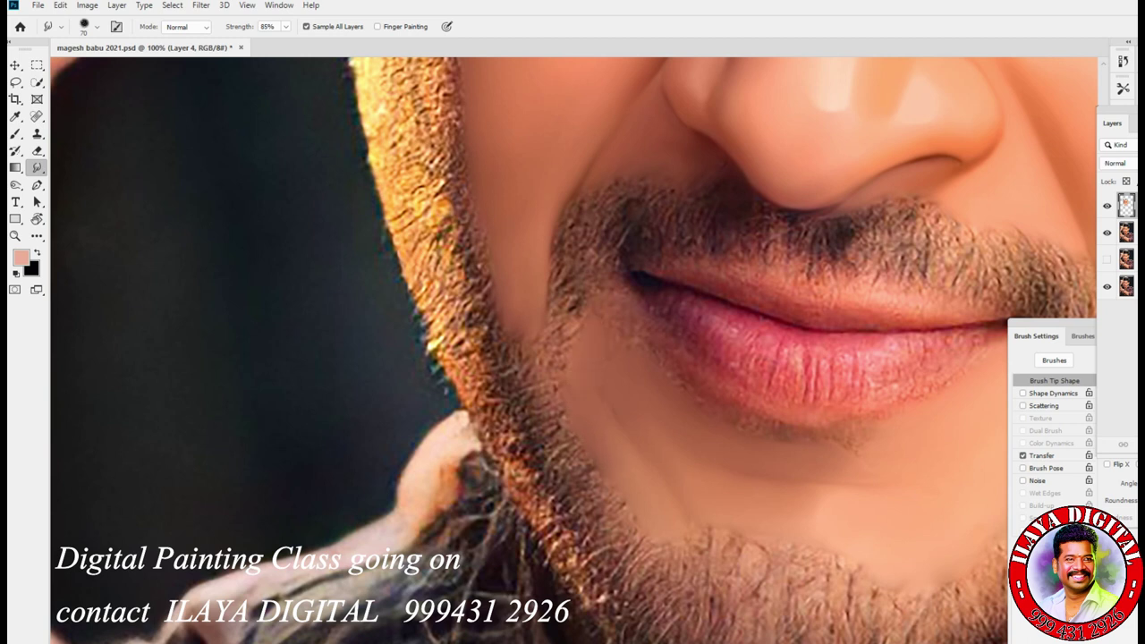
Smooth the skin along the upper edge of the chin beard with a Smudge brush of about 50 to 60 px
{"action": "mouse_move", "coordinate": [707, 546]}
{"action": "left_mouse_down"}
{"action": "mouse_move", "coordinate": [801, 548]}
{"action": "mouse_move", "coordinate": [689, 550]}
{"action": "left_mouse_up"}
{"action": "left_click_drag", "start_coordinate": [809, 562], "coordinate": [882, 593]}
{"action": "key", "text": "bracketright"}
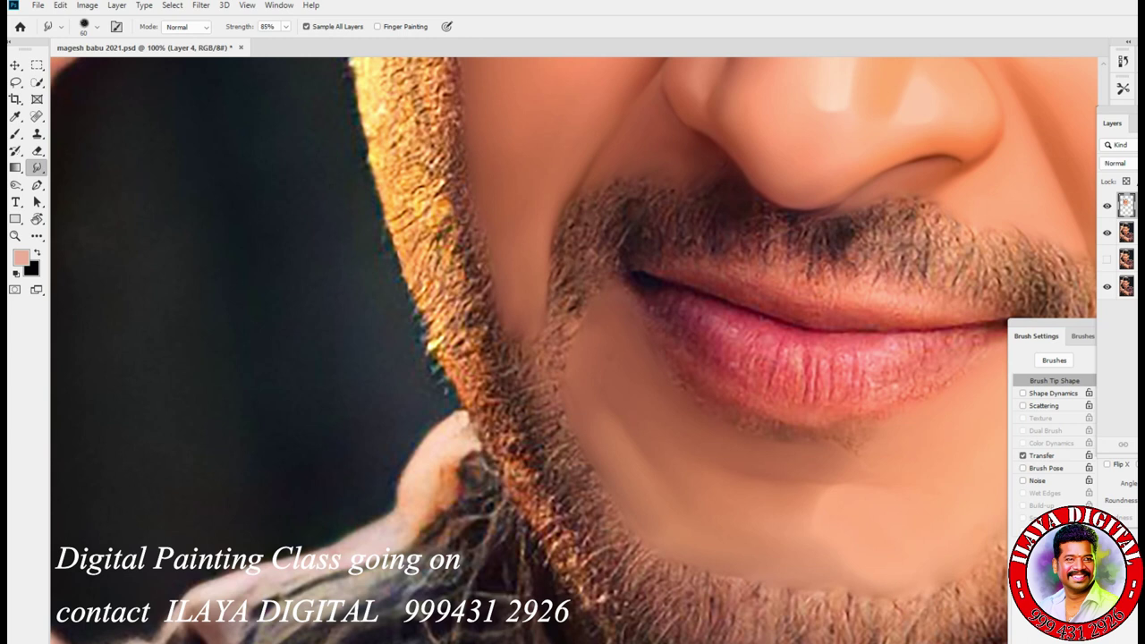
{"action": "key", "text": "bracketleft"}
{"action": "left_click_drag", "start_coordinate": [626, 402], "coordinate": [224, 358]}
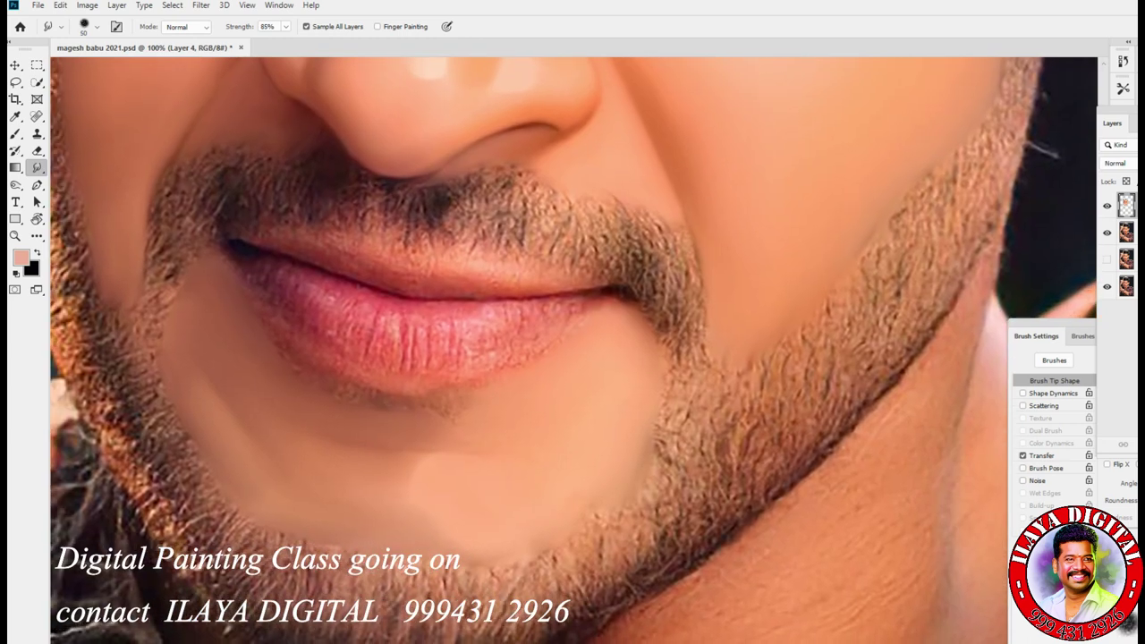
{"action": "key", "text": "bracketright"}
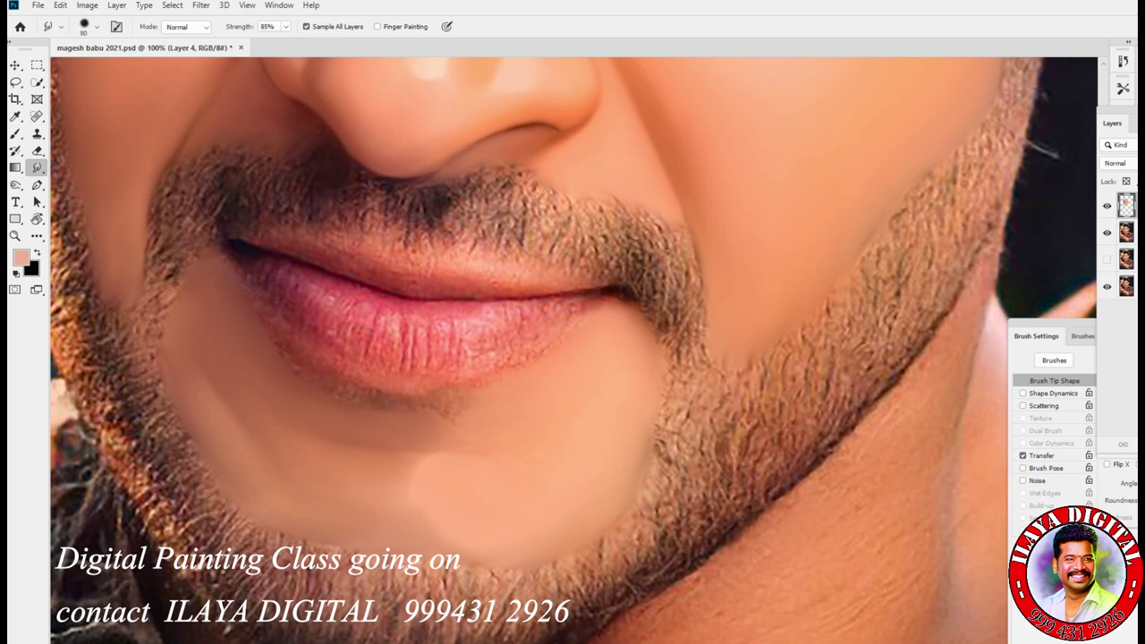
Smooth the shadow under the lower lip and the lip's shadowed lower edge with a 40 to 70 px Smudge brush
{"action": "scroll", "coordinate": [468, 437], "scroll_direction": "up", "scroll_amount": 5}
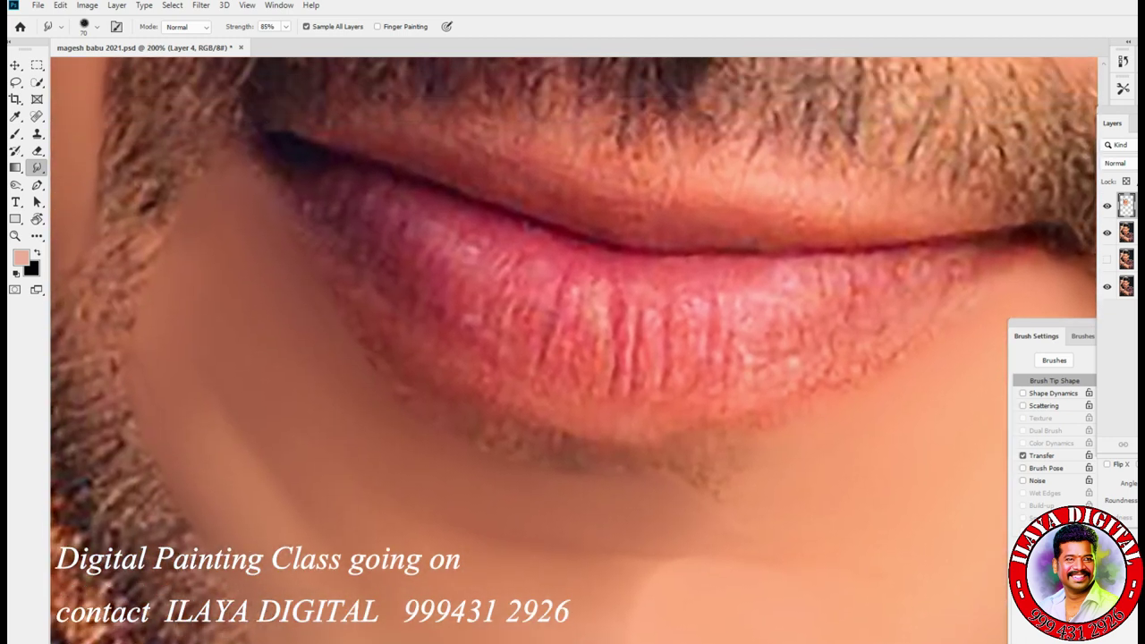
{"action": "key", "text": "bracketleft"}
{"action": "key", "text": "bracketleft"}
{"action": "key", "text": "bracketleft"}
{"action": "mouse_move", "coordinate": [665, 465]}
{"action": "left_mouse_down"}
{"action": "mouse_move", "coordinate": [696, 459]}
{"action": "mouse_move", "coordinate": [626, 490]}
{"action": "mouse_move", "coordinate": [725, 453]}
{"action": "left_mouse_up"}
{"action": "key", "text": "bracketright"}
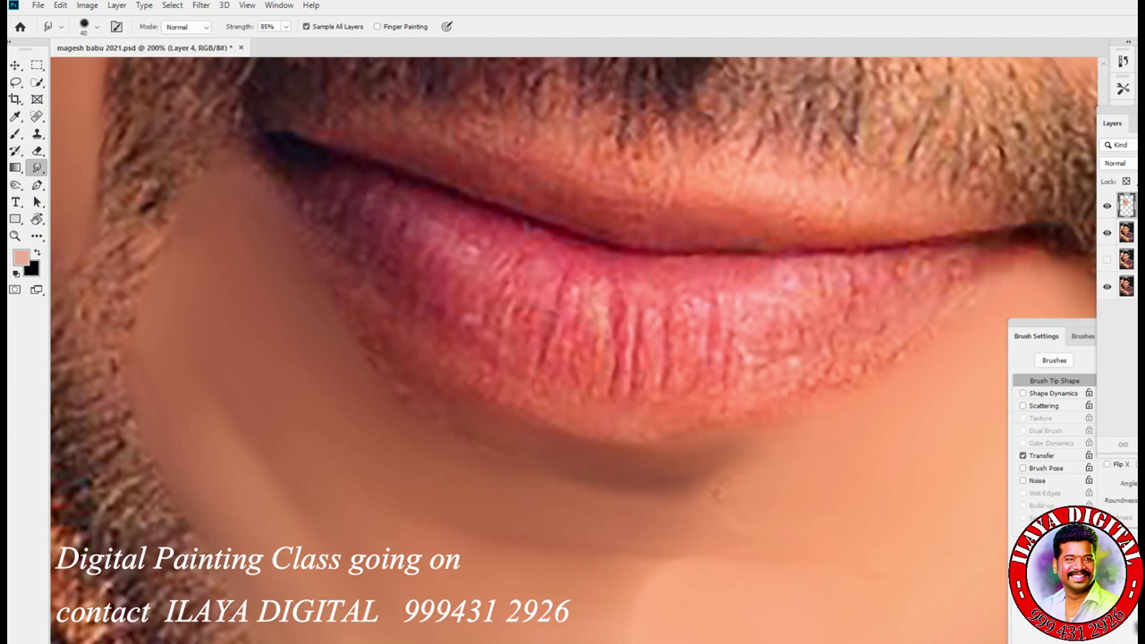
{"action": "key", "text": "bracketright"}
{"action": "key", "text": "bracketright"}
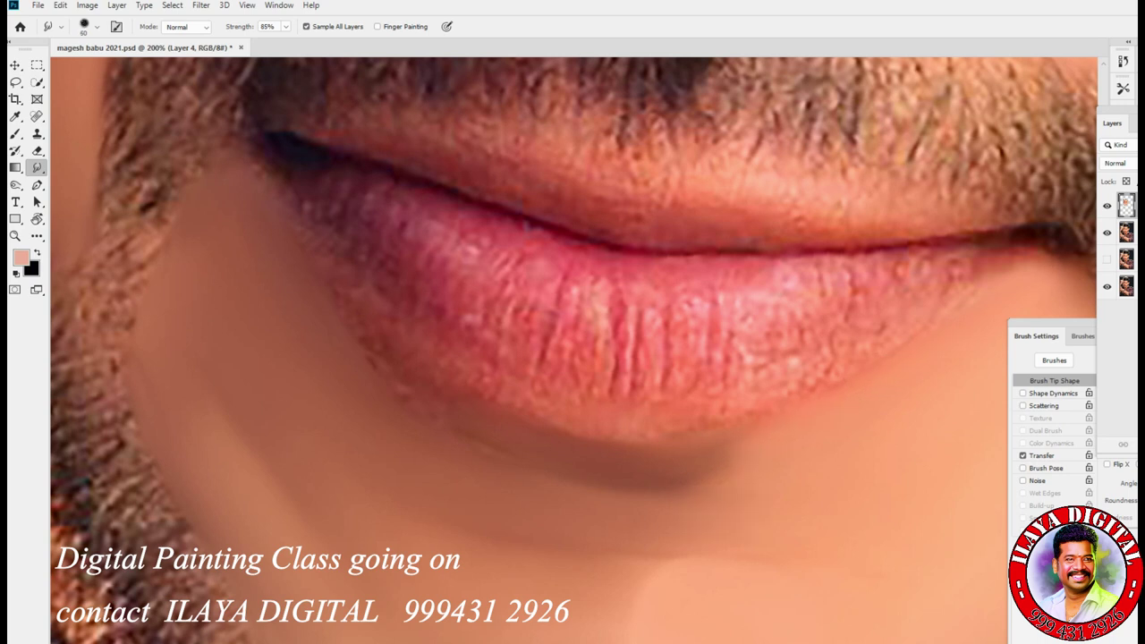
{"action": "key", "text": "bracketleft"}
{"action": "key", "text": "bracketright"}
{"action": "key", "text": "bracketright"}
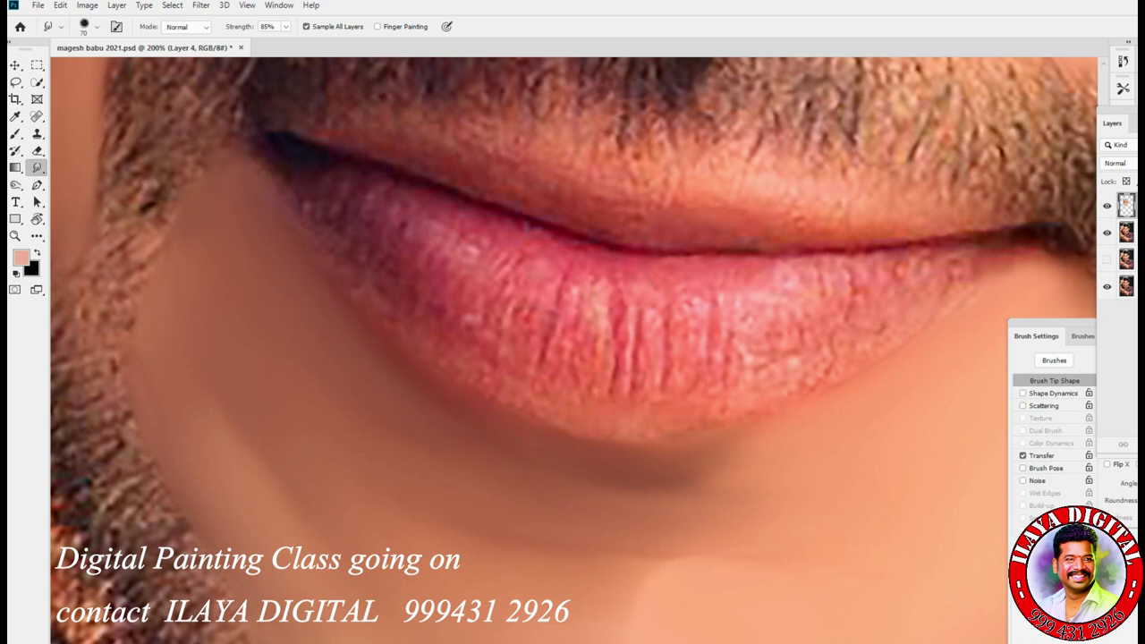
Blend the brighter end of the shadow under the lower lip into the chin with a 70 to 50 px Smudge brush
{"action": "left_click_drag", "start_coordinate": [660, 490], "coordinate": [727, 533]}
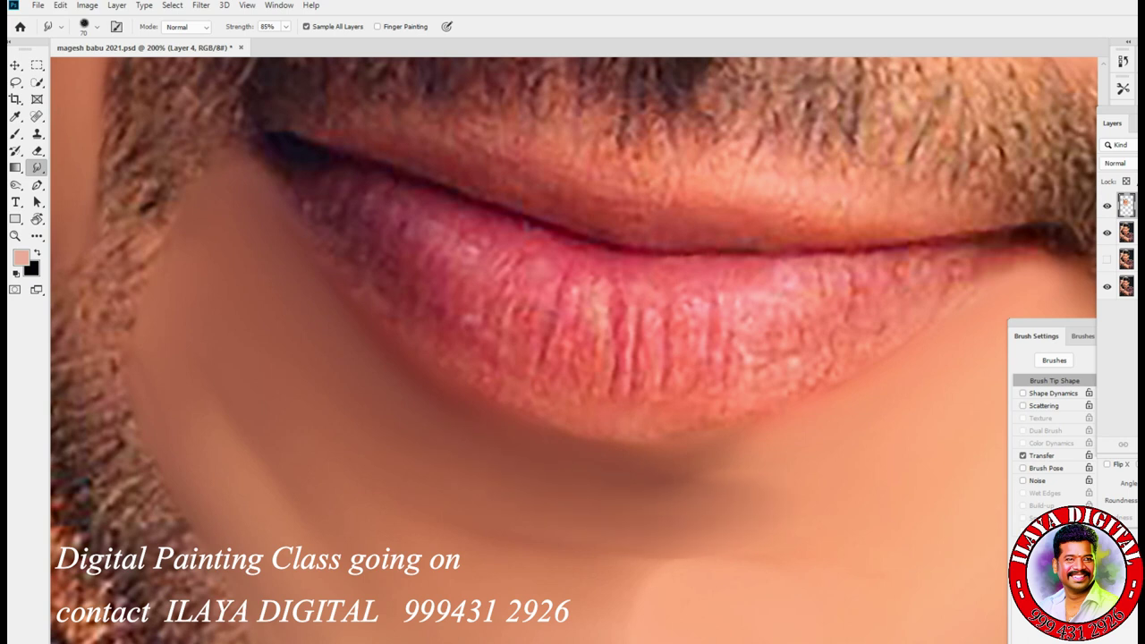
{"action": "key", "text": "bracketleft"}
{"action": "key", "text": "bracketleft"}
{"action": "key", "text": "bracketleft"}
{"action": "left_click_drag", "start_coordinate": [752, 484], "coordinate": [732, 421]}
{"action": "mouse_move", "coordinate": [774, 533]}
{"action": "left_mouse_down"}
{"action": "mouse_move", "coordinate": [707, 498]}
{"action": "mouse_move", "coordinate": [642, 499]}
{"action": "left_mouse_up"}
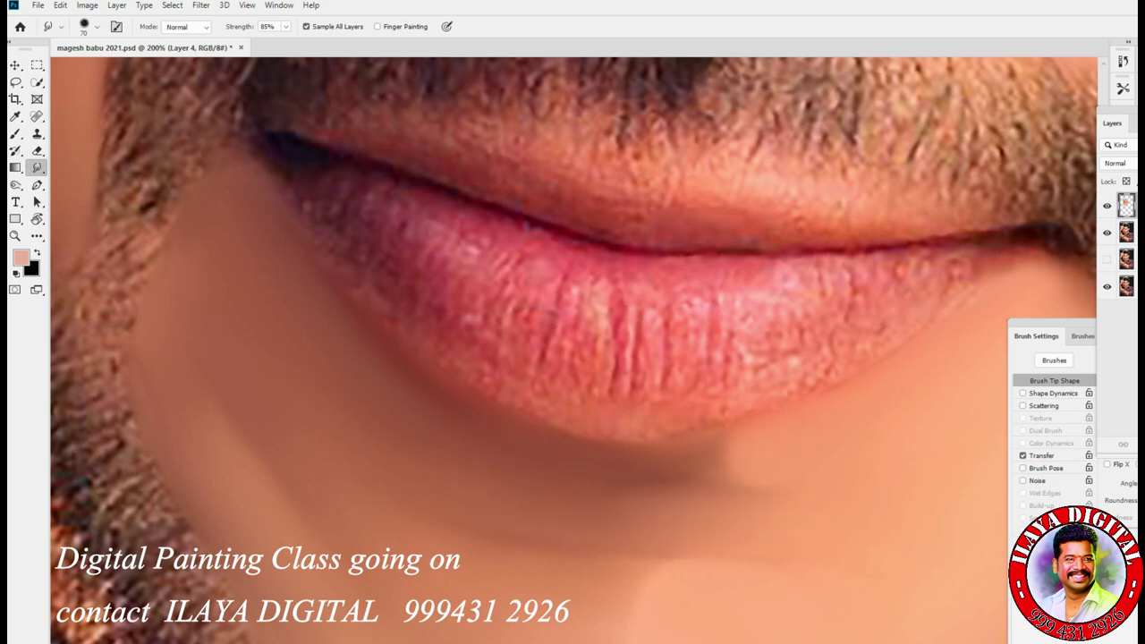
{"action": "key", "text": "bracketright"}
{"action": "key", "text": "bracketright"}
{"action": "key", "text": "bracketright"}
{"action": "left_click_drag", "start_coordinate": [775, 534], "coordinate": [734, 501]}
{"action": "key", "text": "bracketleft"}
{"action": "key", "text": "bracketleft"}
{"action": "scroll", "coordinate": [573, 349], "scroll_direction": "right", "scroll_amount": 5}
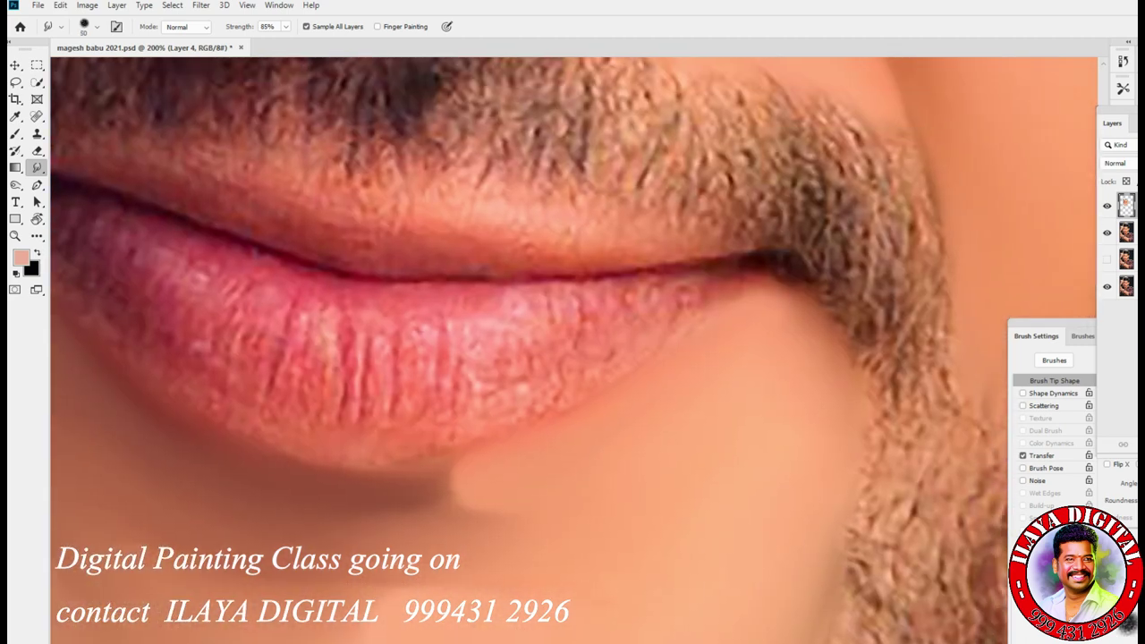
Check the smoothed skin around the mouth up close and in the whole portrait, and save the document
{"action": "scroll", "coordinate": [573, 349], "scroll_direction": "up", "scroll_amount": 3}
{"action": "left_click_drag", "start_coordinate": [752, 416], "coordinate": [721, 392]}
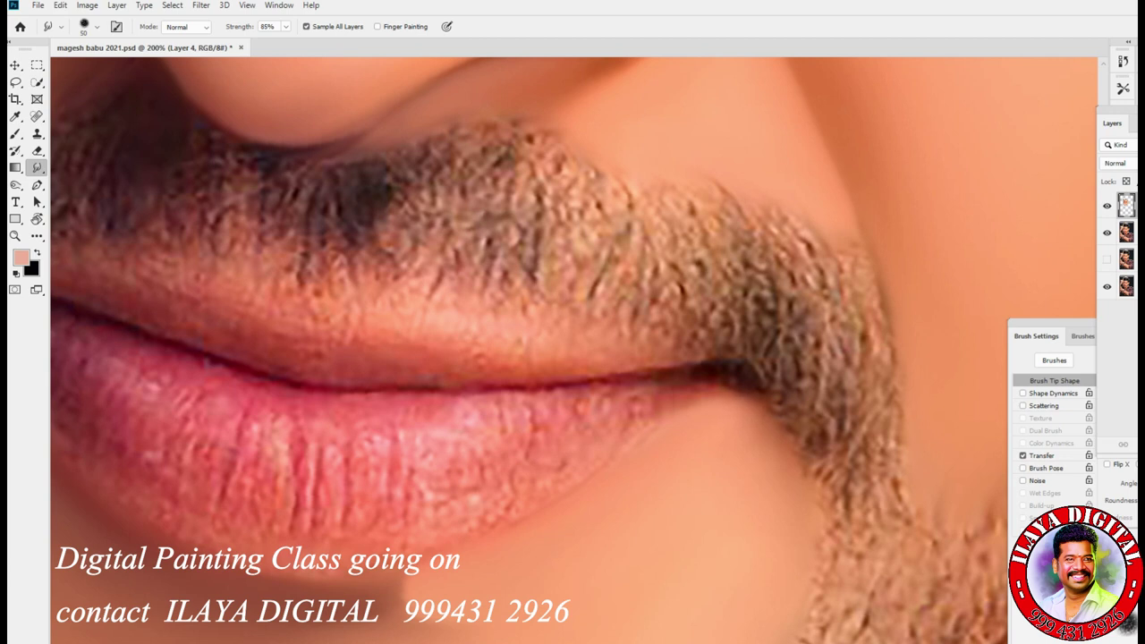
{"action": "scroll", "coordinate": [572, 349], "scroll_direction": "left", "scroll_amount": 6}
{"action": "scroll", "coordinate": [573, 349], "scroll_direction": "down", "scroll_amount": 1}
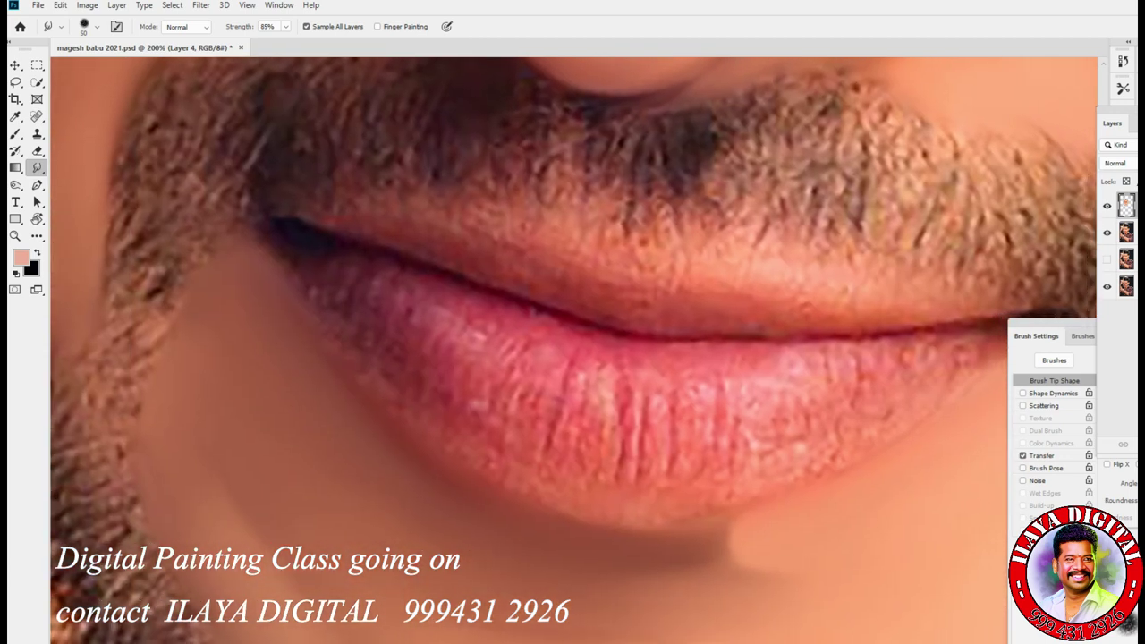
{"action": "scroll", "coordinate": [572, 349], "scroll_direction": "right", "scroll_amount": 3}
{"action": "scroll", "coordinate": [573, 349], "scroll_direction": "down", "scroll_amount": 1}
{"action": "key", "text": "ctrl+0"}
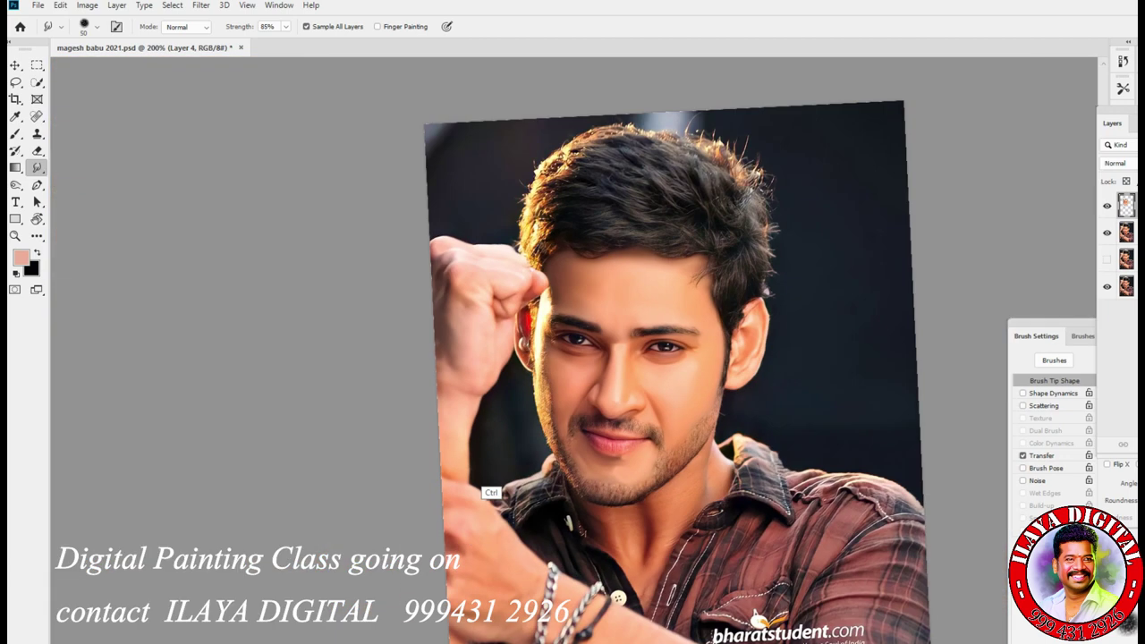
{"action": "scroll", "coordinate": [584, 493], "scroll_direction": "up", "scroll_amount": 5}
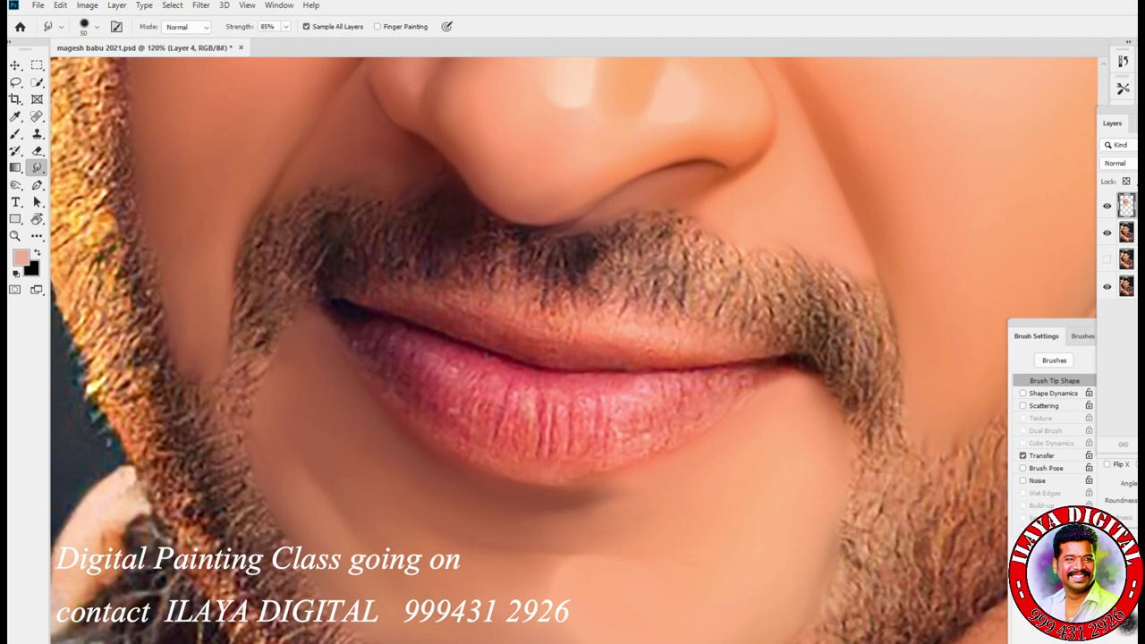
{"action": "key", "text": "ctrl+0"}
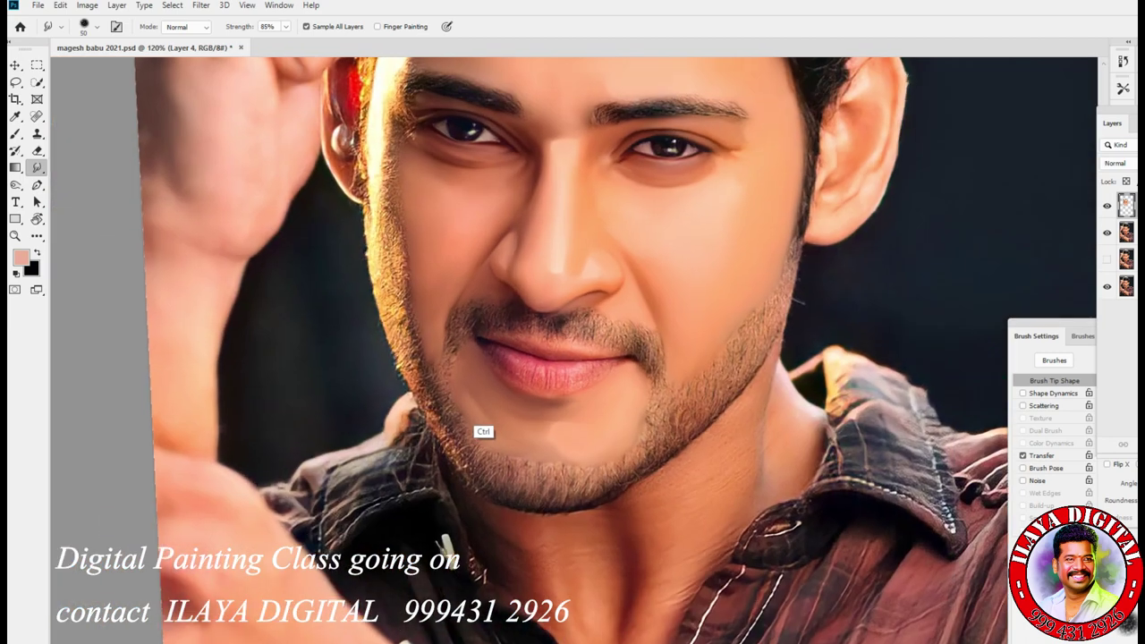
{"action": "scroll", "coordinate": [480, 435], "scroll_direction": "up", "scroll_amount": 2}
{"action": "scroll", "coordinate": [474, 473], "scroll_direction": "up", "scroll_amount": 4}
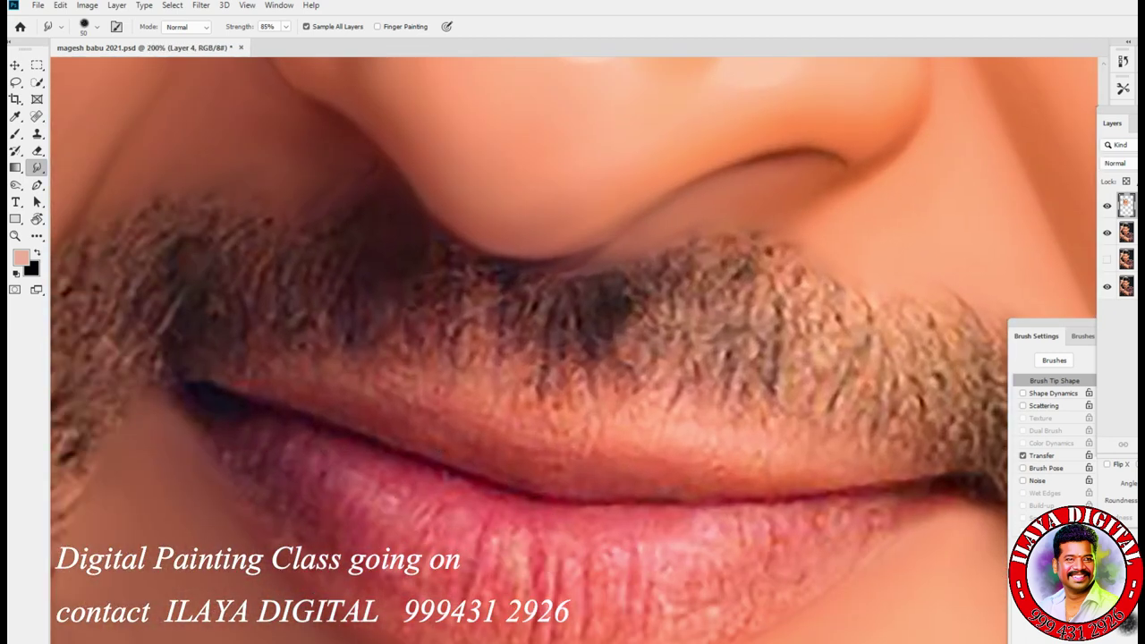
{"action": "key", "text": "ctrl+s"}
Smooth the highlights and upper band of the lower lip with a Smudge brush of about 20 to 35 px
{"action": "left_click_drag", "start_coordinate": [573, 348], "coordinate": [497, 206]}
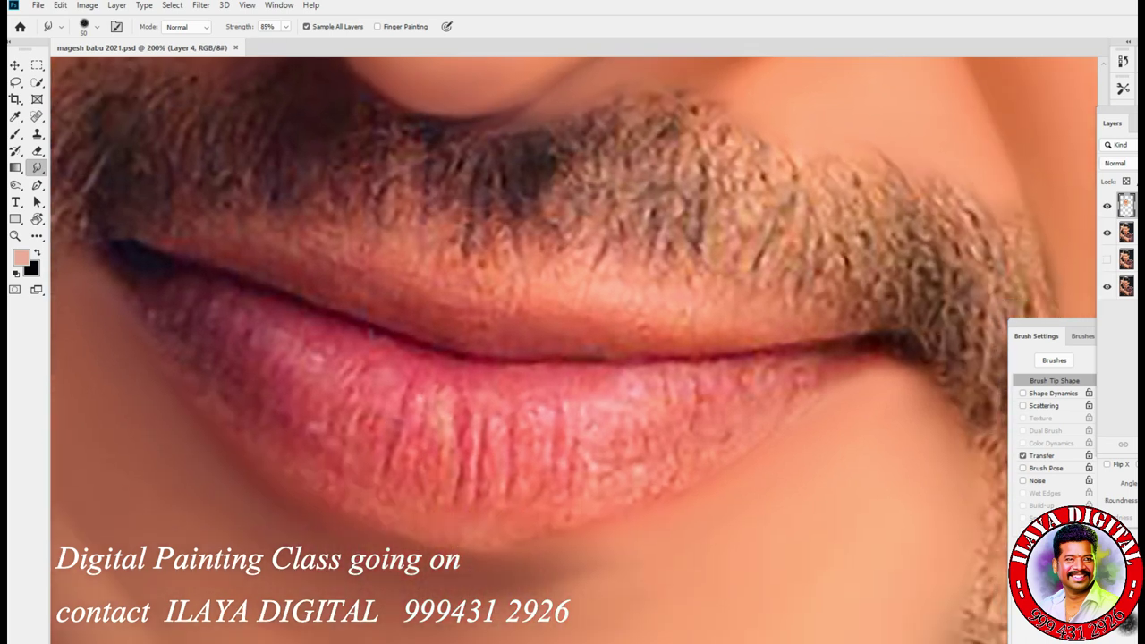
{"action": "key", "text": "bracketleft"}
{"action": "left_click", "coordinate": [439, 413]}
{"action": "left_click", "coordinate": [385, 387]}
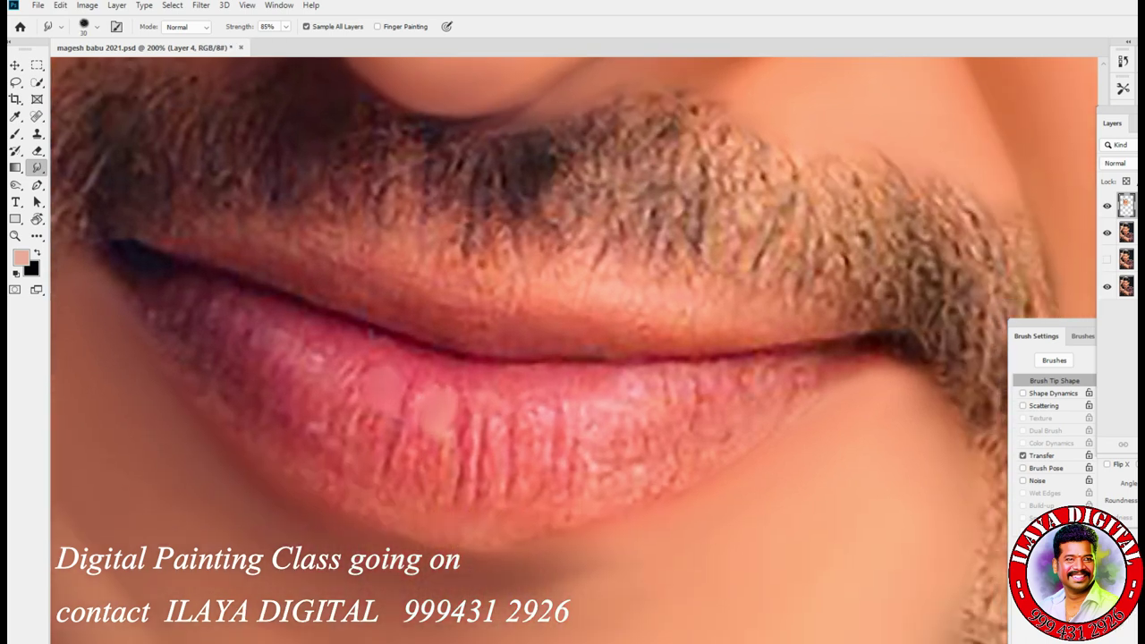
{"action": "left_click", "coordinate": [488, 425]}
{"action": "left_click", "coordinate": [537, 420]}
{"action": "left_click_drag", "start_coordinate": [582, 418], "coordinate": [658, 393]}
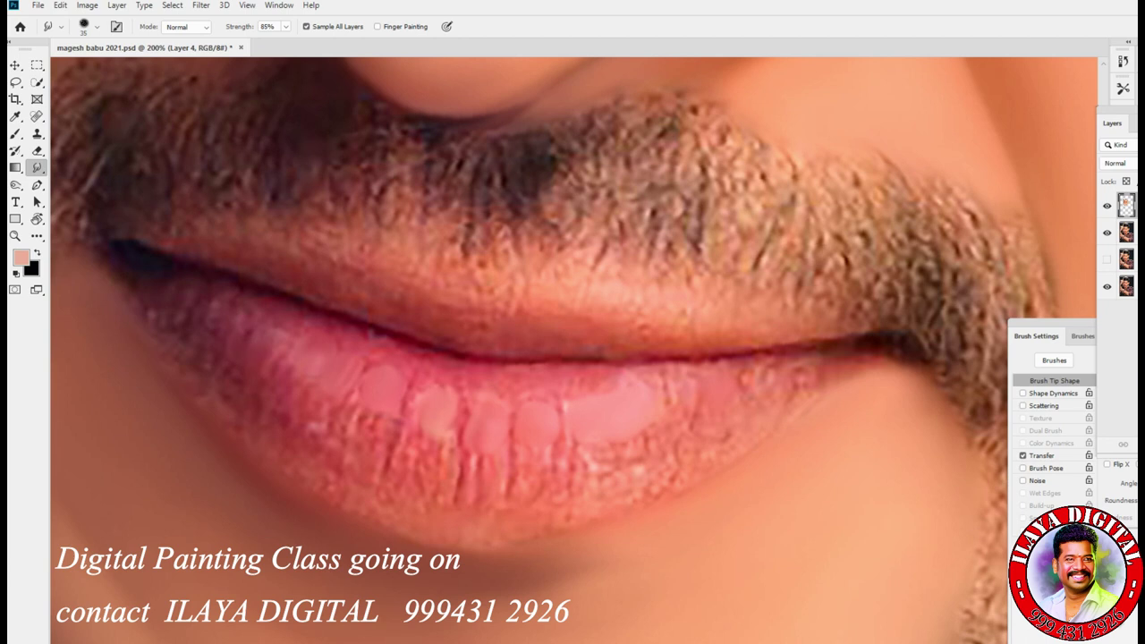
{"action": "key", "text": "bracketleft"}
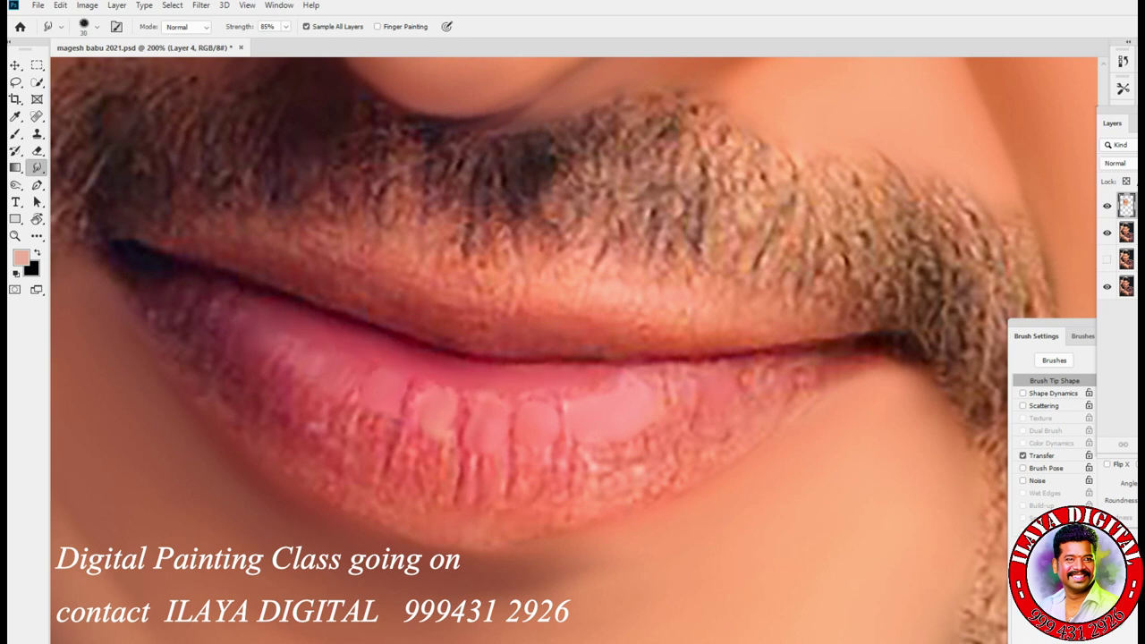
{"action": "key", "text": "bracketleft"}
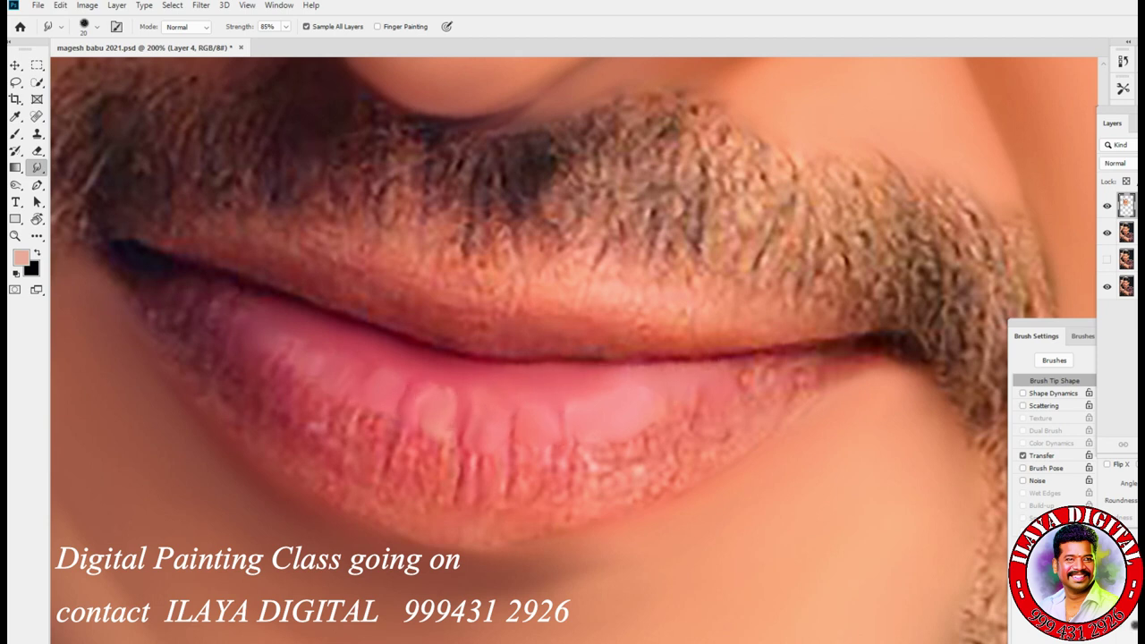
Smooth the rest of the lower lip's textured surface from the brighter to the shadowed corner with a 25 to 30 px Smudge brush
{"action": "key", "text": "bracketright"}
{"action": "mouse_move", "coordinate": [817, 351]}
{"action": "left_mouse_down"}
{"action": "mouse_move", "coordinate": [857, 344]}
{"action": "mouse_move", "coordinate": [811, 380]}
{"action": "mouse_move", "coordinate": [707, 415]}
{"action": "mouse_move", "coordinate": [757, 390]}
{"action": "left_mouse_up"}
{"action": "key", "text": "bracketright"}
{"action": "mouse_move", "coordinate": [626, 461]}
{"action": "left_mouse_down"}
{"action": "mouse_move", "coordinate": [591, 460]}
{"action": "mouse_move", "coordinate": [597, 488]}
{"action": "mouse_move", "coordinate": [652, 444]}
{"action": "mouse_move", "coordinate": [675, 449]}
{"action": "mouse_move", "coordinate": [546, 457]}
{"action": "mouse_move", "coordinate": [538, 493]}
{"action": "mouse_move", "coordinate": [570, 488]}
{"action": "mouse_move", "coordinate": [475, 478]}
{"action": "left_mouse_up"}
{"action": "mouse_move", "coordinate": [416, 431]}
{"action": "left_mouse_down"}
{"action": "mouse_move", "coordinate": [436, 447]}
{"action": "mouse_move", "coordinate": [421, 463]}
{"action": "mouse_move", "coordinate": [442, 499]}
{"action": "left_mouse_up"}
{"action": "mouse_move", "coordinate": [286, 378]}
{"action": "left_mouse_down"}
{"action": "mouse_move", "coordinate": [305, 401]}
{"action": "mouse_move", "coordinate": [277, 369]}
{"action": "mouse_move", "coordinate": [311, 426]}
{"action": "mouse_move", "coordinate": [361, 421]}
{"action": "mouse_move", "coordinate": [387, 458]}
{"action": "left_mouse_up"}
{"action": "left_click_drag", "start_coordinate": [307, 431], "coordinate": [318, 449]}
{"action": "mouse_move", "coordinate": [177, 317]}
{"action": "left_mouse_down"}
{"action": "mouse_move", "coordinate": [190, 330]}
{"action": "mouse_move", "coordinate": [229, 312]}
{"action": "left_mouse_up"}
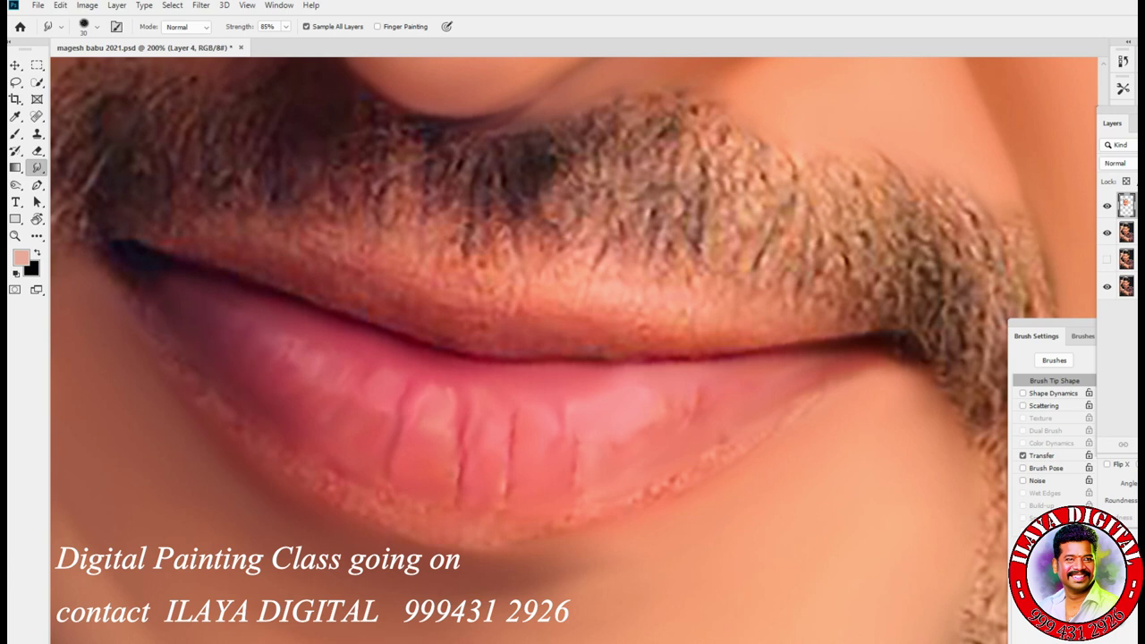
Blend the lower part of the lower lip and soften its crease ends and highlights with a 30 px Smudge brush
{"action": "left_click_drag", "start_coordinate": [315, 455], "coordinate": [320, 459]}
{"action": "left_click_drag", "start_coordinate": [419, 501], "coordinate": [503, 516]}
{"action": "left_click_drag", "start_coordinate": [356, 488], "coordinate": [387, 497]}
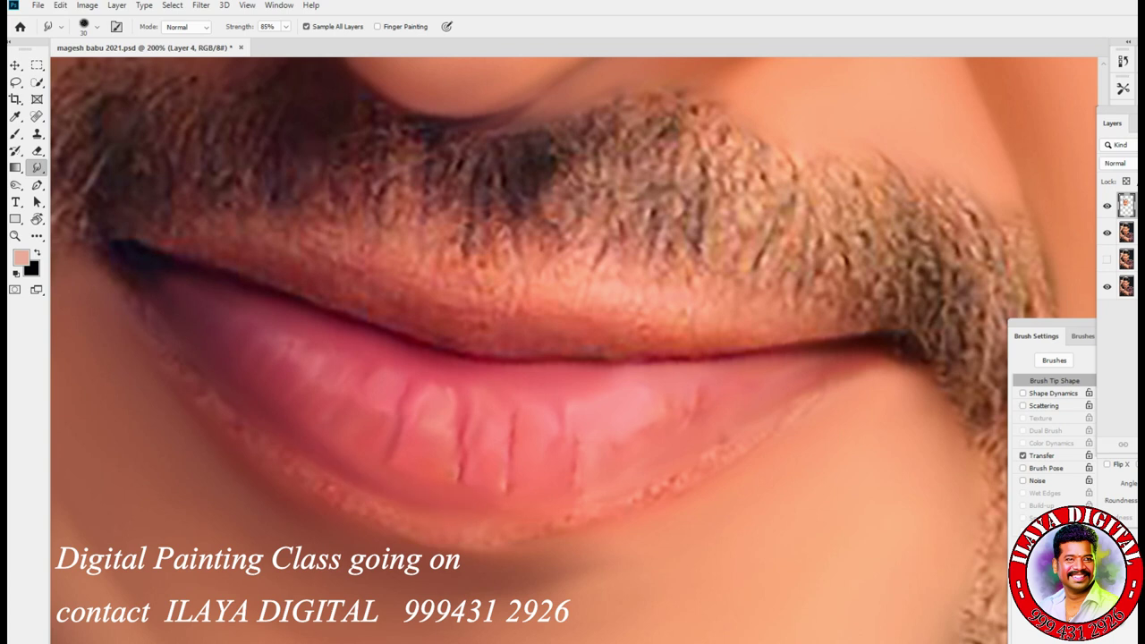
{"action": "mouse_move", "coordinate": [469, 467]}
{"action": "left_mouse_down"}
{"action": "mouse_move", "coordinate": [472, 482]}
{"action": "mouse_move", "coordinate": [511, 493]}
{"action": "left_mouse_up"}
{"action": "left_click_drag", "start_coordinate": [579, 476], "coordinate": [590, 495]}
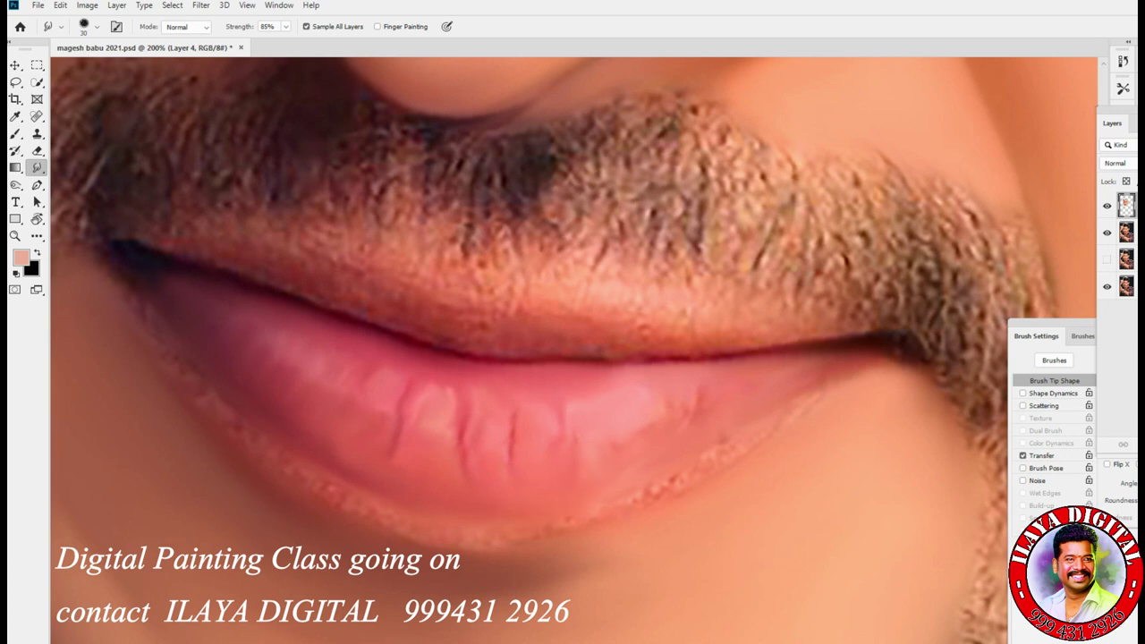
{"action": "left_click_drag", "start_coordinate": [701, 388], "coordinate": [702, 403]}
{"action": "left_click_drag", "start_coordinate": [433, 435], "coordinate": [439, 438]}
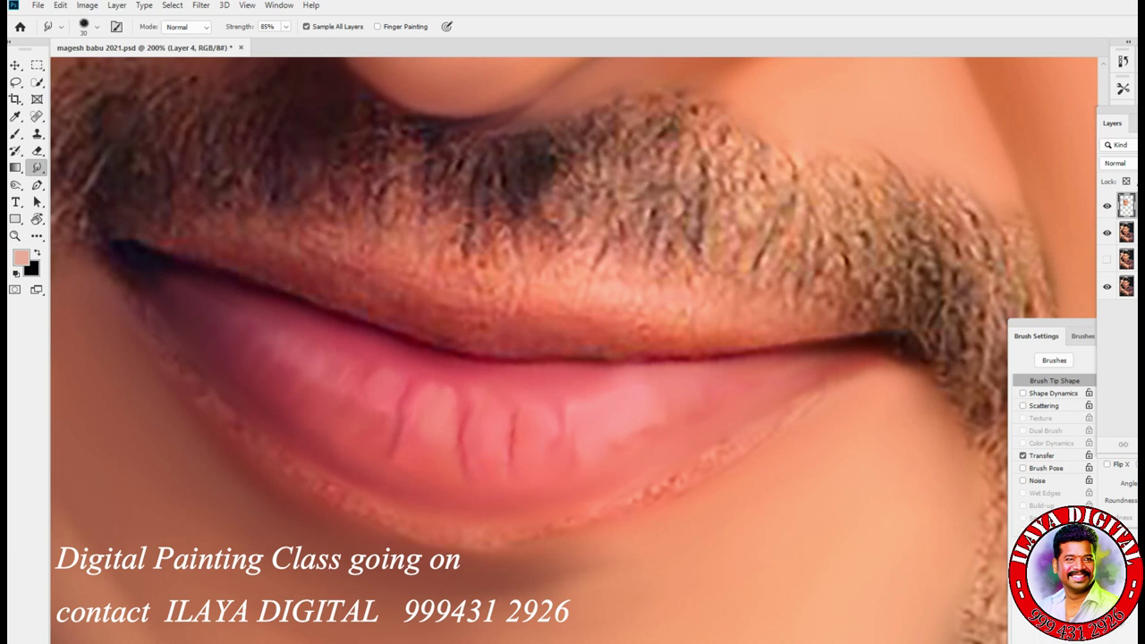
{"action": "left_click_drag", "start_coordinate": [610, 444], "coordinate": [616, 447]}
Smooth the grainy outline along the lower lip's bottom edge with a 25 px Smudge brush, raising the strength to 90%
{"action": "scroll", "coordinate": [544, 450], "scroll_direction": "down", "scroll_amount": 5}
{"action": "scroll", "coordinate": [617, 463], "scroll_direction": "up", "scroll_amount": 12}
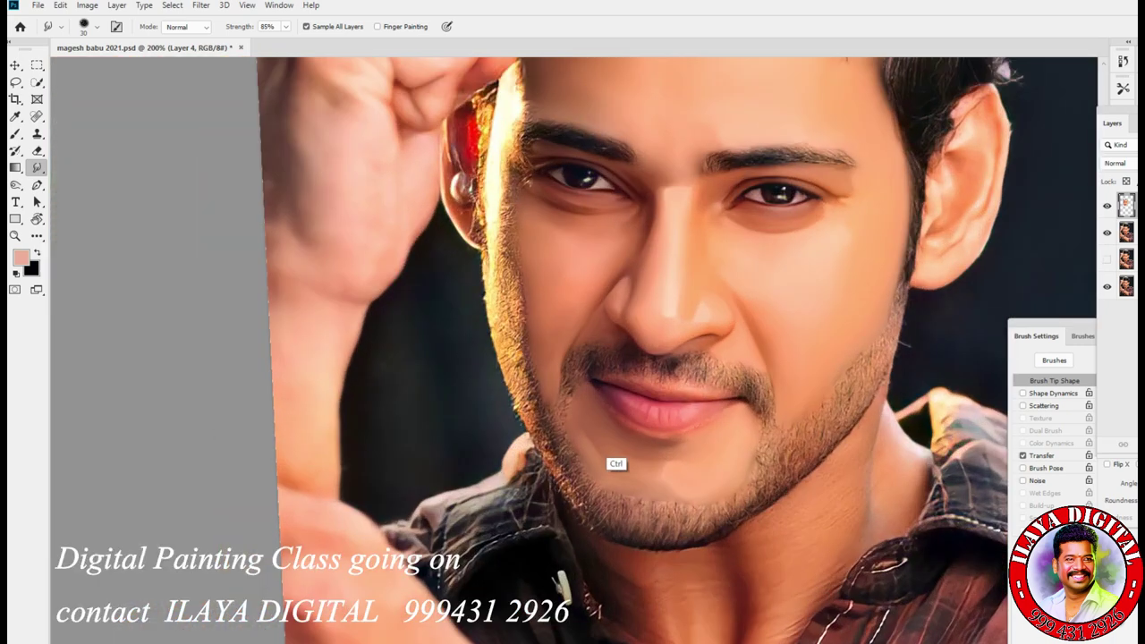
{"action": "scroll", "coordinate": [782, 499], "scroll_direction": "down", "scroll_amount": 5}
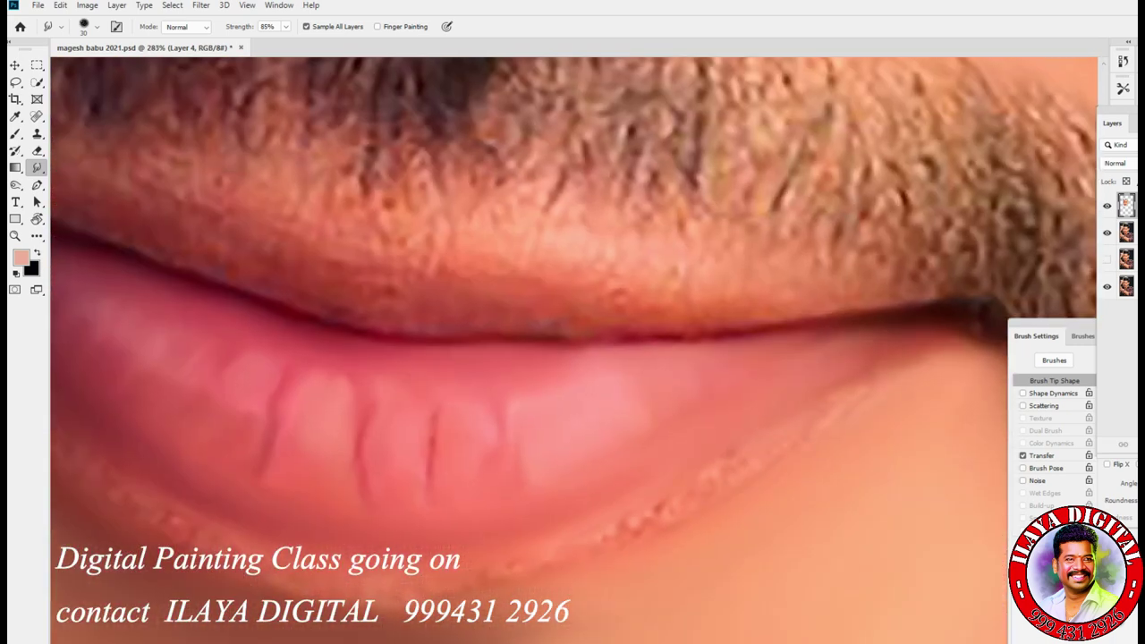
{"action": "scroll", "coordinate": [647, 486], "scroll_direction": "up", "scroll_amount": 2}
{"action": "scroll", "coordinate": [647, 486], "scroll_direction": "up", "scroll_amount": 3}
{"action": "scroll", "coordinate": [710, 474], "scroll_direction": "down", "scroll_amount": 6}
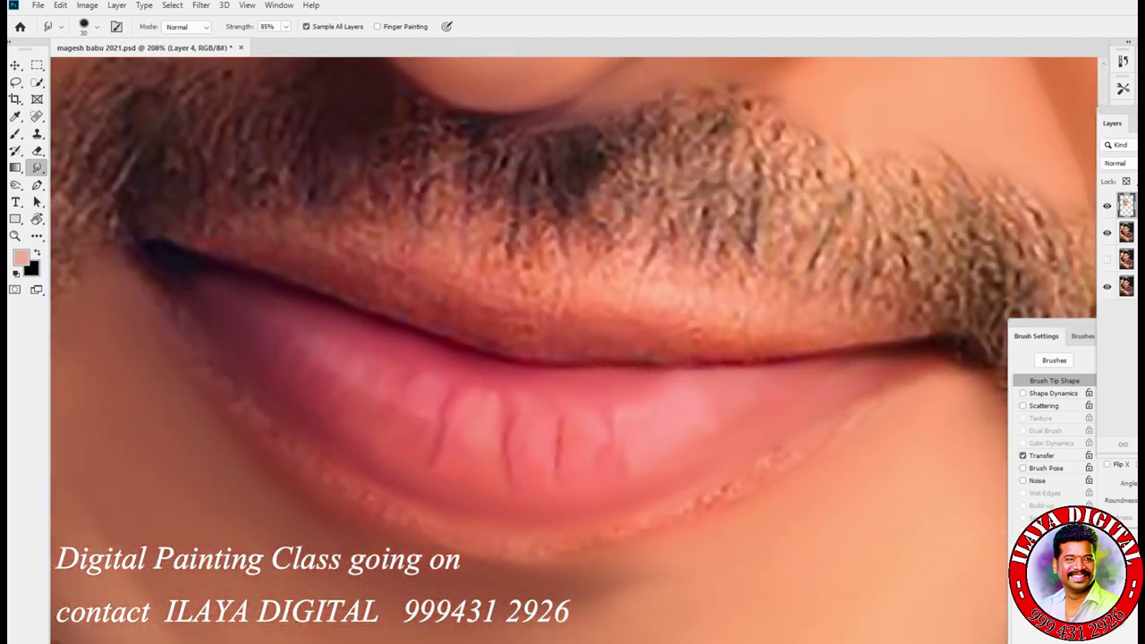
{"action": "key", "text": "bracketleft"}
{"action": "left_click_drag", "start_coordinate": [698, 504], "coordinate": [762, 463]}
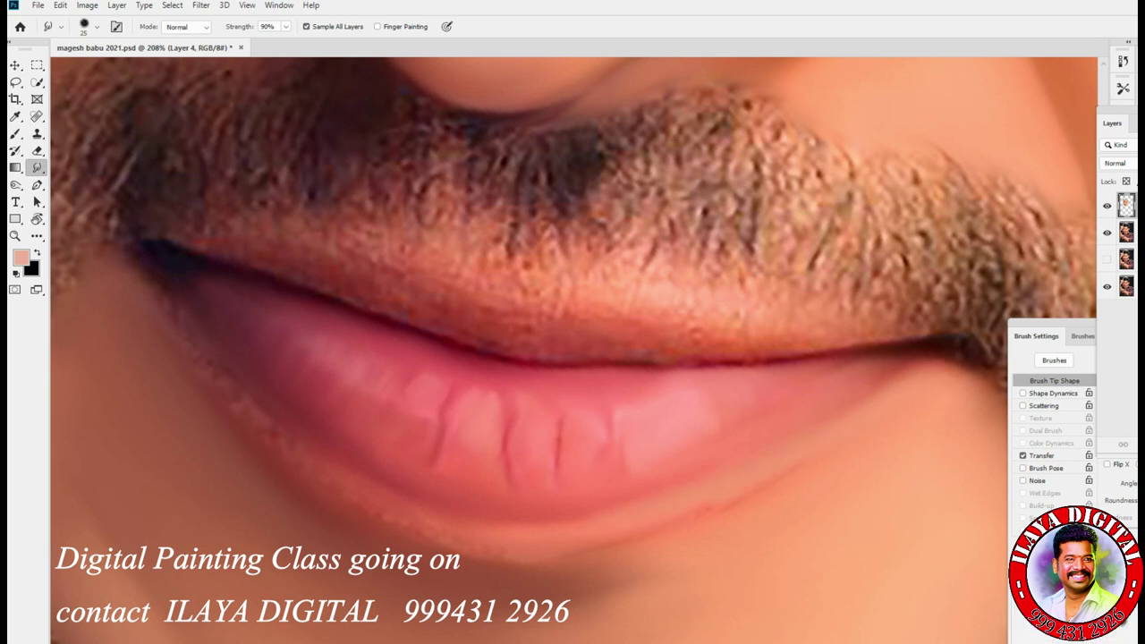
{"action": "mouse_move", "coordinate": [501, 526]}
{"action": "left_mouse_down"}
{"action": "mouse_move", "coordinate": [443, 522]}
{"action": "mouse_move", "coordinate": [324, 452]}
{"action": "mouse_move", "coordinate": [259, 393]}
{"action": "left_mouse_up"}
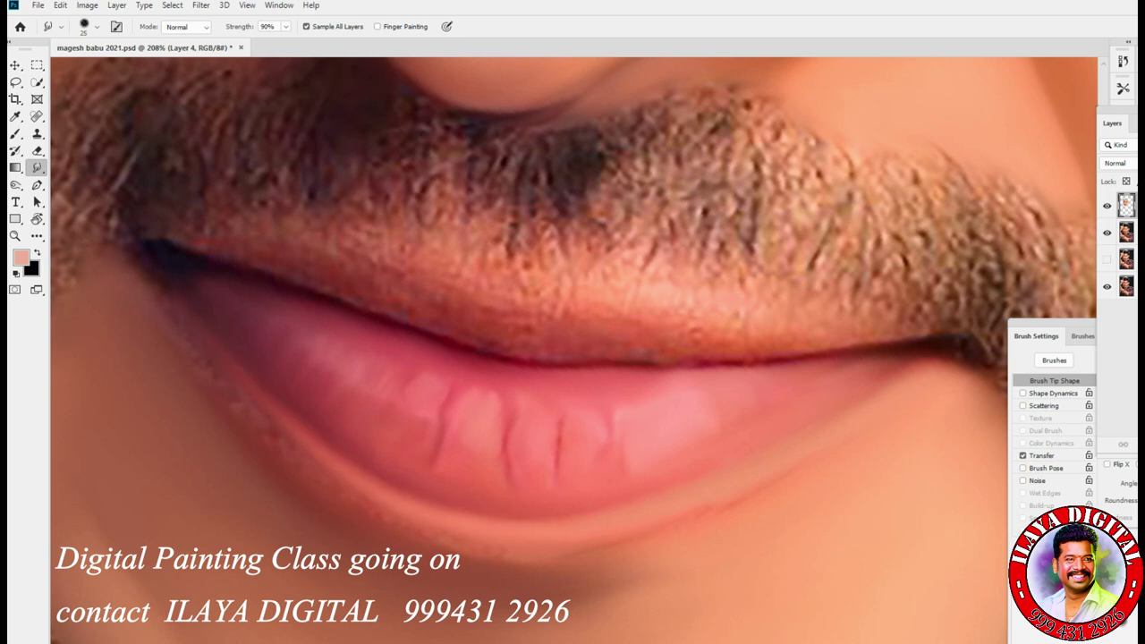
Soften the lower lip's outline from the shadowed corner to the centre with a 40 px Smudge brush at 85% strength
{"action": "scroll", "coordinate": [554, 493], "scroll_direction": "down", "scroll_amount": 5}
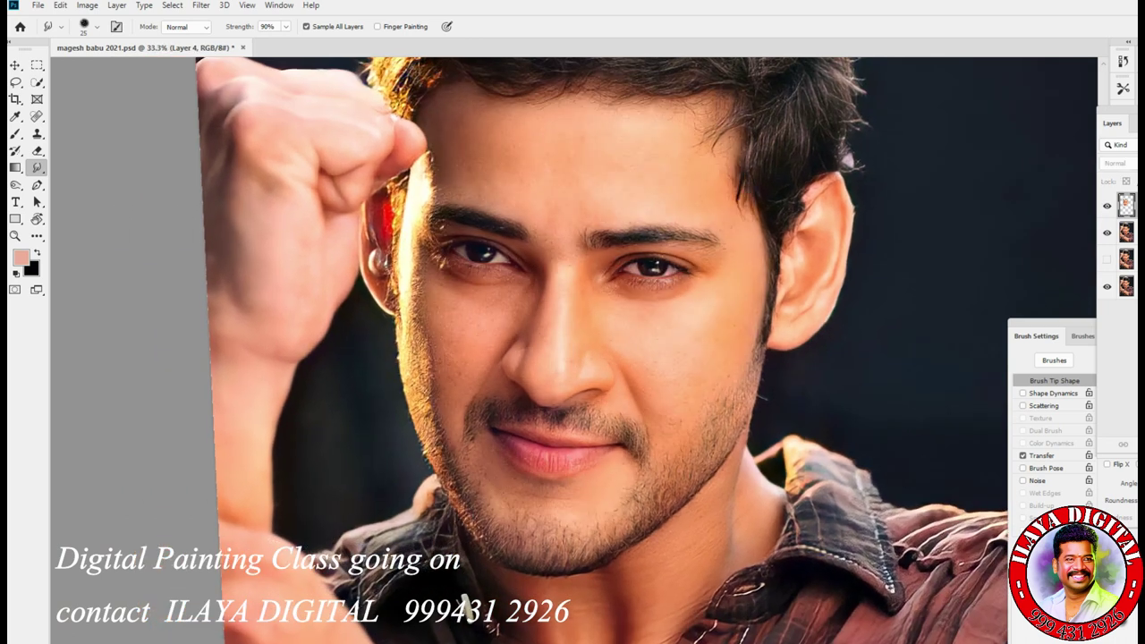
{"action": "scroll", "coordinate": [519, 475], "scroll_direction": "up", "scroll_amount": 6}
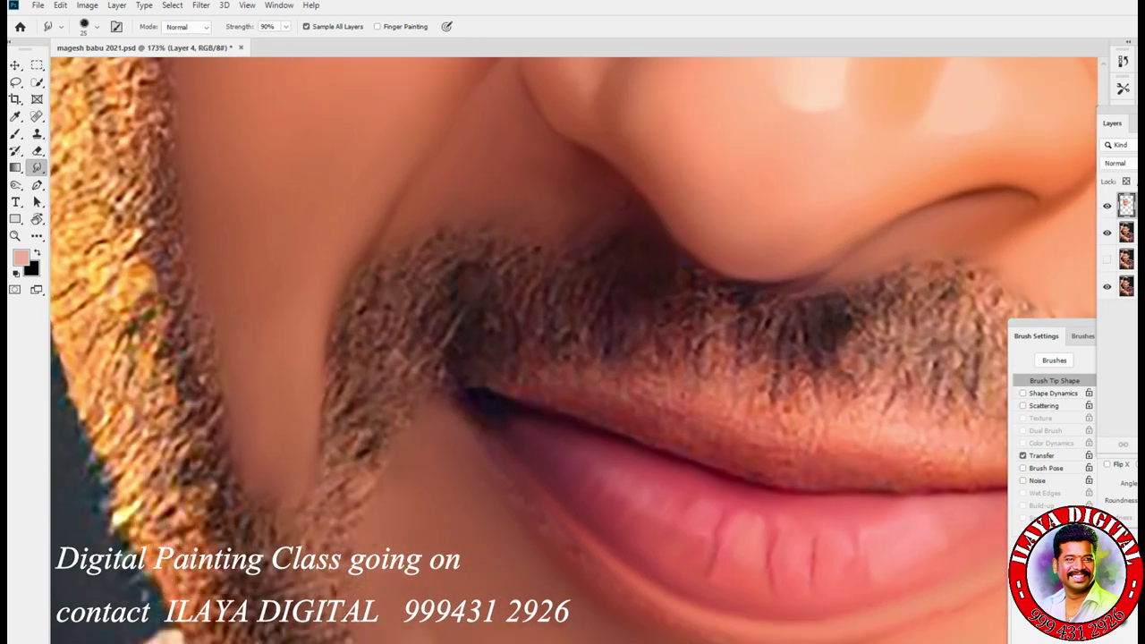
{"action": "left_click_drag", "start_coordinate": [573, 358], "coordinate": [366, 174]}
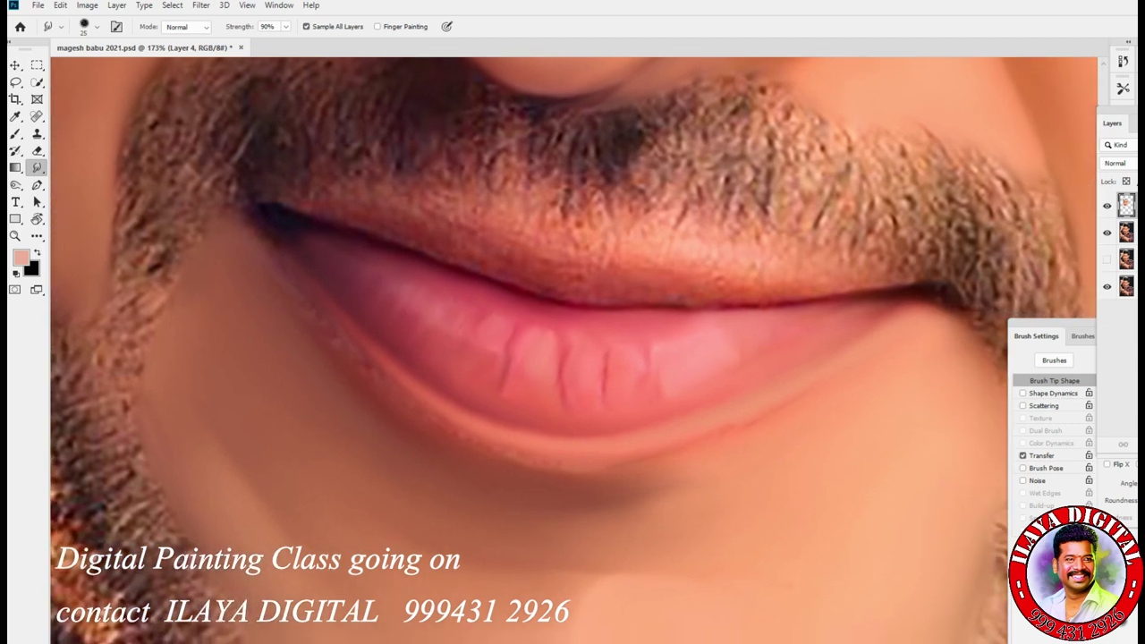
{"action": "key", "text": "bracketright"}
{"action": "left_click_drag", "start_coordinate": [521, 462], "coordinate": [581, 471]}
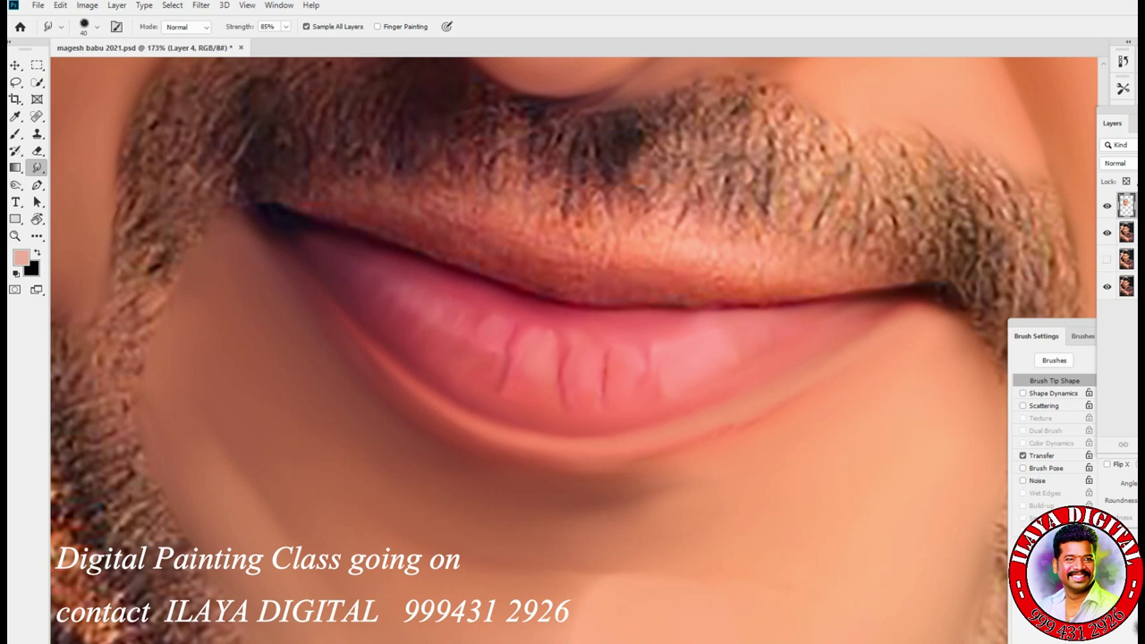
Soften the vertical creases of the lower lip into rounded highlights with a 30 to 40 px Smudge brush
{"action": "key", "text": "bracketleft"}
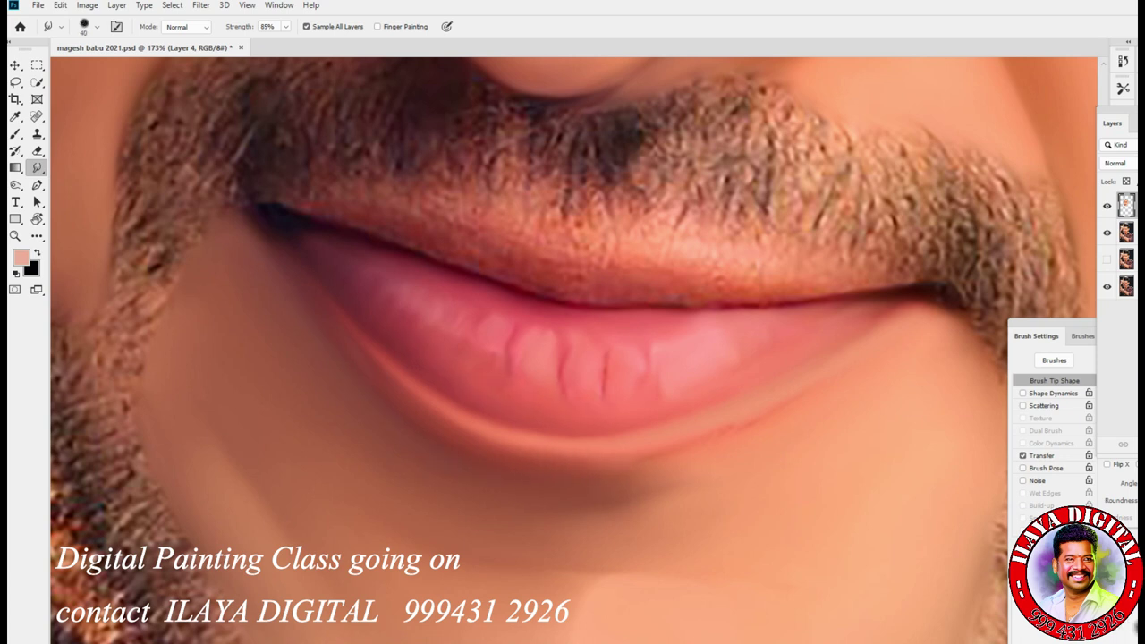
{"action": "key", "text": "bracketleft"}
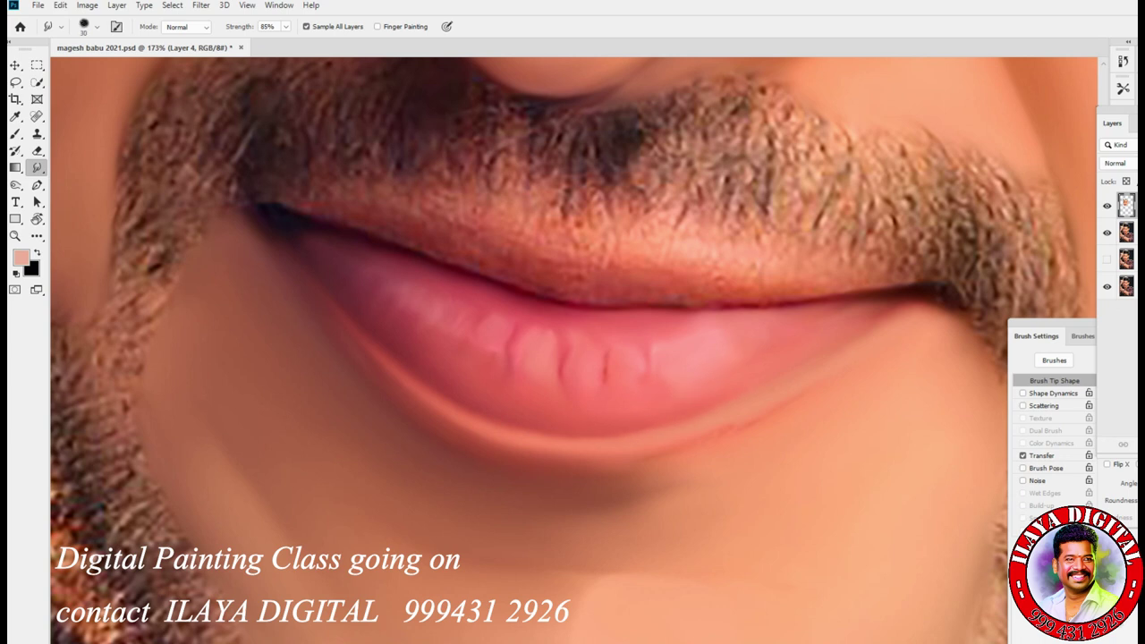
{"action": "key", "text": "bracketright"}
{"action": "key", "text": "bracketleft"}
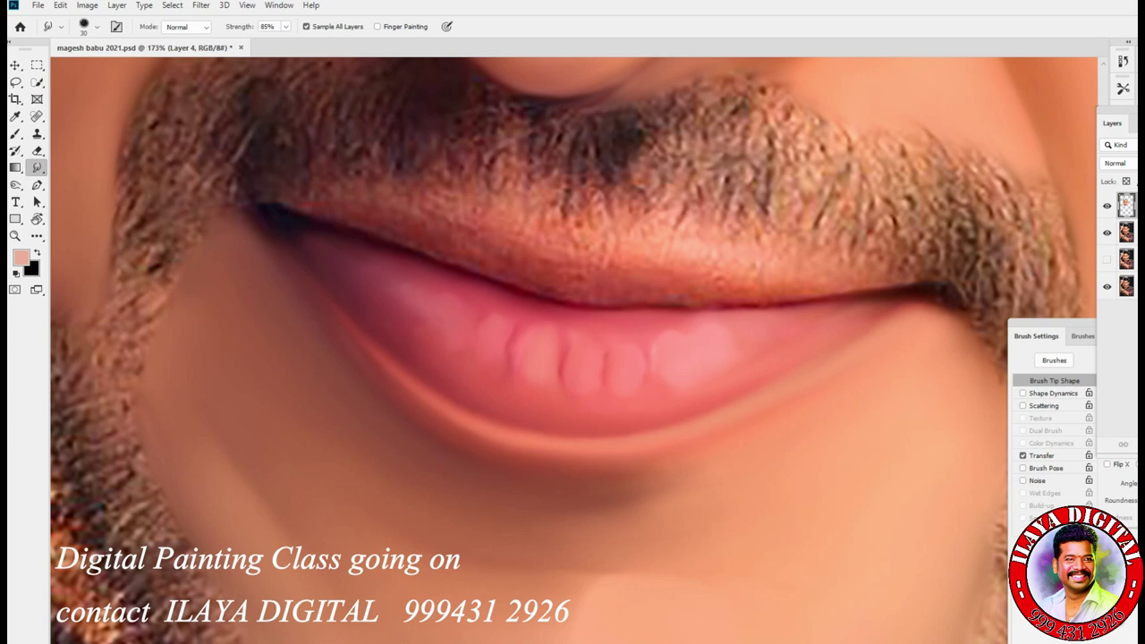
{"action": "key", "text": "bracketright"}
Smooth the shadowed half of the upper lip along the mouth line with a 25 px Smudge brush
{"action": "key", "text": "ctrl+minus"}
{"action": "key", "text": "ctrl+minus"}
{"action": "key", "text": "ctrl+minus"}
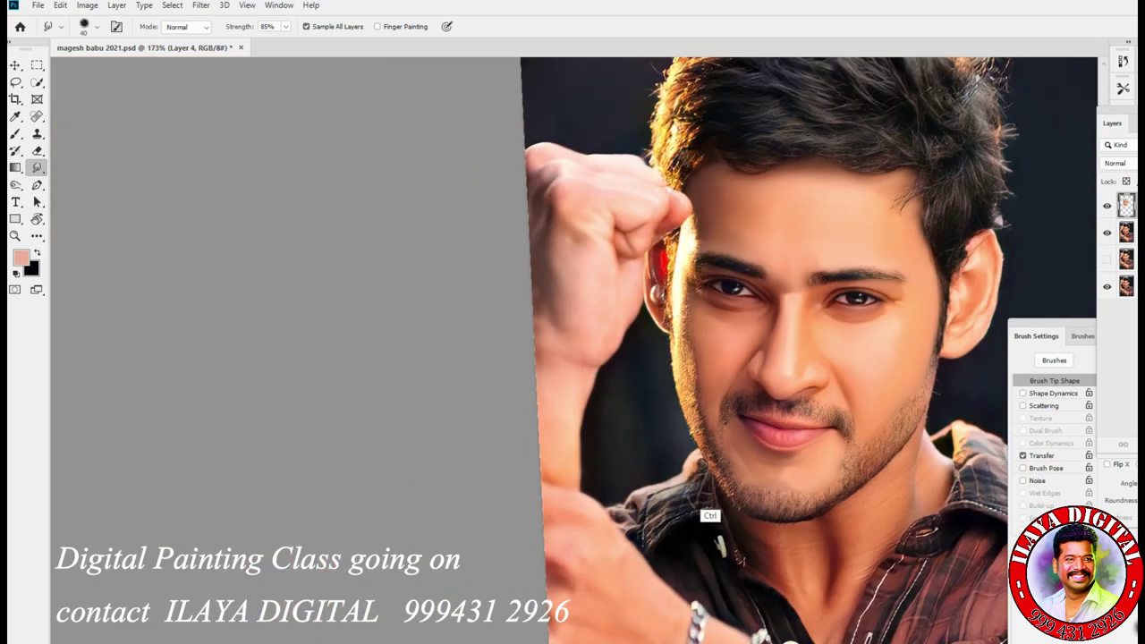
{"action": "key", "text": "ctrl+plus"}
{"action": "key", "text": "ctrl+plus"}
{"action": "key", "text": "ctrl+plus"}
{"action": "key", "text": "bracketright"}
{"action": "key", "text": "bracketright"}
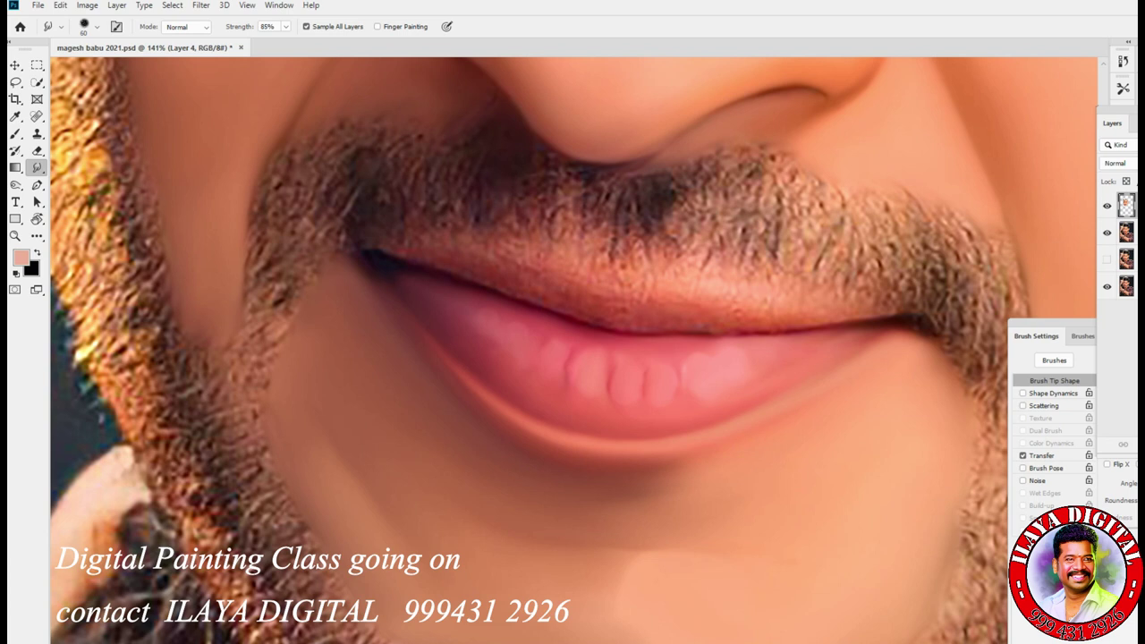
{"action": "scroll", "coordinate": [631, 228], "scroll_direction": "up", "scroll_amount": 3}
{"action": "key", "text": "bracketleft"}
{"action": "key", "text": "bracketleft"}
{"action": "key", "text": "bracketleft"}
{"action": "key", "text": "bracketleft"}
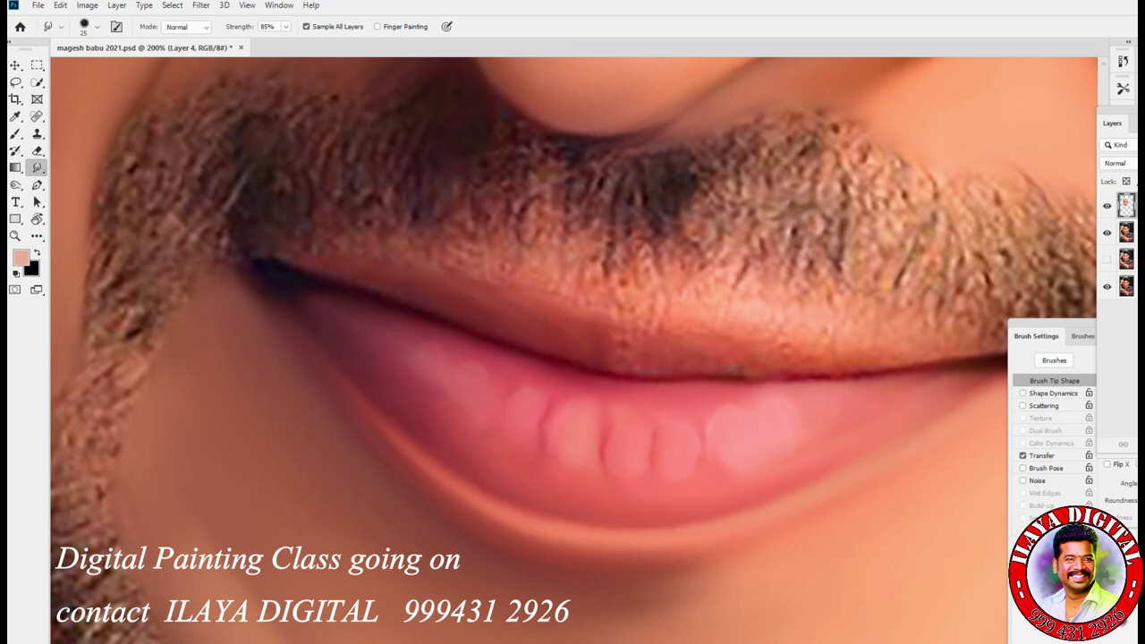
Smooth the centre and brighter half of the upper lip and the lip's border under the moustache with a 30 to 25 px Smudge brush
{"action": "key", "text": "bracketright"}
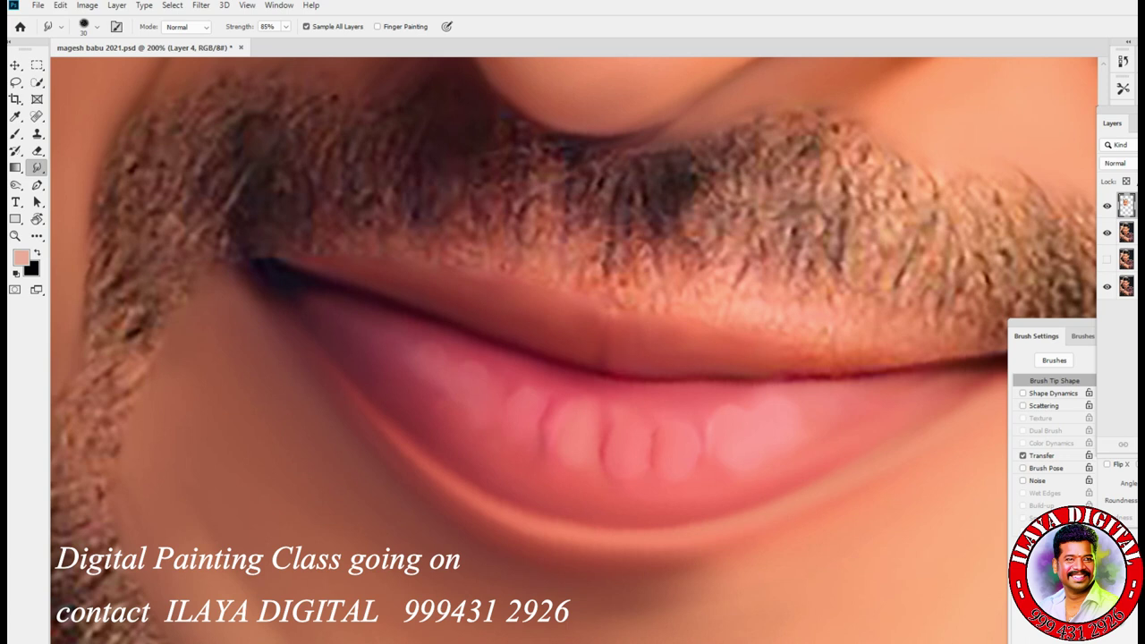
{"action": "key", "text": "bracketleft"}
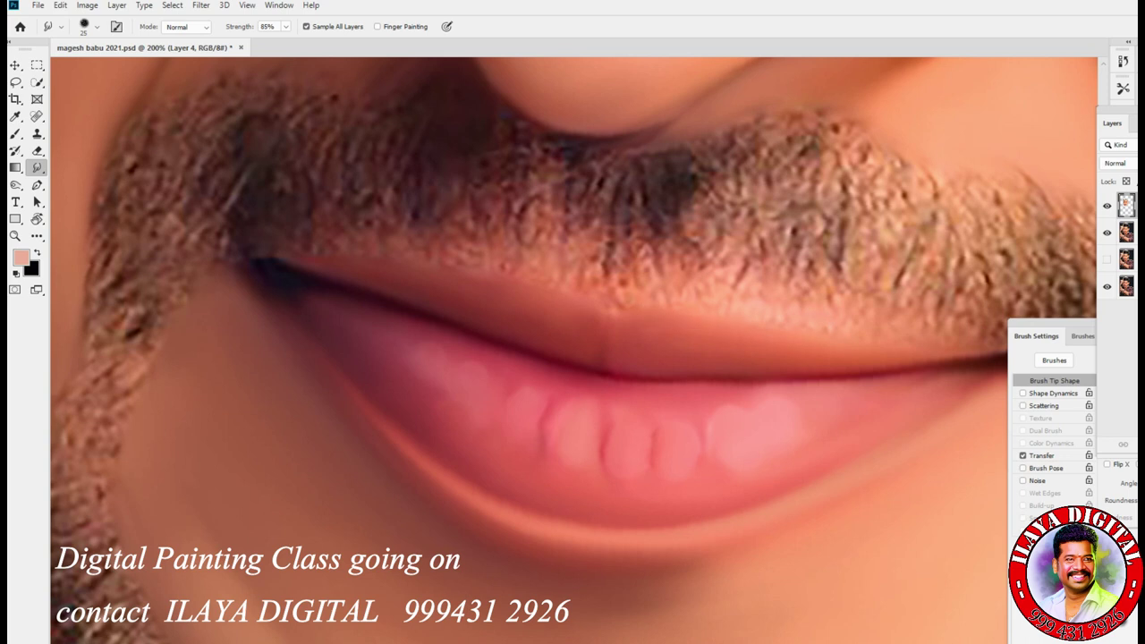
{"action": "scroll", "coordinate": [572, 349], "scroll_direction": "right", "scroll_amount": 5}
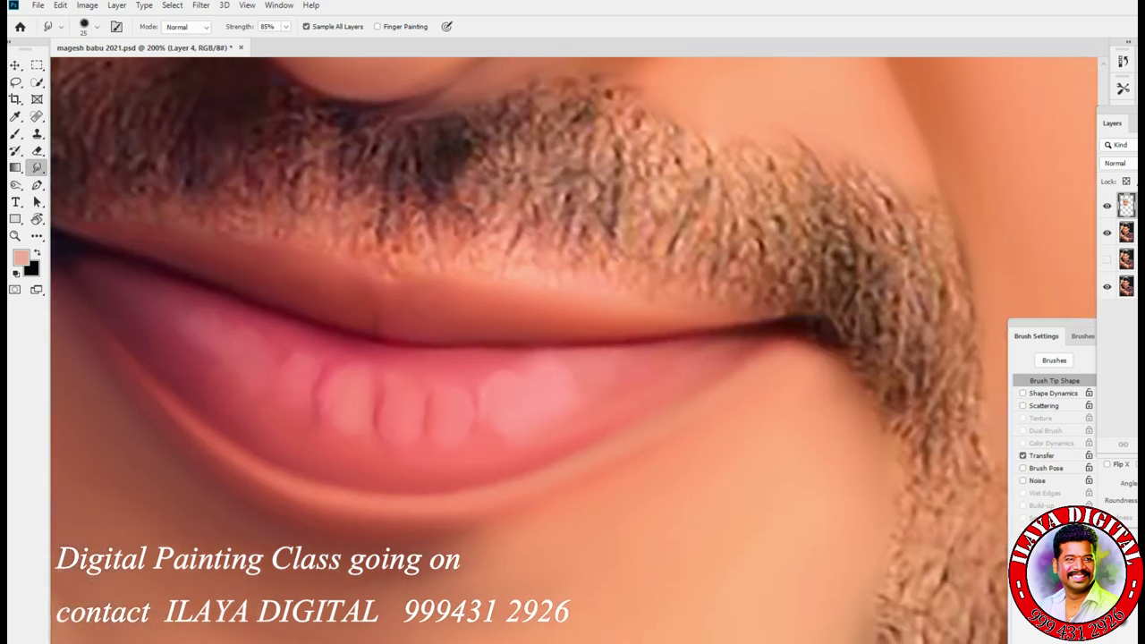
{"action": "scroll", "coordinate": [572, 349], "scroll_direction": "left", "scroll_amount": 4}
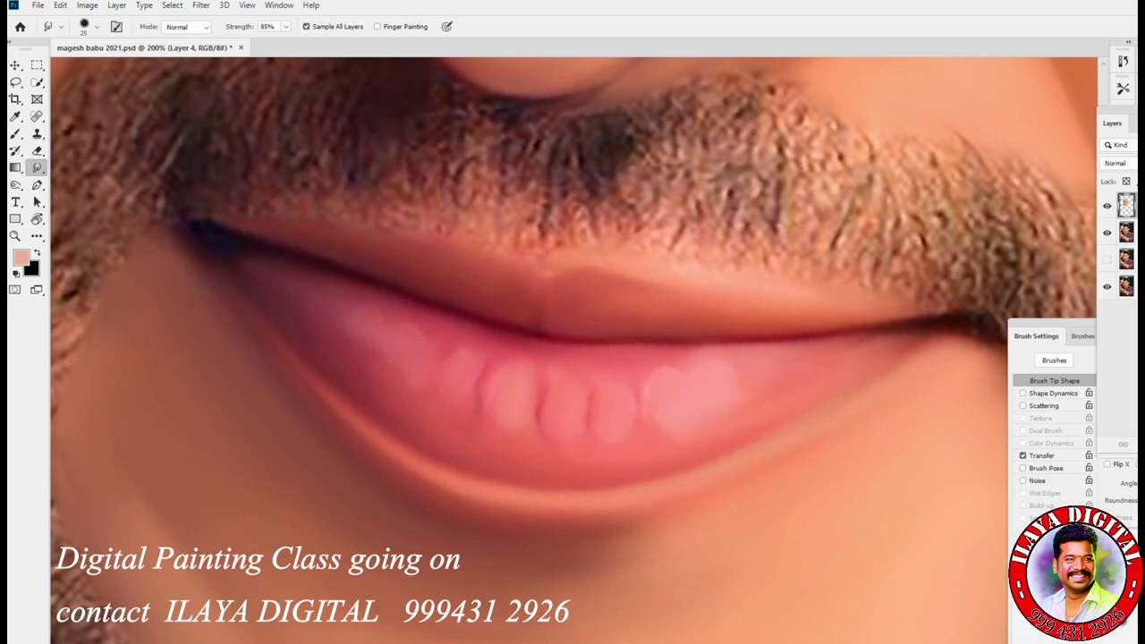
{"action": "left_click_drag", "start_coordinate": [497, 234], "coordinate": [707, 274]}
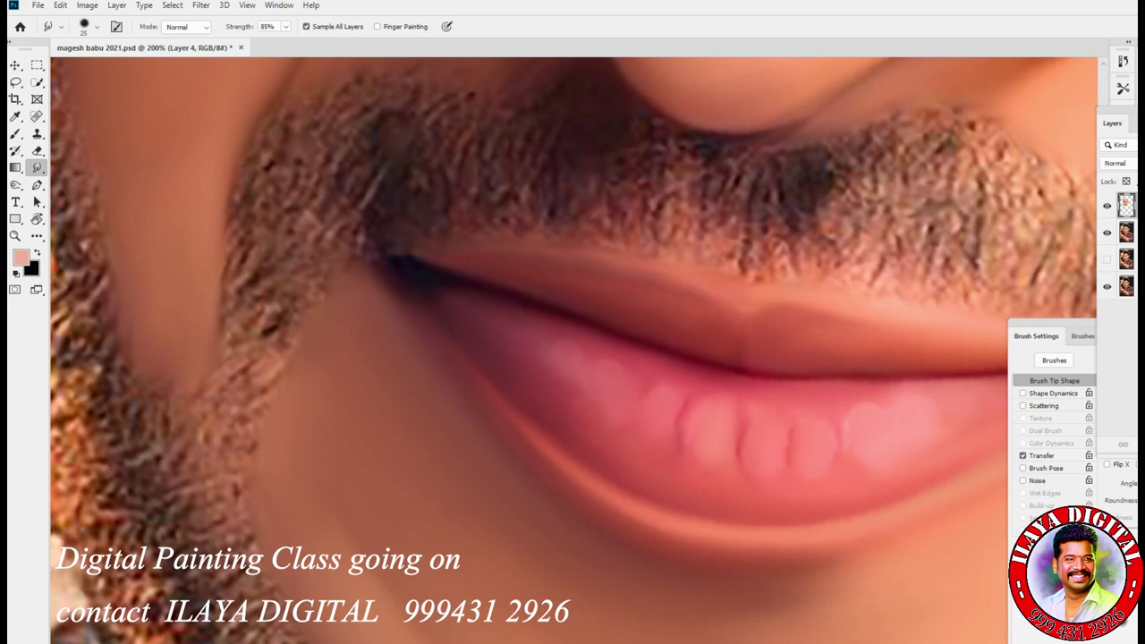
Set a light peach foreground colour for the highlight along the upper lip's border
{"action": "left_click_drag", "start_coordinate": [680, 420], "coordinate": [707, 494]}
{"action": "key", "text": "r"}
{"action": "left_click_drag", "start_coordinate": [626, 420], "coordinate": [590, 447]}
{"action": "left_click", "coordinate": [37, 167]}
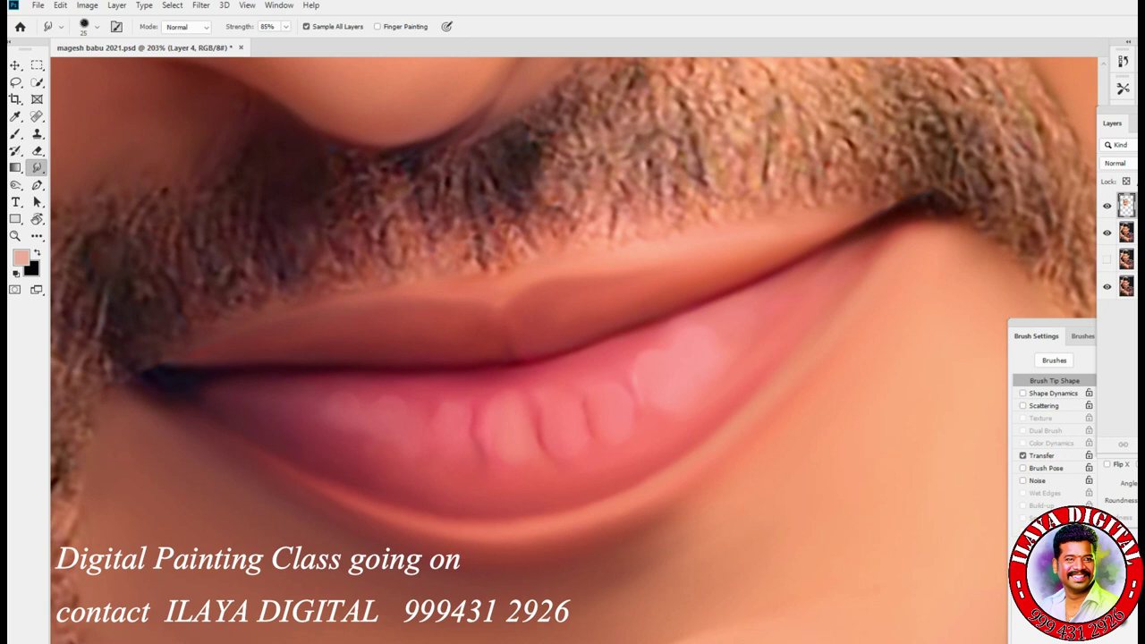
{"action": "key", "text": "i"}
{"action": "left_click", "coordinate": [20, 257]}
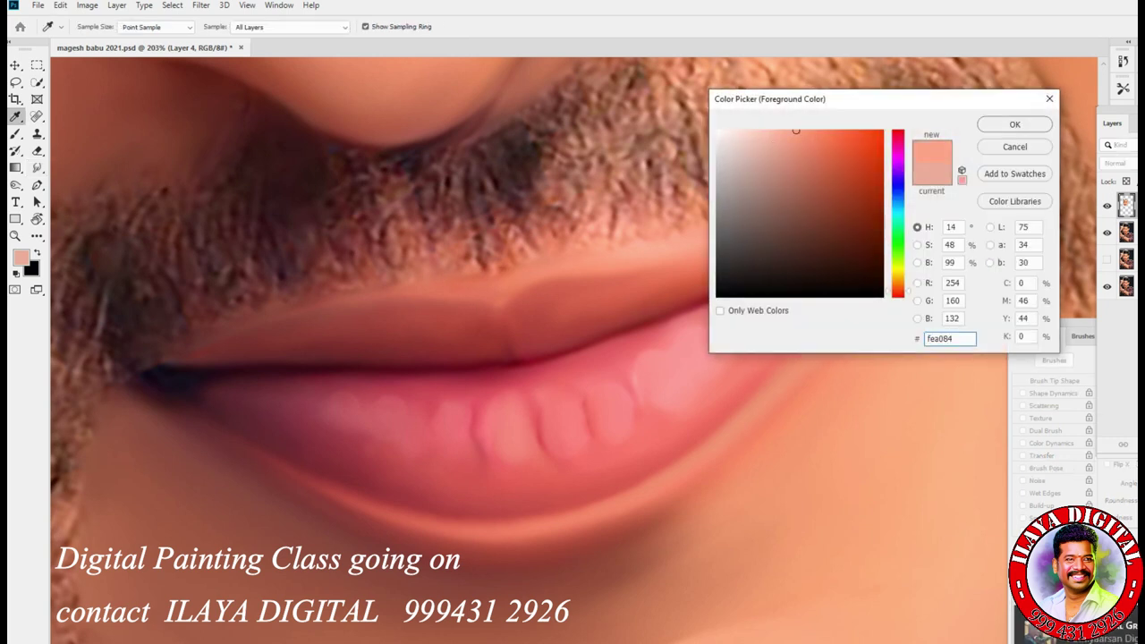
{"action": "key", "text": "Return"}
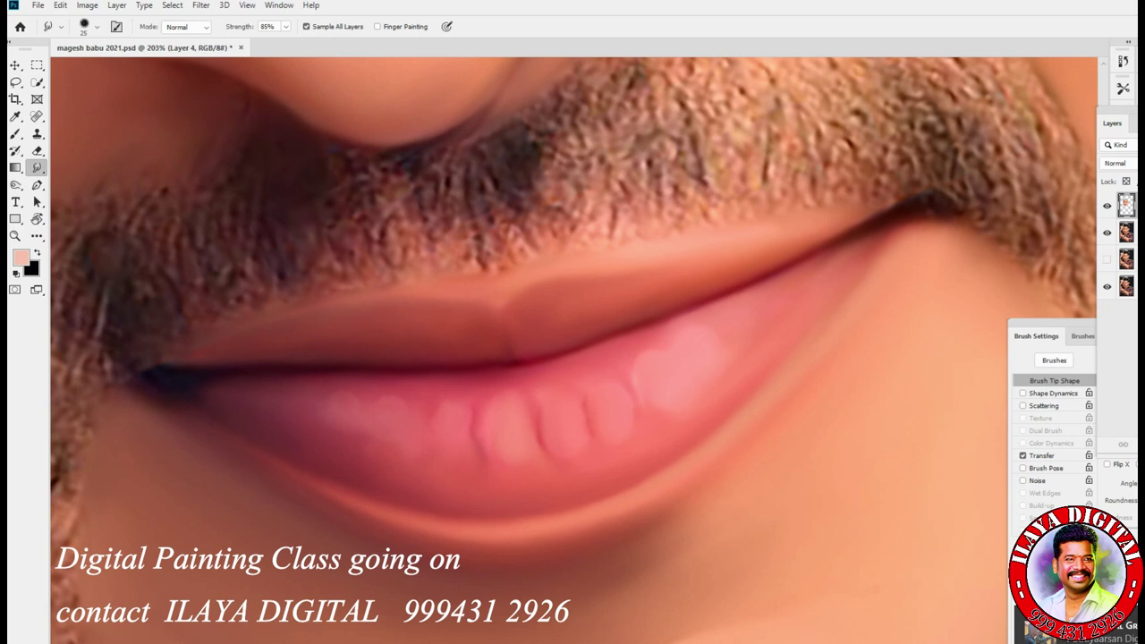
Place a row of light peach dots along the centre of the upper lip's border with a 15 px brush
{"action": "key", "text": "bracketleft"}
{"action": "left_click", "coordinate": [451, 286]}
{"action": "left_click", "coordinate": [416, 286]}
{"action": "left_click", "coordinate": [360, 292]}
{"action": "left_click", "coordinate": [498, 292]}
{"action": "left_click", "coordinate": [537, 272]}
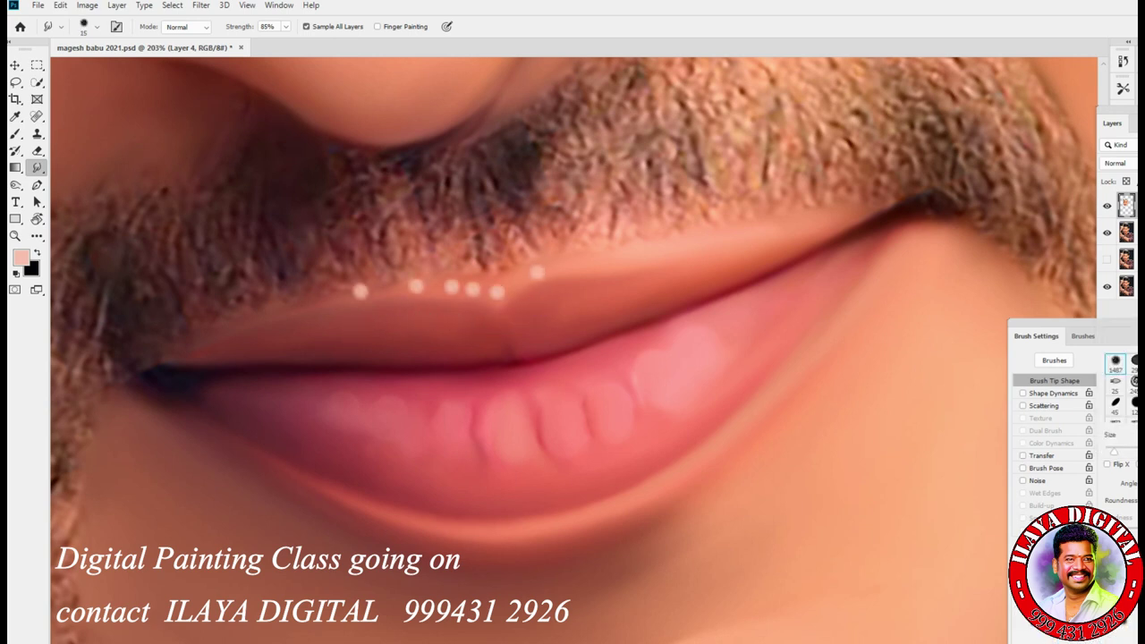
Enable Transfer, smudge the dots into a thin highlight along the upper lip's border, and soften it with the Eraser
{"action": "left_click", "coordinate": [1023, 456]}
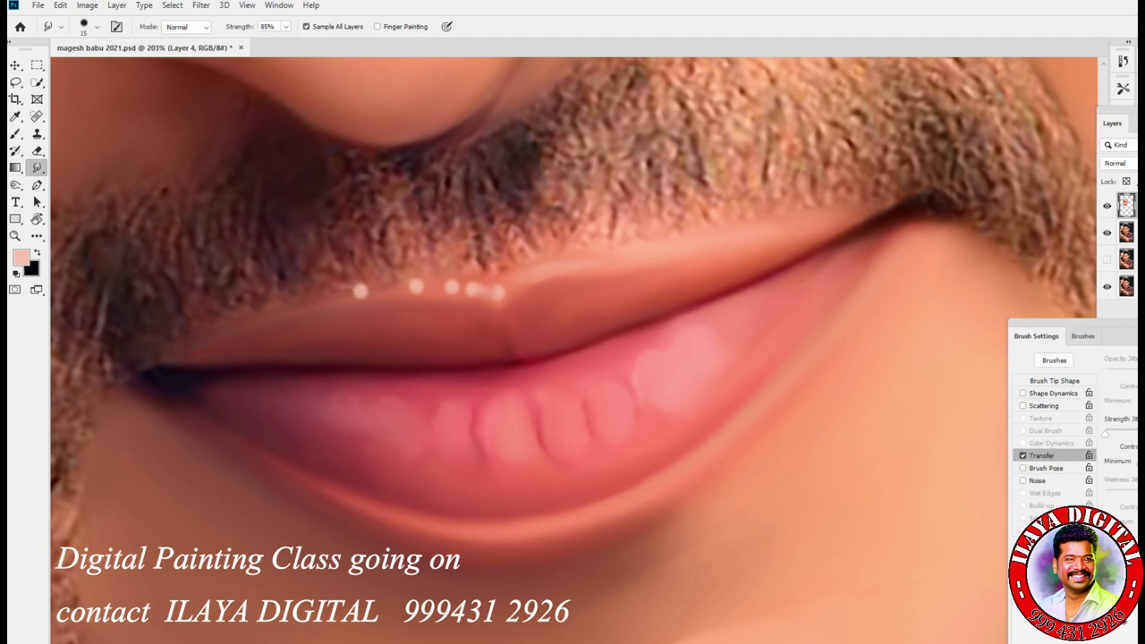
{"action": "left_click_drag", "start_coordinate": [358, 292], "coordinate": [370, 291]}
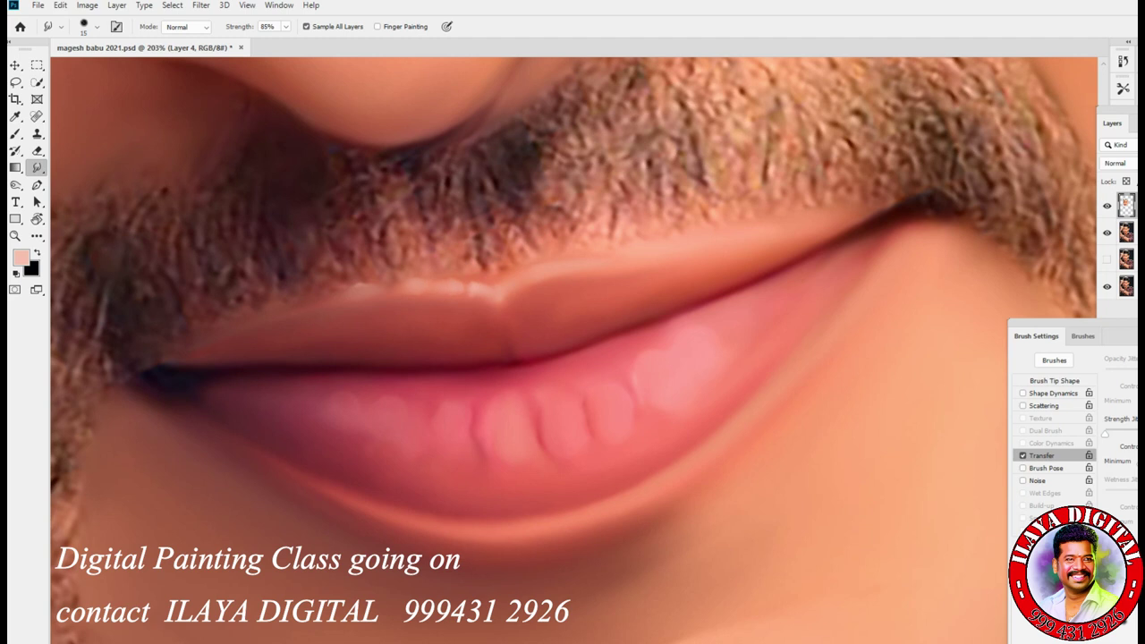
{"action": "key", "text": "e"}
{"action": "left_click_drag", "start_coordinate": [349, 290], "coordinate": [548, 265]}
{"action": "left_click", "coordinate": [36, 168]}
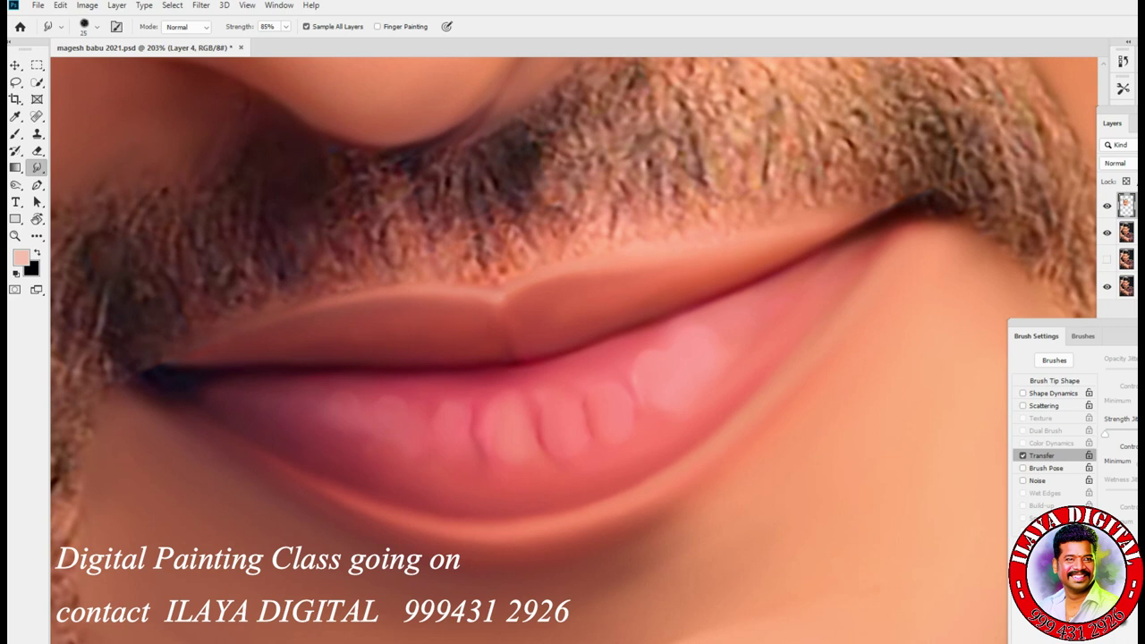
Examine the whole portrait, comparing the smoothed face with the hair, temple and hairline still to be worked on
{"action": "scroll", "coordinate": [629, 464], "scroll_direction": "down", "scroll_amount": 10}
{"action": "scroll", "coordinate": [629, 464], "scroll_direction": "down", "scroll_amount": 2}
{"action": "scroll", "coordinate": [629, 464], "scroll_direction": "up", "scroll_amount": 3}
{"action": "scroll", "coordinate": [629, 464], "scroll_direction": "up", "scroll_amount": 3}
{"action": "scroll", "coordinate": [629, 463], "scroll_direction": "down", "scroll_amount": 1}
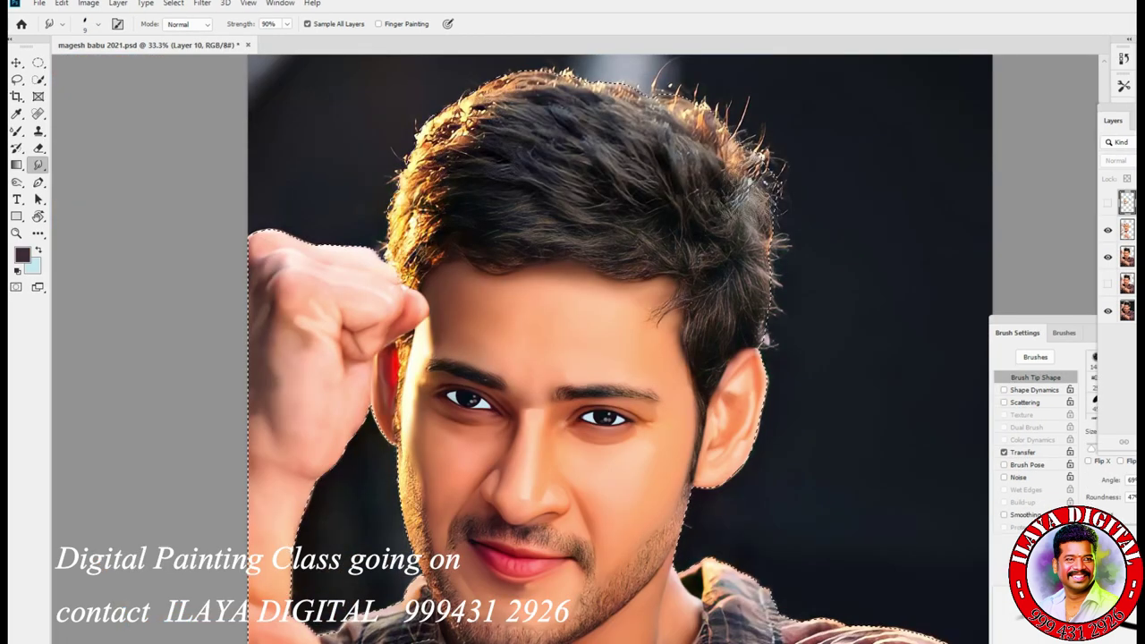
{"action": "scroll", "coordinate": [572, 564], "scroll_direction": "up", "scroll_amount": 2}
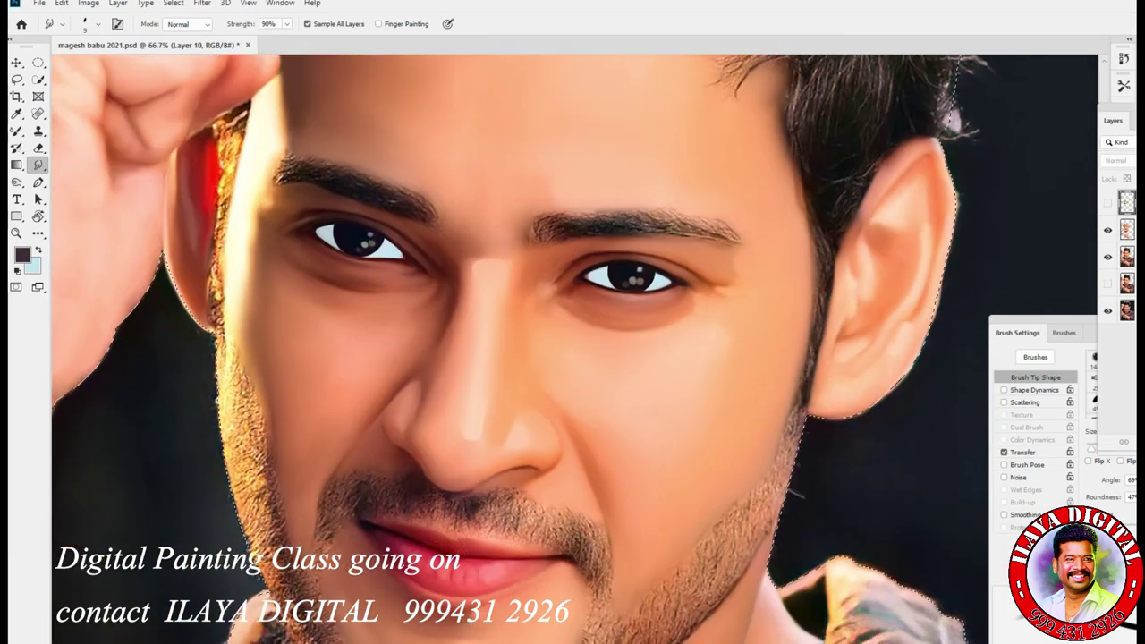
{"action": "left_click_drag", "start_coordinate": [573, 358], "coordinate": [510, 147]}
{"action": "left_click_drag", "start_coordinate": [501, 89], "coordinate": [617, 626]}
{"action": "left_click_drag", "start_coordinate": [618, 269], "coordinate": [425, 349]}
{"action": "left_click_drag", "start_coordinate": [573, 322], "coordinate": [475, 152]}
Smudge the upper strands of the stray hair lock at the temple outward over the forehead with a 10 px brush at 90% strength
{"action": "scroll", "coordinate": [573, 358], "scroll_direction": "up", "scroll_amount": 1}
{"action": "key", "text": "bracketright"}
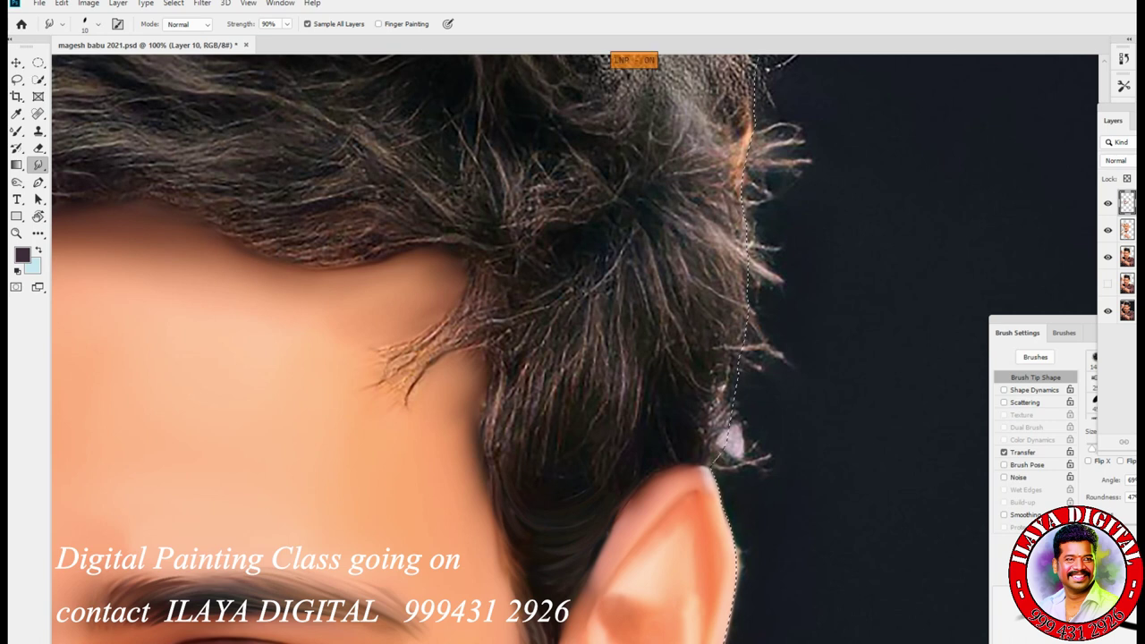
{"action": "key", "text": "bracketleft"}
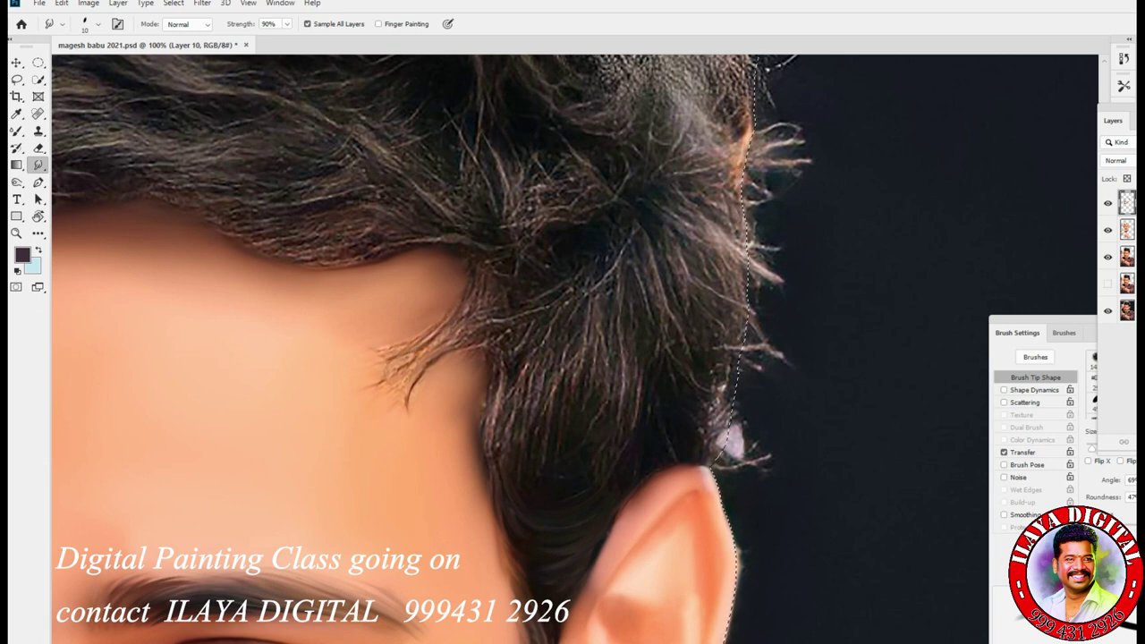
{"action": "key", "text": "ctrl+plus"}
{"action": "scroll", "coordinate": [575, 349], "scroll_direction": "left", "scroll_amount": 5}
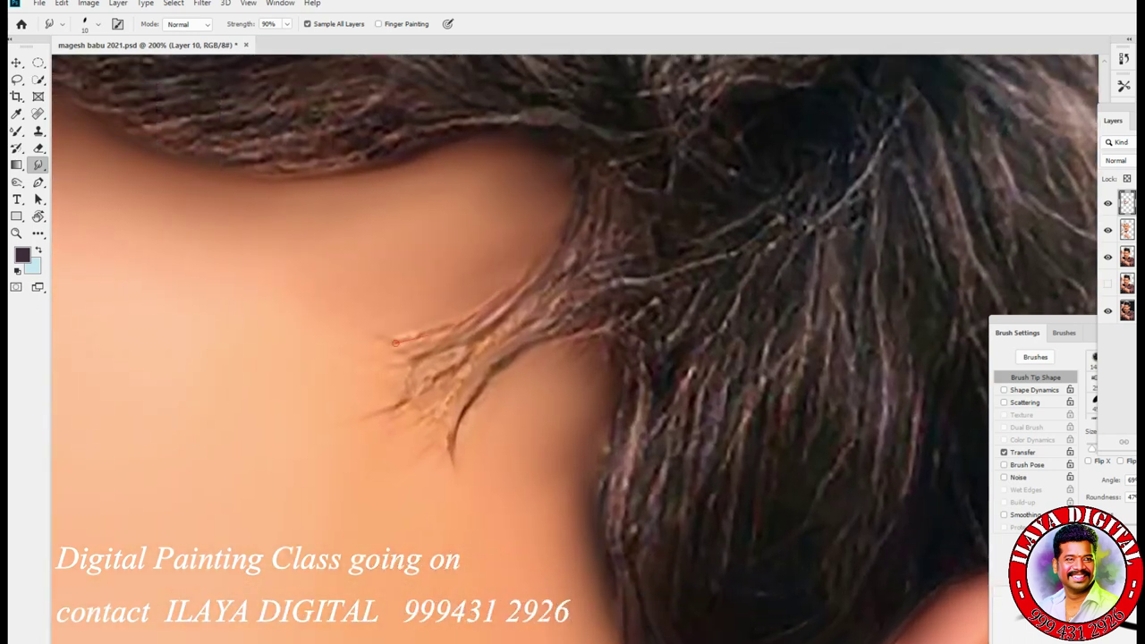
{"action": "left_click_drag", "start_coordinate": [499, 331], "coordinate": [429, 386]}
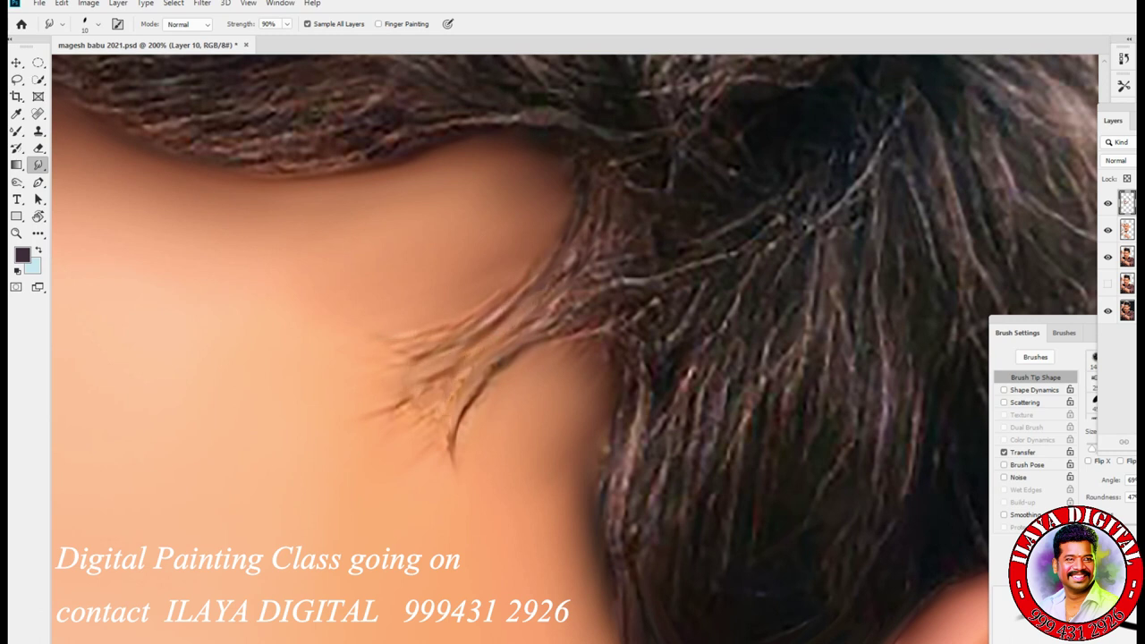
{"action": "mouse_move", "coordinate": [449, 338]}
{"action": "left_mouse_down"}
{"action": "mouse_move", "coordinate": [506, 306]}
{"action": "mouse_move", "coordinate": [470, 347]}
{"action": "mouse_move", "coordinate": [376, 356]}
{"action": "left_mouse_up"}
{"action": "left_click_drag", "start_coordinate": [496, 315], "coordinate": [349, 336]}
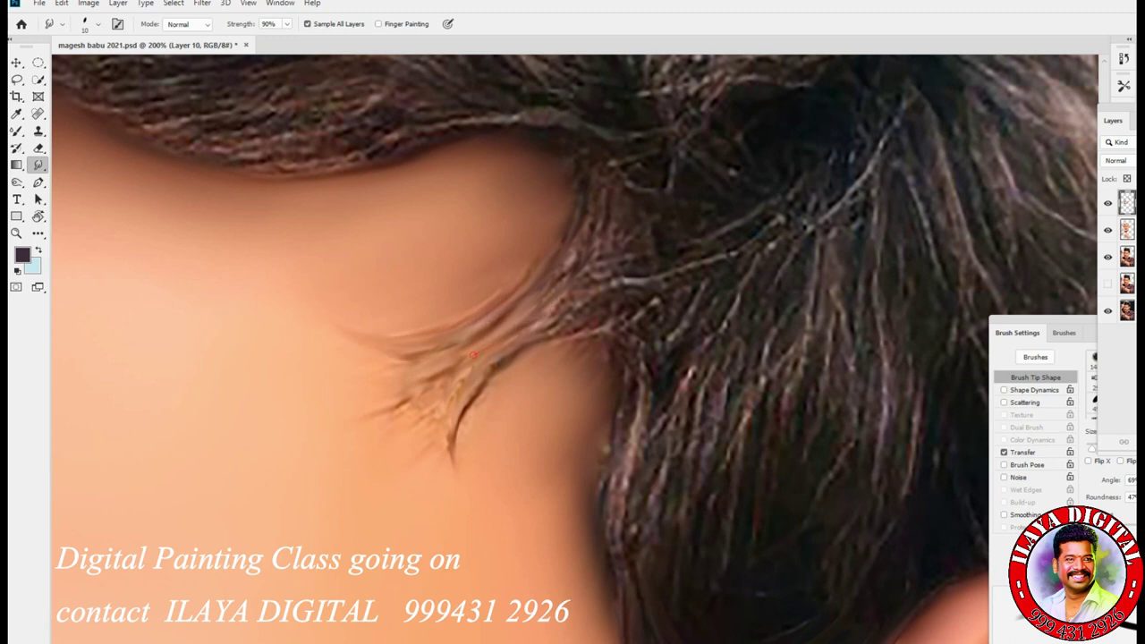
{"action": "mouse_move", "coordinate": [584, 249]}
{"action": "left_mouse_down"}
{"action": "mouse_move", "coordinate": [560, 278]}
{"action": "mouse_move", "coordinate": [577, 287]}
{"action": "left_mouse_up"}
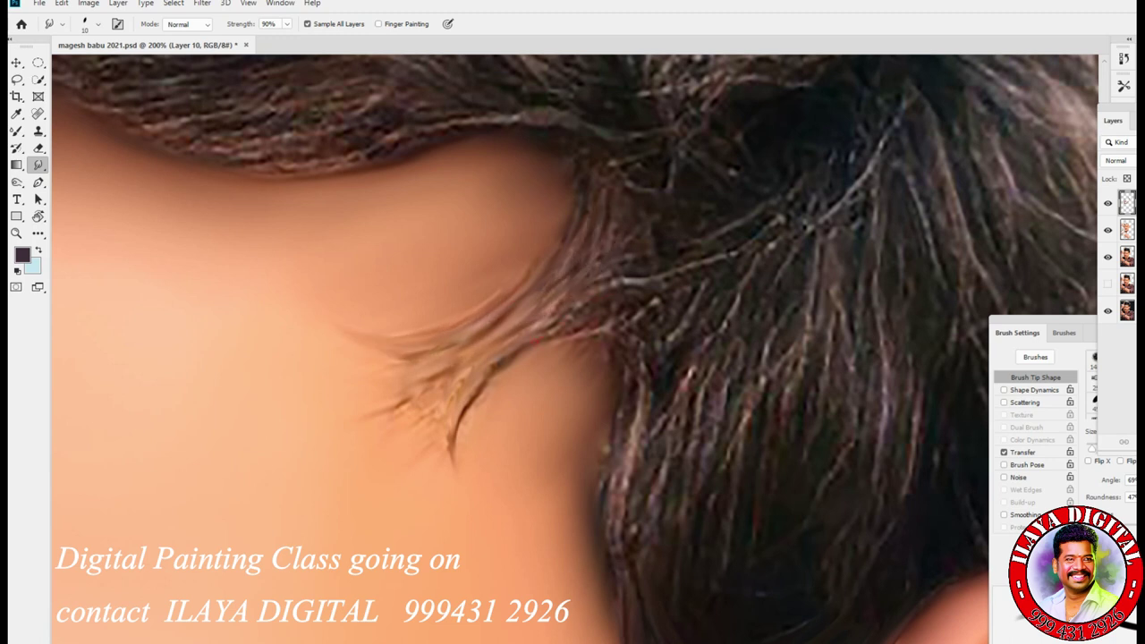
Extend the lower tips of the stray temple lock into fine, tapered strands with the 10 px Smudge brush
{"action": "left_click_drag", "start_coordinate": [499, 372], "coordinate": [476, 435]}
{"action": "left_click_drag", "start_coordinate": [478, 393], "coordinate": [461, 483]}
{"action": "left_click_drag", "start_coordinate": [470, 367], "coordinate": [447, 452]}
{"action": "mouse_move", "coordinate": [428, 381]}
{"action": "left_mouse_down"}
{"action": "mouse_move", "coordinate": [381, 390]}
{"action": "mouse_move", "coordinate": [356, 417]}
{"action": "left_mouse_up"}
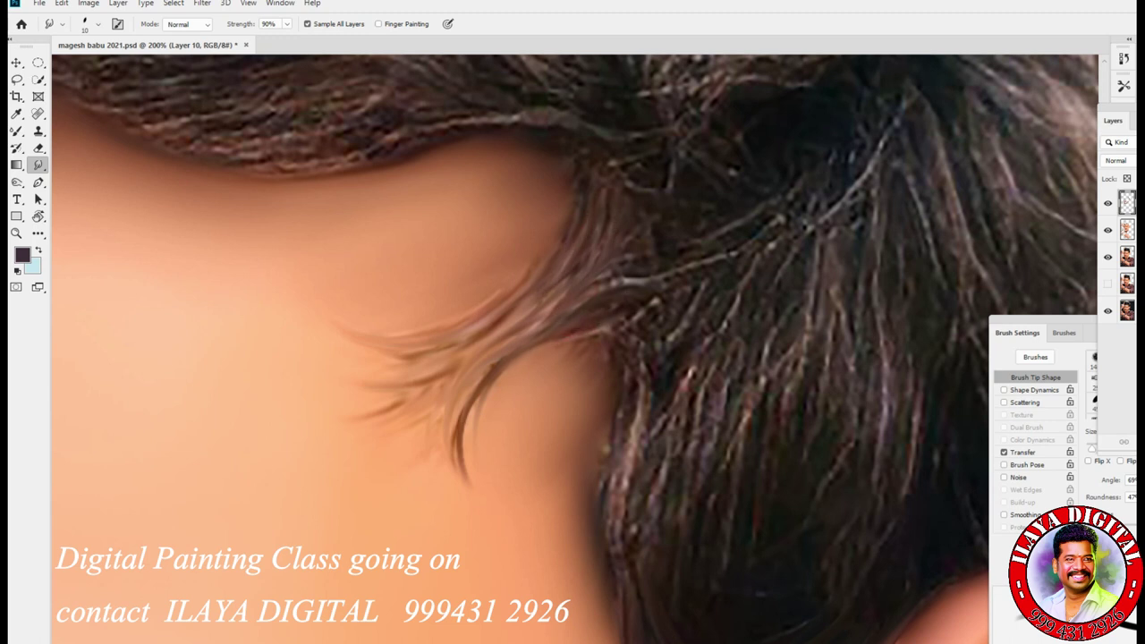
{"action": "left_click_drag", "start_coordinate": [492, 370], "coordinate": [466, 456]}
{"action": "left_click_drag", "start_coordinate": [542, 273], "coordinate": [387, 329]}
Switch the Smudge tool to the Triangle - Dots brush at 15 px and 80% strength
{"action": "mouse_move", "coordinate": [492, 376]}
{"action": "left_mouse_down"}
{"action": "mouse_move", "coordinate": [295, 259]}
{"action": "mouse_move", "coordinate": [269, 229]}
{"action": "left_mouse_up"}
{"action": "key", "text": "bracketright"}
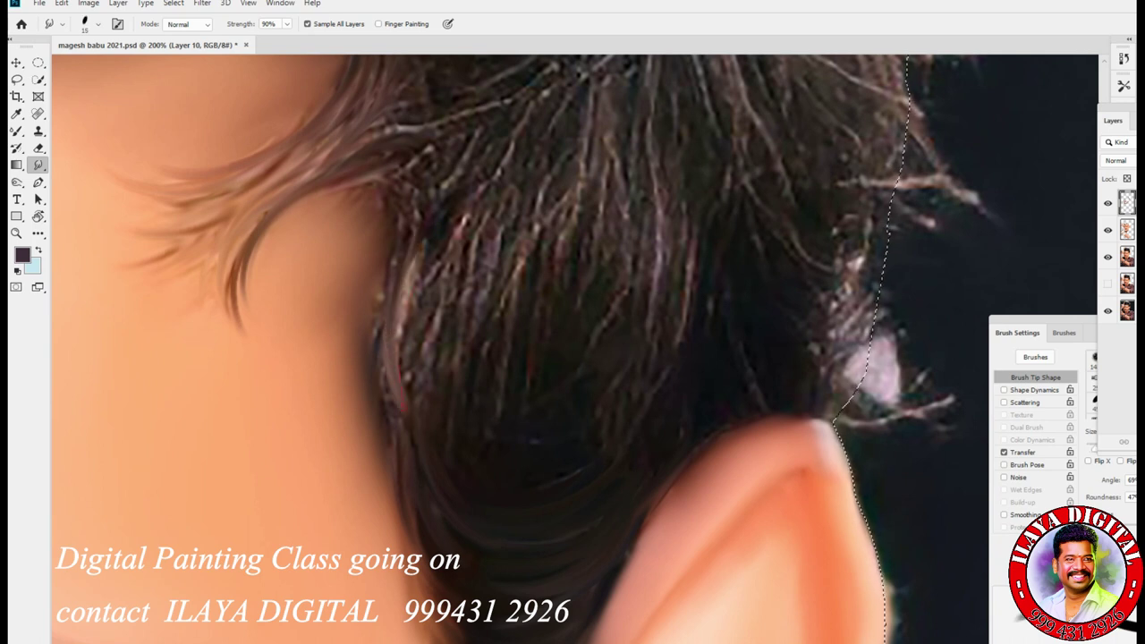
{"action": "right_click", "coordinate": [471, 291]}
{"action": "left_click", "coordinate": [540, 450]}
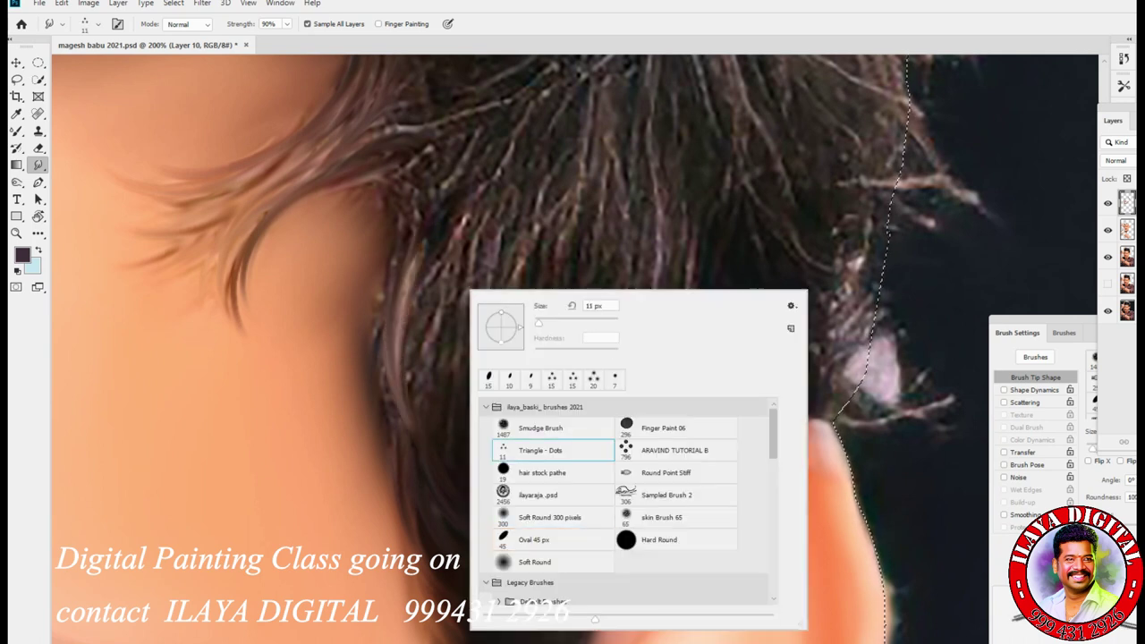
{"action": "key", "text": "Return"}
{"action": "key", "text": "bracketright"}
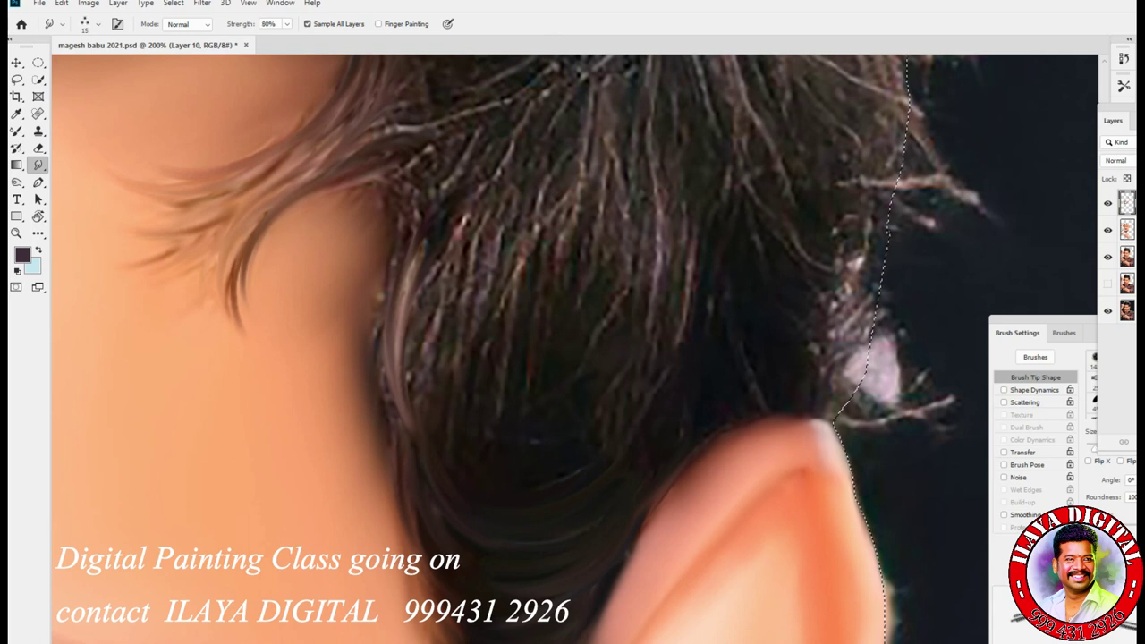
Smudge the edge of the temple hair beside the forehead into smooth, downward-flowing strands
{"action": "left_click_drag", "start_coordinate": [399, 327], "coordinate": [408, 398]}
{"action": "left_click_drag", "start_coordinate": [428, 264], "coordinate": [445, 371]}
{"action": "key", "text": "ctrl+alt+l"}
{"action": "mouse_move", "coordinate": [409, 245]}
{"action": "left_mouse_down"}
{"action": "mouse_move", "coordinate": [409, 295]}
{"action": "mouse_move", "coordinate": [379, 301]}
{"action": "left_mouse_up"}
{"action": "left_click_drag", "start_coordinate": [396, 384], "coordinate": [395, 415]}
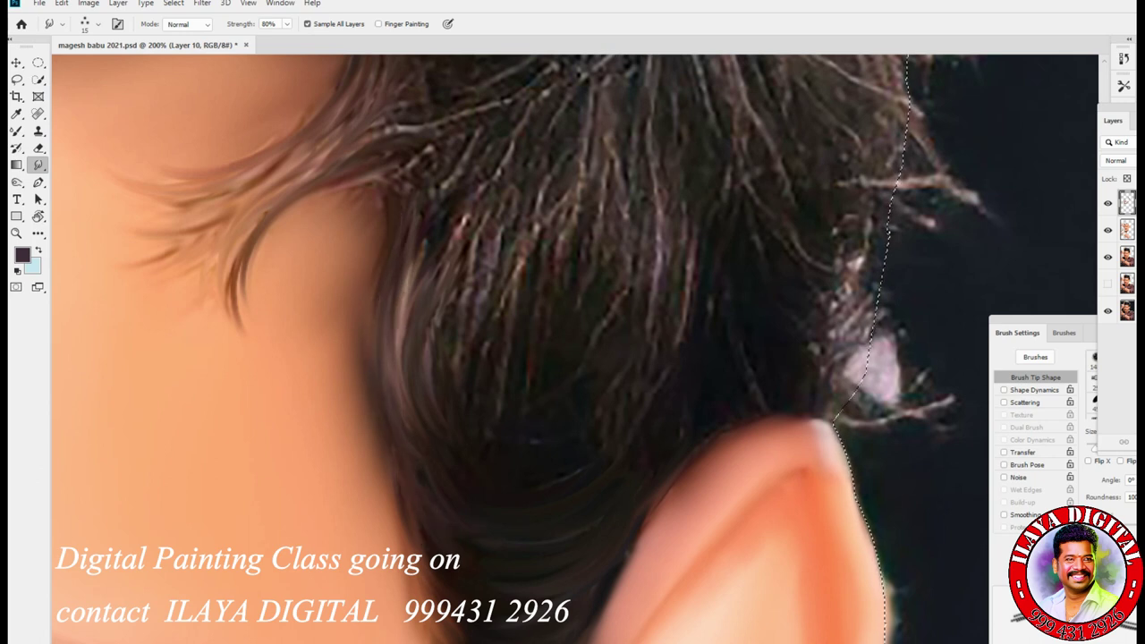
Smooth the sideburn hair in front of the ear, following its downward curve
{"action": "scroll", "coordinate": [573, 349], "scroll_direction": "down", "scroll_amount": 5}
{"action": "mouse_move", "coordinate": [466, 371]}
{"action": "left_mouse_down"}
{"action": "mouse_move", "coordinate": [492, 394]}
{"action": "mouse_move", "coordinate": [474, 403]}
{"action": "left_mouse_up"}
{"action": "mouse_move", "coordinate": [497, 418]}
{"action": "left_mouse_down"}
{"action": "mouse_move", "coordinate": [510, 449]}
{"action": "mouse_move", "coordinate": [487, 441]}
{"action": "left_mouse_up"}
{"action": "left_click_drag", "start_coordinate": [452, 392], "coordinate": [496, 472]}
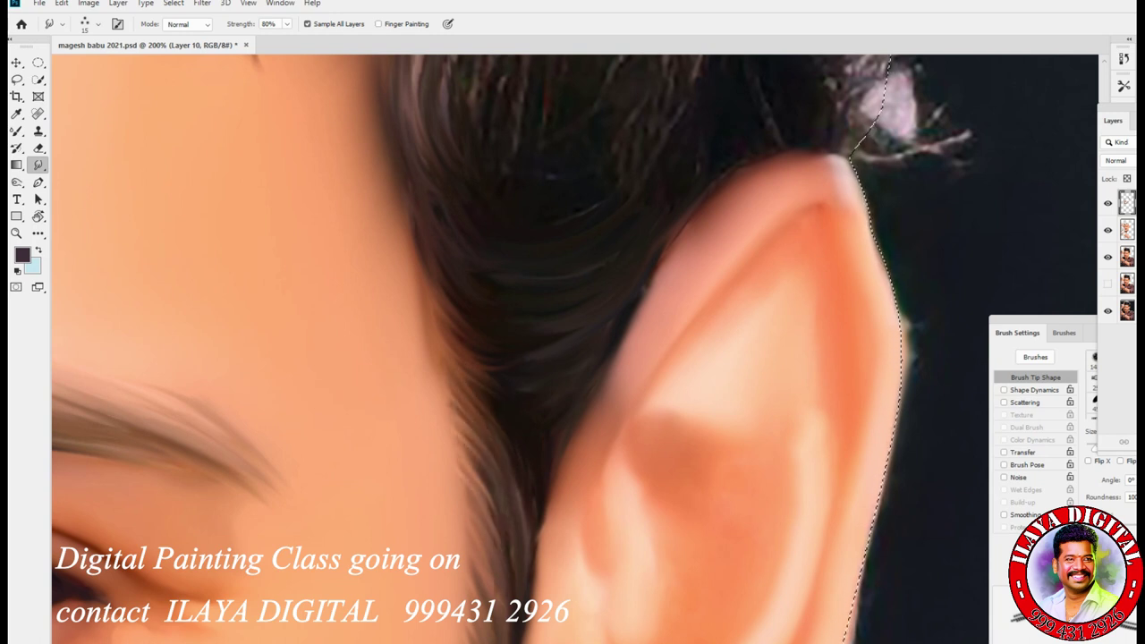
Smudge the temple lock and the hair just above it into flowing strands with a 25 px brush
{"action": "scroll", "coordinate": [572, 349], "scroll_direction": "up", "scroll_amount": 6}
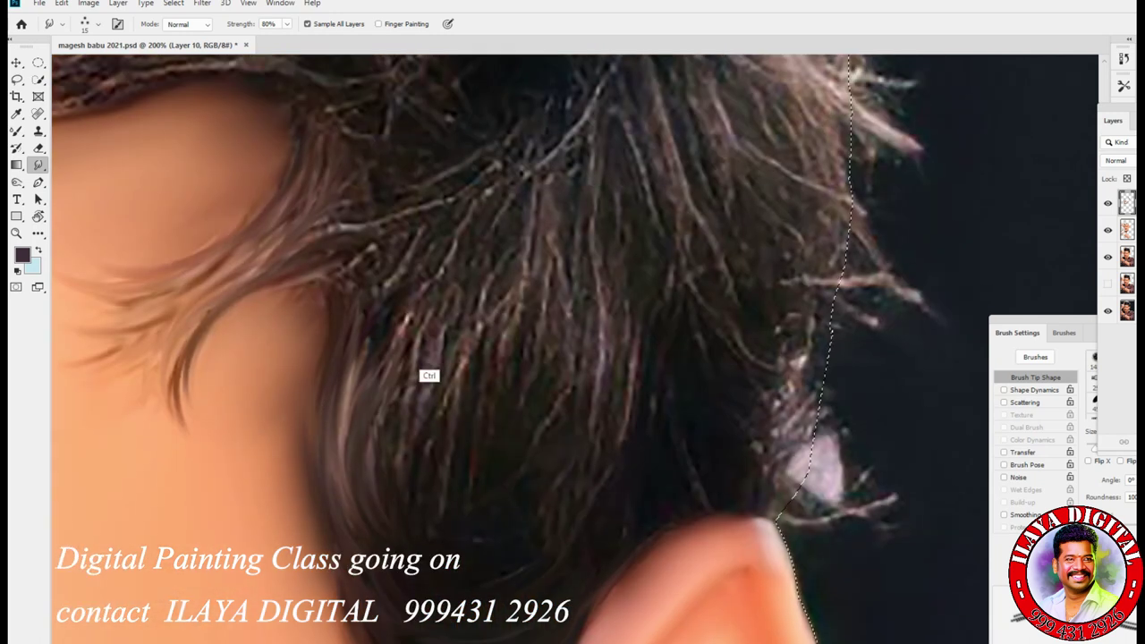
{"action": "scroll", "coordinate": [428, 378], "scroll_direction": "down", "scroll_amount": 2}
{"action": "key", "text": "bracketright"}
{"action": "key", "text": "bracketright"}
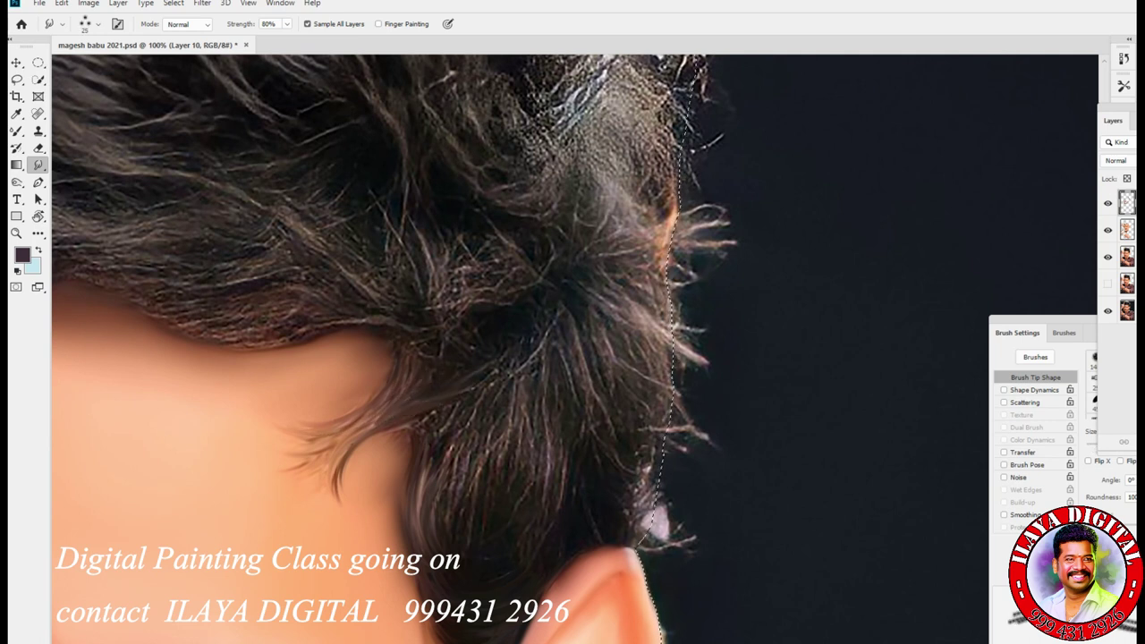
{"action": "left_click_drag", "start_coordinate": [366, 424], "coordinate": [335, 505]}
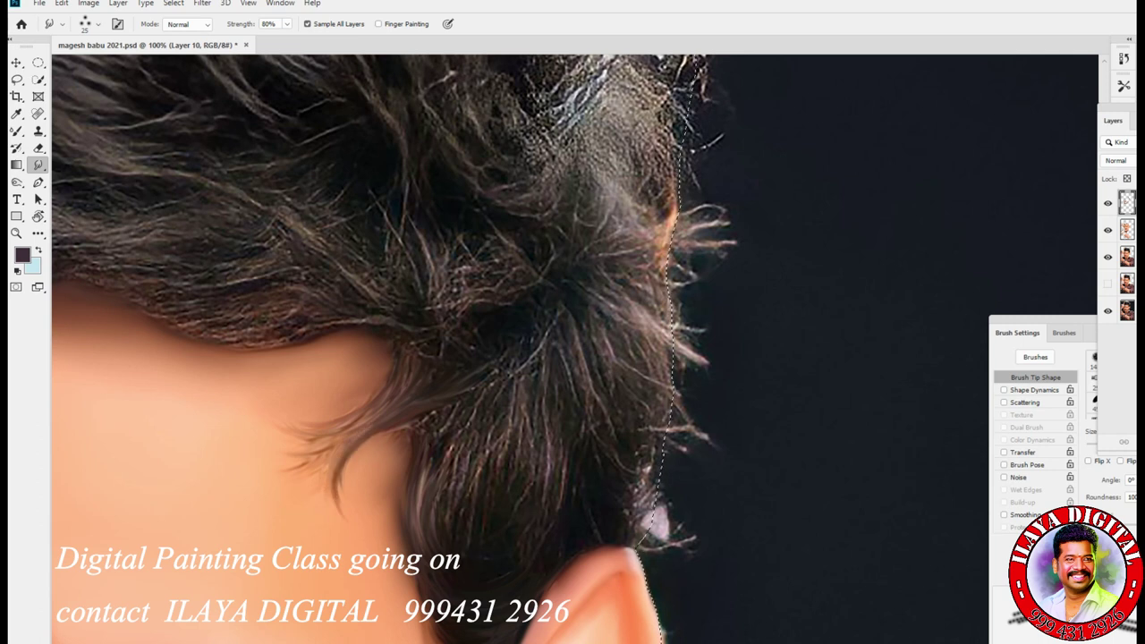
{"action": "left_click_drag", "start_coordinate": [376, 322], "coordinate": [273, 358]}
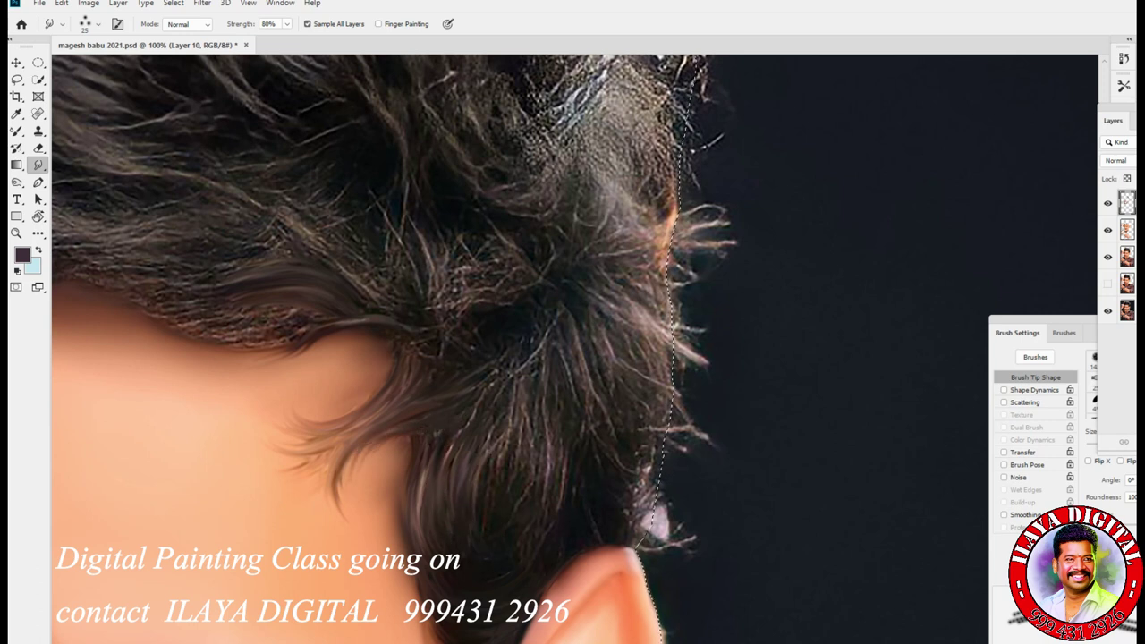
Smooth the hairline over the fist side and centre of the forehead into soft, dark strands
{"action": "scroll", "coordinate": [515, 349], "scroll_direction": "up", "scroll_amount": 2}
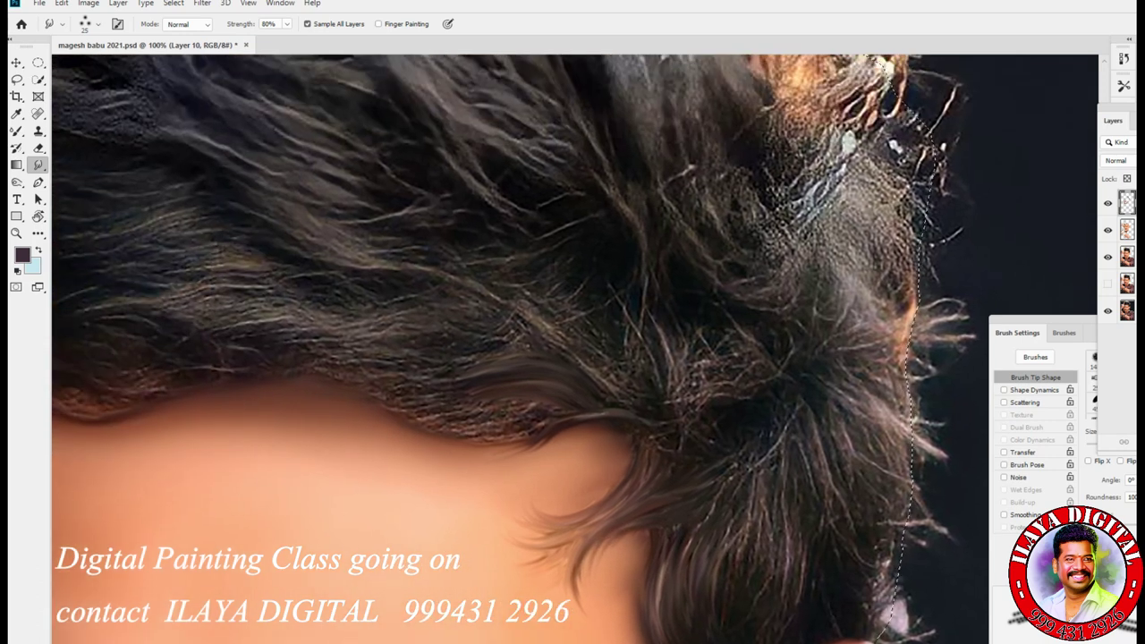
{"action": "scroll", "coordinate": [519, 348], "scroll_direction": "left", "scroll_amount": 3}
{"action": "left_click_drag", "start_coordinate": [213, 408], "coordinate": [323, 386]}
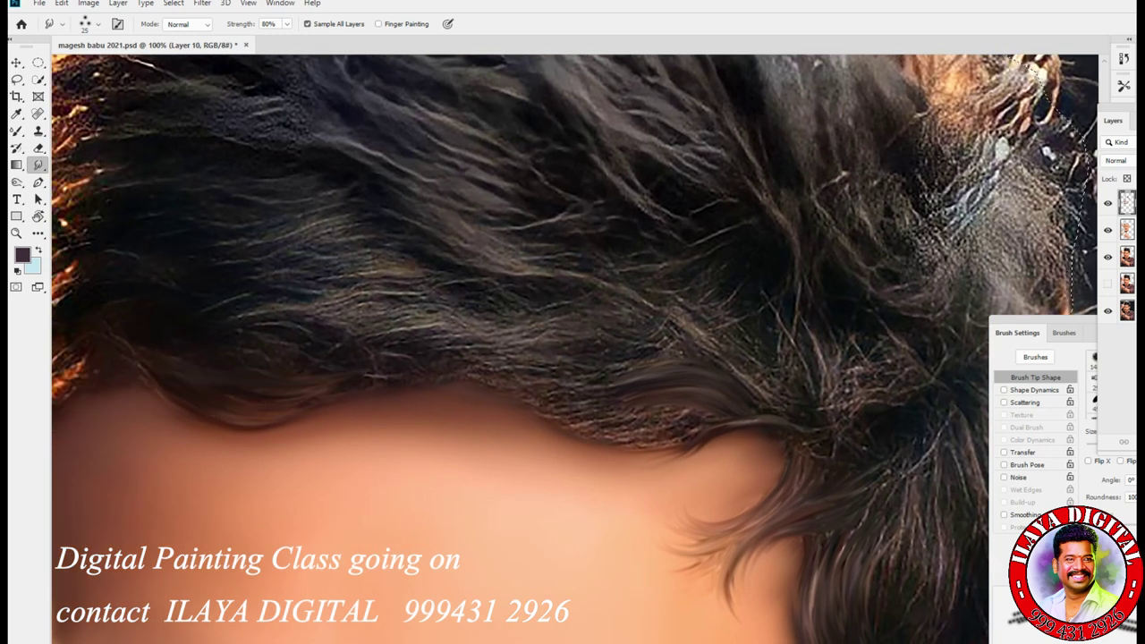
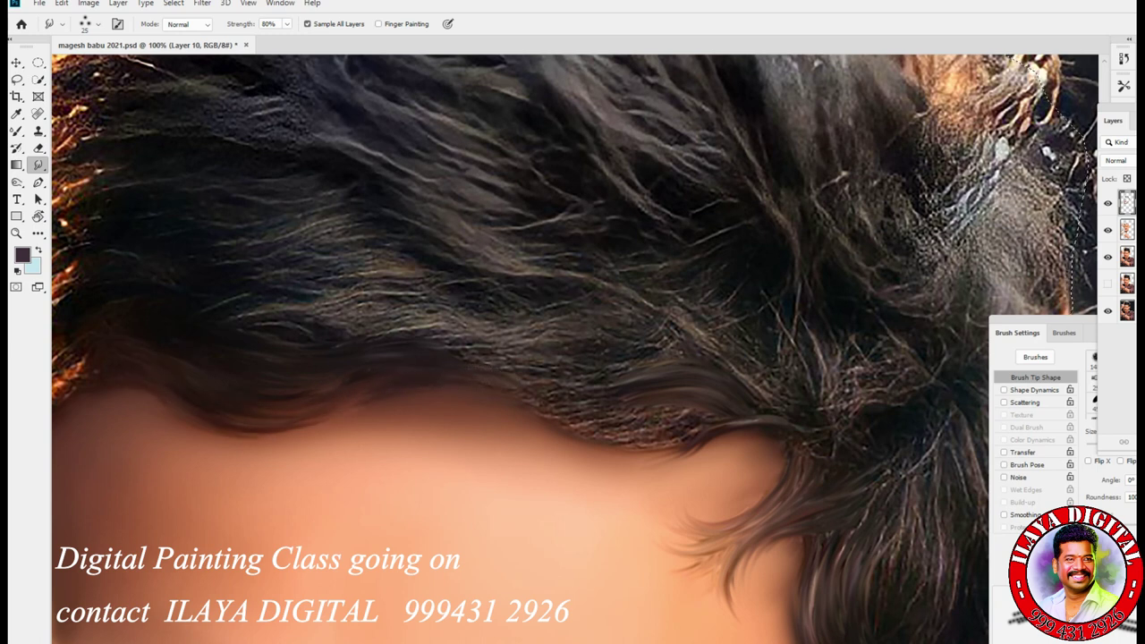
Smudge the front wave of hair above the forehead into long, smooth strands
{"action": "scroll", "coordinate": [572, 349], "scroll_direction": "right", "scroll_amount": 5}
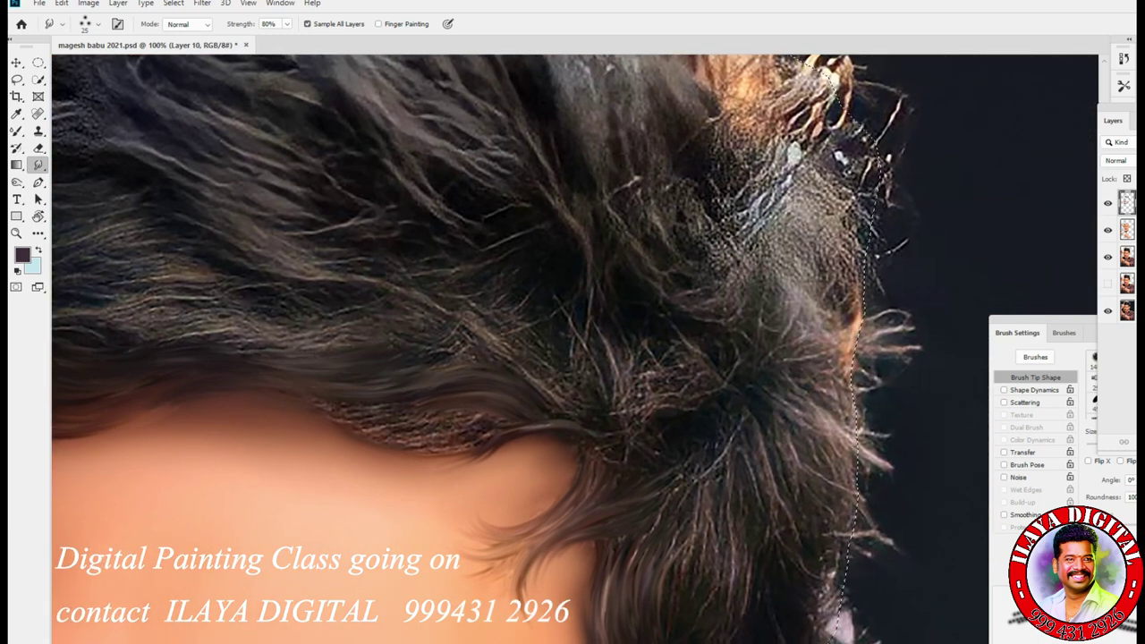
{"action": "mouse_move", "coordinate": [519, 344]}
{"action": "left_mouse_down"}
{"action": "mouse_move", "coordinate": [296, 337]}
{"action": "mouse_move", "coordinate": [151, 309]}
{"action": "left_mouse_up"}
{"action": "left_click_drag", "start_coordinate": [235, 298], "coordinate": [130, 288]}
{"action": "mouse_move", "coordinate": [337, 348]}
{"action": "left_mouse_down"}
{"action": "mouse_move", "coordinate": [304, 325]}
{"action": "mouse_move", "coordinate": [161, 336]}
{"action": "left_mouse_up"}
{"action": "left_click_drag", "start_coordinate": [537, 358], "coordinate": [707, 295]}
{"action": "mouse_move", "coordinate": [662, 394]}
{"action": "left_mouse_down"}
{"action": "mouse_move", "coordinate": [599, 376]}
{"action": "mouse_move", "coordinate": [542, 384]}
{"action": "mouse_move", "coordinate": [485, 349]}
{"action": "left_mouse_up"}
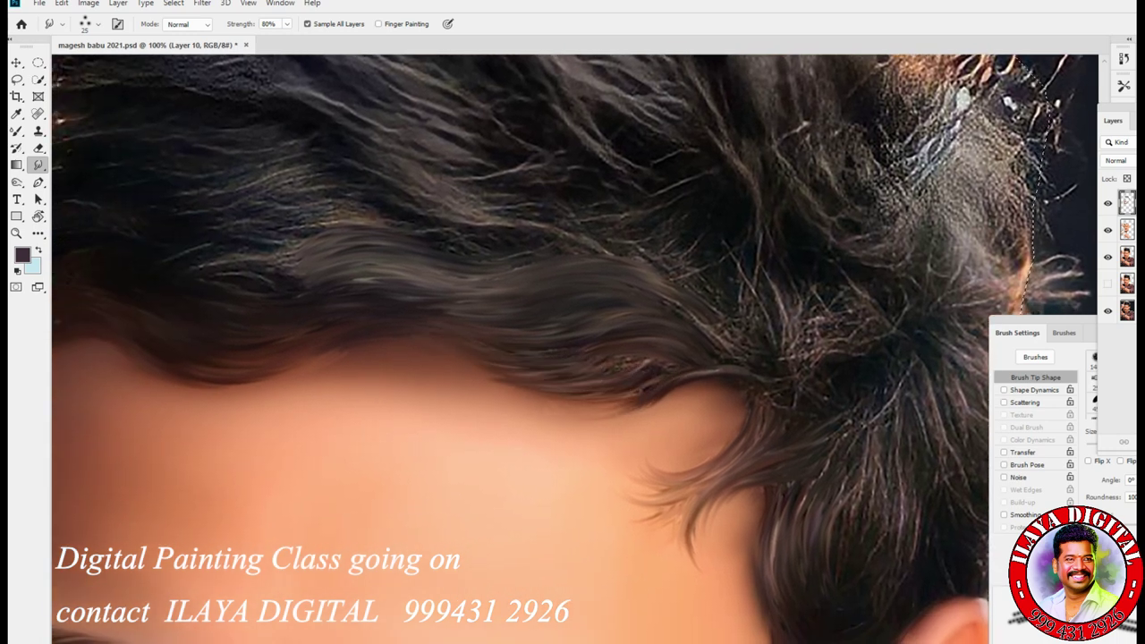
Blend the coarse hair texture along the lower hairline next to the temple lock
{"action": "mouse_move", "coordinate": [630, 367]}
{"action": "left_mouse_down"}
{"action": "mouse_move", "coordinate": [566, 376]}
{"action": "mouse_move", "coordinate": [531, 398]}
{"action": "left_mouse_up"}
{"action": "left_click_drag", "start_coordinate": [695, 371], "coordinate": [627, 374]}
{"action": "left_click_drag", "start_coordinate": [554, 398], "coordinate": [508, 398]}
{"action": "mouse_move", "coordinate": [662, 379]}
{"action": "left_mouse_down"}
{"action": "mouse_move", "coordinate": [591, 400]}
{"action": "mouse_move", "coordinate": [489, 392]}
{"action": "left_mouse_up"}
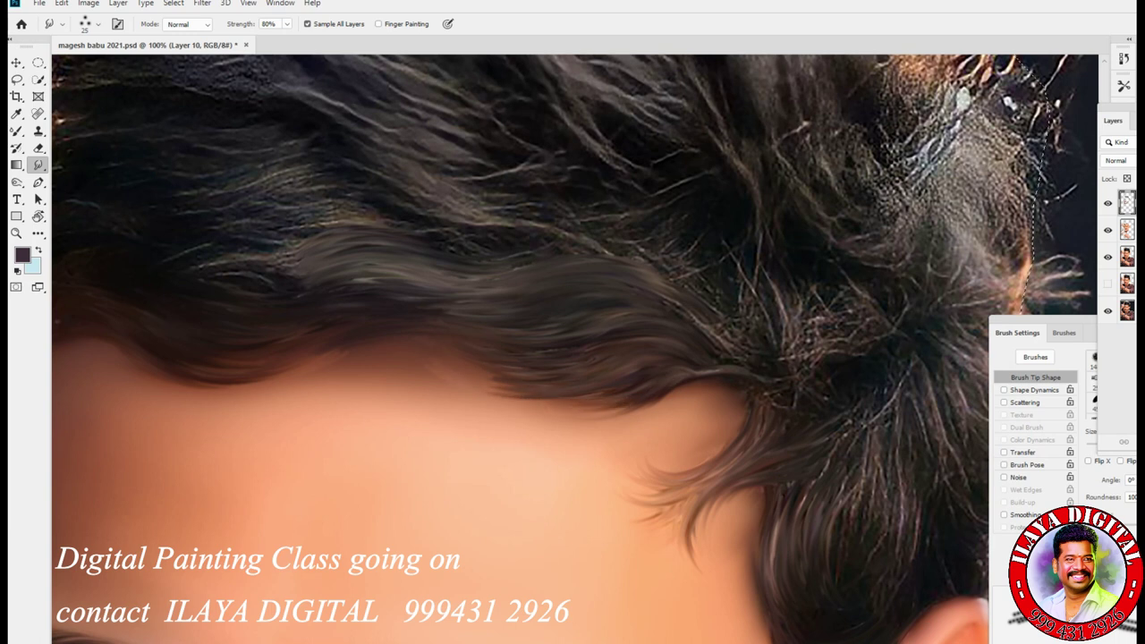
Pull fine hair tips from the lower hairline onto the forehead beside the temple lock to soften its edge
{"action": "left_click_drag", "start_coordinate": [730, 372], "coordinate": [683, 365]}
{"action": "mouse_move", "coordinate": [489, 371]}
{"action": "left_mouse_down"}
{"action": "mouse_move", "coordinate": [463, 370]}
{"action": "mouse_move", "coordinate": [473, 383]}
{"action": "left_mouse_up"}
{"action": "left_click_drag", "start_coordinate": [633, 410], "coordinate": [576, 413]}
{"action": "left_click_drag", "start_coordinate": [573, 420], "coordinate": [534, 421]}
{"action": "left_click_drag", "start_coordinate": [614, 398], "coordinate": [519, 406]}
{"action": "mouse_move", "coordinate": [685, 384]}
{"action": "left_mouse_down"}
{"action": "mouse_move", "coordinate": [601, 419]}
{"action": "mouse_move", "coordinate": [660, 403]}
{"action": "left_mouse_up"}
{"action": "left_click_drag", "start_coordinate": [650, 408], "coordinate": [604, 423]}
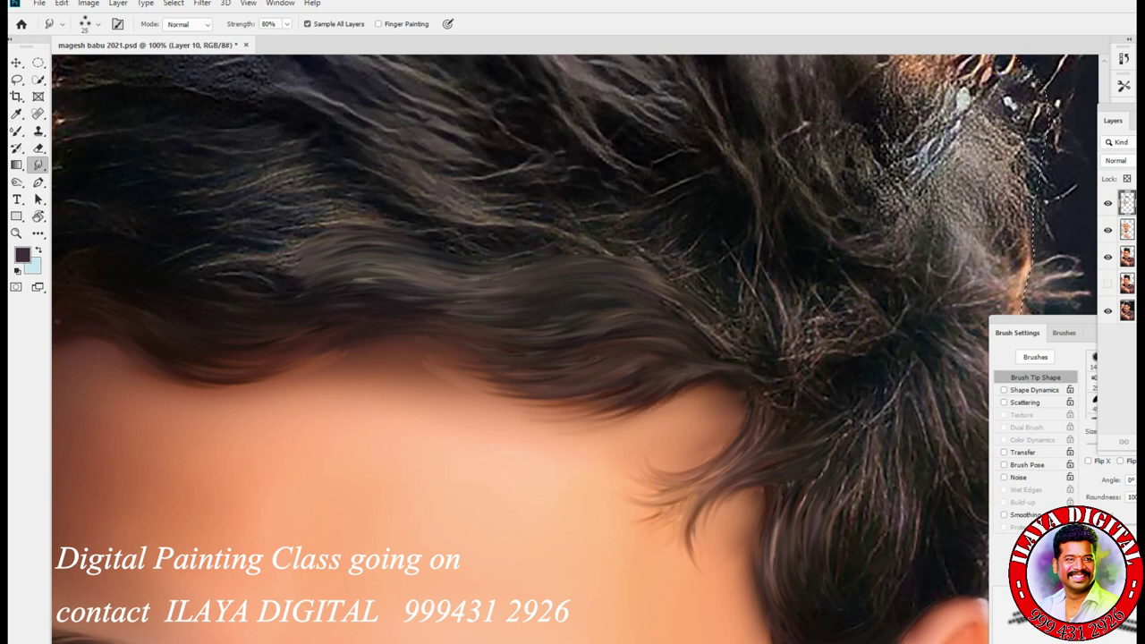
Smudge the inner golden backlit hair above the fist into smooth strands blending with the dark hair, at 25 px and 80% strength
{"action": "key", "text": "e"}
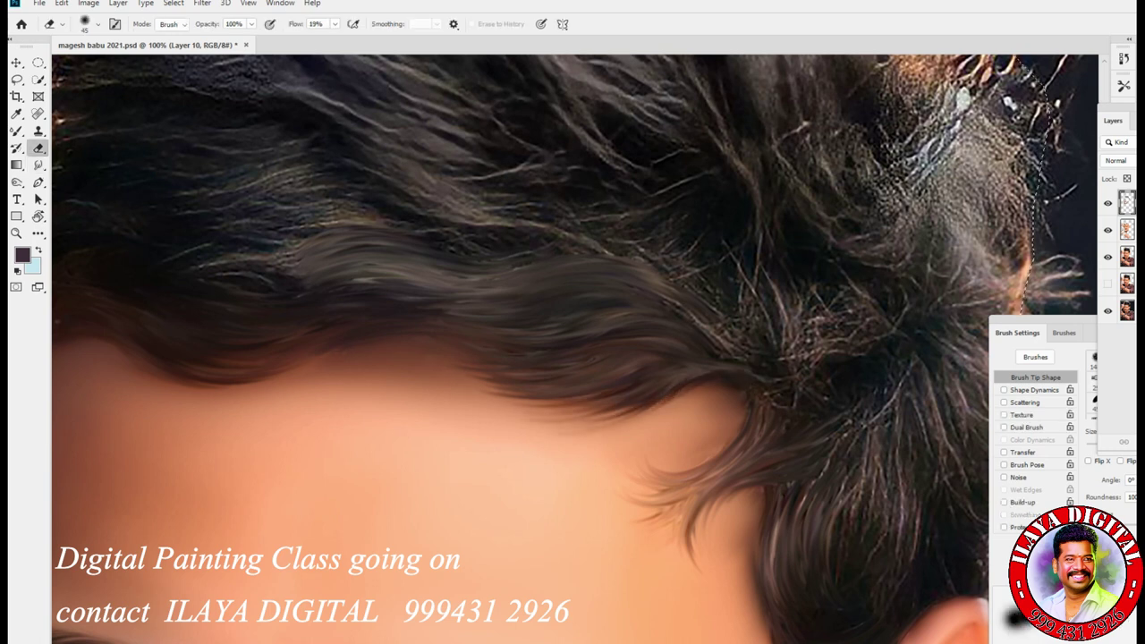
{"action": "scroll", "coordinate": [525, 529], "scroll_direction": "down", "scroll_amount": 3}
{"action": "scroll", "coordinate": [460, 527], "scroll_direction": "down", "scroll_amount": 3}
{"action": "scroll", "coordinate": [573, 349], "scroll_direction": "up", "scroll_amount": 5}
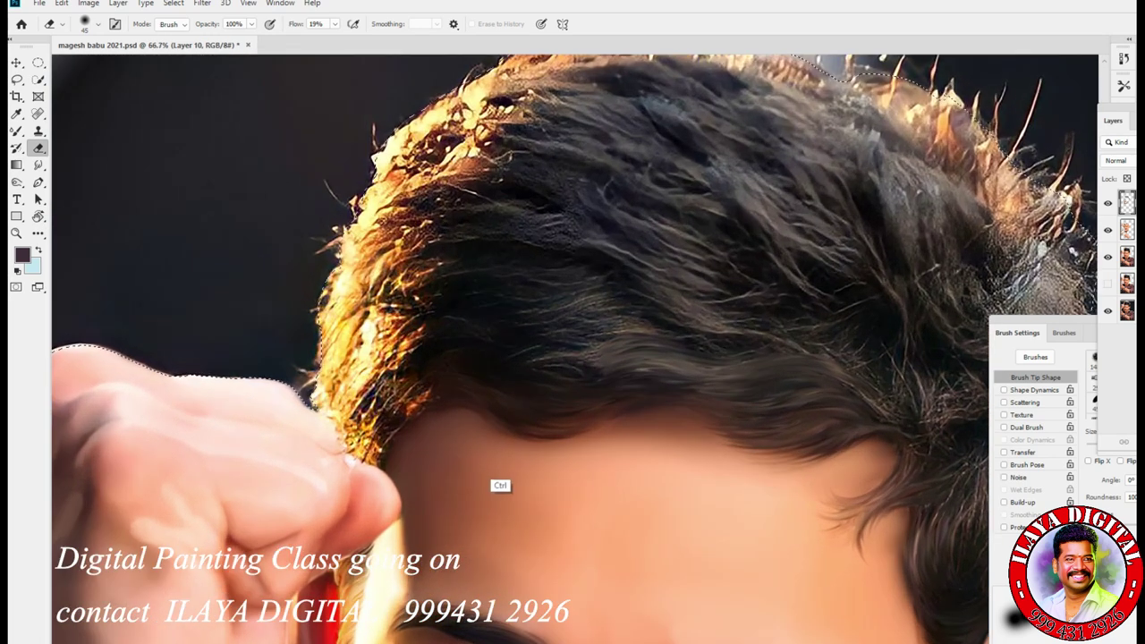
{"action": "scroll", "coordinate": [499, 481], "scroll_direction": "up", "scroll_amount": 2}
{"action": "scroll", "coordinate": [498, 481], "scroll_direction": "left", "scroll_amount": 2}
{"action": "key", "text": "r"}
{"action": "mouse_move", "coordinate": [416, 444]}
{"action": "left_mouse_down"}
{"action": "mouse_move", "coordinate": [452, 420]}
{"action": "mouse_move", "coordinate": [469, 438]}
{"action": "mouse_move", "coordinate": [527, 367]}
{"action": "mouse_move", "coordinate": [488, 399]}
{"action": "mouse_move", "coordinate": [537, 353]}
{"action": "mouse_move", "coordinate": [474, 358]}
{"action": "mouse_move", "coordinate": [420, 393]}
{"action": "mouse_move", "coordinate": [443, 336]}
{"action": "mouse_move", "coordinate": [438, 304]}
{"action": "mouse_move", "coordinate": [514, 268]}
{"action": "mouse_move", "coordinate": [537, 183]}
{"action": "mouse_move", "coordinate": [528, 156]}
{"action": "mouse_move", "coordinate": [546, 125]}
{"action": "left_mouse_up"}
{"action": "mouse_move", "coordinate": [501, 287]}
{"action": "left_mouse_down"}
{"action": "mouse_move", "coordinate": [537, 188]}
{"action": "mouse_move", "coordinate": [488, 305]}
{"action": "mouse_move", "coordinate": [501, 327]}
{"action": "mouse_move", "coordinate": [483, 272]}
{"action": "mouse_move", "coordinate": [546, 228]}
{"action": "mouse_move", "coordinate": [519, 304]}
{"action": "mouse_move", "coordinate": [490, 323]}
{"action": "mouse_move", "coordinate": [507, 331]}
{"action": "mouse_move", "coordinate": [436, 394]}
{"action": "mouse_move", "coordinate": [510, 352]}
{"action": "mouse_move", "coordinate": [528, 361]}
{"action": "left_mouse_up"}
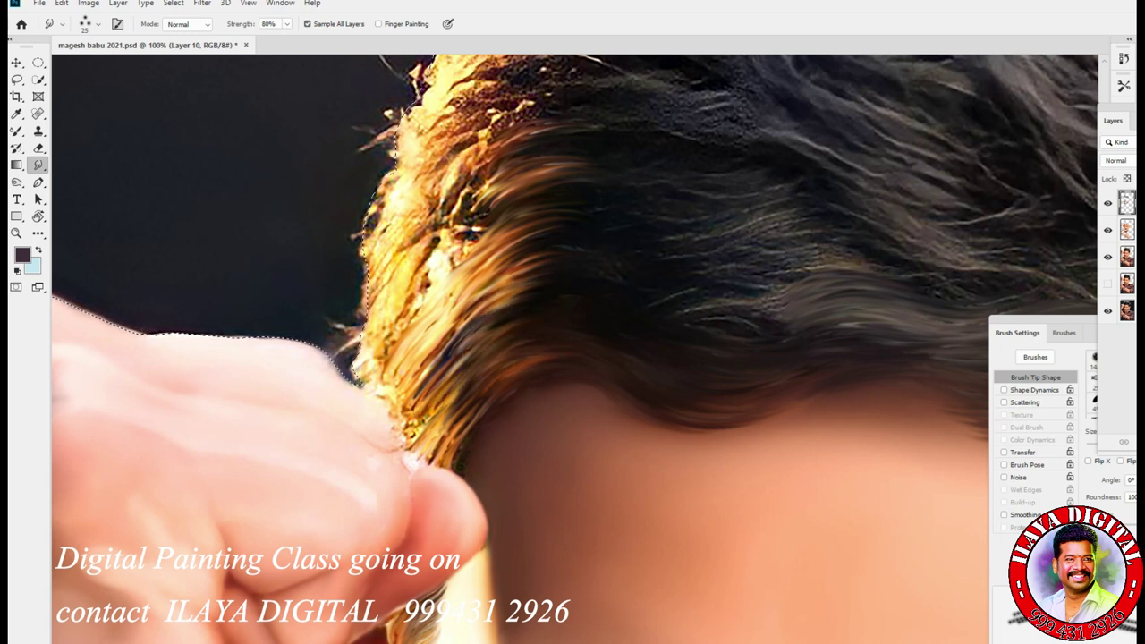
Smudge the outer golden backlit hair above the fist into smooth strands curving toward the dark hair
{"action": "left_click_drag", "start_coordinate": [475, 438], "coordinate": [414, 386]}
{"action": "mouse_move", "coordinate": [394, 331]}
{"action": "left_mouse_down"}
{"action": "mouse_move", "coordinate": [383, 234]}
{"action": "mouse_move", "coordinate": [394, 183]}
{"action": "mouse_move", "coordinate": [429, 148]}
{"action": "left_mouse_up"}
{"action": "mouse_move", "coordinate": [456, 211]}
{"action": "left_mouse_down"}
{"action": "mouse_move", "coordinate": [506, 136]}
{"action": "mouse_move", "coordinate": [555, 170]}
{"action": "left_mouse_up"}
{"action": "mouse_move", "coordinate": [467, 269]}
{"action": "left_mouse_down"}
{"action": "mouse_move", "coordinate": [412, 240]}
{"action": "mouse_move", "coordinate": [407, 211]}
{"action": "left_mouse_up"}
{"action": "left_click_drag", "start_coordinate": [430, 331], "coordinate": [400, 269]}
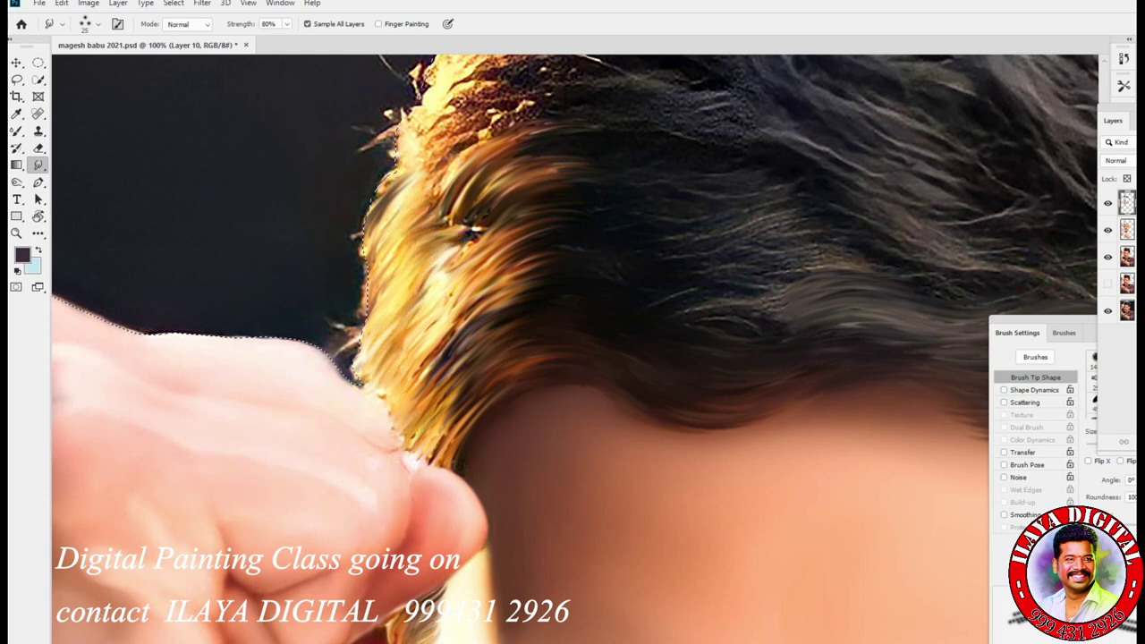
Smudge the inner edge of the upper golden hair into the dark hair as soft, tapered strands
{"action": "left_click_drag", "start_coordinate": [573, 322], "coordinate": [452, 586]}
{"action": "mouse_move", "coordinate": [340, 332]}
{"action": "left_mouse_down"}
{"action": "mouse_move", "coordinate": [438, 299]}
{"action": "mouse_move", "coordinate": [506, 293]}
{"action": "mouse_move", "coordinate": [540, 267]}
{"action": "left_mouse_up"}
{"action": "left_click_drag", "start_coordinate": [449, 261], "coordinate": [567, 218]}
{"action": "mouse_move", "coordinate": [476, 227]}
{"action": "left_mouse_down"}
{"action": "mouse_move", "coordinate": [586, 209]}
{"action": "mouse_move", "coordinate": [586, 189]}
{"action": "left_mouse_up"}
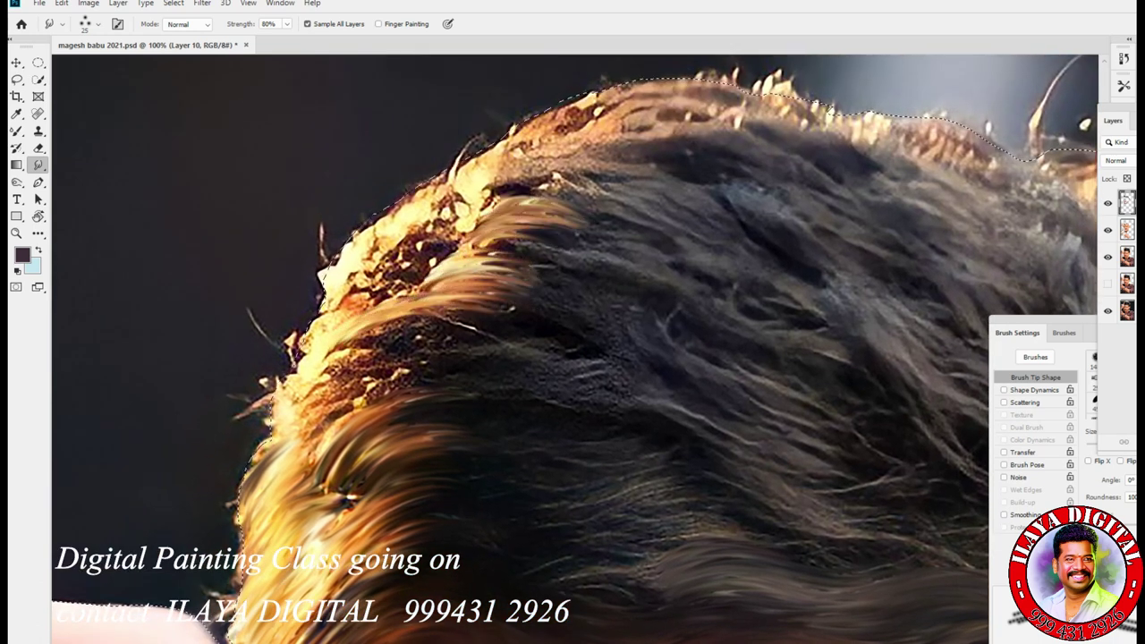
Smudge the coarse middle section of the golden hair rim into long strands flowing inward, filling the gaps between locks
{"action": "left_click_drag", "start_coordinate": [308, 394], "coordinate": [367, 358]}
{"action": "mouse_move", "coordinate": [304, 421]}
{"action": "left_mouse_down"}
{"action": "mouse_move", "coordinate": [389, 371]}
{"action": "mouse_move", "coordinate": [407, 380]}
{"action": "left_mouse_up"}
{"action": "left_click_drag", "start_coordinate": [322, 443], "coordinate": [439, 398]}
{"action": "mouse_move", "coordinate": [349, 476]}
{"action": "left_mouse_down"}
{"action": "mouse_move", "coordinate": [417, 433]}
{"action": "mouse_move", "coordinate": [488, 431]}
{"action": "left_mouse_up"}
{"action": "left_click_drag", "start_coordinate": [328, 510], "coordinate": [429, 462]}
{"action": "left_click_drag", "start_coordinate": [302, 490], "coordinate": [357, 469]}
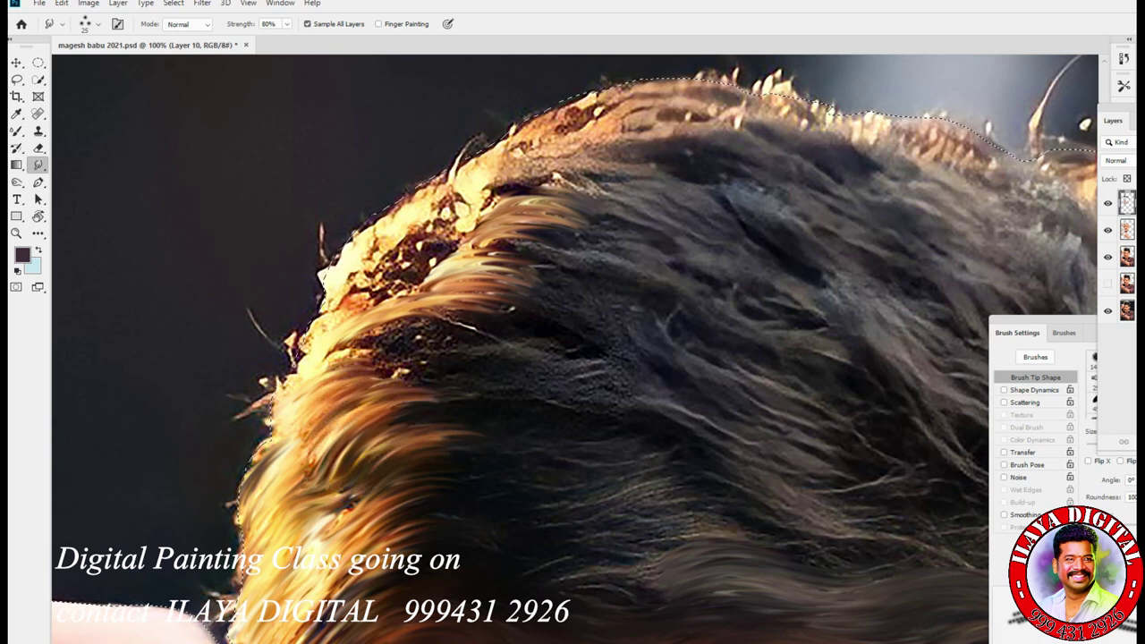
{"action": "left_click_drag", "start_coordinate": [240, 540], "coordinate": [243, 498]}
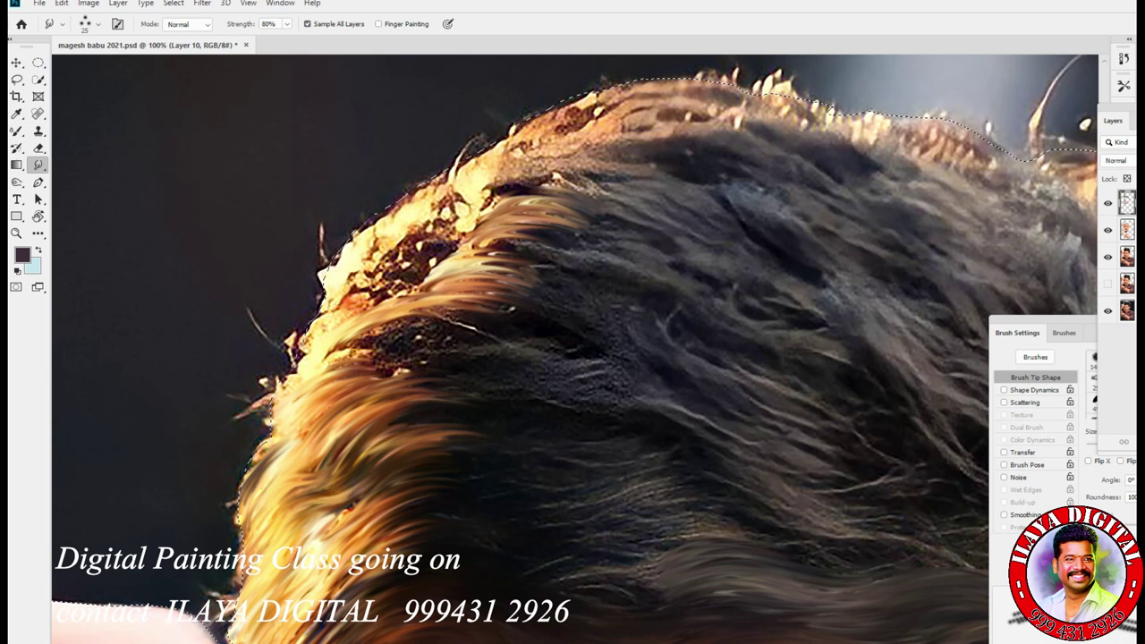
{"action": "left_click_drag", "start_coordinate": [331, 550], "coordinate": [403, 483]}
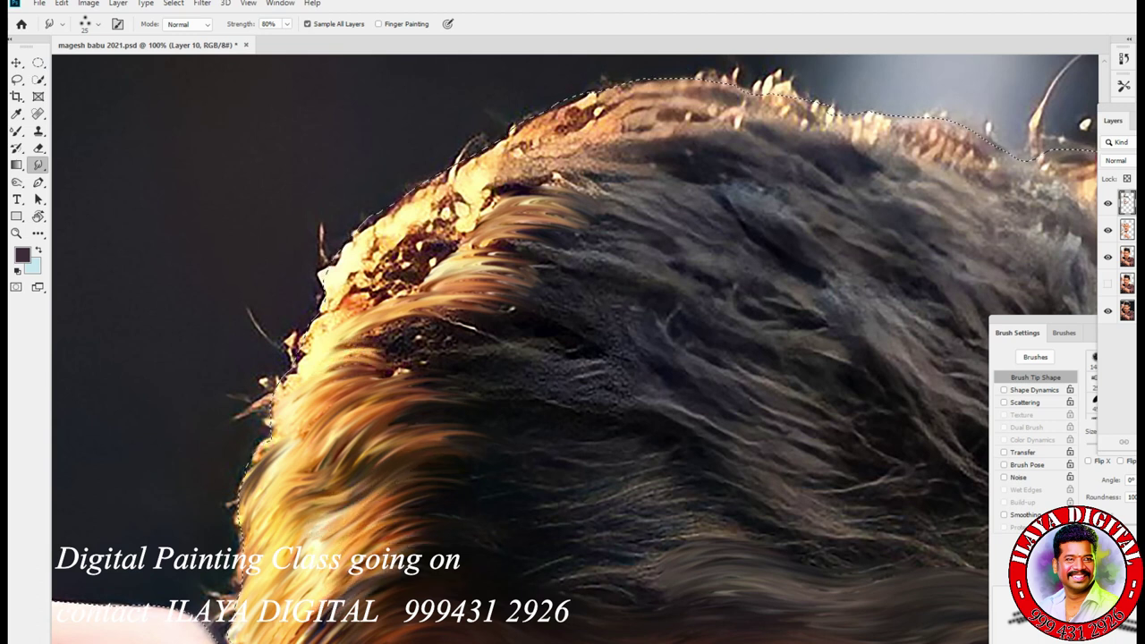
Smooth the remaining clumpy texture of the upper golden rim, up to the front of the crown, into curved strands
{"action": "left_click_drag", "start_coordinate": [349, 374], "coordinate": [447, 374]}
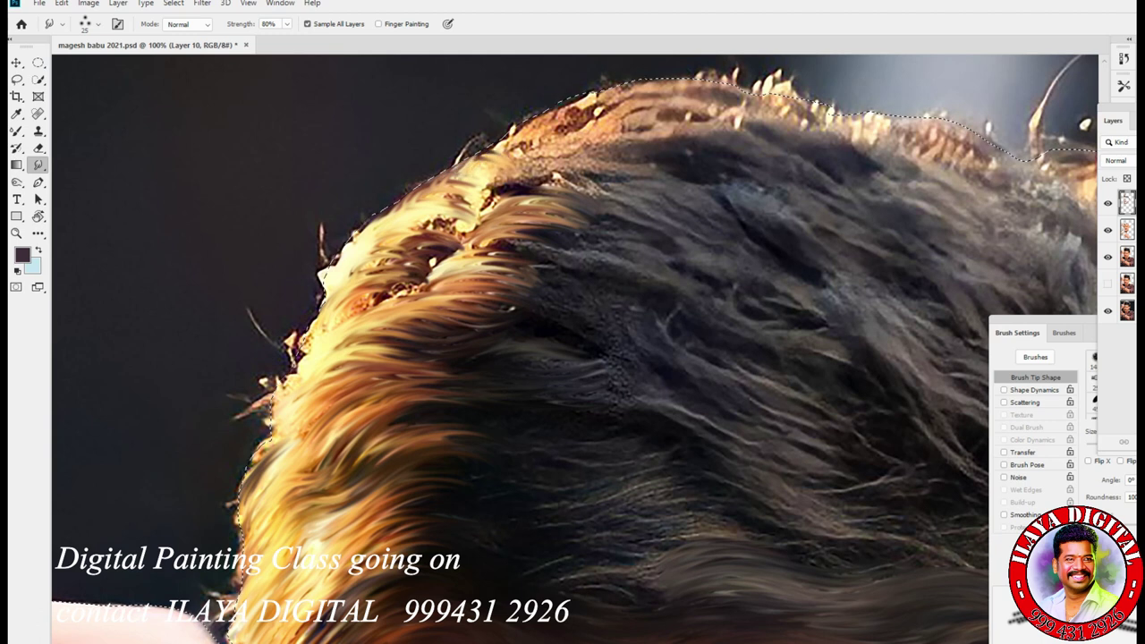
{"action": "mouse_move", "coordinate": [555, 179]}
{"action": "left_mouse_down"}
{"action": "mouse_move", "coordinate": [437, 203]}
{"action": "mouse_move", "coordinate": [426, 234]}
{"action": "mouse_move", "coordinate": [358, 304]}
{"action": "left_mouse_up"}
{"action": "mouse_move", "coordinate": [419, 283]}
{"action": "left_mouse_down"}
{"action": "mouse_move", "coordinate": [520, 248]}
{"action": "mouse_move", "coordinate": [590, 269]}
{"action": "left_mouse_up"}
{"action": "left_click_drag", "start_coordinate": [512, 308], "coordinate": [510, 307]}
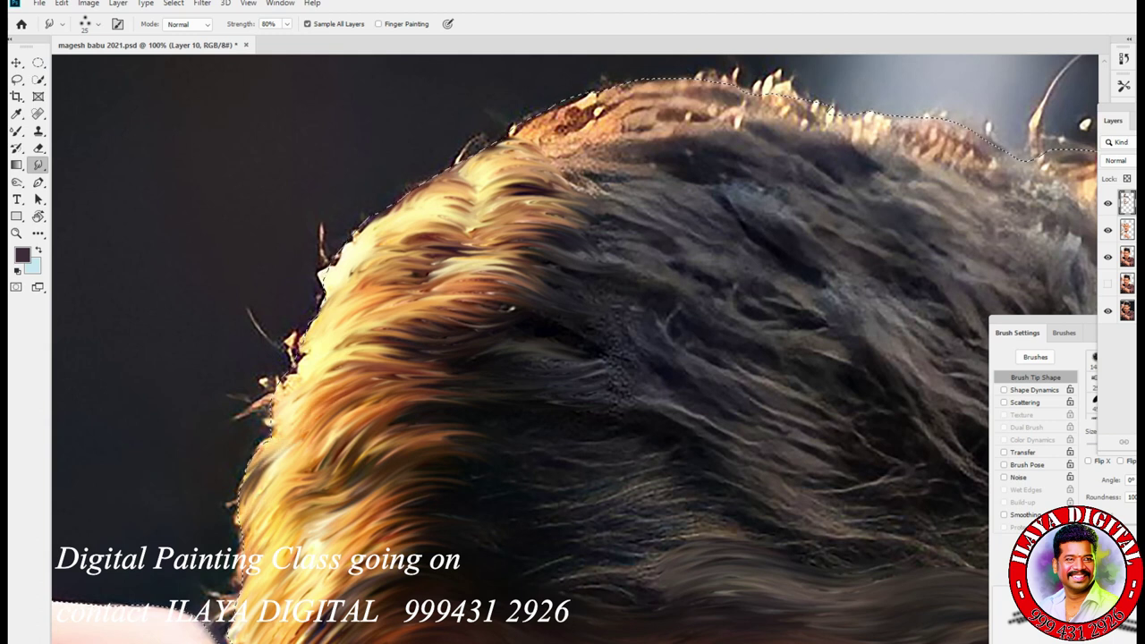
Smudge the orange backlit hair along the front top of the crown into flowing strands, reducing the brush to 20 px
{"action": "scroll", "coordinate": [573, 349], "scroll_direction": "up", "scroll_amount": 5}
{"action": "mouse_move", "coordinate": [447, 344]}
{"action": "left_mouse_down"}
{"action": "mouse_move", "coordinate": [376, 351]}
{"action": "mouse_move", "coordinate": [429, 363]}
{"action": "mouse_move", "coordinate": [367, 389]}
{"action": "mouse_move", "coordinate": [421, 385]}
{"action": "mouse_move", "coordinate": [358, 317]}
{"action": "mouse_move", "coordinate": [448, 287]}
{"action": "left_mouse_up"}
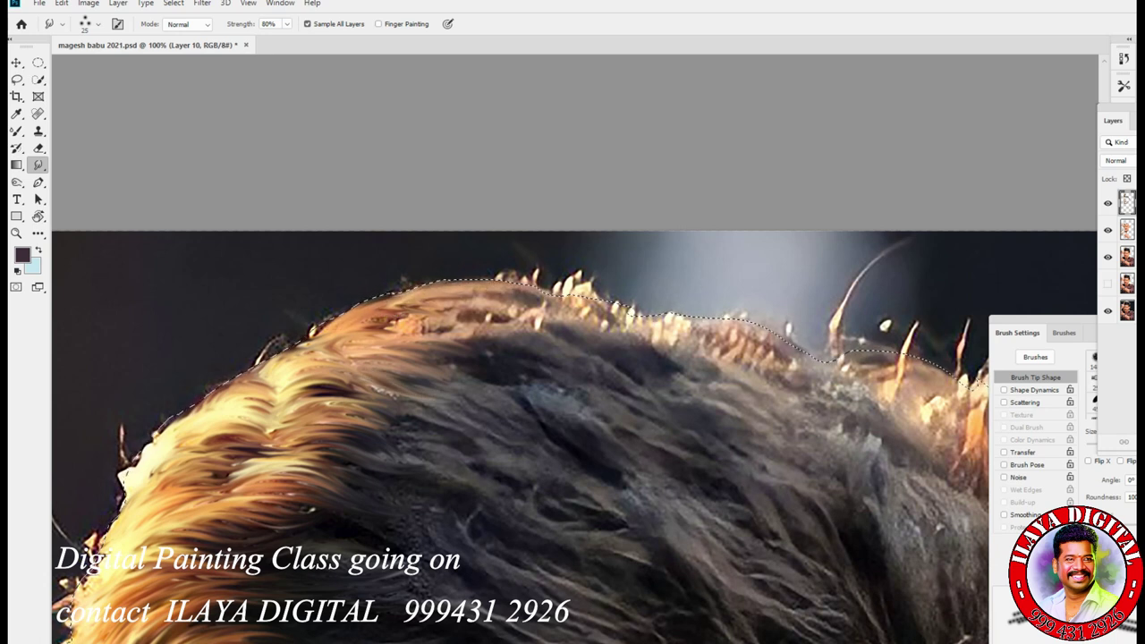
{"action": "scroll", "coordinate": [572, 358], "scroll_direction": "down", "scroll_amount": 3}
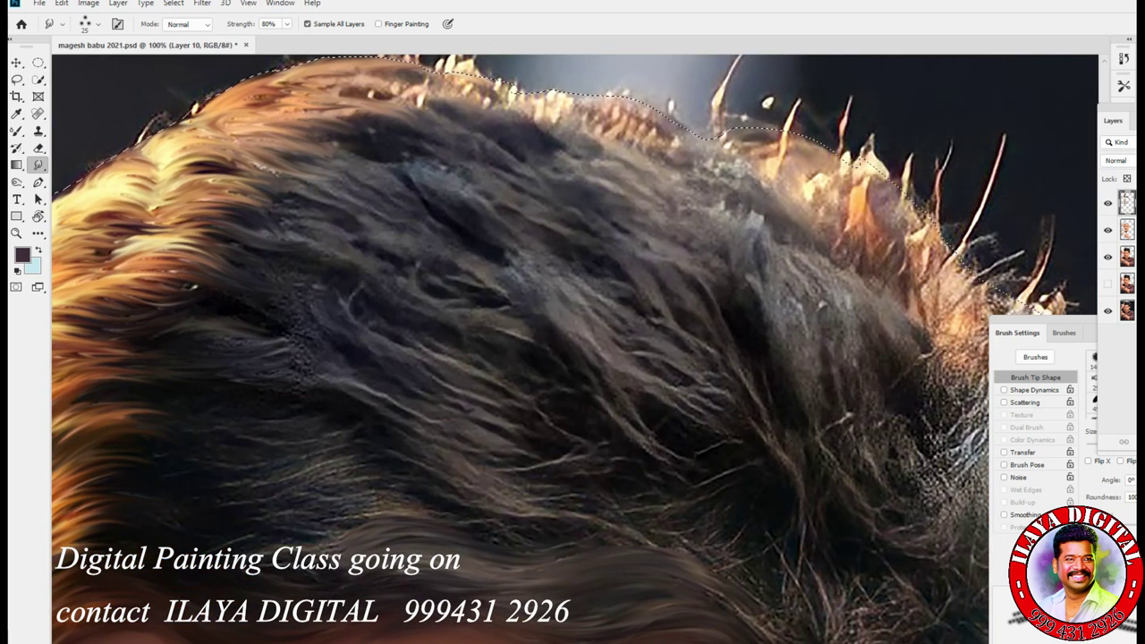
{"action": "key", "text": "ctrl+minus"}
{"action": "key", "text": "ctrl+minus"}
{"action": "scroll", "coordinate": [573, 357], "scroll_direction": "down", "scroll_amount": 2}
{"action": "scroll", "coordinate": [444, 349], "scroll_direction": "up", "scroll_amount": 3}
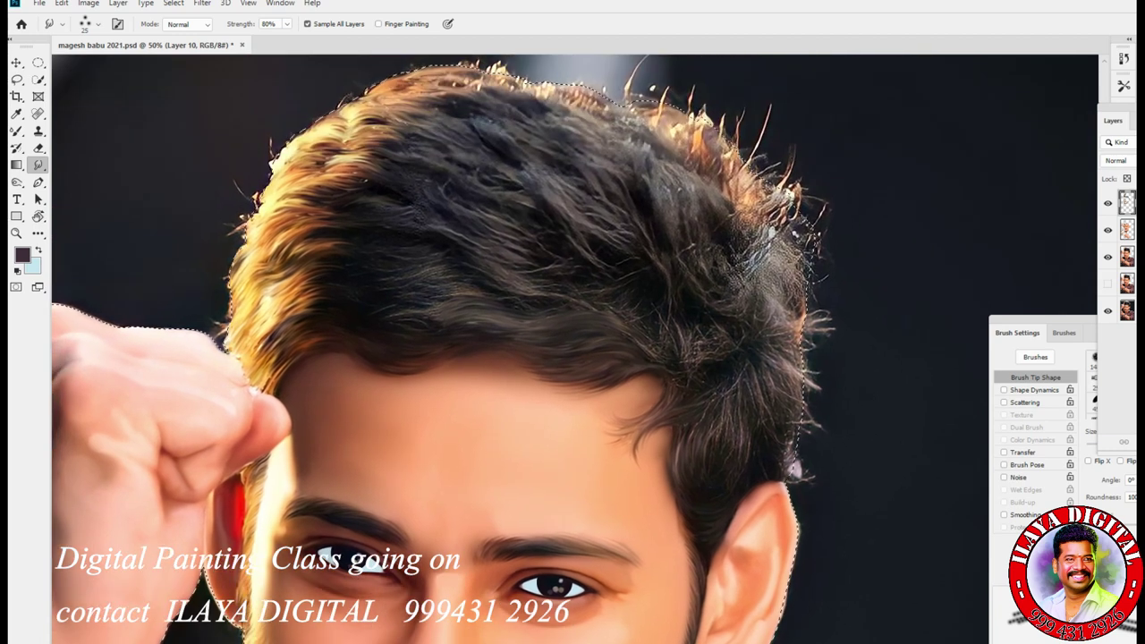
{"action": "key", "text": "ctrl+plus"}
{"action": "scroll", "coordinate": [573, 349], "scroll_direction": "up", "scroll_amount": 10}
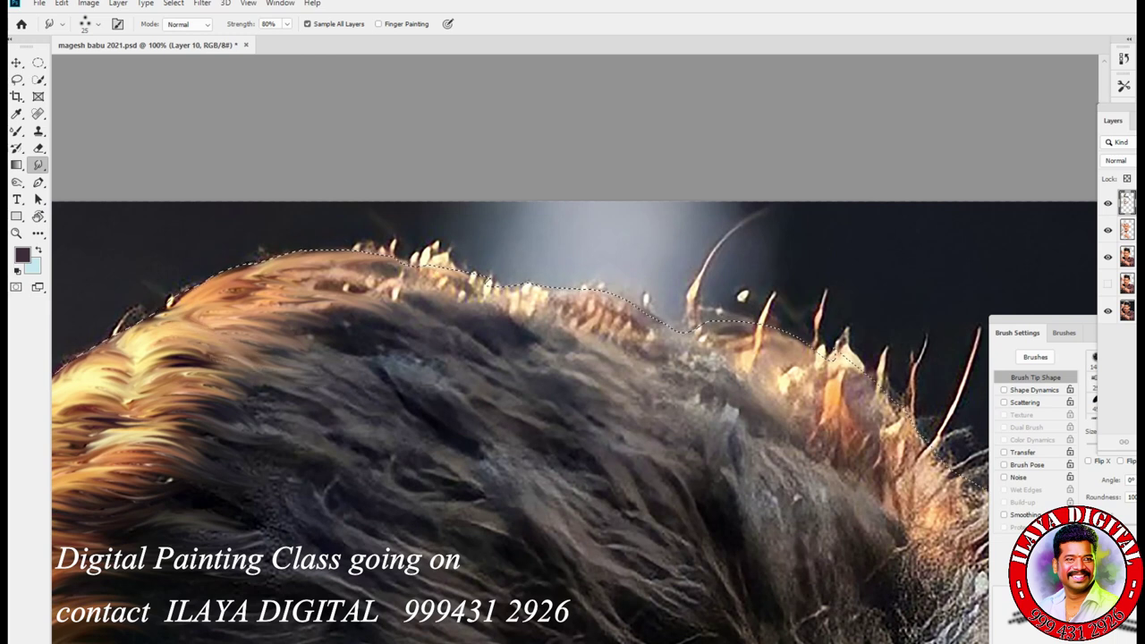
{"action": "key", "text": "bracketleft"}
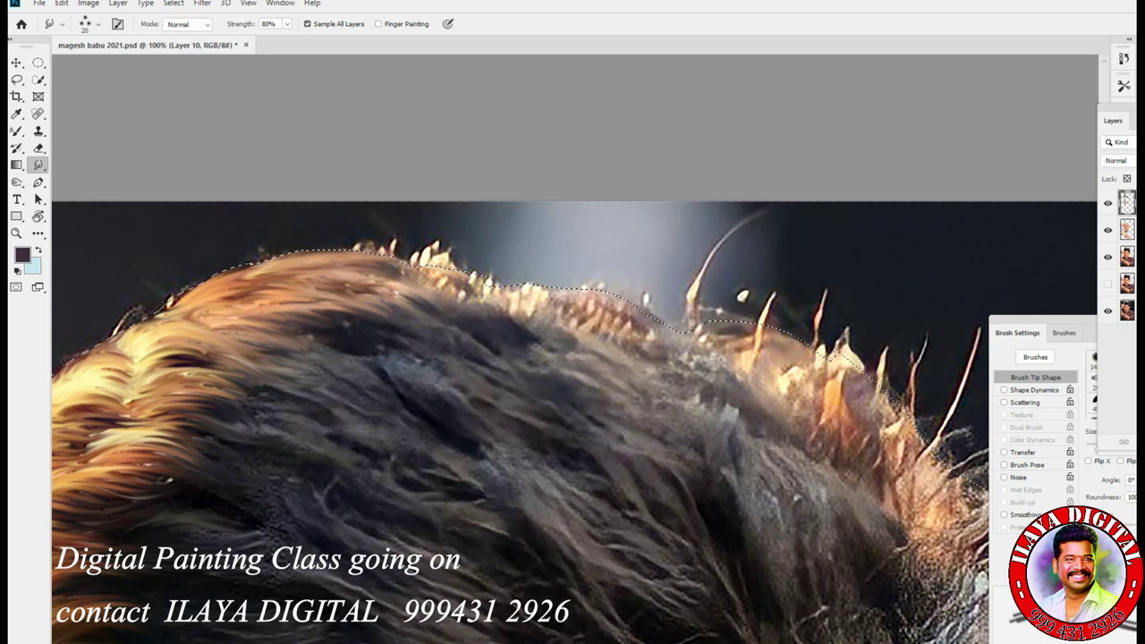
Smudge the backlit top edge of the hair from mid-crown toward the back into smooth strands with a 40 px brush
{"action": "key", "text": "bracketright"}
{"action": "key", "text": "bracketright"}
{"action": "key", "text": "bracketright"}
{"action": "key", "text": "bracketright"}
{"action": "left_click_drag", "start_coordinate": [703, 333], "coordinate": [806, 360]}
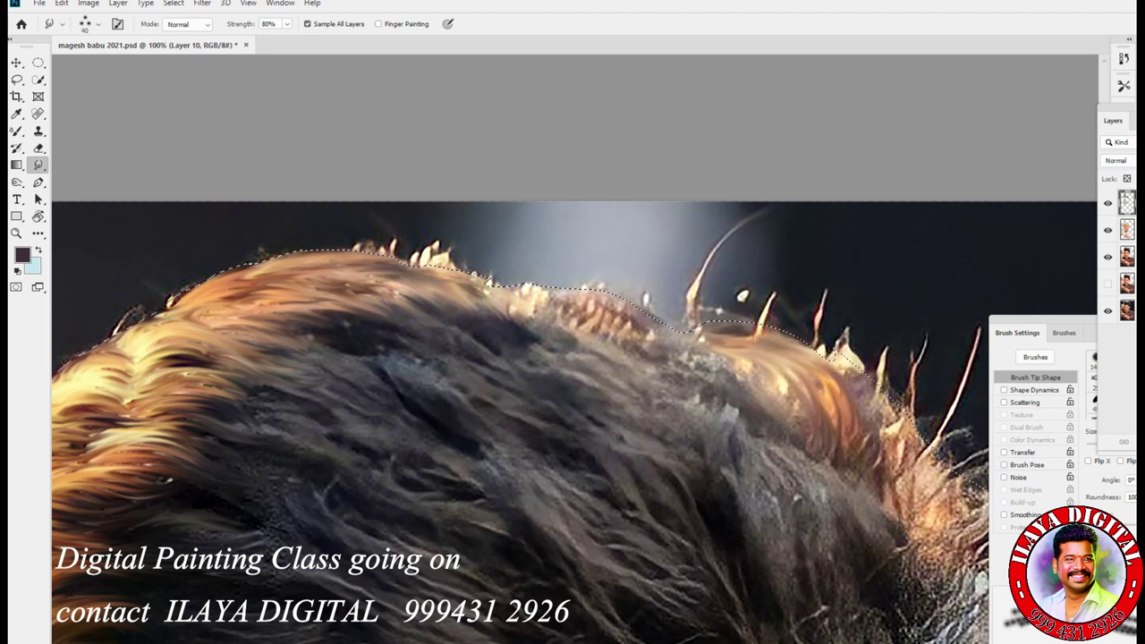
{"action": "mouse_move", "coordinate": [726, 328]}
{"action": "left_mouse_down"}
{"action": "mouse_move", "coordinate": [766, 342]}
{"action": "mouse_move", "coordinate": [707, 328]}
{"action": "mouse_move", "coordinate": [716, 351]}
{"action": "mouse_move", "coordinate": [537, 295]}
{"action": "mouse_move", "coordinate": [725, 330]}
{"action": "mouse_move", "coordinate": [501, 291]}
{"action": "left_mouse_up"}
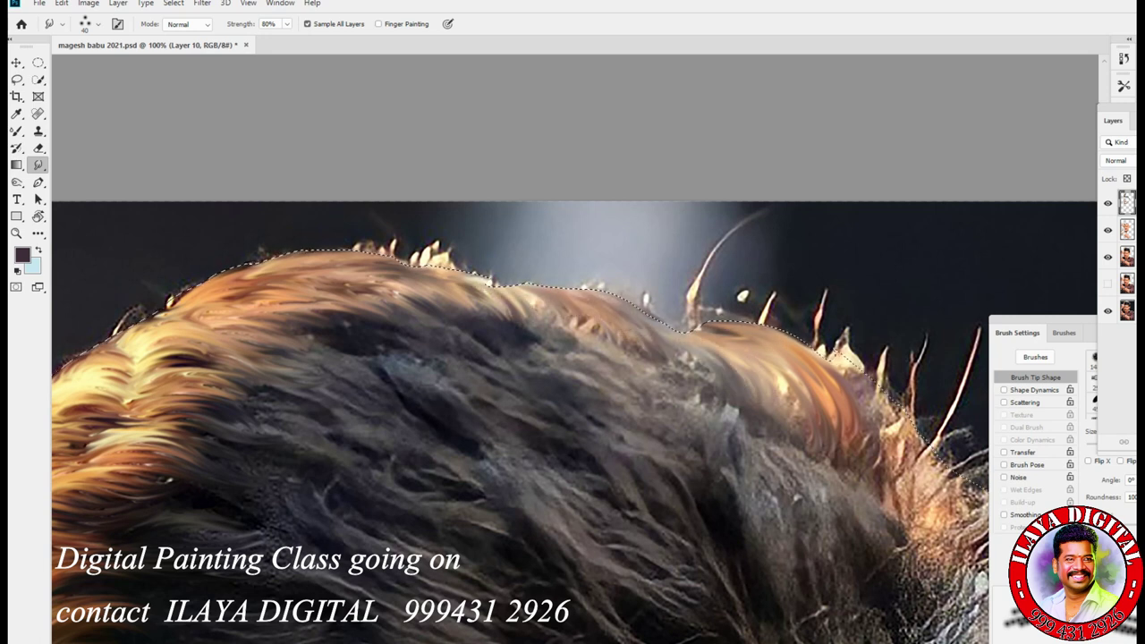
{"action": "mouse_move", "coordinate": [626, 295]}
{"action": "left_mouse_down"}
{"action": "mouse_move", "coordinate": [510, 297]}
{"action": "mouse_move", "coordinate": [680, 322]}
{"action": "mouse_move", "coordinate": [554, 349]}
{"action": "mouse_move", "coordinate": [894, 412]}
{"action": "left_mouse_up"}
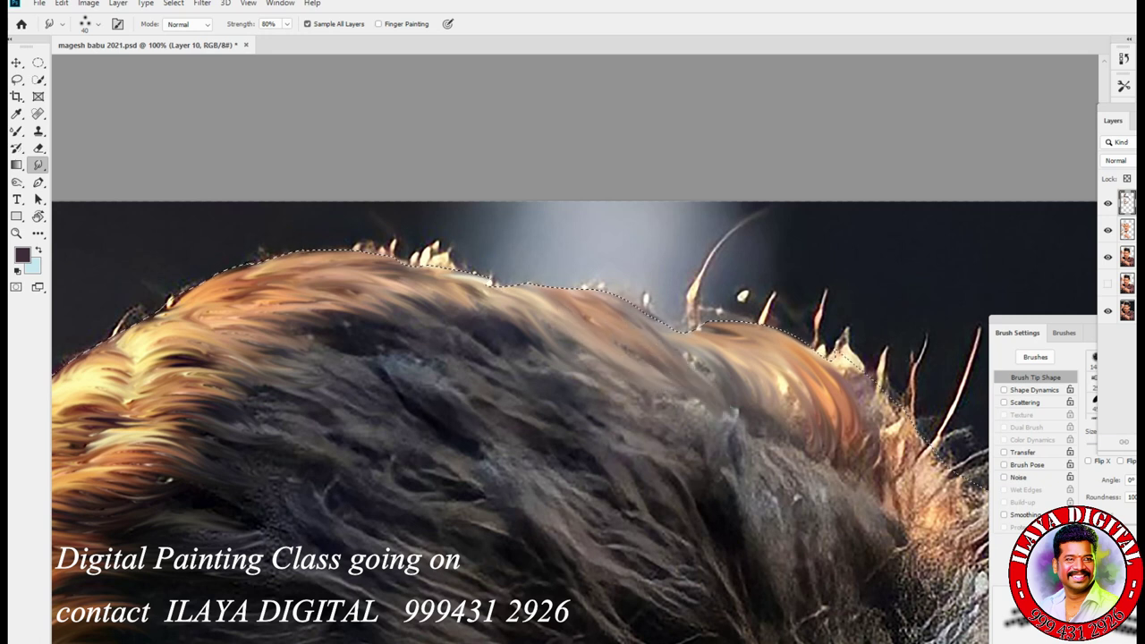
Smudge the orange rim hair and adjoining gray hair at the back of the crown into downward-flowing locks
{"action": "left_click_drag", "start_coordinate": [680, 358], "coordinate": [179, 232]}
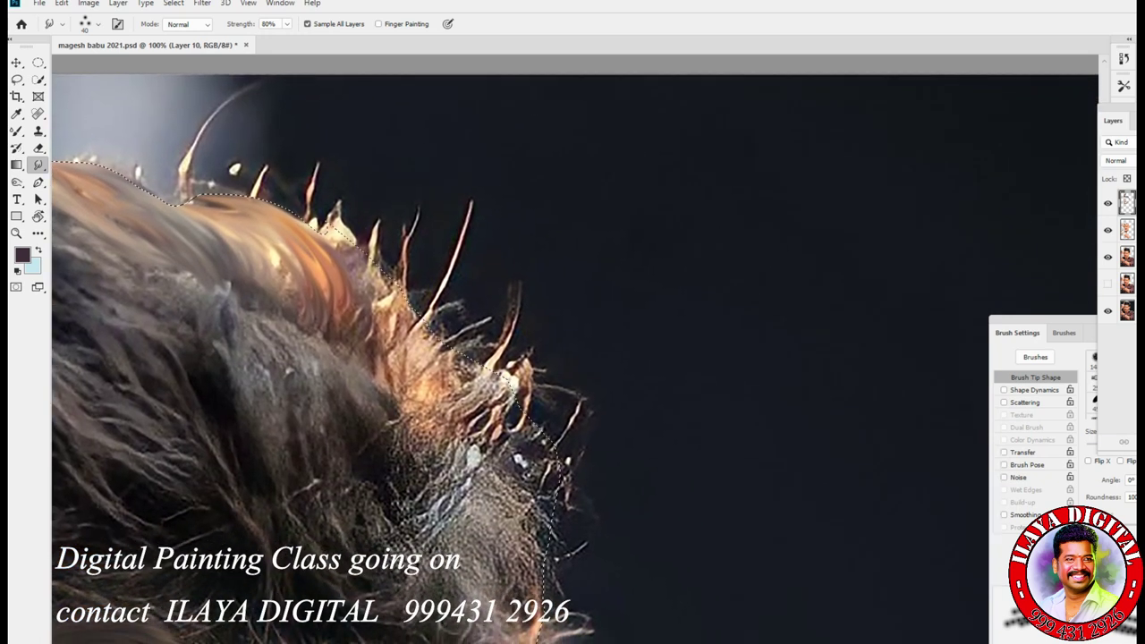
{"action": "mouse_move", "coordinate": [295, 326]}
{"action": "left_mouse_down"}
{"action": "mouse_move", "coordinate": [288, 248]}
{"action": "mouse_move", "coordinate": [357, 268]}
{"action": "mouse_move", "coordinate": [460, 420]}
{"action": "mouse_move", "coordinate": [528, 466]}
{"action": "left_mouse_up"}
{"action": "mouse_move", "coordinate": [322, 380]}
{"action": "left_mouse_down"}
{"action": "mouse_move", "coordinate": [349, 421]}
{"action": "mouse_move", "coordinate": [434, 474]}
{"action": "mouse_move", "coordinate": [421, 515]}
{"action": "left_mouse_up"}
{"action": "left_click_drag", "start_coordinate": [338, 309], "coordinate": [309, 252]}
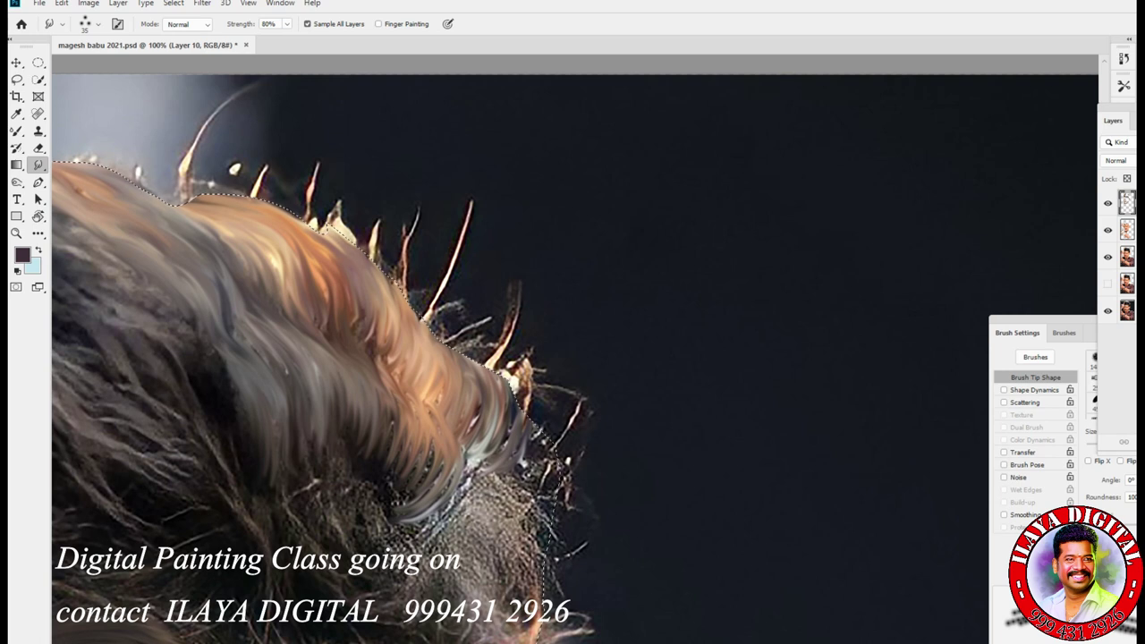
Smudge the grainy hair along the side of the head above the ear into curved strands with a 35 px brush
{"action": "scroll", "coordinate": [573, 349], "scroll_direction": "down", "scroll_amount": 3}
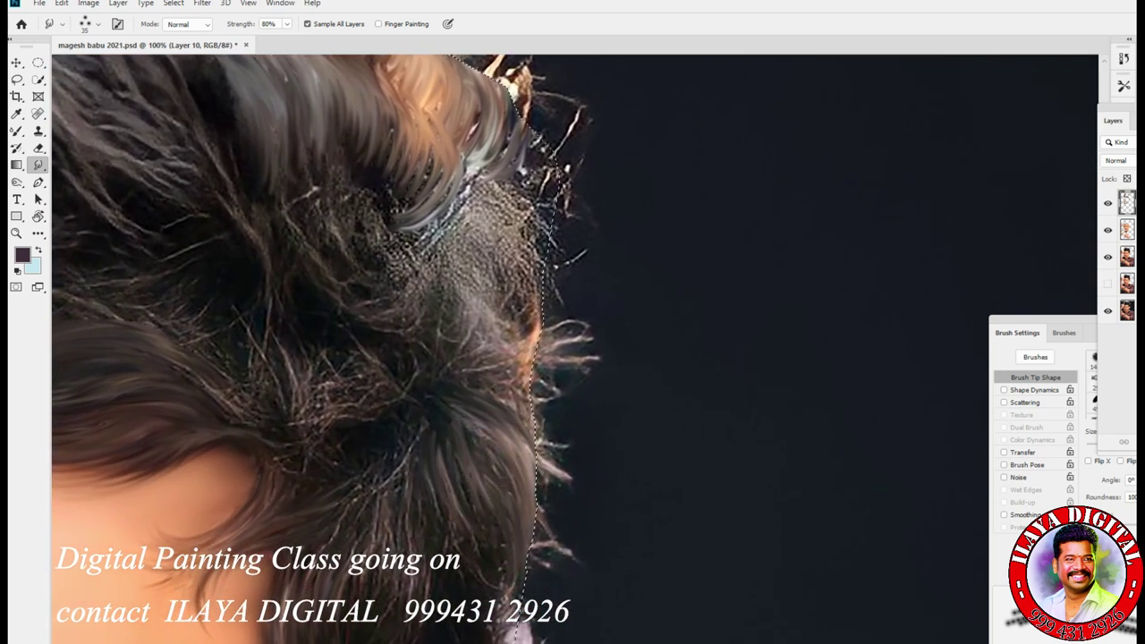
{"action": "scroll", "coordinate": [573, 349], "scroll_direction": "down", "scroll_amount": 2}
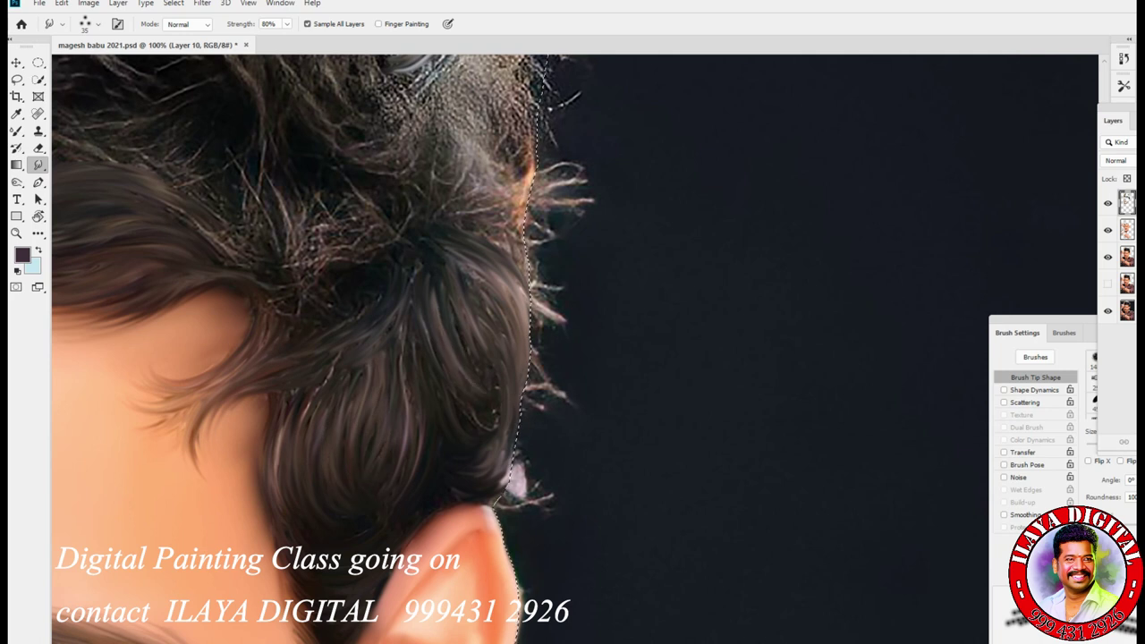
{"action": "scroll", "coordinate": [322, 349], "scroll_direction": "up", "scroll_amount": 5}
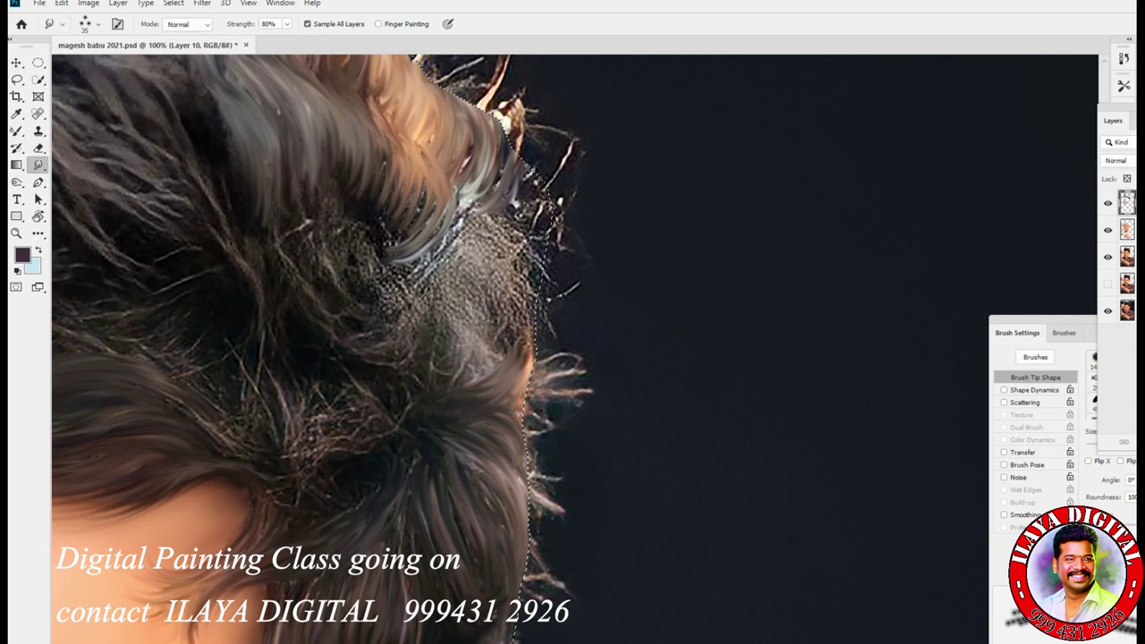
{"action": "scroll", "coordinate": [322, 349], "scroll_direction": "up", "scroll_amount": 3}
{"action": "mouse_move", "coordinate": [492, 411]}
{"action": "left_mouse_down"}
{"action": "mouse_move", "coordinate": [438, 488]}
{"action": "mouse_move", "coordinate": [528, 501]}
{"action": "mouse_move", "coordinate": [510, 295]}
{"action": "mouse_move", "coordinate": [528, 367]}
{"action": "mouse_move", "coordinate": [537, 349]}
{"action": "left_mouse_up"}
{"action": "mouse_move", "coordinate": [533, 460]}
{"action": "left_mouse_down"}
{"action": "mouse_move", "coordinate": [510, 527]}
{"action": "mouse_move", "coordinate": [528, 537]}
{"action": "left_mouse_up"}
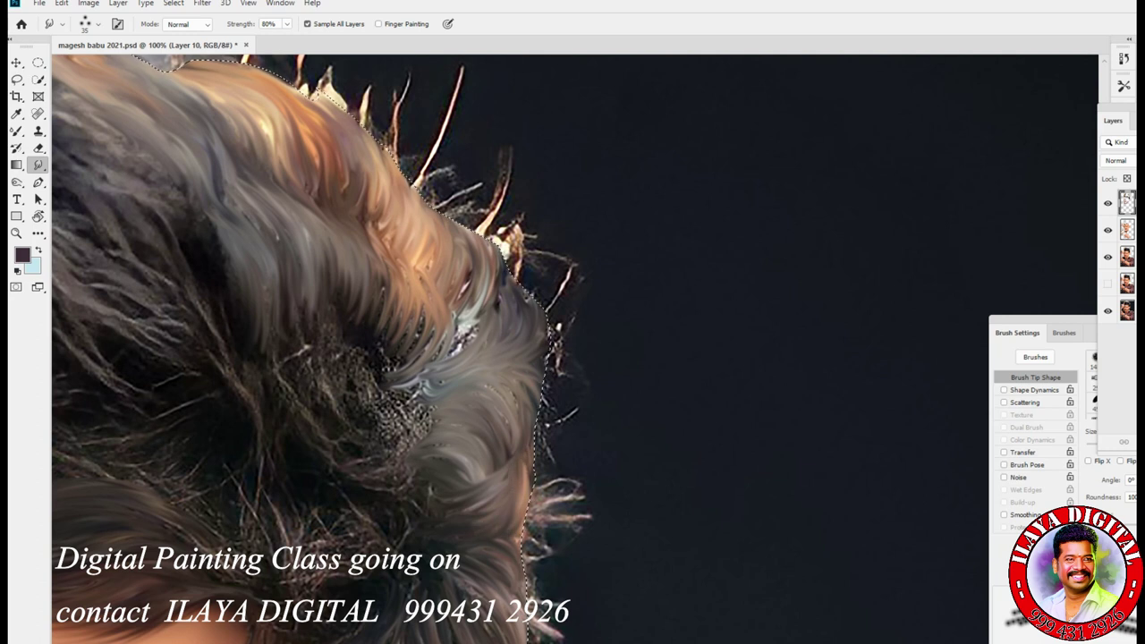
Blend the dark hair beneath the orange rim at the back of the crown into long, sweeping strands
{"action": "mouse_move", "coordinate": [528, 403]}
{"action": "left_mouse_down"}
{"action": "mouse_move", "coordinate": [465, 322]}
{"action": "mouse_move", "coordinate": [412, 394]}
{"action": "mouse_move", "coordinate": [537, 367]}
{"action": "mouse_move", "coordinate": [448, 447]}
{"action": "left_mouse_up"}
{"action": "left_click_drag", "start_coordinate": [447, 403], "coordinate": [720, 372]}
{"action": "mouse_move", "coordinate": [626, 394]}
{"action": "left_mouse_down"}
{"action": "mouse_move", "coordinate": [572, 358]}
{"action": "mouse_move", "coordinate": [618, 385]}
{"action": "mouse_move", "coordinate": [600, 340]}
{"action": "left_mouse_up"}
{"action": "left_click_drag", "start_coordinate": [582, 287], "coordinate": [627, 367]}
{"action": "left_click_drag", "start_coordinate": [608, 304], "coordinate": [662, 358]}
{"action": "left_click_drag", "start_coordinate": [645, 295], "coordinate": [824, 518]}
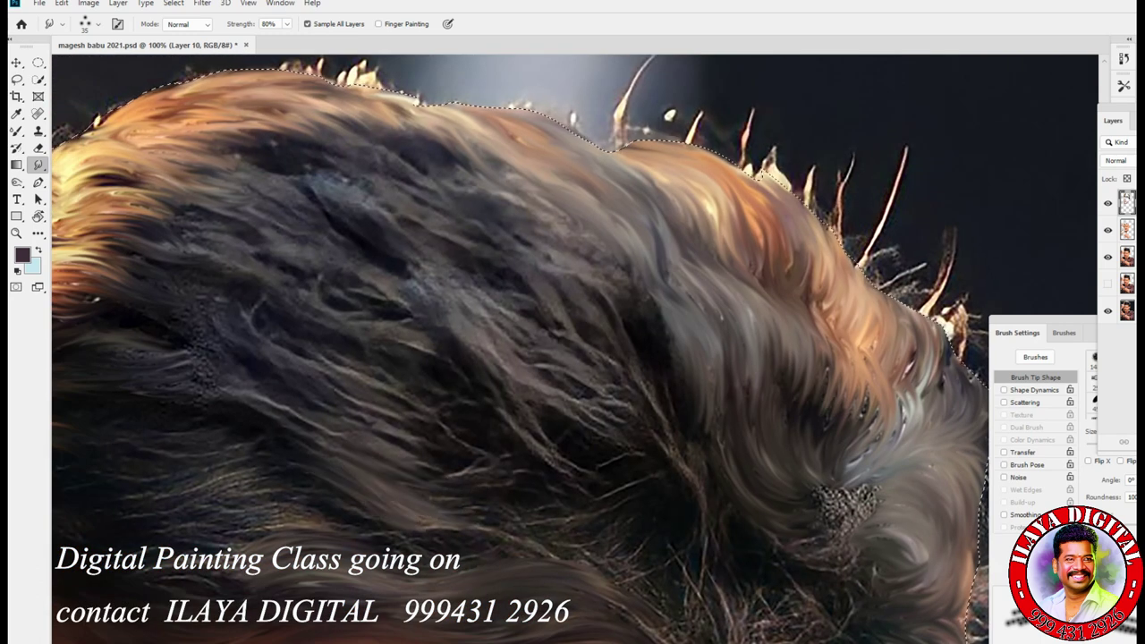
Smudge the dark hair between the golden rim and the wave above the forehead into long, wavy strands
{"action": "left_click_drag", "start_coordinate": [536, 358], "coordinate": [671, 322]}
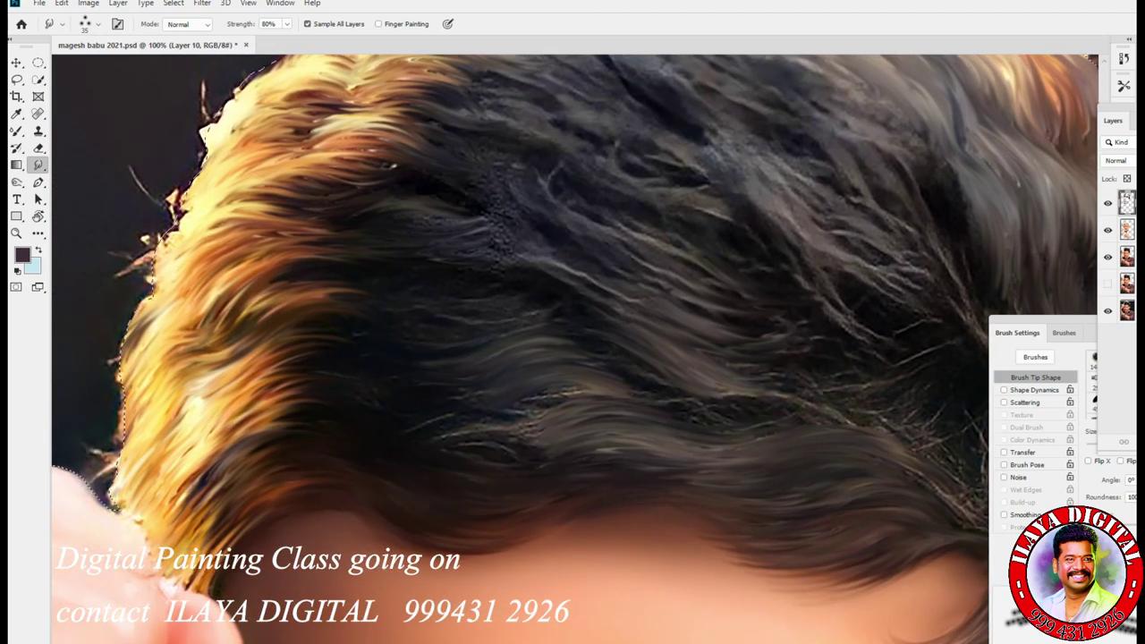
{"action": "left_click_drag", "start_coordinate": [488, 421], "coordinate": [542, 422]}
{"action": "left_click_drag", "start_coordinate": [447, 434], "coordinate": [582, 452]}
{"action": "left_click_drag", "start_coordinate": [562, 394], "coordinate": [617, 387]}
{"action": "left_click_drag", "start_coordinate": [559, 460], "coordinate": [610, 445]}
{"action": "left_click_drag", "start_coordinate": [546, 358], "coordinate": [619, 349]}
{"action": "left_click_drag", "start_coordinate": [671, 401], "coordinate": [737, 388]}
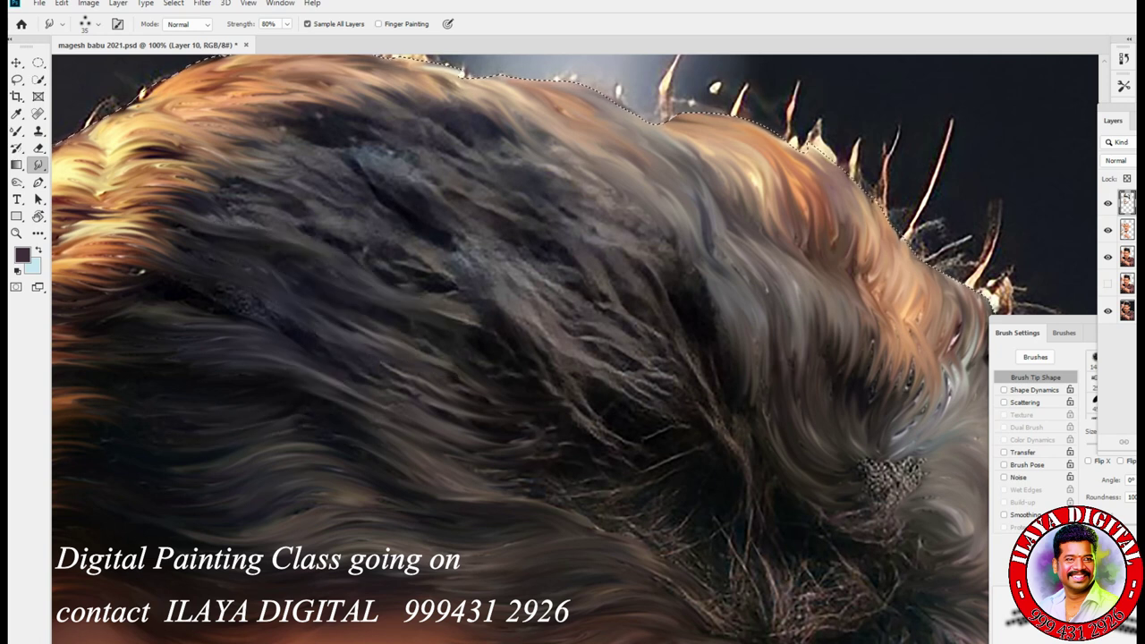
{"action": "left_click_drag", "start_coordinate": [479, 402], "coordinate": [340, 387]}
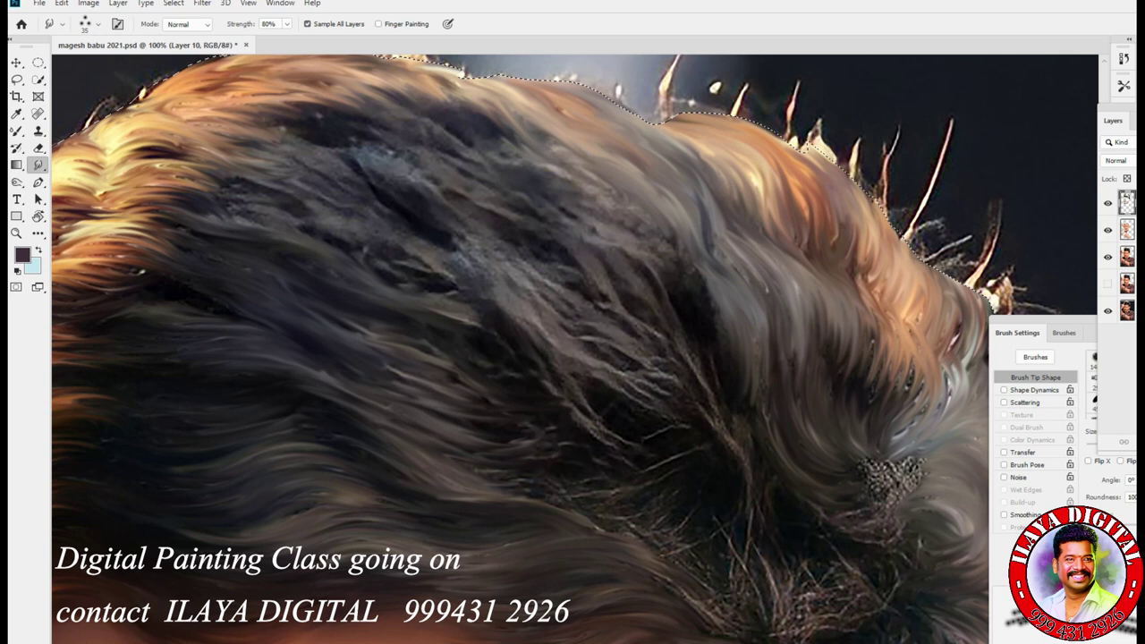
Smudge the stray, tangled hairs above the temple into smooth locks that join the surrounding dark hair
{"action": "scroll", "coordinate": [549, 349], "scroll_direction": "down", "scroll_amount": 5}
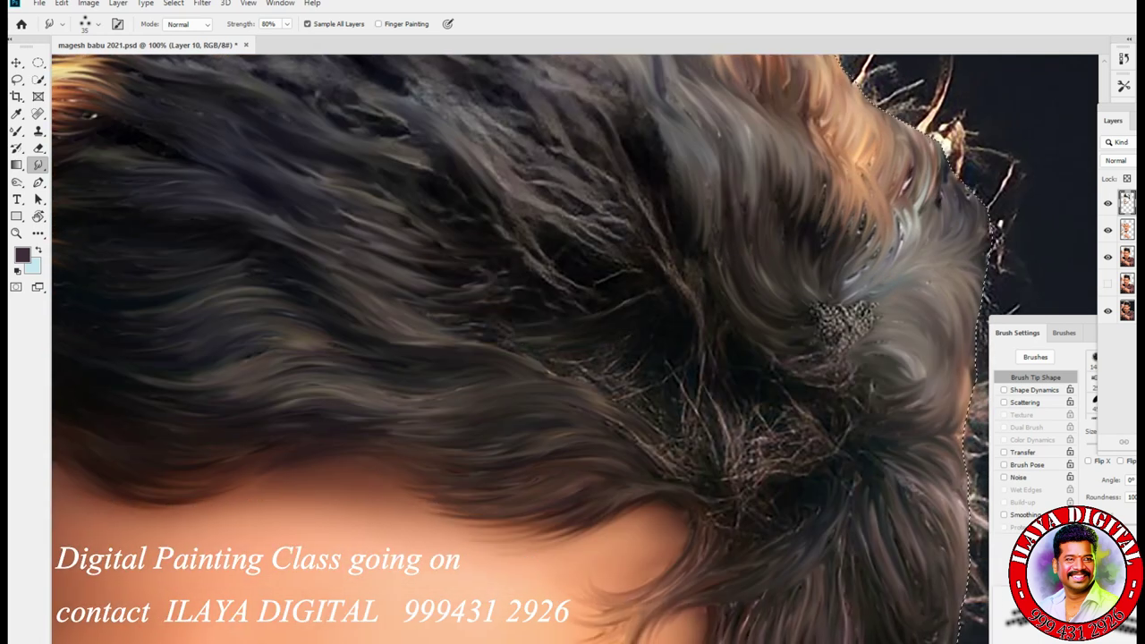
{"action": "mouse_move", "coordinate": [617, 367]}
{"action": "left_mouse_down"}
{"action": "mouse_move", "coordinate": [609, 376]}
{"action": "mouse_move", "coordinate": [627, 394]}
{"action": "mouse_move", "coordinate": [536, 367]}
{"action": "mouse_move", "coordinate": [403, 300]}
{"action": "mouse_move", "coordinate": [537, 282]}
{"action": "left_mouse_up"}
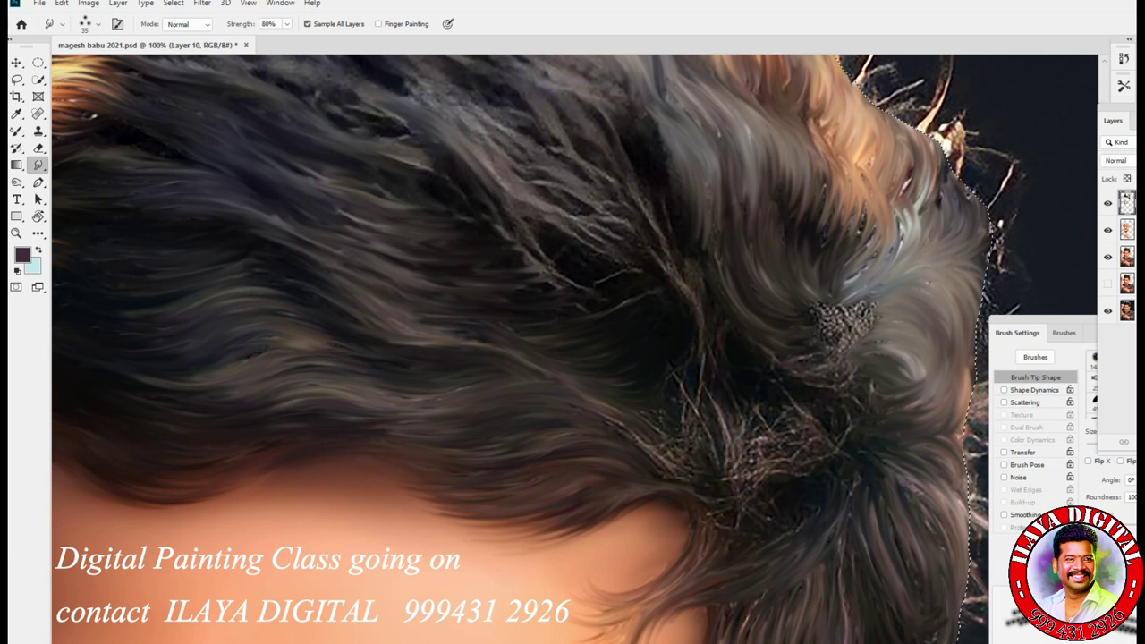
{"action": "mouse_move", "coordinate": [505, 235]}
{"action": "left_mouse_down"}
{"action": "mouse_move", "coordinate": [573, 281]}
{"action": "mouse_move", "coordinate": [488, 183]}
{"action": "mouse_move", "coordinate": [461, 112]}
{"action": "mouse_move", "coordinate": [479, 134]}
{"action": "mouse_move", "coordinate": [573, 174]}
{"action": "mouse_move", "coordinate": [666, 282]}
{"action": "left_mouse_up"}
{"action": "mouse_move", "coordinate": [599, 416]}
{"action": "left_mouse_down"}
{"action": "mouse_move", "coordinate": [711, 479]}
{"action": "mouse_move", "coordinate": [810, 440]}
{"action": "left_mouse_up"}
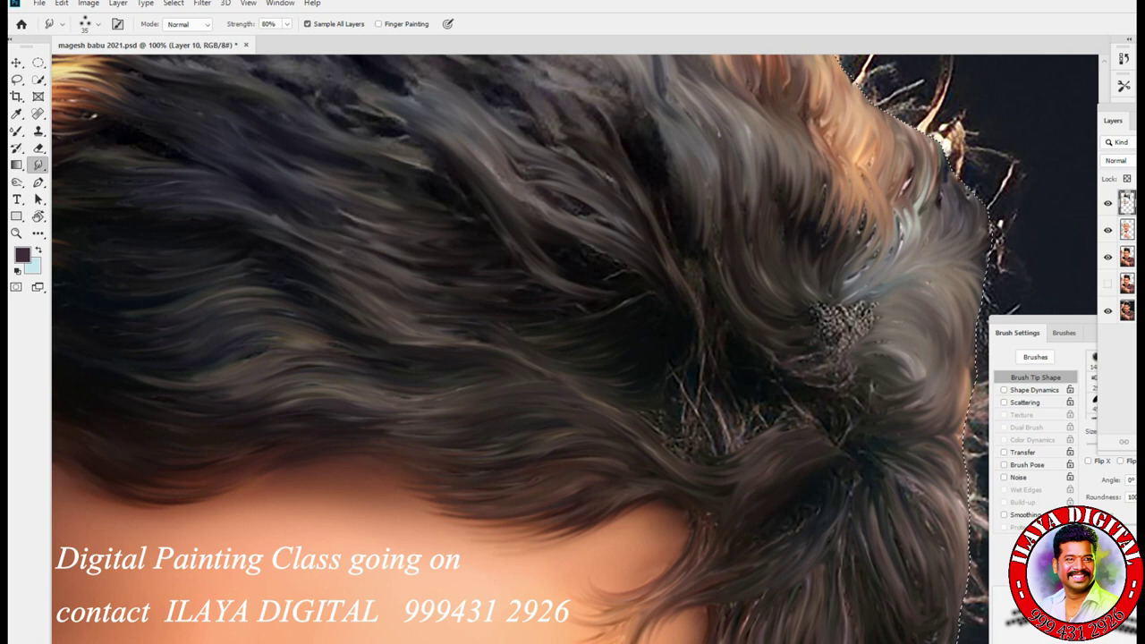
{"action": "mouse_move", "coordinate": [644, 427]}
{"action": "left_mouse_down"}
{"action": "mouse_move", "coordinate": [743, 438]}
{"action": "mouse_move", "coordinate": [801, 416]}
{"action": "left_mouse_up"}
{"action": "left_click_drag", "start_coordinate": [698, 420], "coordinate": [796, 404]}
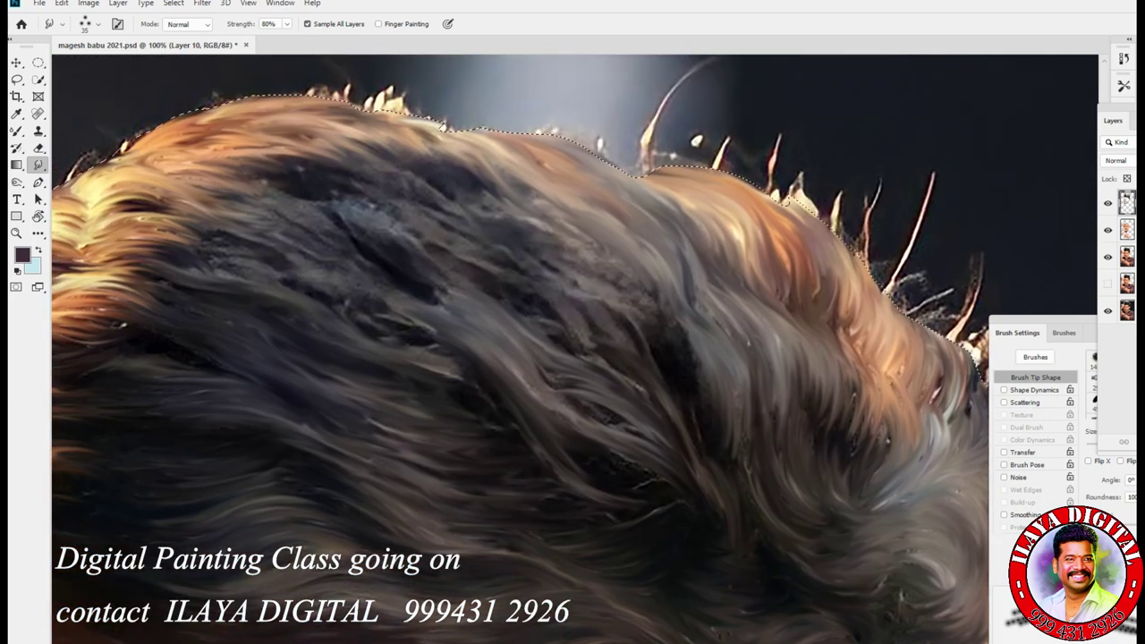
Smooth the coarse dark hair across the top of the crown into flowing strands
{"action": "left_click_drag", "start_coordinate": [626, 268], "coordinate": [590, 429]}
{"action": "mouse_move", "coordinate": [537, 202]}
{"action": "left_mouse_down"}
{"action": "mouse_move", "coordinate": [394, 228]}
{"action": "mouse_move", "coordinate": [250, 229]}
{"action": "left_mouse_up"}
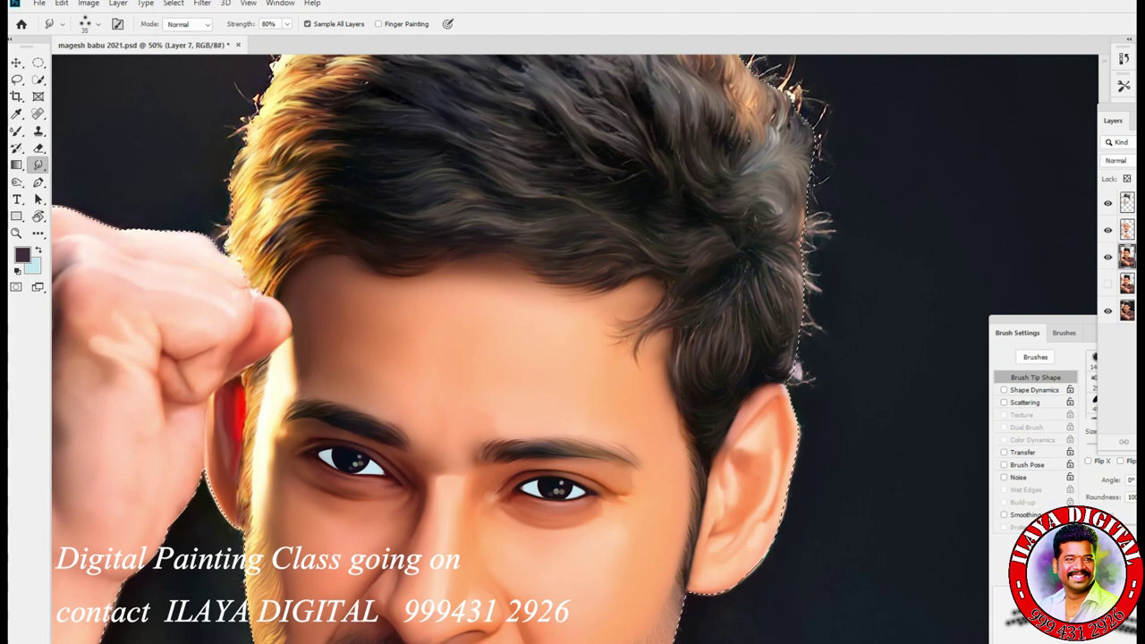
{"action": "key", "text": "ctrl+minus"}
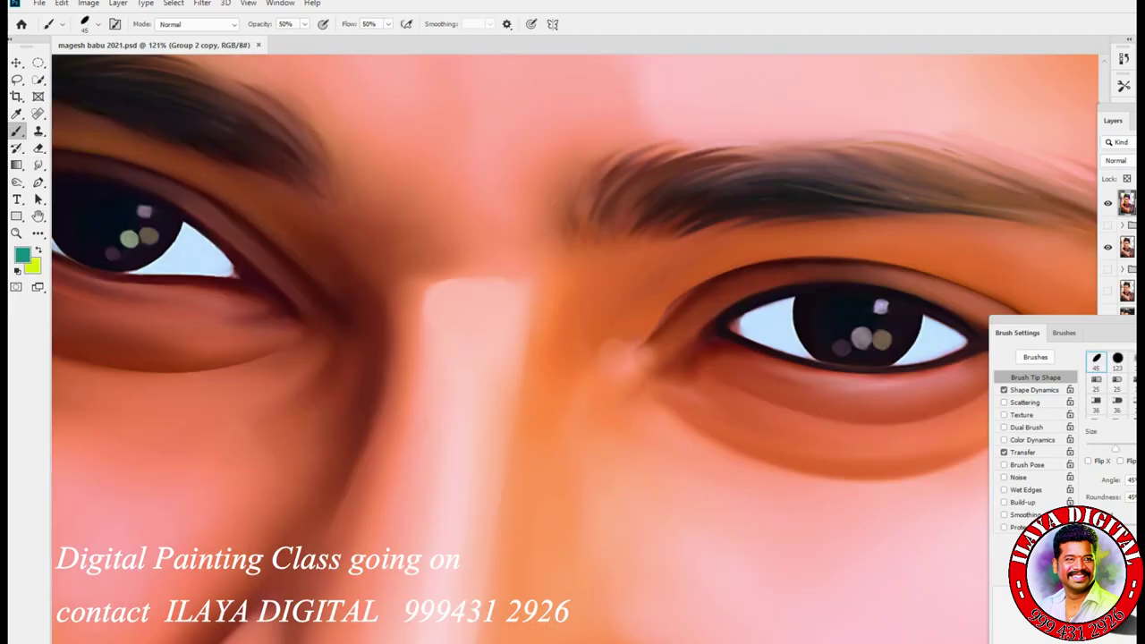
Paint fine teal hairs along the eyebrow on the yellow-lit side of the face with a 15 px brush
{"action": "key", "text": "r"}
{"action": "mouse_move", "coordinate": [805, 358]}
{"action": "left_mouse_down"}
{"action": "mouse_move", "coordinate": [799, 309]}
{"action": "mouse_move", "coordinate": [763, 228]}
{"action": "mouse_move", "coordinate": [963, 209]}
{"action": "left_mouse_up"}
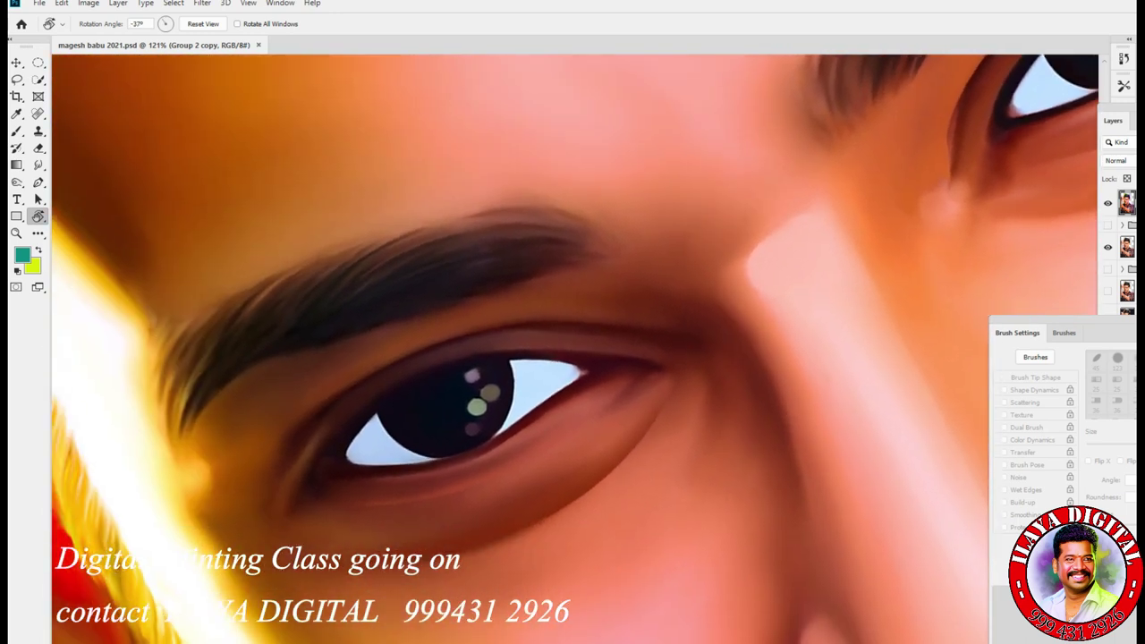
{"action": "key", "text": "b"}
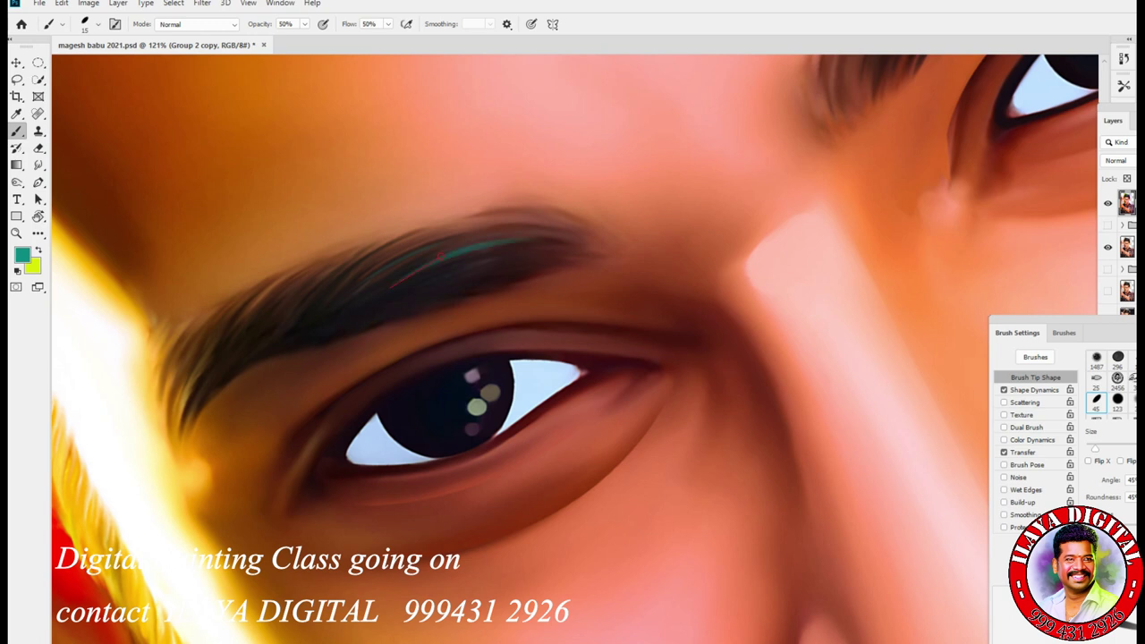
{"action": "key", "text": "ctrl+z"}
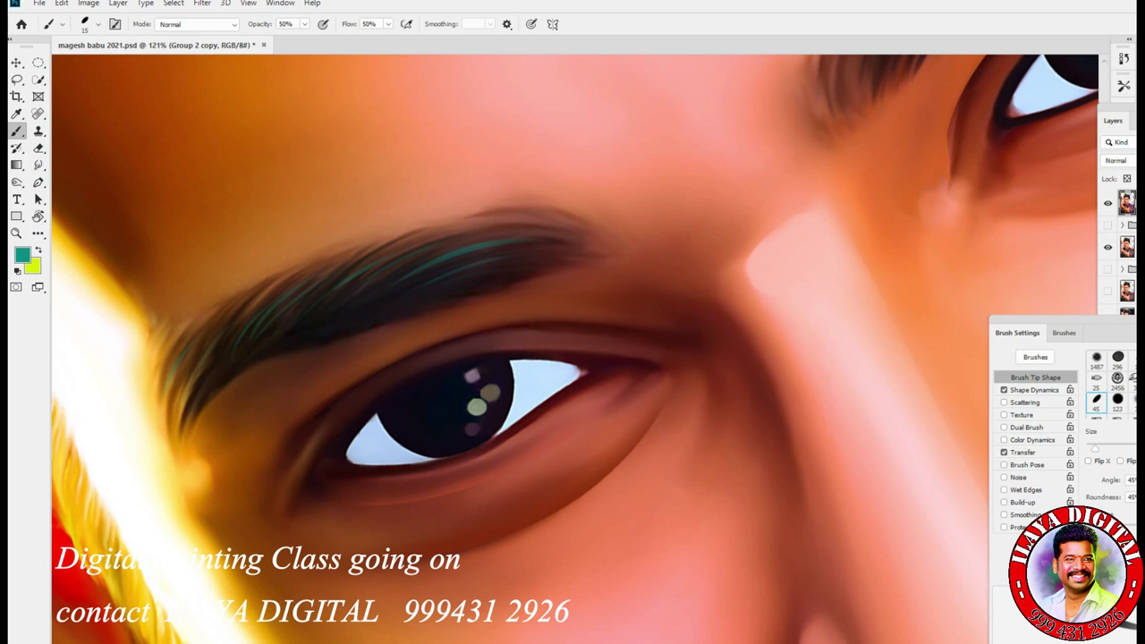
Add fine yellow-green hairs among the teal ones in the eyebrow on the yellow-lit side
{"action": "key", "text": "x"}
{"action": "left_click", "coordinate": [502, 255], "text": "shift"}
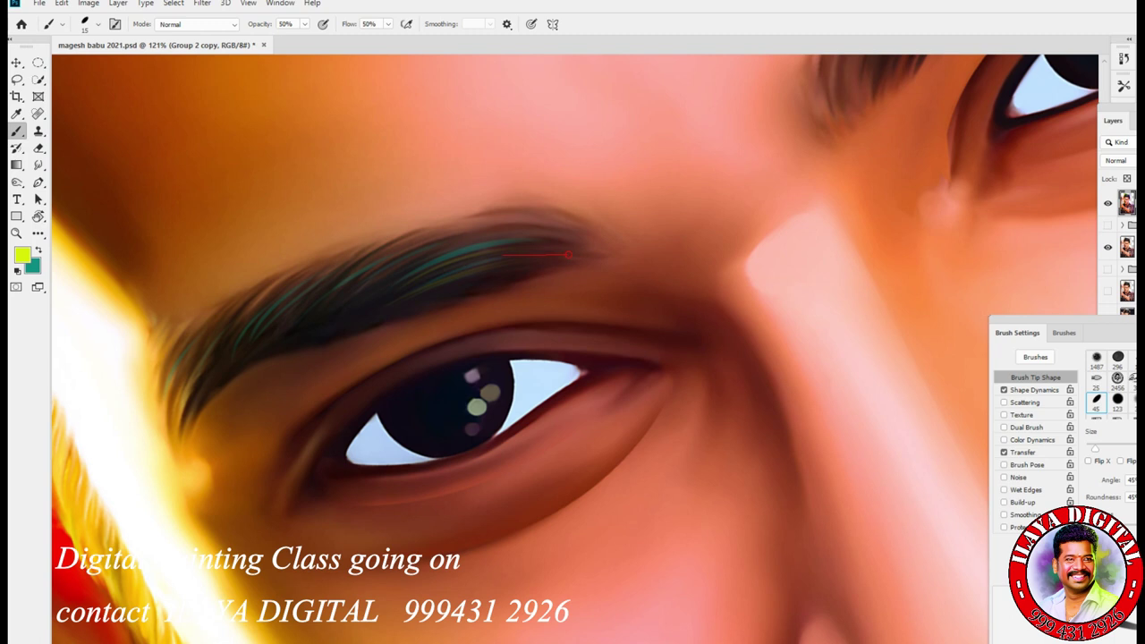
{"action": "left_click", "coordinate": [558, 228], "text": "shift"}
{"action": "mouse_move", "coordinate": [252, 345]}
{"action": "left_mouse_down"}
{"action": "mouse_move", "coordinate": [358, 272]}
{"action": "mouse_move", "coordinate": [296, 329]}
{"action": "mouse_move", "coordinate": [376, 268]}
{"action": "mouse_move", "coordinate": [430, 250]}
{"action": "mouse_move", "coordinate": [421, 273]}
{"action": "left_mouse_up"}
Paint curved teal hairs through the other eyebrow from its inner end toward the tail, reducing the brush to 10 px
{"action": "key", "text": "r"}
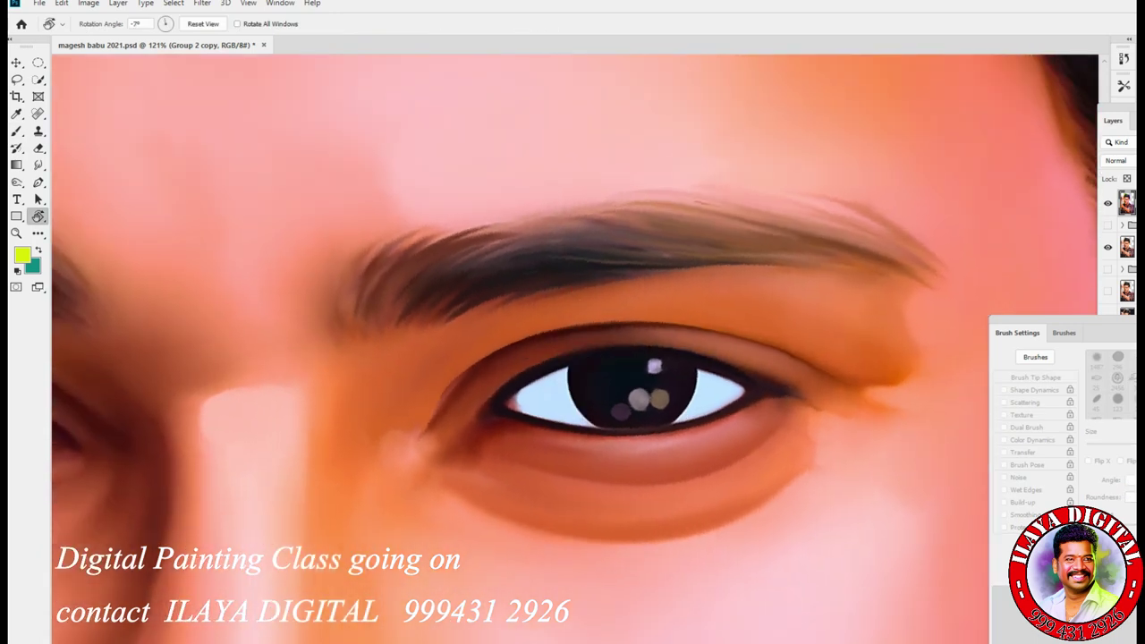
{"action": "left_click_drag", "start_coordinate": [537, 358], "coordinate": [370, 459]}
{"action": "key", "text": "x"}
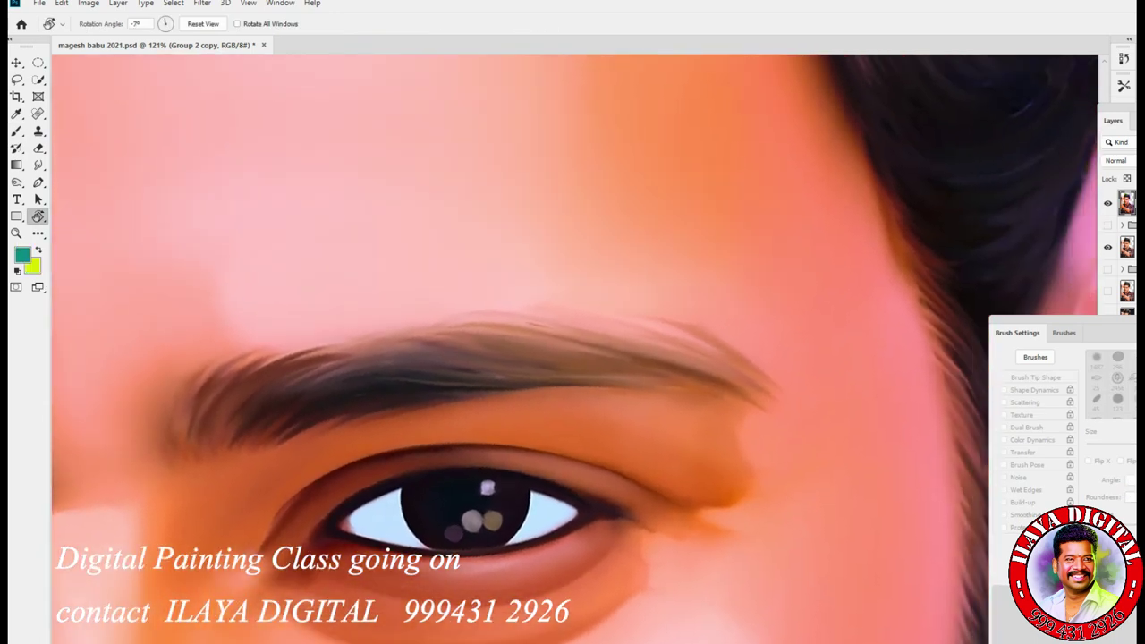
{"action": "key", "text": "b"}
{"action": "left_click_drag", "start_coordinate": [284, 365], "coordinate": [223, 414]}
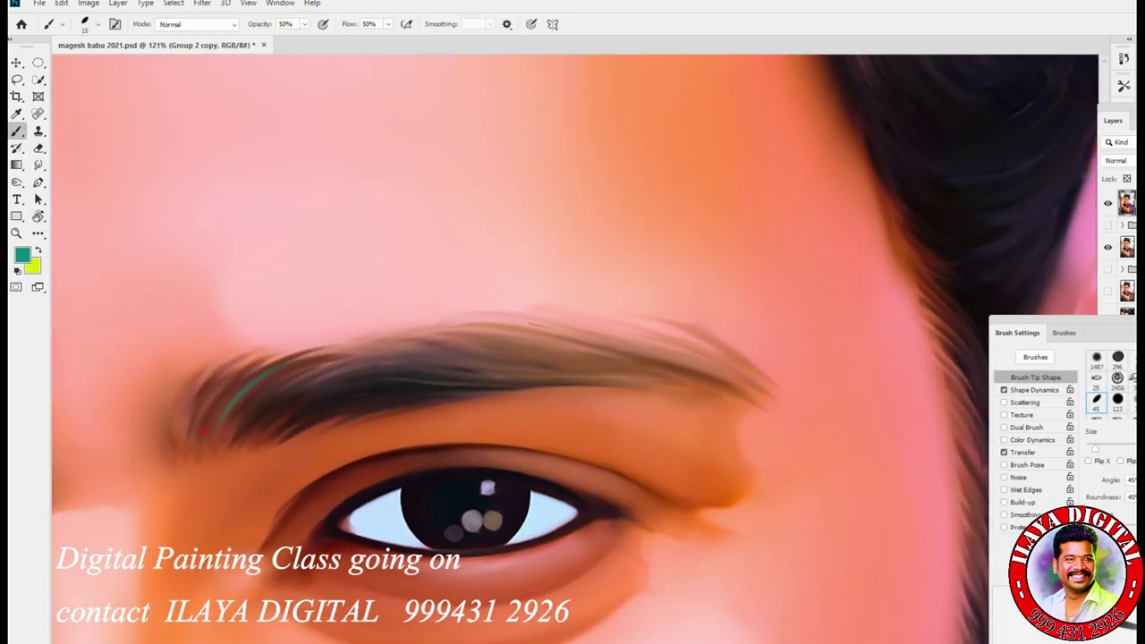
{"action": "left_click_drag", "start_coordinate": [317, 357], "coordinate": [243, 412]}
{"action": "left_click_drag", "start_coordinate": [363, 368], "coordinate": [271, 414]}
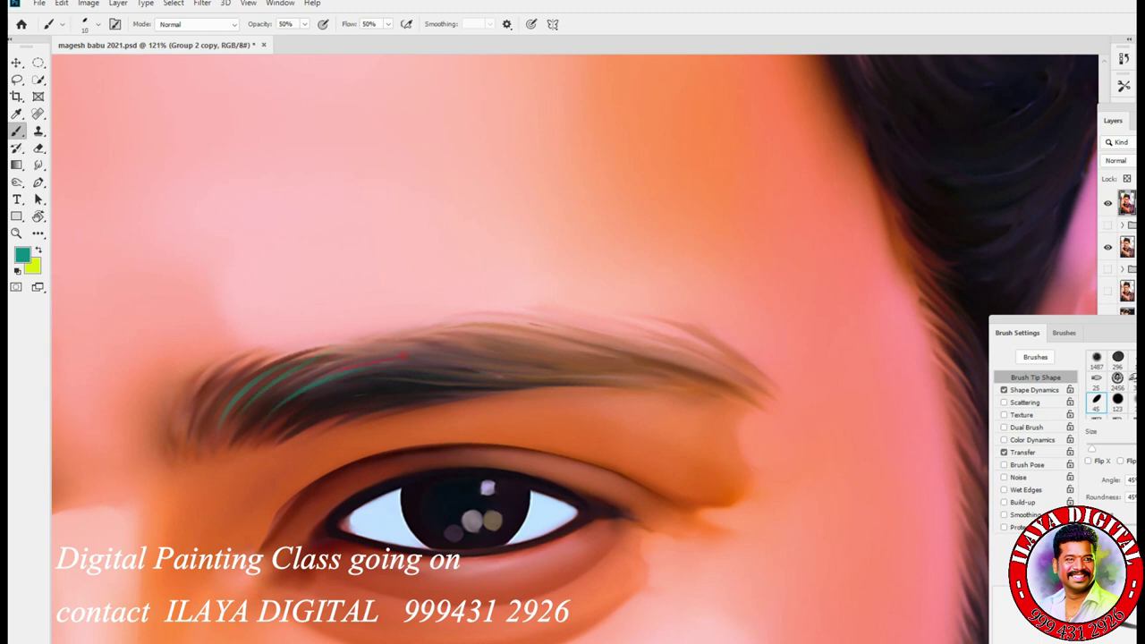
{"action": "left_click_drag", "start_coordinate": [478, 376], "coordinate": [356, 388]}
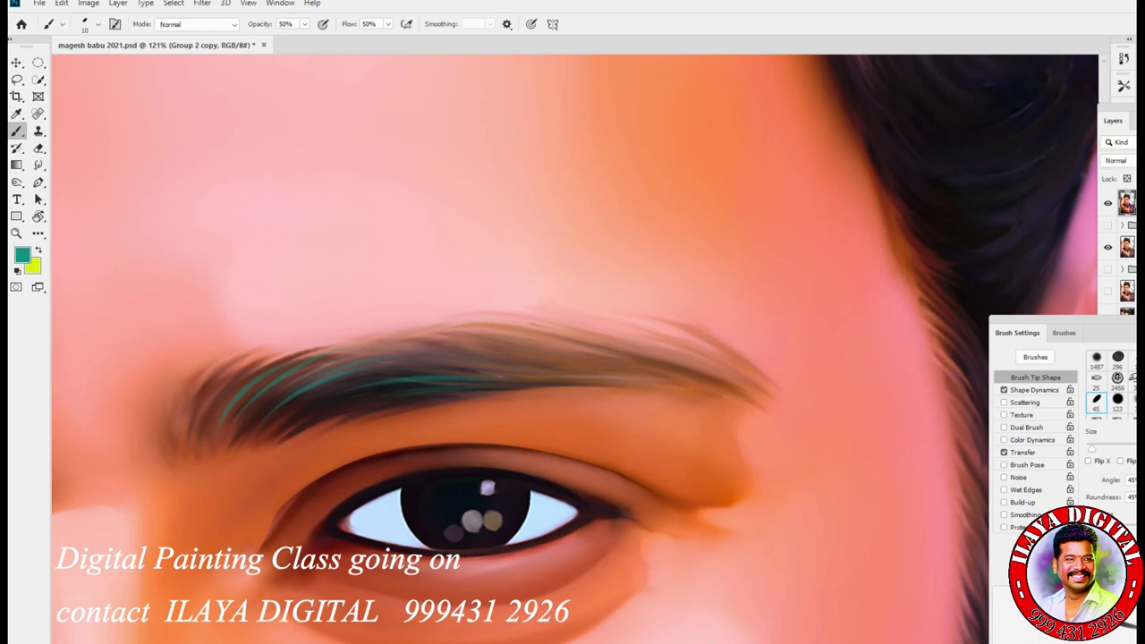
{"action": "left_click_drag", "start_coordinate": [699, 356], "coordinate": [626, 339]}
Weave fine yellow-green hairs between the teal ones in the eyebrow on the pink-lit side
{"action": "key", "text": "x"}
{"action": "left_click_drag", "start_coordinate": [701, 377], "coordinate": [605, 362]}
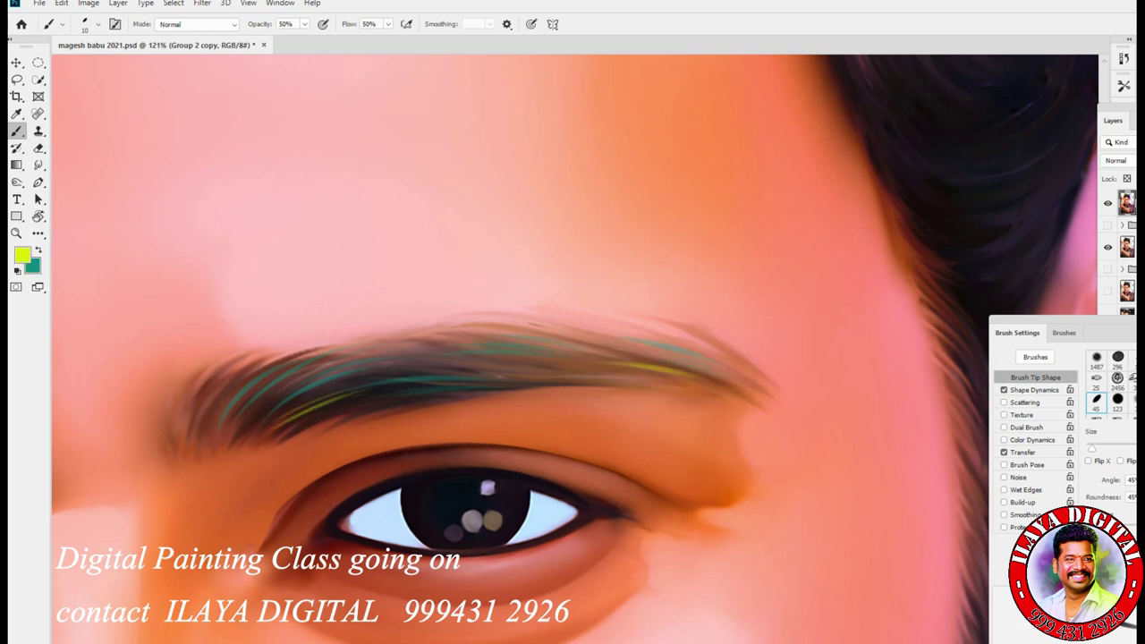
{"action": "mouse_move", "coordinate": [488, 367]}
{"action": "left_mouse_down"}
{"action": "mouse_move", "coordinate": [406, 378]}
{"action": "mouse_move", "coordinate": [703, 168]}
{"action": "mouse_move", "coordinate": [845, 241]}
{"action": "left_mouse_up"}
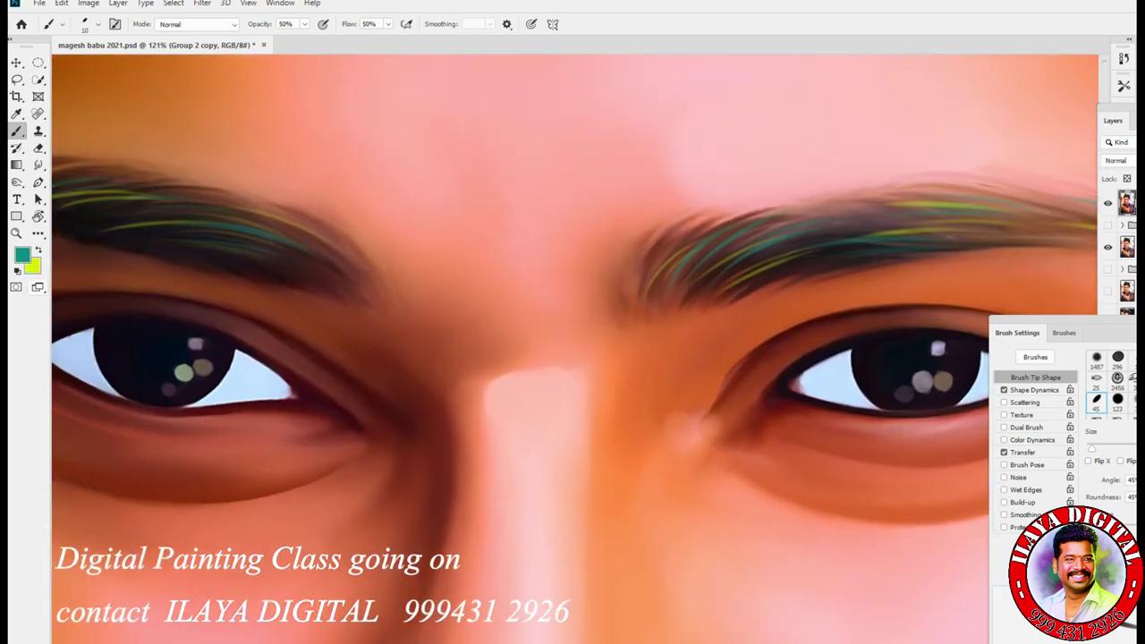
Set the foreground color to near-black #0b0b00 and add short dark strokes along the outer upper eyelid on the pink-lit side
{"action": "left_click", "coordinate": [21, 256]}
{"action": "left_click", "coordinate": [199, 488]}
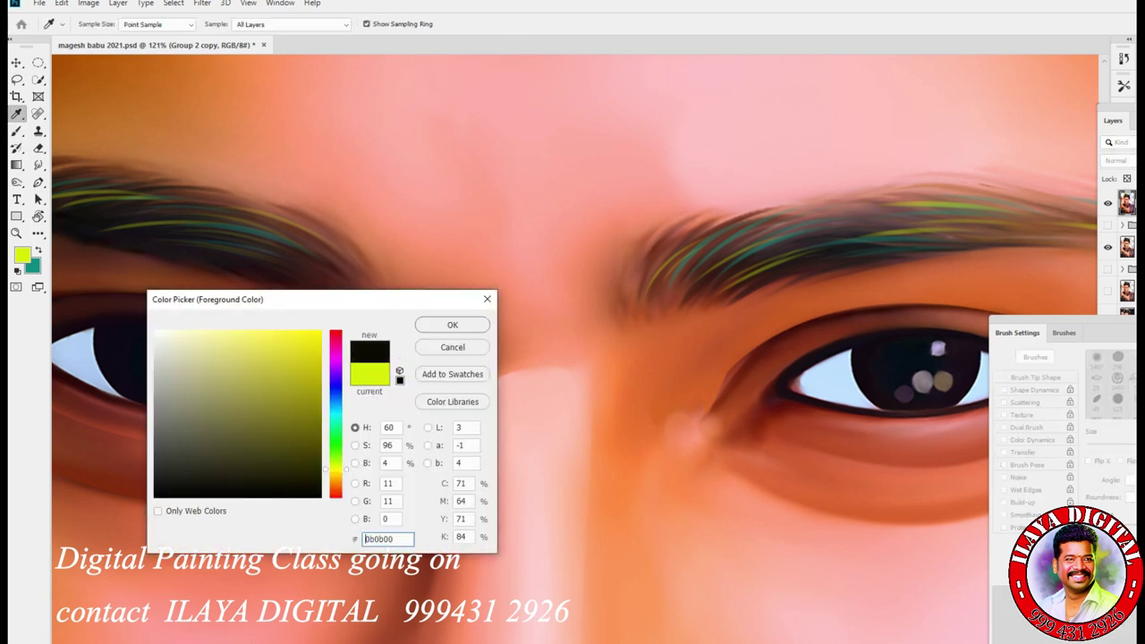
{"action": "left_click", "coordinate": [451, 325]}
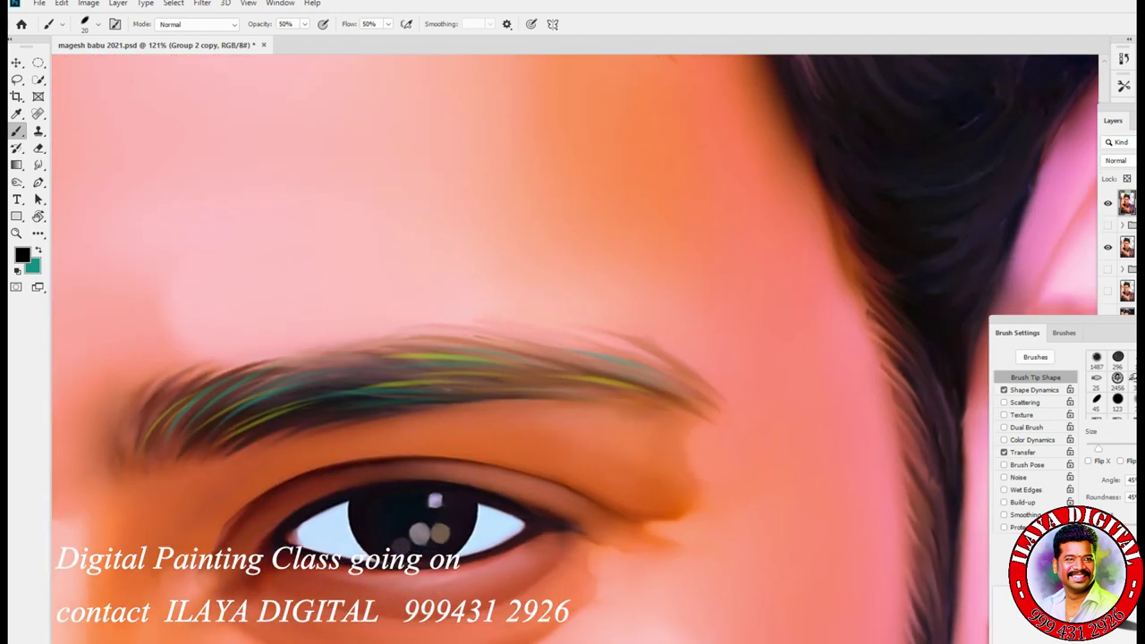
{"action": "left_click_drag", "start_coordinate": [528, 479], "coordinate": [523, 498]}
{"action": "left_click_drag", "start_coordinate": [549, 482], "coordinate": [544, 501]}
{"action": "left_click_drag", "start_coordinate": [570, 487], "coordinate": [564, 507]}
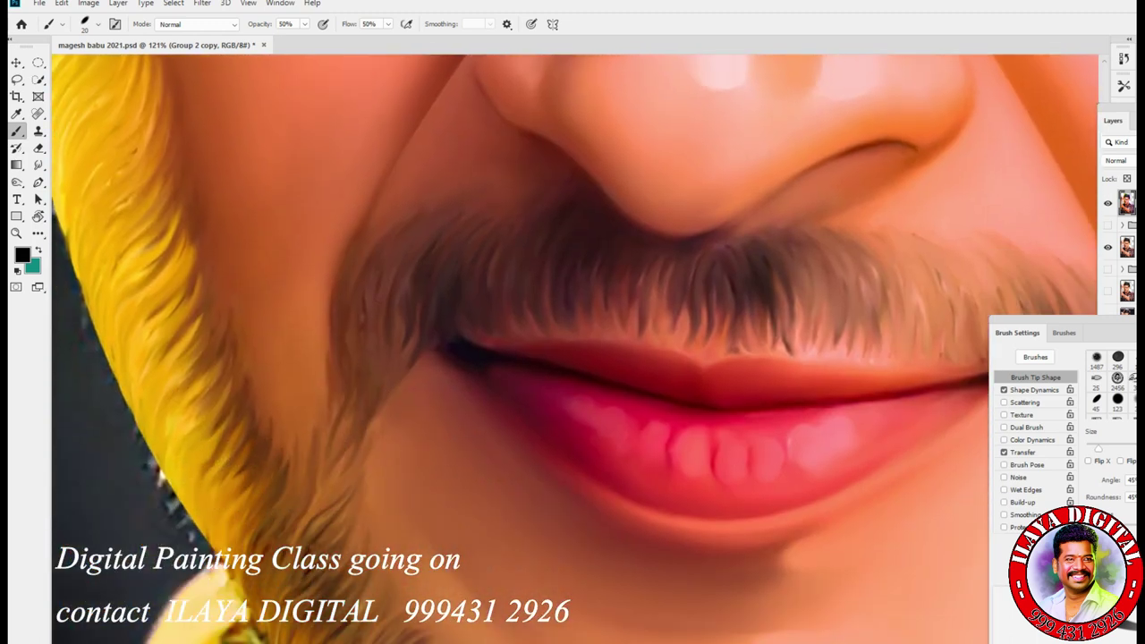
Paint short dark hairs through the moustache from its yellow-lit end to the area below the nose with a 20 px brush
{"action": "left_click_drag", "start_coordinate": [356, 292], "coordinate": [345, 362]}
{"action": "mouse_move", "coordinate": [377, 290]}
{"action": "left_mouse_down"}
{"action": "mouse_move", "coordinate": [367, 347]}
{"action": "mouse_move", "coordinate": [383, 338]}
{"action": "left_mouse_up"}
{"action": "left_click_drag", "start_coordinate": [528, 259], "coordinate": [518, 311]}
{"action": "left_click_drag", "start_coordinate": [484, 274], "coordinate": [472, 313]}
{"action": "left_click_drag", "start_coordinate": [549, 265], "coordinate": [539, 314]}
{"action": "left_click_drag", "start_coordinate": [575, 277], "coordinate": [564, 319]}
{"action": "left_click_drag", "start_coordinate": [648, 279], "coordinate": [637, 311]}
{"action": "mouse_move", "coordinate": [667, 279]}
{"action": "left_mouse_down"}
{"action": "mouse_move", "coordinate": [657, 328]}
{"action": "mouse_move", "coordinate": [680, 323]}
{"action": "left_mouse_up"}
{"action": "left_click_drag", "start_coordinate": [701, 290], "coordinate": [691, 343]}
{"action": "mouse_move", "coordinate": [762, 288]}
{"action": "left_mouse_down"}
{"action": "mouse_move", "coordinate": [749, 347]}
{"action": "mouse_move", "coordinate": [761, 331]}
{"action": "left_mouse_up"}
{"action": "left_click_drag", "start_coordinate": [790, 279], "coordinate": [777, 312]}
Paint dark hairs down through the lighter half of the moustache, from below the nostril toward the far mouth corner
{"action": "left_click_drag", "start_coordinate": [680, 233], "coordinate": [447, 304]}
{"action": "mouse_move", "coordinate": [578, 340]}
{"action": "left_mouse_down"}
{"action": "mouse_move", "coordinate": [566, 400]}
{"action": "mouse_move", "coordinate": [580, 401]}
{"action": "left_mouse_up"}
{"action": "mouse_move", "coordinate": [614, 327]}
{"action": "left_mouse_down"}
{"action": "mouse_move", "coordinate": [600, 395]}
{"action": "mouse_move", "coordinate": [619, 390]}
{"action": "left_mouse_up"}
{"action": "mouse_move", "coordinate": [666, 356]}
{"action": "left_mouse_down"}
{"action": "mouse_move", "coordinate": [657, 406]}
{"action": "mouse_move", "coordinate": [639, 399]}
{"action": "left_mouse_up"}
{"action": "mouse_move", "coordinate": [681, 350]}
{"action": "left_mouse_down"}
{"action": "mouse_move", "coordinate": [669, 415]}
{"action": "mouse_move", "coordinate": [698, 407]}
{"action": "left_mouse_up"}
{"action": "left_click_drag", "start_coordinate": [734, 351], "coordinate": [717, 408]}
{"action": "left_click_drag", "start_coordinate": [771, 344], "coordinate": [751, 396]}
{"action": "left_click_drag", "start_coordinate": [699, 327], "coordinate": [680, 386]}
{"action": "left_click_drag", "start_coordinate": [773, 344], "coordinate": [753, 417]}
{"action": "left_click_drag", "start_coordinate": [796, 358], "coordinate": [778, 419]}
{"action": "left_click_drag", "start_coordinate": [822, 357], "coordinate": [793, 426]}
{"action": "mouse_move", "coordinate": [840, 388]}
{"action": "left_mouse_down"}
{"action": "mouse_move", "coordinate": [830, 413]}
{"action": "mouse_move", "coordinate": [859, 456]}
{"action": "left_mouse_up"}
{"action": "left_click_drag", "start_coordinate": [863, 399], "coordinate": [875, 469]}
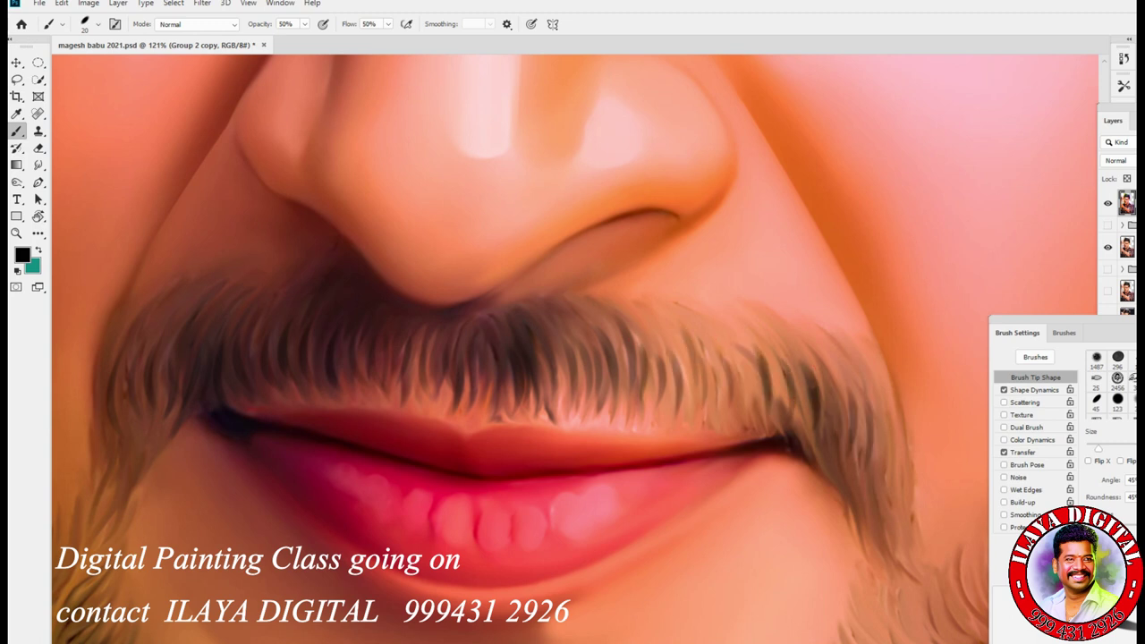
Add dark hairs to the drooping moustache tip beyond the pink-lit mouth corner and along its lower edge
{"action": "left_click_drag", "start_coordinate": [870, 422], "coordinate": [877, 499]}
{"action": "left_click_drag", "start_coordinate": [877, 449], "coordinate": [903, 544]}
{"action": "left_click_drag", "start_coordinate": [861, 489], "coordinate": [887, 545]}
{"action": "left_click_drag", "start_coordinate": [841, 436], "coordinate": [850, 483]}
{"action": "left_click_drag", "start_coordinate": [746, 356], "coordinate": [730, 440]}
{"action": "left_click_drag", "start_coordinate": [715, 390], "coordinate": [696, 429]}
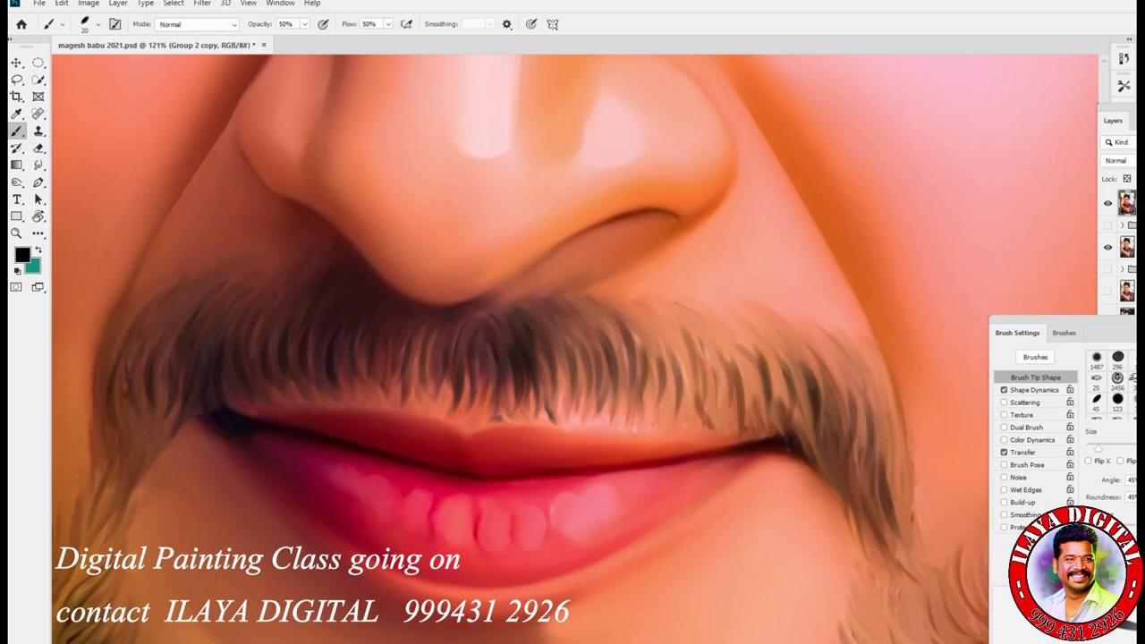
Set the brush to 100% opacity and 15 px and paint black hairs into the beard below the yellow-lit mouth corner
{"action": "left_click_drag", "start_coordinate": [116, 448], "coordinate": [354, 250]}
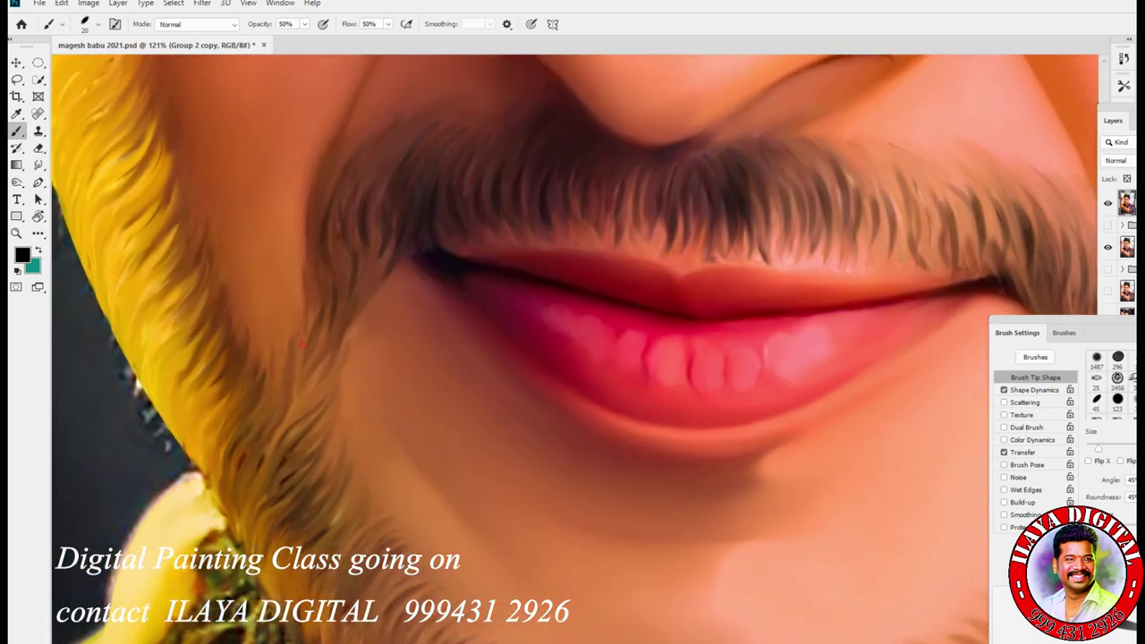
{"action": "left_click_drag", "start_coordinate": [310, 434], "coordinate": [338, 353]}
{"action": "left_click_drag", "start_coordinate": [572, 358], "coordinate": [600, 273]}
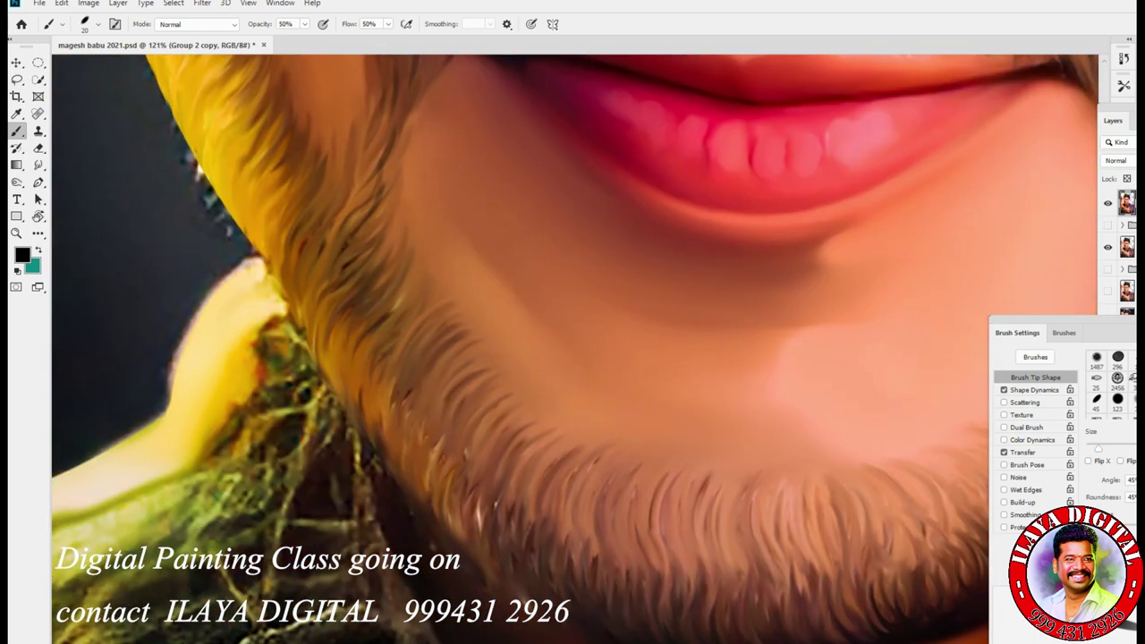
{"action": "key", "text": "r"}
{"action": "left_click_drag", "start_coordinate": [754, 349], "coordinate": [495, 190]}
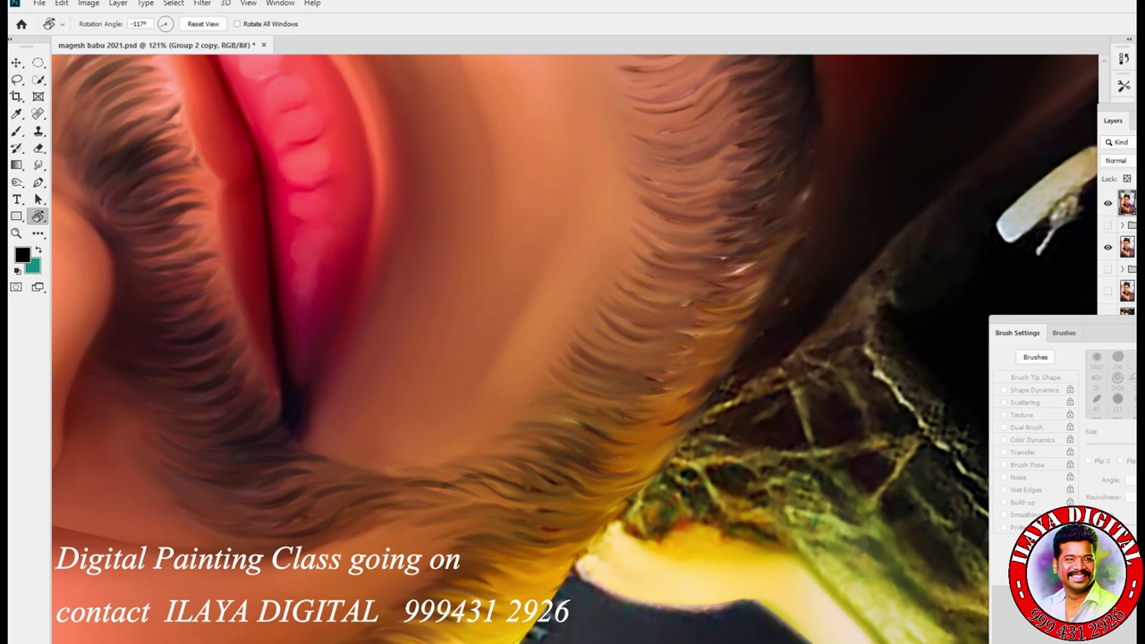
{"action": "key", "text": "b"}
{"action": "key", "text": "0"}
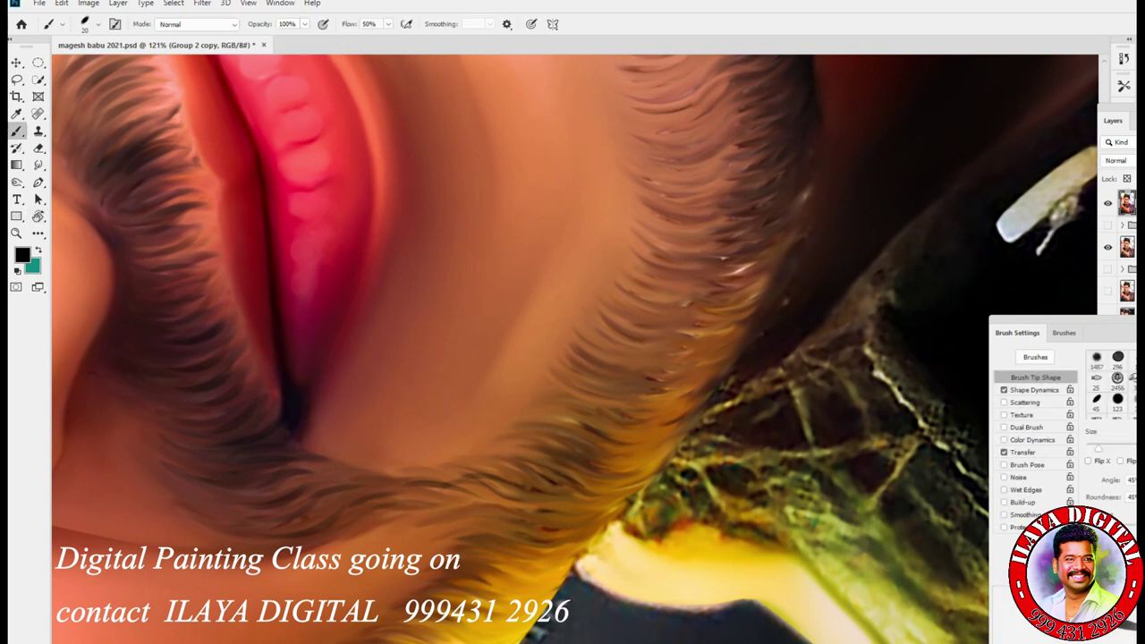
{"action": "key", "text": "bracketleft"}
{"action": "mouse_move", "coordinate": [474, 440]}
{"action": "left_mouse_down"}
{"action": "mouse_move", "coordinate": [560, 424]}
{"action": "mouse_move", "coordinate": [565, 401]}
{"action": "left_mouse_up"}
{"action": "mouse_move", "coordinate": [552, 446]}
{"action": "left_mouse_down"}
{"action": "mouse_move", "coordinate": [371, 486]}
{"action": "mouse_move", "coordinate": [295, 491]}
{"action": "left_mouse_up"}
Paint black hairs up the drooping moustache end on the yellow-lit side and above the mouth corner
{"action": "left_click_drag", "start_coordinate": [408, 492], "coordinate": [330, 521]}
{"action": "mouse_move", "coordinate": [445, 503]}
{"action": "left_mouse_down"}
{"action": "mouse_move", "coordinate": [361, 535]}
{"action": "mouse_move", "coordinate": [240, 537]}
{"action": "left_mouse_up"}
{"action": "left_click_drag", "start_coordinate": [310, 506], "coordinate": [245, 526]}
{"action": "left_click_drag", "start_coordinate": [282, 482], "coordinate": [217, 492]}
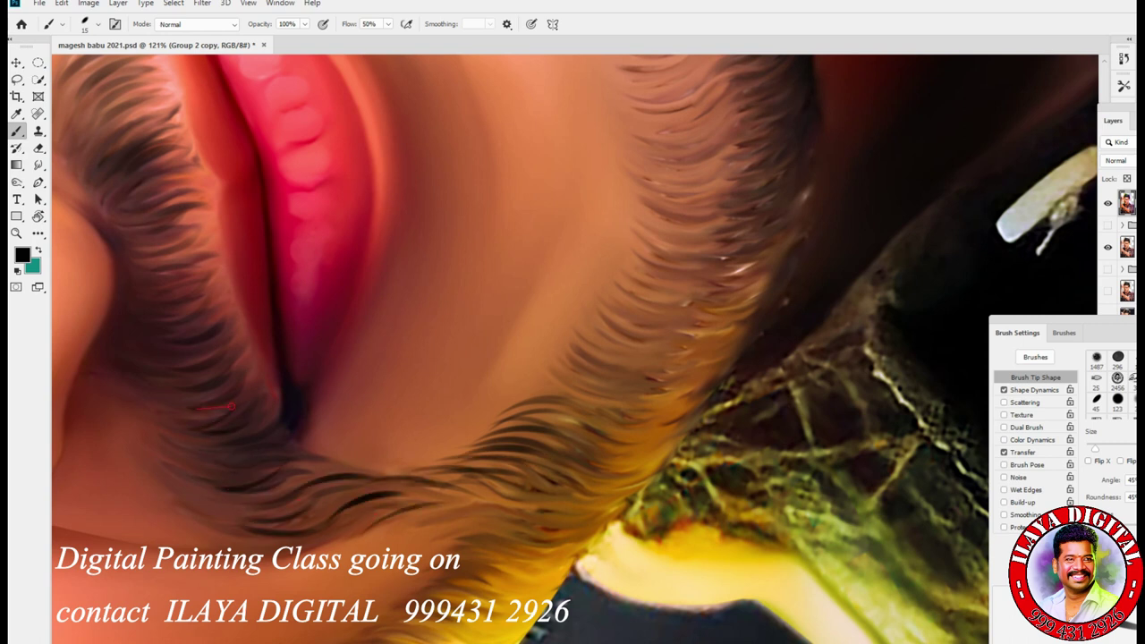
{"action": "left_click_drag", "start_coordinate": [234, 367], "coordinate": [181, 347]}
{"action": "left_click_drag", "start_coordinate": [213, 340], "coordinate": [175, 320]}
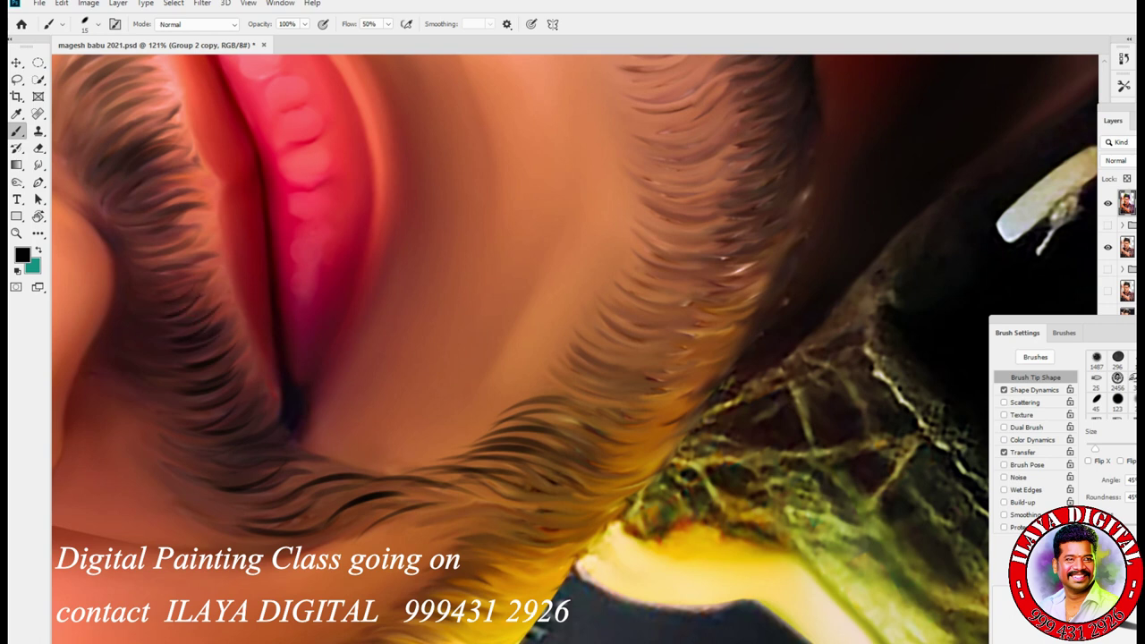
Strengthen the moustache from its middle into the lighter half with crisp black hairs
{"action": "left_click_drag", "start_coordinate": [680, 179], "coordinate": [810, 358]}
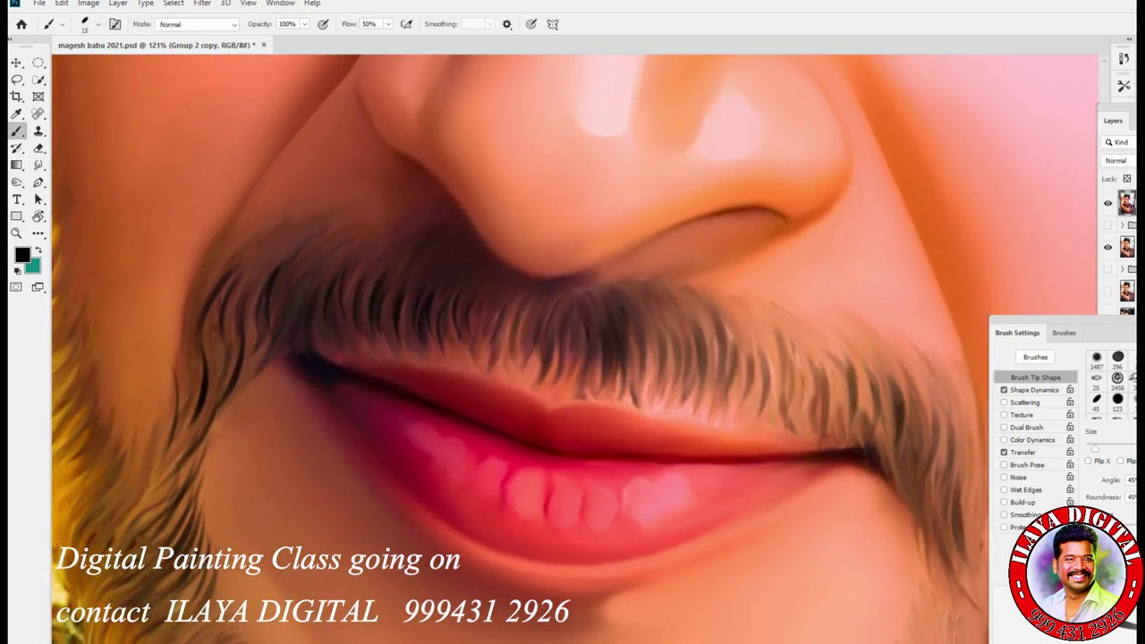
{"action": "left_click_drag", "start_coordinate": [496, 311], "coordinate": [503, 352]}
{"action": "left_click_drag", "start_coordinate": [480, 305], "coordinate": [490, 350]}
{"action": "left_click_drag", "start_coordinate": [605, 352], "coordinate": [618, 394]}
{"action": "mouse_move", "coordinate": [653, 329]}
{"action": "left_mouse_down"}
{"action": "mouse_move", "coordinate": [659, 390]}
{"action": "mouse_move", "coordinate": [673, 383]}
{"action": "left_mouse_up"}
{"action": "left_click_drag", "start_coordinate": [683, 326], "coordinate": [696, 392]}
{"action": "left_click_drag", "start_coordinate": [732, 345], "coordinate": [741, 399]}
{"action": "left_click_drag", "start_coordinate": [756, 365], "coordinate": [772, 419]}
{"action": "left_click_drag", "start_coordinate": [801, 353], "coordinate": [809, 404]}
Paint crisp black hairs across the outer part and drooping tip of the moustache on the pink-lit side
{"action": "mouse_move", "coordinate": [821, 357]}
{"action": "left_mouse_down"}
{"action": "mouse_move", "coordinate": [828, 420]}
{"action": "mouse_move", "coordinate": [850, 415]}
{"action": "left_mouse_up"}
{"action": "left_click_drag", "start_coordinate": [866, 365], "coordinate": [879, 428]}
{"action": "left_click_drag", "start_coordinate": [893, 387], "coordinate": [905, 442]}
{"action": "left_click_drag", "start_coordinate": [922, 413], "coordinate": [927, 453]}
{"action": "mouse_move", "coordinate": [938, 410]}
{"action": "left_mouse_down"}
{"action": "mouse_move", "coordinate": [950, 471]}
{"action": "mouse_move", "coordinate": [927, 463]}
{"action": "left_mouse_up"}
{"action": "left_click_drag", "start_coordinate": [794, 351], "coordinate": [805, 412]}
{"action": "left_click_drag", "start_coordinate": [773, 345], "coordinate": [787, 392]}
{"action": "left_click_drag", "start_coordinate": [806, 333], "coordinate": [821, 358]}
{"action": "left_click_drag", "start_coordinate": [945, 498], "coordinate": [952, 529]}
Paint curved black hairs along the beard's inner edge just below the moustache tip on the pink-lit side
{"action": "mouse_move", "coordinate": [931, 488]}
{"action": "left_mouse_down"}
{"action": "mouse_move", "coordinate": [959, 569]}
{"action": "mouse_move", "coordinate": [821, 315]}
{"action": "mouse_move", "coordinate": [760, 308]}
{"action": "left_mouse_up"}
{"action": "left_click_drag", "start_coordinate": [698, 367], "coordinate": [721, 439]}
{"action": "left_click_drag", "start_coordinate": [734, 443], "coordinate": [777, 472]}
{"action": "mouse_move", "coordinate": [721, 354]}
{"action": "left_mouse_down"}
{"action": "mouse_move", "coordinate": [722, 392]}
{"action": "mouse_move", "coordinate": [771, 438]}
{"action": "left_mouse_up"}
{"action": "left_click_drag", "start_coordinate": [716, 379], "coordinate": [779, 442]}
{"action": "left_click_drag", "start_coordinate": [687, 407], "coordinate": [744, 467]}
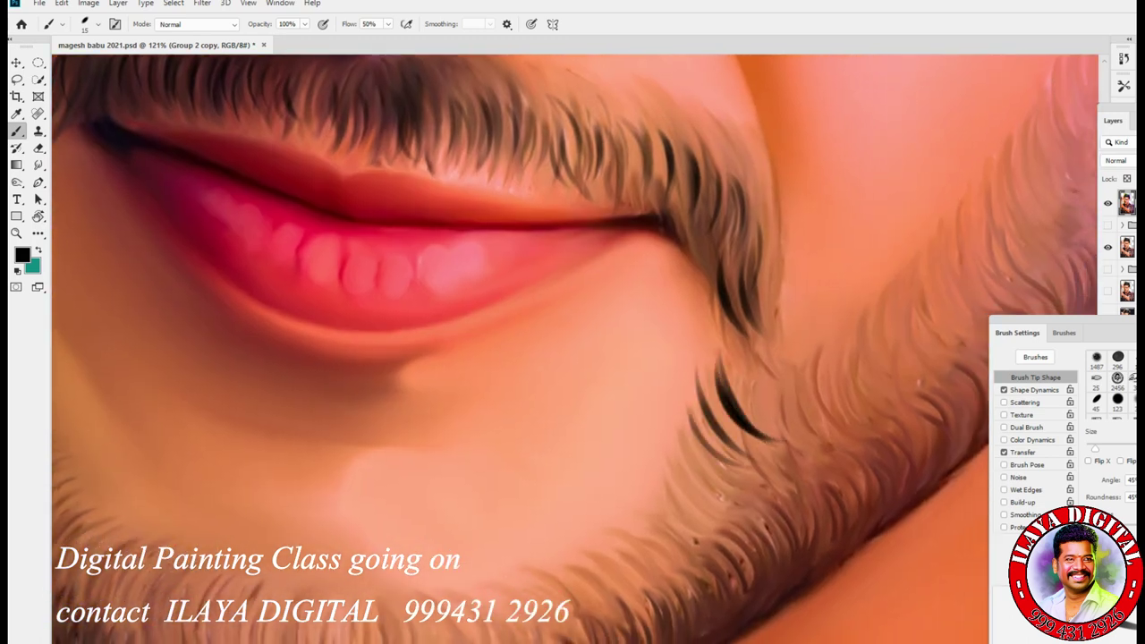
{"action": "left_click_drag", "start_coordinate": [690, 428], "coordinate": [743, 498]}
{"action": "left_click_drag", "start_coordinate": [678, 452], "coordinate": [734, 518]}
Begin painting black hairs in the jaw beard between the chin and the yellow-lit cheek
{"action": "mouse_move", "coordinate": [678, 483]}
{"action": "left_mouse_down"}
{"action": "mouse_move", "coordinate": [725, 537]}
{"action": "mouse_move", "coordinate": [832, 331]}
{"action": "left_mouse_up"}
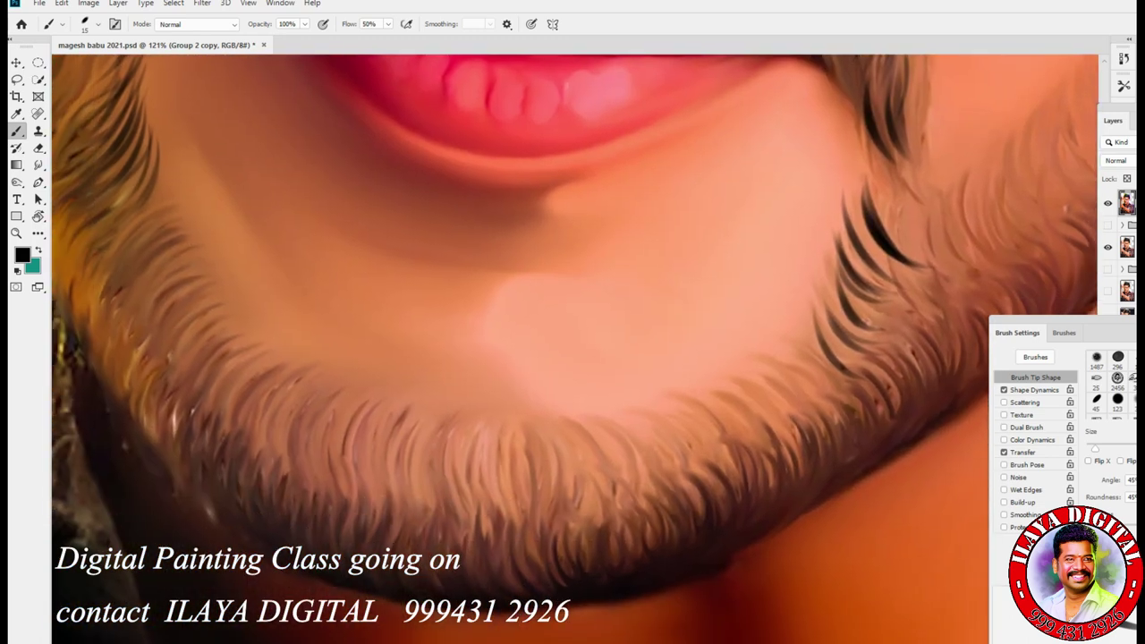
{"action": "key", "text": "r"}
{"action": "left_click_drag", "start_coordinate": [626, 420], "coordinate": [680, 358]}
{"action": "key", "text": "b"}
{"action": "mouse_move", "coordinate": [412, 474]}
{"action": "left_mouse_down"}
{"action": "mouse_move", "coordinate": [465, 554]}
{"action": "mouse_move", "coordinate": [492, 545]}
{"action": "left_mouse_up"}
{"action": "left_click_drag", "start_coordinate": [461, 457], "coordinate": [537, 532]}
{"action": "mouse_move", "coordinate": [492, 474]}
{"action": "left_mouse_down"}
{"action": "mouse_move", "coordinate": [551, 514]}
{"action": "mouse_move", "coordinate": [545, 523]}
{"action": "left_mouse_up"}
Reduce the brush to 9 px and paint dense, fine black hairs along the jaw beard's inner edge beside the chin
{"action": "key", "text": "bracketleft"}
{"action": "key", "text": "bracketleft"}
{"action": "left_click_drag", "start_coordinate": [452, 474], "coordinate": [496, 528]}
{"action": "mouse_move", "coordinate": [488, 434]}
{"action": "left_mouse_down"}
{"action": "mouse_move", "coordinate": [548, 488]}
{"action": "mouse_move", "coordinate": [577, 483]}
{"action": "mouse_move", "coordinate": [503, 484]}
{"action": "left_mouse_up"}
{"action": "left_click_drag", "start_coordinate": [447, 440], "coordinate": [465, 501]}
{"action": "left_click_drag", "start_coordinate": [456, 460], "coordinate": [472, 505]}
{"action": "mouse_move", "coordinate": [474, 429]}
{"action": "left_mouse_down"}
{"action": "mouse_move", "coordinate": [421, 402]}
{"action": "mouse_move", "coordinate": [465, 490]}
{"action": "left_mouse_up"}
{"action": "mouse_move", "coordinate": [429, 417]}
{"action": "left_mouse_down"}
{"action": "mouse_move", "coordinate": [452, 494]}
{"action": "mouse_move", "coordinate": [440, 488]}
{"action": "left_mouse_up"}
{"action": "mouse_move", "coordinate": [467, 386]}
{"action": "left_mouse_down"}
{"action": "mouse_move", "coordinate": [502, 469]}
{"action": "mouse_move", "coordinate": [526, 471]}
{"action": "left_mouse_up"}
{"action": "mouse_move", "coordinate": [506, 383]}
{"action": "left_mouse_down"}
{"action": "mouse_move", "coordinate": [550, 458]}
{"action": "mouse_move", "coordinate": [568, 452]}
{"action": "left_mouse_up"}
{"action": "mouse_move", "coordinate": [461, 403]}
{"action": "left_mouse_down"}
{"action": "mouse_move", "coordinate": [484, 465]}
{"action": "mouse_move", "coordinate": [501, 476]}
{"action": "left_mouse_up"}
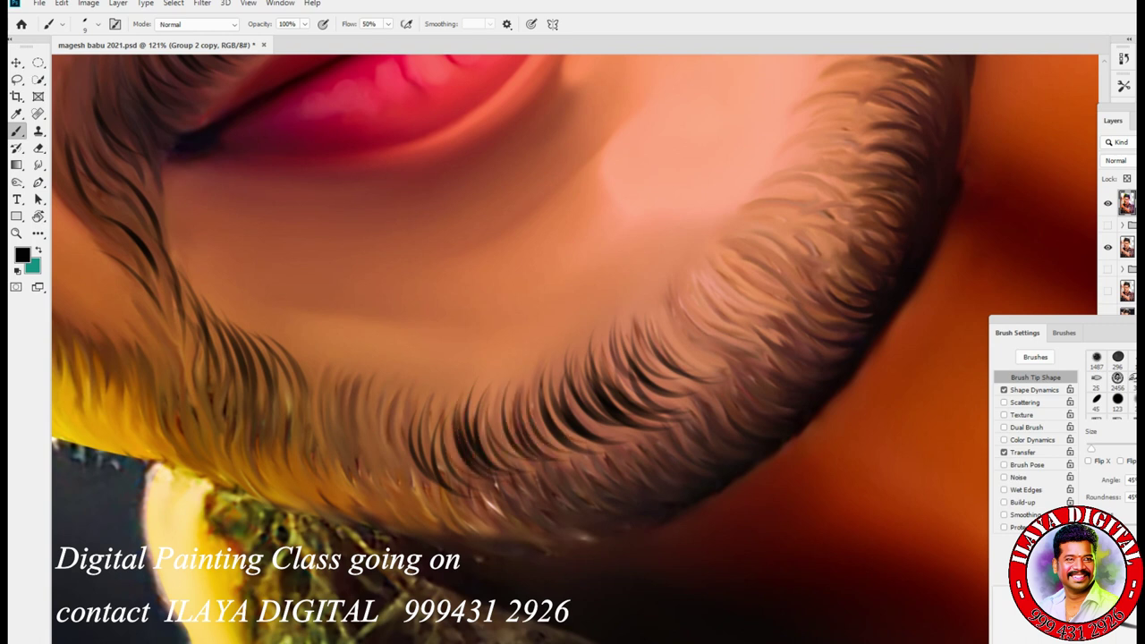
Paint fine black hairs where the jaw beard meets the moustache and up the moustache's outer edge on the yellow-lit side
{"action": "left_click_drag", "start_coordinate": [452, 367], "coordinate": [496, 452]}
{"action": "left_click_drag", "start_coordinate": [487, 378], "coordinate": [517, 444]}
{"action": "left_click_drag", "start_coordinate": [494, 381], "coordinate": [528, 462]}
{"action": "left_click_drag", "start_coordinate": [521, 390], "coordinate": [545, 463]}
{"action": "left_click_drag", "start_coordinate": [395, 315], "coordinate": [404, 369]}
{"action": "left_click_drag", "start_coordinate": [352, 306], "coordinate": [390, 377]}
{"action": "left_click_drag", "start_coordinate": [312, 269], "coordinate": [345, 336]}
{"action": "left_click_drag", "start_coordinate": [265, 193], "coordinate": [289, 260]}
{"action": "left_click_drag", "start_coordinate": [242, 166], "coordinate": [272, 240]}
Extend the fine black hairs along the beard's inner edge from below the mouth corner toward the chin
{"action": "left_click_drag", "start_coordinate": [565, 390], "coordinate": [547, 479]}
{"action": "mouse_move", "coordinate": [596, 402]}
{"action": "left_mouse_down"}
{"action": "mouse_move", "coordinate": [568, 480]}
{"action": "mouse_move", "coordinate": [558, 474]}
{"action": "left_mouse_up"}
{"action": "mouse_move", "coordinate": [596, 406]}
{"action": "left_mouse_down"}
{"action": "mouse_move", "coordinate": [580, 467]}
{"action": "mouse_move", "coordinate": [592, 485]}
{"action": "left_mouse_up"}
{"action": "left_click_drag", "start_coordinate": [624, 410], "coordinate": [613, 486]}
{"action": "mouse_move", "coordinate": [646, 417]}
{"action": "left_mouse_down"}
{"action": "mouse_move", "coordinate": [628, 494]}
{"action": "mouse_move", "coordinate": [646, 485]}
{"action": "left_mouse_up"}
{"action": "left_click_drag", "start_coordinate": [703, 415], "coordinate": [692, 471]}
{"action": "left_click_drag", "start_coordinate": [734, 433], "coordinate": [717, 491]}
Fill the middle of the jaw beard on the yellow-lit side with long black hairs reaching toward the jawline
{"action": "left_click_drag", "start_coordinate": [539, 383], "coordinate": [517, 464]}
{"action": "left_click_drag", "start_coordinate": [494, 354], "coordinate": [452, 537]}
{"action": "left_click_drag", "start_coordinate": [503, 484], "coordinate": [480, 542]}
{"action": "mouse_move", "coordinate": [541, 483]}
{"action": "left_mouse_down"}
{"action": "mouse_move", "coordinate": [516, 548]}
{"action": "mouse_move", "coordinate": [544, 542]}
{"action": "left_mouse_up"}
{"action": "left_click_drag", "start_coordinate": [523, 422], "coordinate": [503, 533]}
{"action": "left_click_drag", "start_coordinate": [507, 475], "coordinate": [490, 515]}
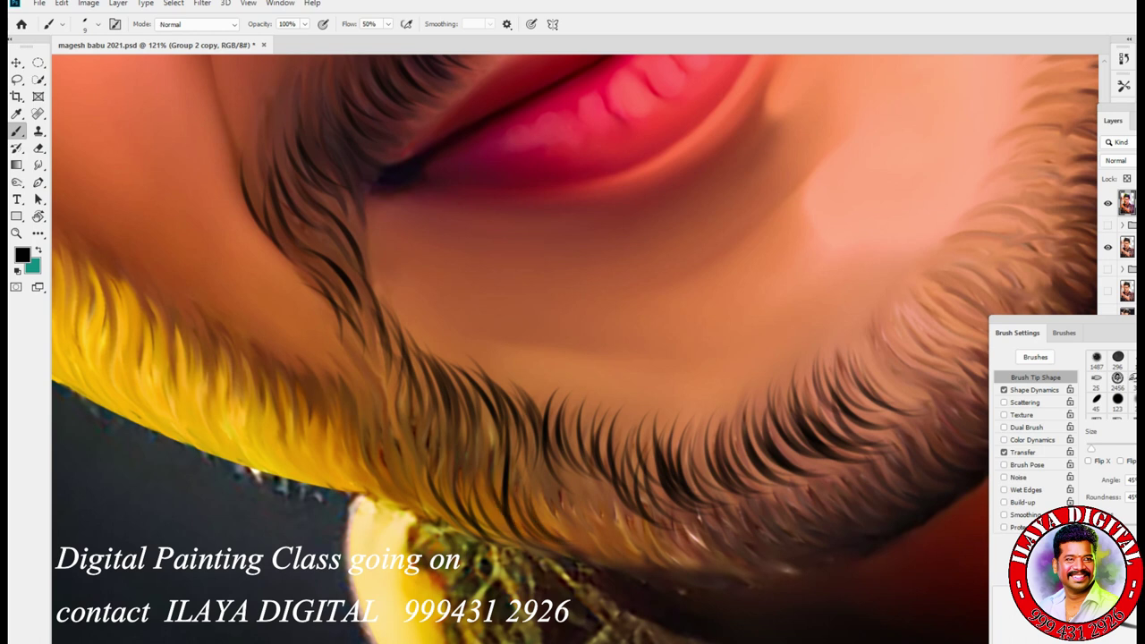
Paint fine black hairs over the outer jaw beard beside the yellow rim light and along its lower edge
{"action": "left_click_drag", "start_coordinate": [385, 351], "coordinate": [385, 492]}
{"action": "left_click_drag", "start_coordinate": [405, 433], "coordinate": [390, 508]}
{"action": "left_click_drag", "start_coordinate": [444, 454], "coordinate": [420, 518]}
{"action": "left_click_drag", "start_coordinate": [489, 473], "coordinate": [463, 526]}
{"action": "left_click_drag", "start_coordinate": [507, 494], "coordinate": [492, 524]}
{"action": "left_click_drag", "start_coordinate": [401, 374], "coordinate": [394, 438]}
{"action": "left_click_drag", "start_coordinate": [358, 354], "coordinate": [344, 458]}
{"action": "left_click_drag", "start_coordinate": [390, 428], "coordinate": [355, 500]}
{"action": "left_click_drag", "start_coordinate": [412, 455], "coordinate": [362, 516]}
{"action": "left_click_drag", "start_coordinate": [555, 466], "coordinate": [523, 549]}
{"action": "left_click_drag", "start_coordinate": [618, 507], "coordinate": [573, 561]}
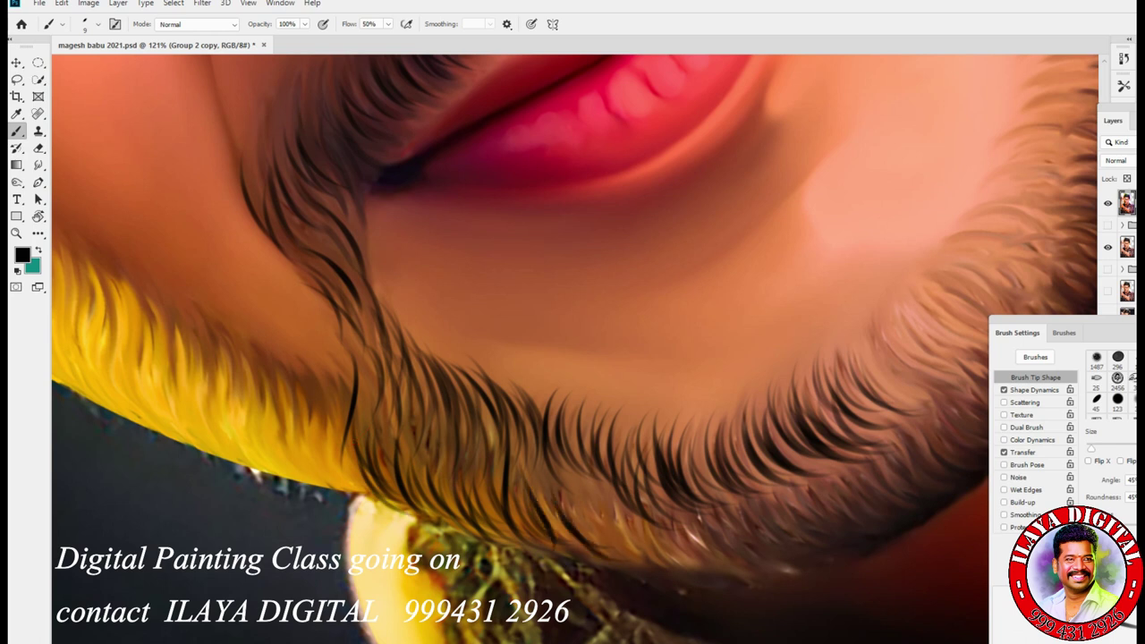
Paint fine black hairs over the lower beard between the yellow-lit jaw and the chin, reaching toward its outer edge
{"action": "left_click_drag", "start_coordinate": [694, 510], "coordinate": [626, 566]}
{"action": "left_click_drag", "start_coordinate": [725, 528], "coordinate": [680, 571]}
{"action": "left_click_drag", "start_coordinate": [637, 474], "coordinate": [591, 540]}
{"action": "left_click_drag", "start_coordinate": [646, 499], "coordinate": [584, 562]}
{"action": "left_click_drag", "start_coordinate": [580, 462], "coordinate": [537, 537]}
Continue the black hairs along the outer lower edge of the beard beneath the chin
{"action": "mouse_move", "coordinate": [635, 569]}
{"action": "left_mouse_down"}
{"action": "mouse_move", "coordinate": [331, 569]}
{"action": "mouse_move", "coordinate": [307, 555]}
{"action": "left_mouse_up"}
{"action": "left_click_drag", "start_coordinate": [376, 523], "coordinate": [340, 564]}
{"action": "left_click_drag", "start_coordinate": [356, 506], "coordinate": [331, 563]}
{"action": "mouse_move", "coordinate": [412, 518]}
{"action": "left_mouse_down"}
{"action": "mouse_move", "coordinate": [376, 555]}
{"action": "mouse_move", "coordinate": [394, 550]}
{"action": "left_mouse_up"}
{"action": "left_click_drag", "start_coordinate": [456, 498], "coordinate": [420, 535]}
{"action": "mouse_move", "coordinate": [492, 473]}
{"action": "left_mouse_down"}
{"action": "mouse_move", "coordinate": [452, 528]}
{"action": "mouse_move", "coordinate": [474, 505]}
{"action": "mouse_move", "coordinate": [430, 519]}
{"action": "left_mouse_up"}
{"action": "left_click_drag", "start_coordinate": [451, 440], "coordinate": [387, 479]}
{"action": "left_click_drag", "start_coordinate": [474, 450], "coordinate": [385, 492]}
Fill the middle of the chin beard with curved black hairs and carry them toward the pink-lit side
{"action": "mouse_move", "coordinate": [374, 481]}
{"action": "left_mouse_down"}
{"action": "mouse_move", "coordinate": [329, 530]}
{"action": "mouse_move", "coordinate": [355, 516]}
{"action": "left_mouse_up"}
{"action": "left_click_drag", "start_coordinate": [322, 436], "coordinate": [288, 499]}
{"action": "mouse_move", "coordinate": [341, 419]}
{"action": "left_mouse_down"}
{"action": "mouse_move", "coordinate": [297, 491]}
{"action": "mouse_move", "coordinate": [313, 494]}
{"action": "left_mouse_up"}
{"action": "left_click_drag", "start_coordinate": [380, 392], "coordinate": [348, 456]}
{"action": "left_click_drag", "start_coordinate": [434, 381], "coordinate": [367, 455]}
{"action": "left_click_drag", "start_coordinate": [417, 360], "coordinate": [408, 404]}
{"action": "left_click_drag", "start_coordinate": [488, 356], "coordinate": [420, 427]}
{"action": "mouse_move", "coordinate": [508, 335]}
{"action": "left_mouse_down"}
{"action": "mouse_move", "coordinate": [447, 401]}
{"action": "mouse_move", "coordinate": [462, 399]}
{"action": "left_mouse_up"}
{"action": "mouse_move", "coordinate": [523, 322]}
{"action": "left_mouse_down"}
{"action": "mouse_move", "coordinate": [455, 380]}
{"action": "mouse_move", "coordinate": [472, 386]}
{"action": "left_mouse_up"}
{"action": "left_click_drag", "start_coordinate": [541, 310], "coordinate": [481, 374]}
{"action": "left_click_drag", "start_coordinate": [542, 433], "coordinate": [497, 490]}
{"action": "mouse_move", "coordinate": [573, 399]}
{"action": "left_mouse_down"}
{"action": "mouse_move", "coordinate": [519, 466]}
{"action": "mouse_move", "coordinate": [543, 443]}
{"action": "left_mouse_up"}
Paint fine curved black hairs along the inner edge of the jaw beard on the pink-lit side
{"action": "key", "text": "r"}
{"action": "mouse_move", "coordinate": [298, 512]}
{"action": "left_mouse_down"}
{"action": "mouse_move", "coordinate": [376, 268]}
{"action": "mouse_move", "coordinate": [680, 269]}
{"action": "mouse_move", "coordinate": [626, 421]}
{"action": "mouse_move", "coordinate": [545, 422]}
{"action": "mouse_move", "coordinate": [617, 420]}
{"action": "mouse_move", "coordinate": [555, 278]}
{"action": "mouse_move", "coordinate": [514, 304]}
{"action": "mouse_move", "coordinate": [654, 367]}
{"action": "mouse_move", "coordinate": [627, 420]}
{"action": "mouse_move", "coordinate": [595, 410]}
{"action": "left_mouse_up"}
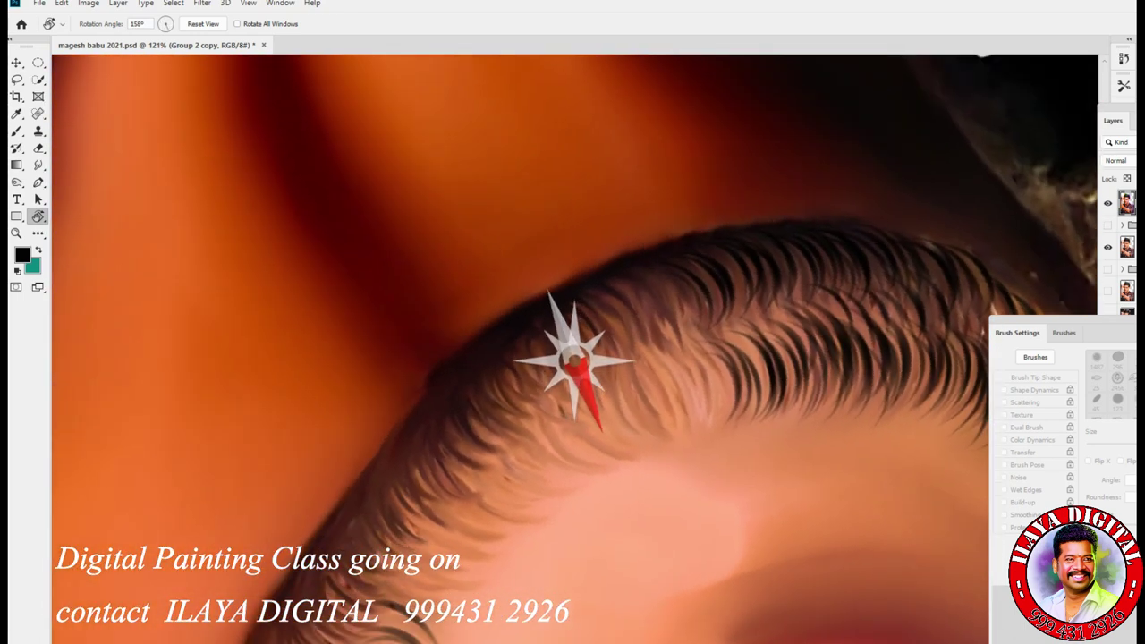
{"action": "key", "text": "b"}
{"action": "left_click_drag", "start_coordinate": [420, 467], "coordinate": [485, 494]}
{"action": "mouse_move", "coordinate": [453, 433]}
{"action": "left_mouse_down"}
{"action": "mouse_move", "coordinate": [483, 476]}
{"action": "mouse_move", "coordinate": [524, 455]}
{"action": "mouse_move", "coordinate": [503, 471]}
{"action": "left_mouse_up"}
{"action": "left_click_drag", "start_coordinate": [458, 406], "coordinate": [518, 440]}
{"action": "mouse_move", "coordinate": [497, 359]}
{"action": "left_mouse_down"}
{"action": "mouse_move", "coordinate": [540, 418]}
{"action": "mouse_move", "coordinate": [560, 421]}
{"action": "left_mouse_up"}
{"action": "left_click_drag", "start_coordinate": [515, 360], "coordinate": [569, 404]}
{"action": "left_click_drag", "start_coordinate": [470, 404], "coordinate": [537, 439]}
{"action": "left_click_drag", "start_coordinate": [479, 388], "coordinate": [549, 436]}
{"action": "left_click_drag", "start_coordinate": [493, 412], "coordinate": [540, 438]}
{"action": "left_click_drag", "start_coordinate": [524, 328], "coordinate": [583, 385]}
{"action": "left_click_drag", "start_coordinate": [563, 292], "coordinate": [605, 358]}
{"action": "left_click_drag", "start_coordinate": [569, 286], "coordinate": [636, 352]}
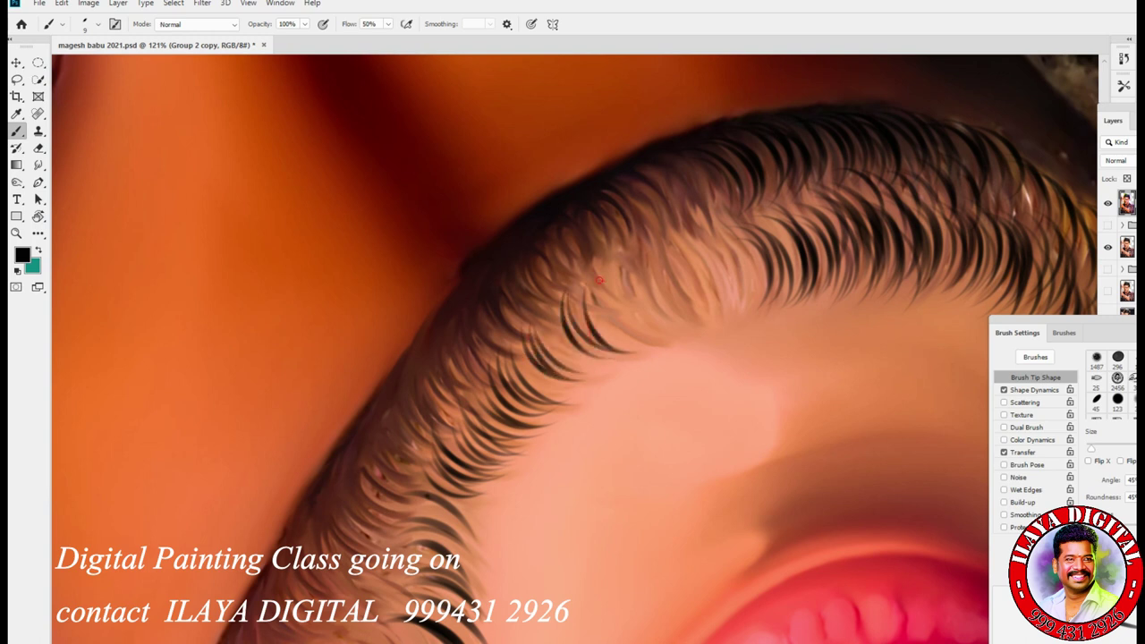
Close the gap in the inner beard edge between the pink-lit jaw and the chin with dense black hairs
{"action": "left_click_drag", "start_coordinate": [544, 304], "coordinate": [591, 360]}
{"action": "left_click_drag", "start_coordinate": [523, 351], "coordinate": [575, 399]}
{"action": "mouse_move", "coordinate": [603, 277]}
{"action": "left_mouse_down"}
{"action": "mouse_move", "coordinate": [655, 356]}
{"action": "mouse_move", "coordinate": [662, 338]}
{"action": "left_mouse_up"}
{"action": "mouse_move", "coordinate": [635, 249]}
{"action": "left_mouse_down"}
{"action": "mouse_move", "coordinate": [676, 324]}
{"action": "mouse_move", "coordinate": [704, 315]}
{"action": "left_mouse_up"}
{"action": "mouse_move", "coordinate": [680, 255]}
{"action": "left_mouse_down"}
{"action": "mouse_move", "coordinate": [716, 318]}
{"action": "mouse_move", "coordinate": [719, 308]}
{"action": "mouse_move", "coordinate": [732, 317]}
{"action": "left_mouse_up"}
{"action": "mouse_move", "coordinate": [725, 241]}
{"action": "left_mouse_down"}
{"action": "mouse_move", "coordinate": [757, 303]}
{"action": "mouse_move", "coordinate": [767, 286]}
{"action": "left_mouse_up"}
{"action": "left_click_drag", "start_coordinate": [546, 327], "coordinate": [576, 370]}
{"action": "mouse_move", "coordinate": [581, 297]}
{"action": "left_mouse_down"}
{"action": "mouse_move", "coordinate": [610, 345]}
{"action": "mouse_move", "coordinate": [580, 389]}
{"action": "left_mouse_up"}
{"action": "left_click_drag", "start_coordinate": [517, 364], "coordinate": [535, 378]}
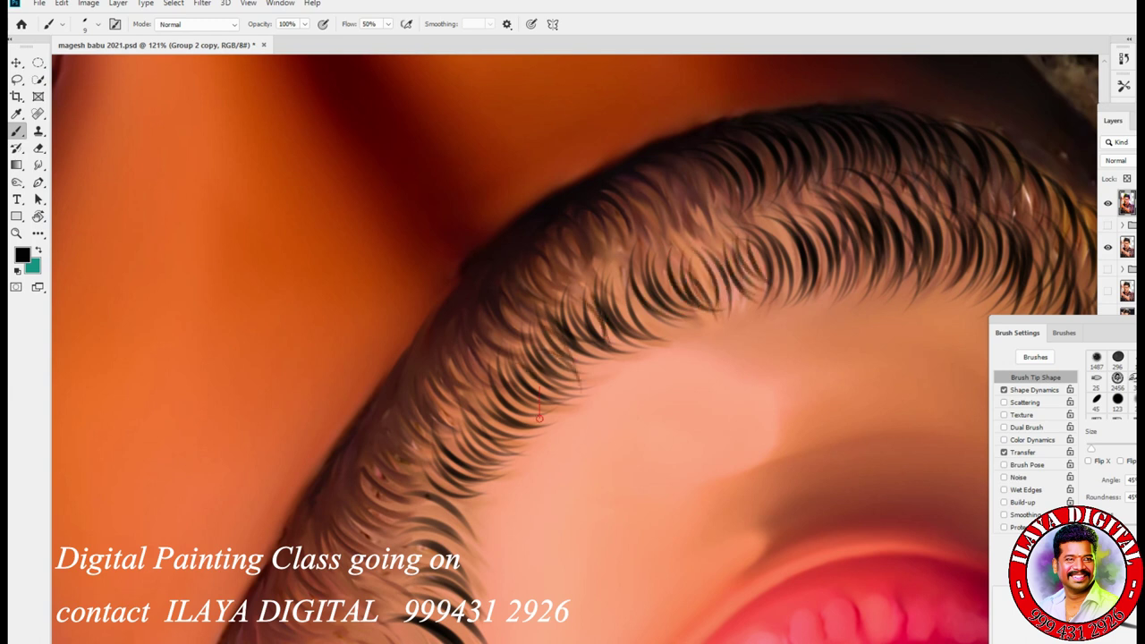
{"action": "left_click_drag", "start_coordinate": [623, 269], "coordinate": [662, 337]}
{"action": "left_click_drag", "start_coordinate": [698, 243], "coordinate": [723, 301]}
{"action": "left_click_drag", "start_coordinate": [713, 242], "coordinate": [752, 300]}
{"action": "left_click_drag", "start_coordinate": [794, 231], "coordinate": [767, 285]}
Extend the inner-edge hairs on the pink-lit side up toward the mouth corner
{"action": "mouse_move", "coordinate": [431, 498]}
{"action": "left_mouse_down"}
{"action": "mouse_move", "coordinate": [474, 537]}
{"action": "mouse_move", "coordinate": [472, 637]}
{"action": "left_mouse_up"}
{"action": "left_click_drag", "start_coordinate": [626, 376], "coordinate": [546, 242]}
{"action": "left_click_drag", "start_coordinate": [393, 483], "coordinate": [466, 514]}
{"action": "left_click_drag", "start_coordinate": [412, 465], "coordinate": [454, 540]}
{"action": "mouse_move", "coordinate": [393, 507]}
{"action": "left_mouse_down"}
{"action": "mouse_move", "coordinate": [459, 560]}
{"action": "mouse_move", "coordinate": [438, 564]}
{"action": "mouse_move", "coordinate": [469, 609]}
{"action": "left_mouse_up"}
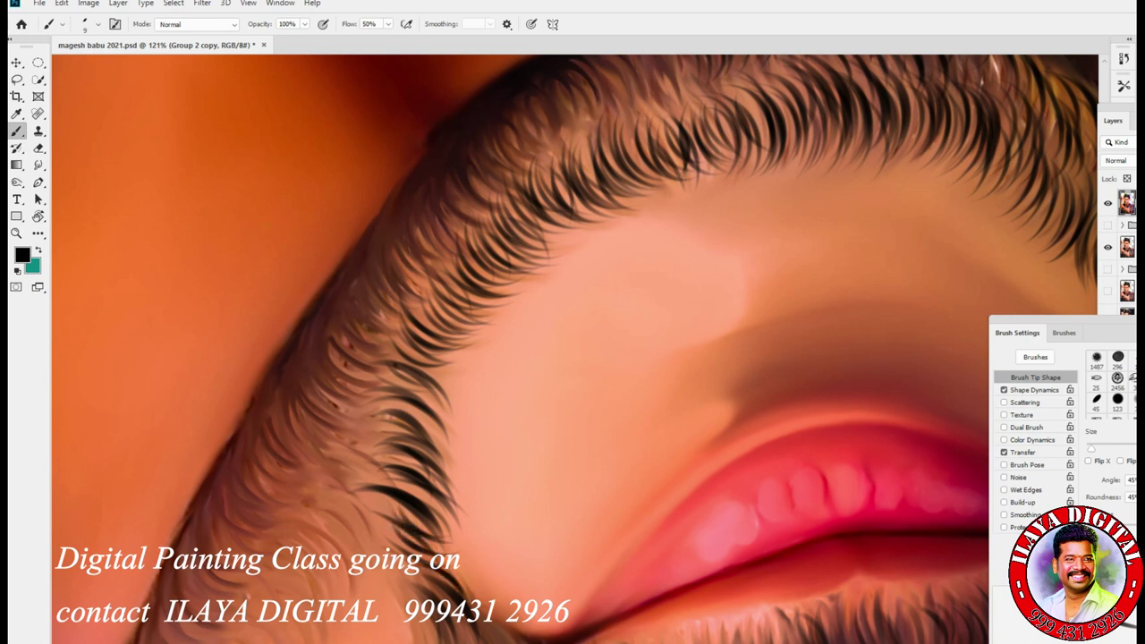
Set the brush size to 15 and paint thicker black hairs along the outer jaw beard on the pink-lit side toward the chin
{"action": "left_click_drag", "start_coordinate": [300, 358], "coordinate": [340, 430]}
{"action": "left_click_drag", "start_coordinate": [305, 331], "coordinate": [358, 402]}
{"action": "mouse_move", "coordinate": [331, 313]}
{"action": "left_mouse_down"}
{"action": "mouse_move", "coordinate": [374, 376]}
{"action": "mouse_move", "coordinate": [382, 358]}
{"action": "left_mouse_up"}
{"action": "left_click_drag", "start_coordinate": [351, 274], "coordinate": [384, 333]}
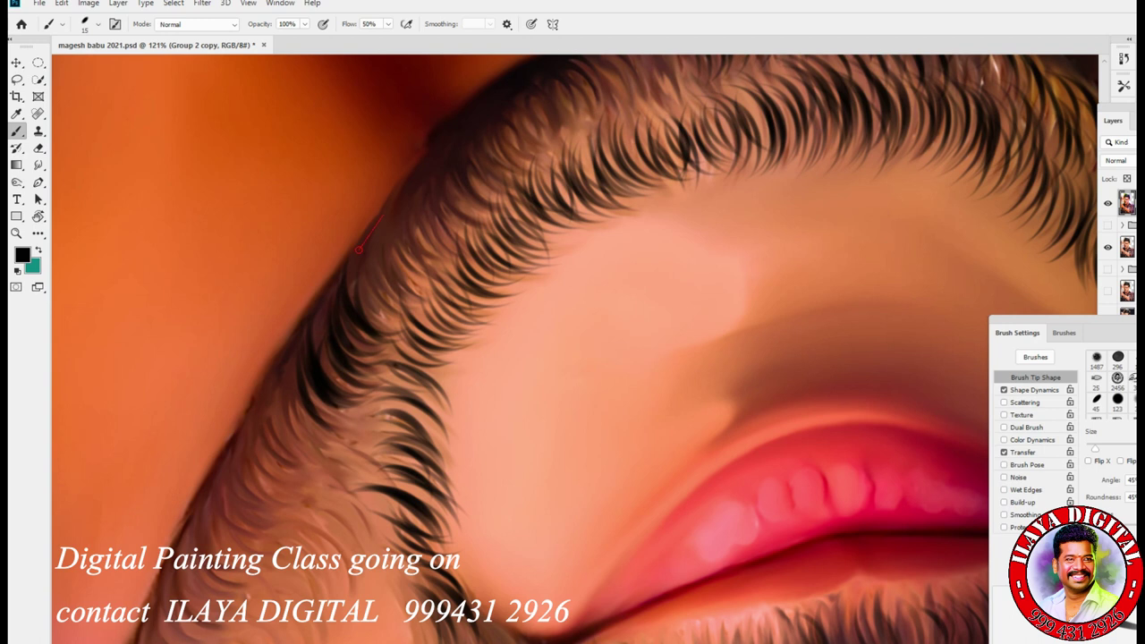
{"action": "left_click_drag", "start_coordinate": [369, 223], "coordinate": [414, 295]}
{"action": "left_click_drag", "start_coordinate": [399, 194], "coordinate": [447, 268]}
{"action": "left_click_drag", "start_coordinate": [423, 175], "coordinate": [483, 237]}
{"action": "mouse_move", "coordinate": [445, 160]}
{"action": "left_mouse_down"}
{"action": "mouse_move", "coordinate": [487, 211]}
{"action": "mouse_move", "coordinate": [508, 190]}
{"action": "left_mouse_up"}
{"action": "mouse_move", "coordinate": [488, 122]}
{"action": "left_mouse_down"}
{"action": "mouse_move", "coordinate": [546, 163]}
{"action": "mouse_move", "coordinate": [551, 143]}
{"action": "left_mouse_up"}
{"action": "left_click_drag", "start_coordinate": [442, 190], "coordinate": [482, 223]}
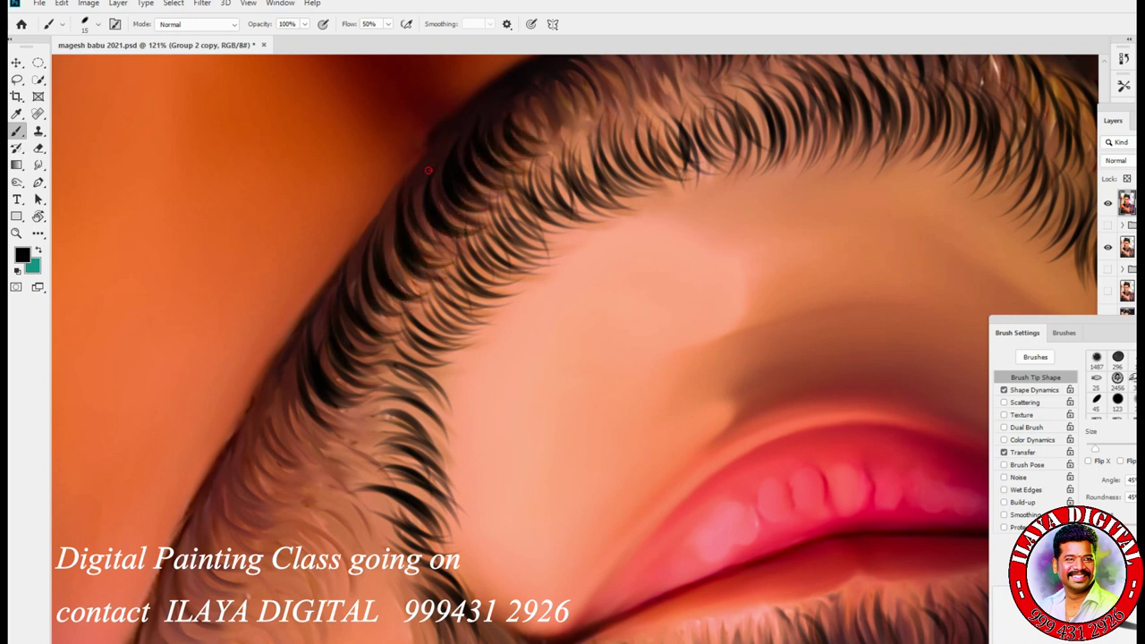
Thicken the outer jaw hairs up toward the pink-lit cheek and add hairs in the bare patch near the mouth corner
{"action": "left_click_drag", "start_coordinate": [429, 179], "coordinate": [398, 301]}
{"action": "mouse_move", "coordinate": [412, 235]}
{"action": "left_mouse_down"}
{"action": "mouse_move", "coordinate": [356, 368]}
{"action": "mouse_move", "coordinate": [268, 470]}
{"action": "left_mouse_up"}
{"action": "mouse_move", "coordinate": [322, 403]}
{"action": "left_mouse_down"}
{"action": "mouse_move", "coordinate": [273, 457]}
{"action": "mouse_move", "coordinate": [225, 554]}
{"action": "left_mouse_up"}
{"action": "left_click_drag", "start_coordinate": [285, 503], "coordinate": [215, 567]}
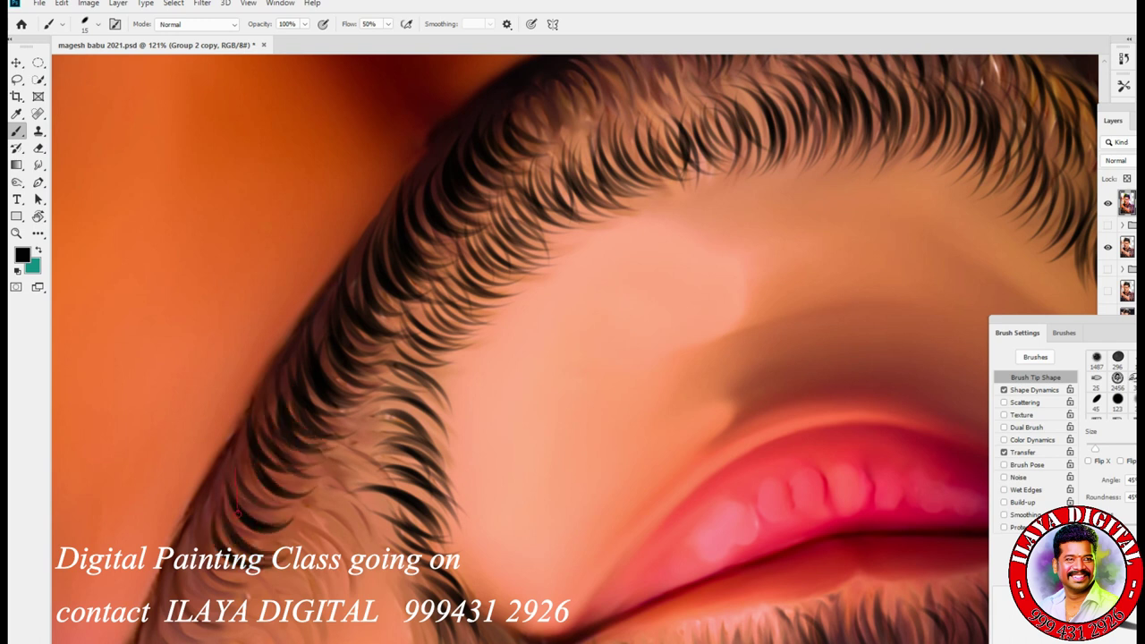
{"action": "left_click_drag", "start_coordinate": [301, 474], "coordinate": [243, 520]}
{"action": "mouse_move", "coordinate": [375, 528]}
{"action": "left_mouse_down"}
{"action": "mouse_move", "coordinate": [333, 582]}
{"action": "mouse_move", "coordinate": [322, 565]}
{"action": "mouse_move", "coordinate": [347, 496]}
{"action": "mouse_move", "coordinate": [324, 533]}
{"action": "left_mouse_up"}
{"action": "left_click_drag", "start_coordinate": [385, 457], "coordinate": [336, 510]}
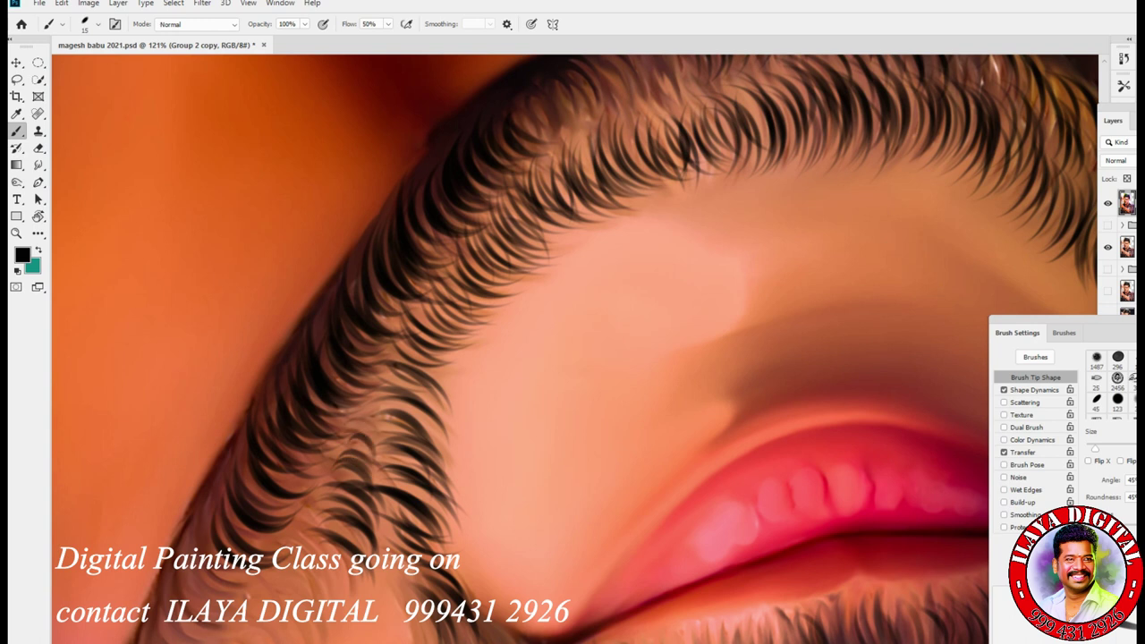
Paint thick black hairs along the bottom edge of the chin beard, across to the yellow-lit side
{"action": "scroll", "coordinate": [572, 349], "scroll_direction": "down", "scroll_amount": 10}
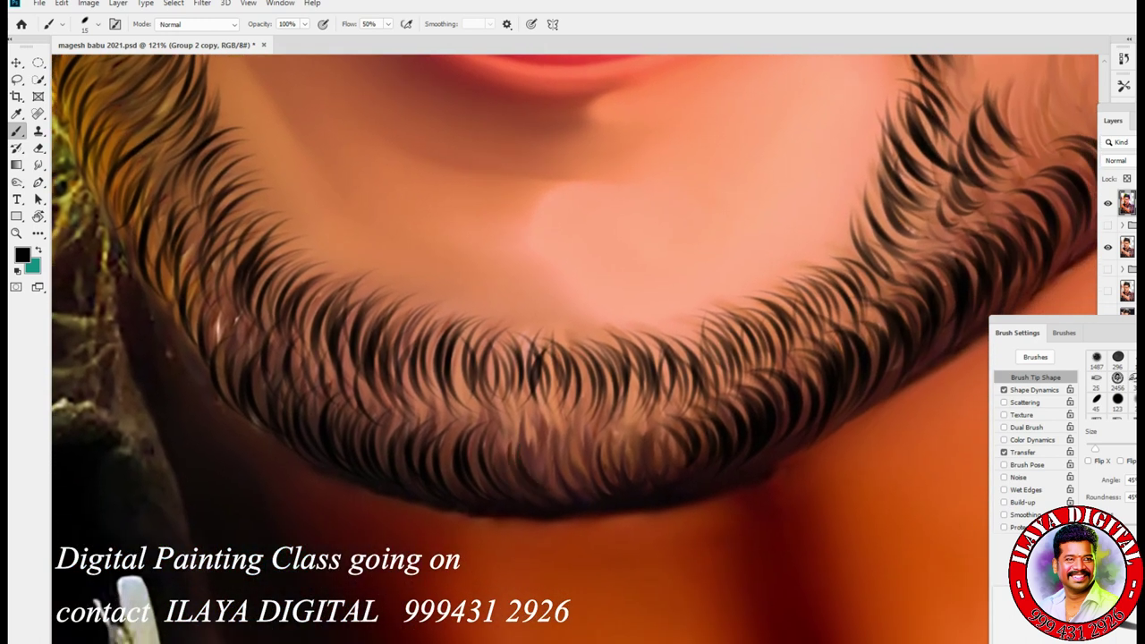
{"action": "mouse_move", "coordinate": [547, 488]}
{"action": "left_mouse_down"}
{"action": "mouse_move", "coordinate": [540, 437]}
{"action": "mouse_move", "coordinate": [565, 438]}
{"action": "left_mouse_up"}
{"action": "left_click_drag", "start_coordinate": [626, 484], "coordinate": [615, 434]}
{"action": "mouse_move", "coordinate": [658, 474]}
{"action": "left_mouse_down"}
{"action": "mouse_move", "coordinate": [637, 428]}
{"action": "mouse_move", "coordinate": [631, 442]}
{"action": "left_mouse_up"}
{"action": "left_click_drag", "start_coordinate": [528, 490], "coordinate": [501, 437]}
{"action": "mouse_move", "coordinate": [483, 480]}
{"action": "left_mouse_down"}
{"action": "mouse_move", "coordinate": [472, 442]}
{"action": "mouse_move", "coordinate": [449, 439]}
{"action": "left_mouse_up"}
{"action": "mouse_move", "coordinate": [435, 483]}
{"action": "left_mouse_down"}
{"action": "mouse_move", "coordinate": [428, 454]}
{"action": "mouse_move", "coordinate": [375, 420]}
{"action": "left_mouse_up"}
{"action": "left_click_drag", "start_coordinate": [362, 467], "coordinate": [353, 426]}
{"action": "left_click_drag", "start_coordinate": [324, 452], "coordinate": [312, 399]}
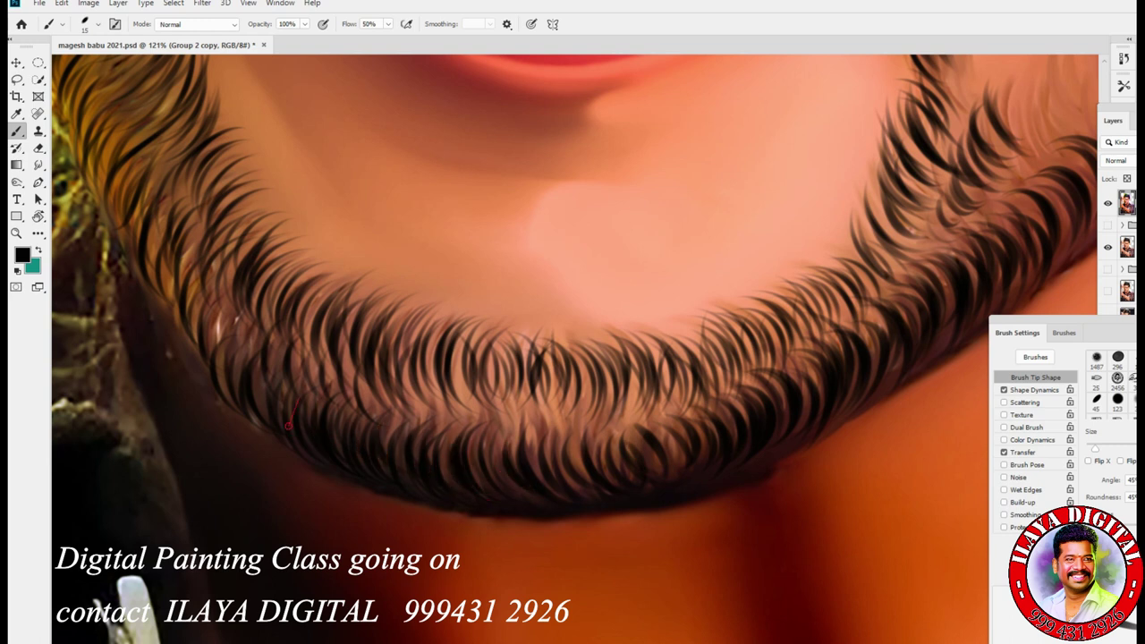
Cover the bright specks in the lower beard near the yellow-lit side with black hairs
{"action": "left_click_drag", "start_coordinate": [214, 363], "coordinate": [211, 328]}
{"action": "mouse_move", "coordinate": [224, 354]}
{"action": "left_mouse_down"}
{"action": "mouse_move", "coordinate": [206, 303]}
{"action": "mouse_move", "coordinate": [232, 322]}
{"action": "left_mouse_up"}
{"action": "left_click_drag", "start_coordinate": [257, 365], "coordinate": [254, 342]}
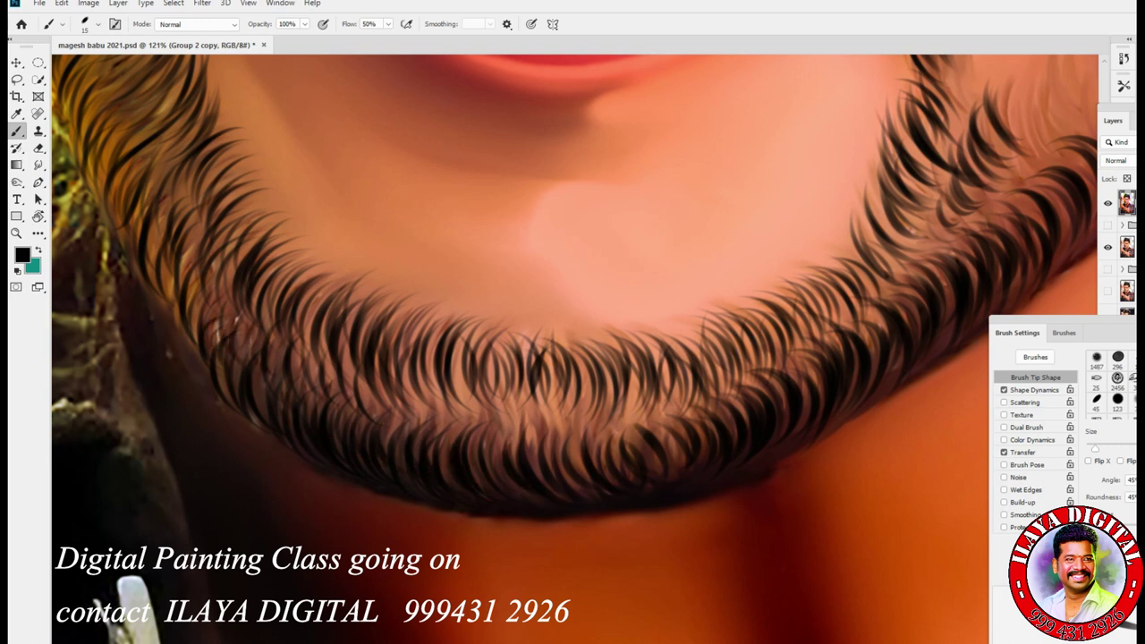
Fill the light strip between the inner and outer hair rows on the pink-lit side up toward the mouth corner
{"action": "left_click_drag", "start_coordinate": [712, 383], "coordinate": [697, 327]}
{"action": "left_click_drag", "start_coordinate": [744, 367], "coordinate": [732, 317]}
{"action": "mouse_move", "coordinate": [791, 355]}
{"action": "left_mouse_down"}
{"action": "mouse_move", "coordinate": [806, 290]}
{"action": "mouse_move", "coordinate": [850, 254]}
{"action": "mouse_move", "coordinate": [846, 239]}
{"action": "left_mouse_up"}
{"action": "mouse_move", "coordinate": [886, 270]}
{"action": "left_mouse_down"}
{"action": "mouse_move", "coordinate": [904, 218]}
{"action": "mouse_move", "coordinate": [905, 235]}
{"action": "left_mouse_up"}
{"action": "left_click_drag", "start_coordinate": [870, 229], "coordinate": [916, 177]}
{"action": "left_click_drag", "start_coordinate": [891, 219], "coordinate": [934, 181]}
Fill the light strip between the two hair rows across the middle of the chin with black hairs
{"action": "mouse_move", "coordinate": [567, 390]}
{"action": "left_mouse_down"}
{"action": "mouse_move", "coordinate": [562, 475]}
{"action": "mouse_move", "coordinate": [591, 417]}
{"action": "left_mouse_up"}
{"action": "mouse_move", "coordinate": [612, 456]}
{"action": "left_mouse_down"}
{"action": "mouse_move", "coordinate": [614, 401]}
{"action": "mouse_move", "coordinate": [630, 398]}
{"action": "left_mouse_up"}
{"action": "left_click_drag", "start_coordinate": [641, 444], "coordinate": [644, 399]}
{"action": "mouse_move", "coordinate": [501, 451]}
{"action": "left_mouse_down"}
{"action": "mouse_move", "coordinate": [483, 351]}
{"action": "mouse_move", "coordinate": [506, 395]}
{"action": "left_mouse_up"}
{"action": "left_click_drag", "start_coordinate": [537, 454], "coordinate": [526, 374]}
{"action": "left_click_drag", "start_coordinate": [458, 437], "coordinate": [453, 396]}
{"action": "left_click_drag", "start_coordinate": [432, 448], "coordinate": [424, 379]}
{"action": "left_click_drag", "start_coordinate": [460, 481], "coordinate": [453, 432]}
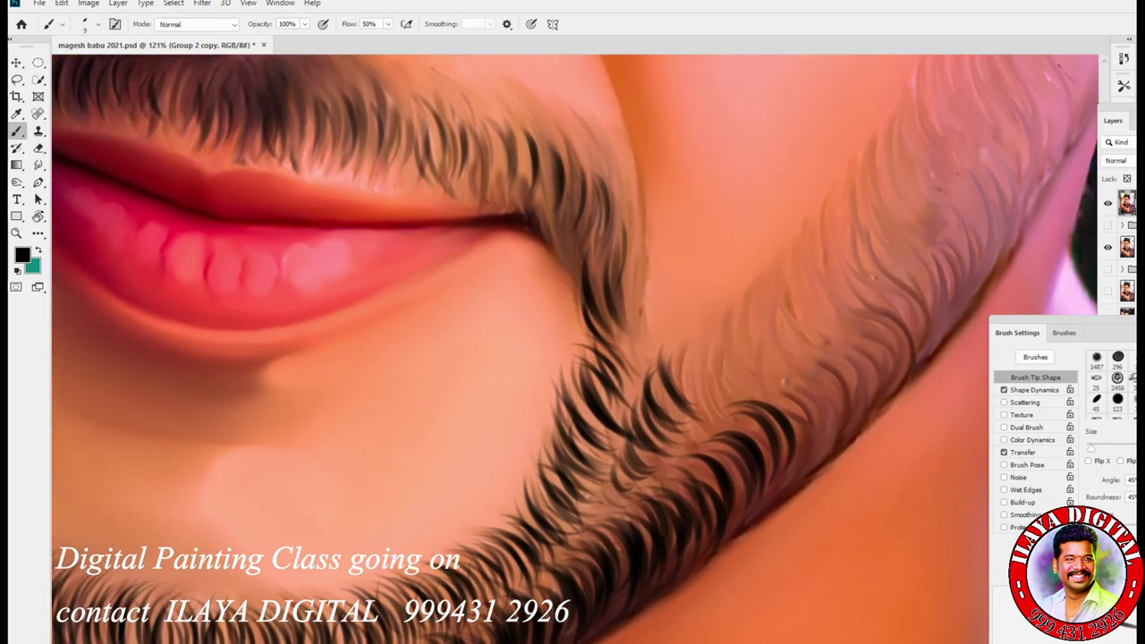
Paint fine black hairs with a size 9 brush through the moustache on the pink-lit side, from the mouth corner toward the middle
{"action": "left_click_drag", "start_coordinate": [549, 206], "coordinate": [548, 150]}
{"action": "mouse_move", "coordinate": [553, 203]}
{"action": "left_mouse_down"}
{"action": "mouse_move", "coordinate": [549, 147]}
{"action": "mouse_move", "coordinate": [522, 132]}
{"action": "left_mouse_up"}
{"action": "mouse_move", "coordinate": [519, 196]}
{"action": "left_mouse_down"}
{"action": "mouse_move", "coordinate": [503, 127]}
{"action": "mouse_move", "coordinate": [474, 116]}
{"action": "left_mouse_up"}
{"action": "mouse_move", "coordinate": [458, 184]}
{"action": "left_mouse_down"}
{"action": "mouse_move", "coordinate": [449, 120]}
{"action": "mouse_move", "coordinate": [426, 108]}
{"action": "left_mouse_up"}
{"action": "mouse_move", "coordinate": [413, 184]}
{"action": "left_mouse_down"}
{"action": "mouse_move", "coordinate": [393, 115]}
{"action": "mouse_move", "coordinate": [363, 100]}
{"action": "left_mouse_up"}
{"action": "left_click_drag", "start_coordinate": [367, 178], "coordinate": [360, 131]}
{"action": "left_click_drag", "start_coordinate": [348, 168], "coordinate": [336, 106]}
{"action": "left_click_drag", "start_coordinate": [317, 163], "coordinate": [308, 105]}
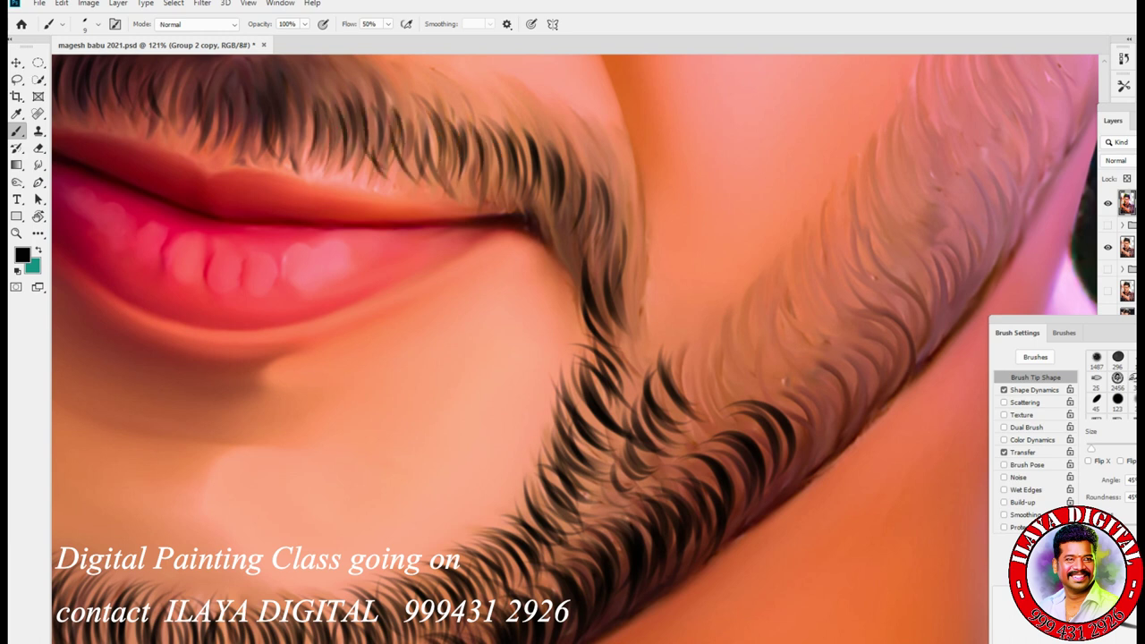
Darken the drooping moustache end beside the pink-lit mouth corner with fine hairs down to the beard
{"action": "left_click_drag", "start_coordinate": [605, 204], "coordinate": [609, 284]}
{"action": "left_click_drag", "start_coordinate": [617, 231], "coordinate": [675, 355]}
{"action": "left_click_drag", "start_coordinate": [562, 172], "coordinate": [565, 234]}
{"action": "mouse_move", "coordinate": [535, 142]}
{"action": "left_mouse_down"}
{"action": "mouse_move", "coordinate": [522, 107]}
{"action": "mouse_move", "coordinate": [541, 118]}
{"action": "left_mouse_up"}
{"action": "left_click_drag", "start_coordinate": [572, 184], "coordinate": [599, 142]}
{"action": "left_click_drag", "start_coordinate": [593, 220], "coordinate": [610, 145]}
{"action": "left_click_drag", "start_coordinate": [630, 259], "coordinate": [626, 166]}
{"action": "mouse_move", "coordinate": [626, 274]}
{"action": "left_mouse_down"}
{"action": "mouse_move", "coordinate": [628, 238]}
{"action": "mouse_move", "coordinate": [646, 320]}
{"action": "left_mouse_up"}
{"action": "mouse_move", "coordinate": [644, 285]}
{"action": "left_mouse_down"}
{"action": "mouse_move", "coordinate": [651, 328]}
{"action": "mouse_move", "coordinate": [616, 363]}
{"action": "left_mouse_up"}
Add fine black hairs through the moustache on the yellow-lit side, from above the mouth corner toward the middle
{"action": "left_click_drag", "start_coordinate": [626, 358], "coordinate": [763, 551]}
{"action": "left_click_drag", "start_coordinate": [488, 297], "coordinate": [530, 338]}
{"action": "mouse_move", "coordinate": [577, 310]}
{"action": "left_mouse_down"}
{"action": "mouse_move", "coordinate": [602, 349]}
{"action": "mouse_move", "coordinate": [664, 356]}
{"action": "left_mouse_up"}
{"action": "mouse_move", "coordinate": [442, 308]}
{"action": "left_mouse_down"}
{"action": "mouse_move", "coordinate": [448, 364]}
{"action": "mouse_move", "coordinate": [427, 379]}
{"action": "left_mouse_up"}
{"action": "left_click_drag", "start_coordinate": [428, 376], "coordinate": [732, 363]}
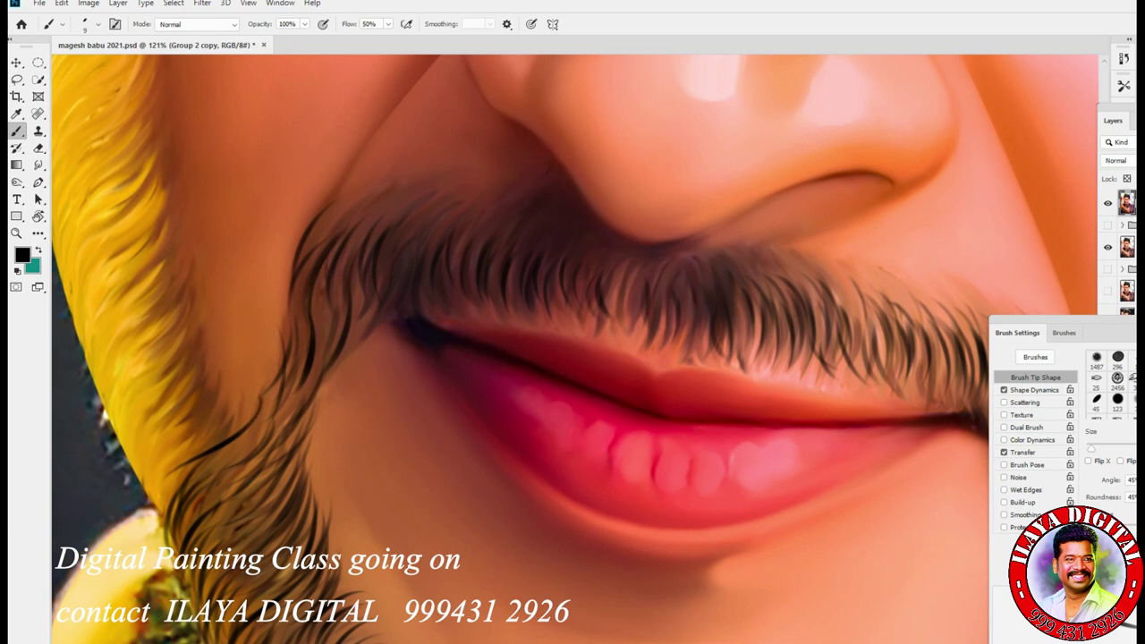
{"action": "left_click_drag", "start_coordinate": [404, 224], "coordinate": [424, 277]}
{"action": "mouse_move", "coordinate": [440, 238]}
{"action": "left_mouse_down"}
{"action": "mouse_move", "coordinate": [450, 283]}
{"action": "mouse_move", "coordinate": [486, 285]}
{"action": "left_mouse_up"}
{"action": "mouse_move", "coordinate": [498, 247]}
{"action": "left_mouse_down"}
{"action": "mouse_move", "coordinate": [506, 277]}
{"action": "mouse_move", "coordinate": [537, 260]}
{"action": "left_mouse_up"}
{"action": "left_click_drag", "start_coordinate": [578, 260], "coordinate": [601, 314]}
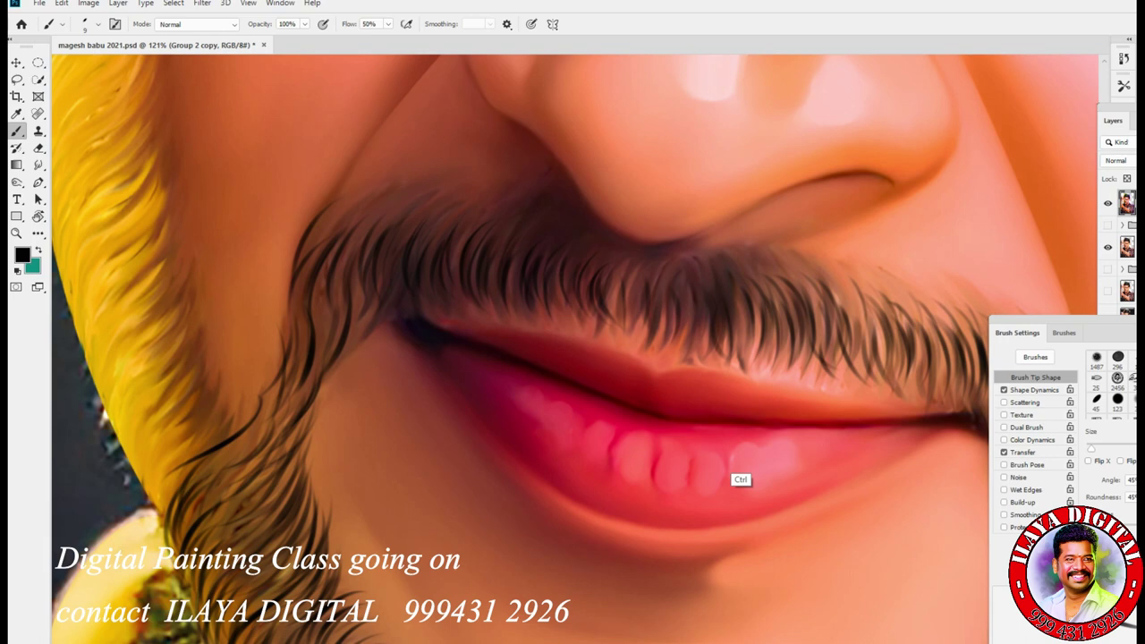
{"action": "scroll", "coordinate": [680, 358], "scroll_direction": "down", "scroll_amount": 6}
{"action": "scroll", "coordinate": [680, 358], "scroll_direction": "up", "scroll_amount": 2}
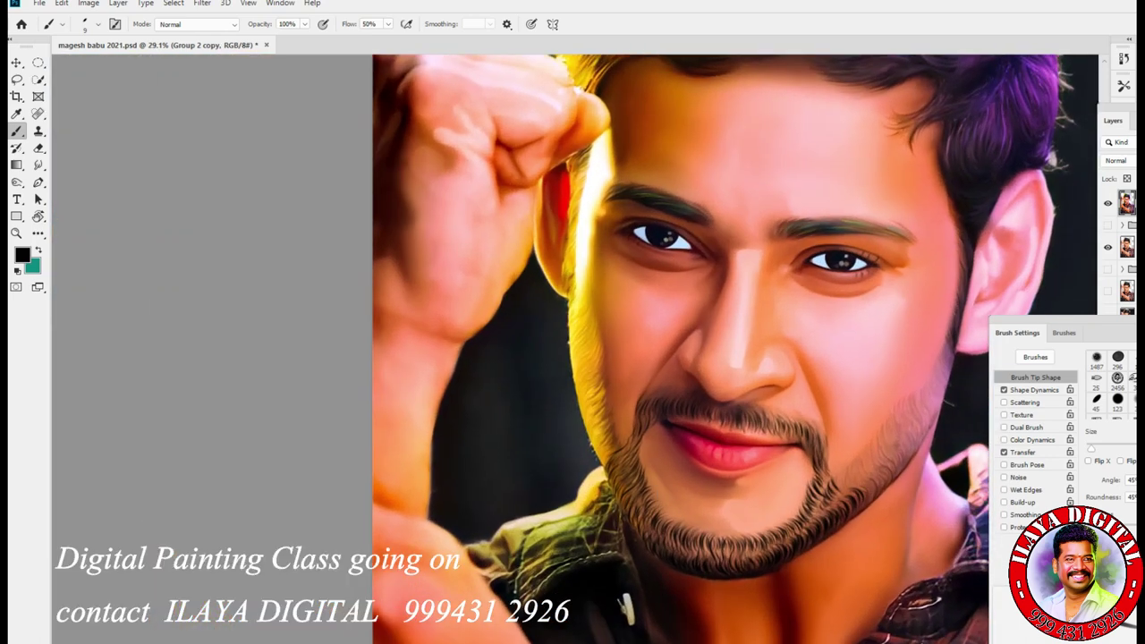